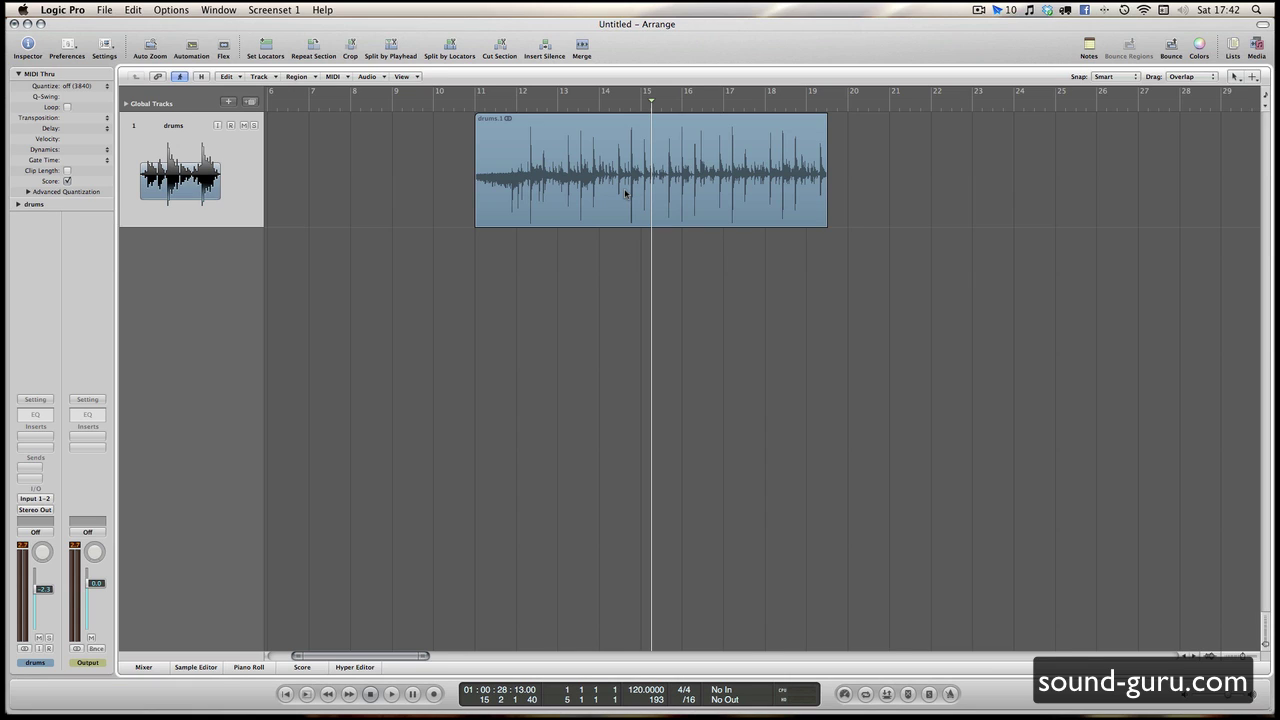
# Step: Play the drums recording from just before bar 11 to around bar 19 and stop
pyautogui.click(459, 107)
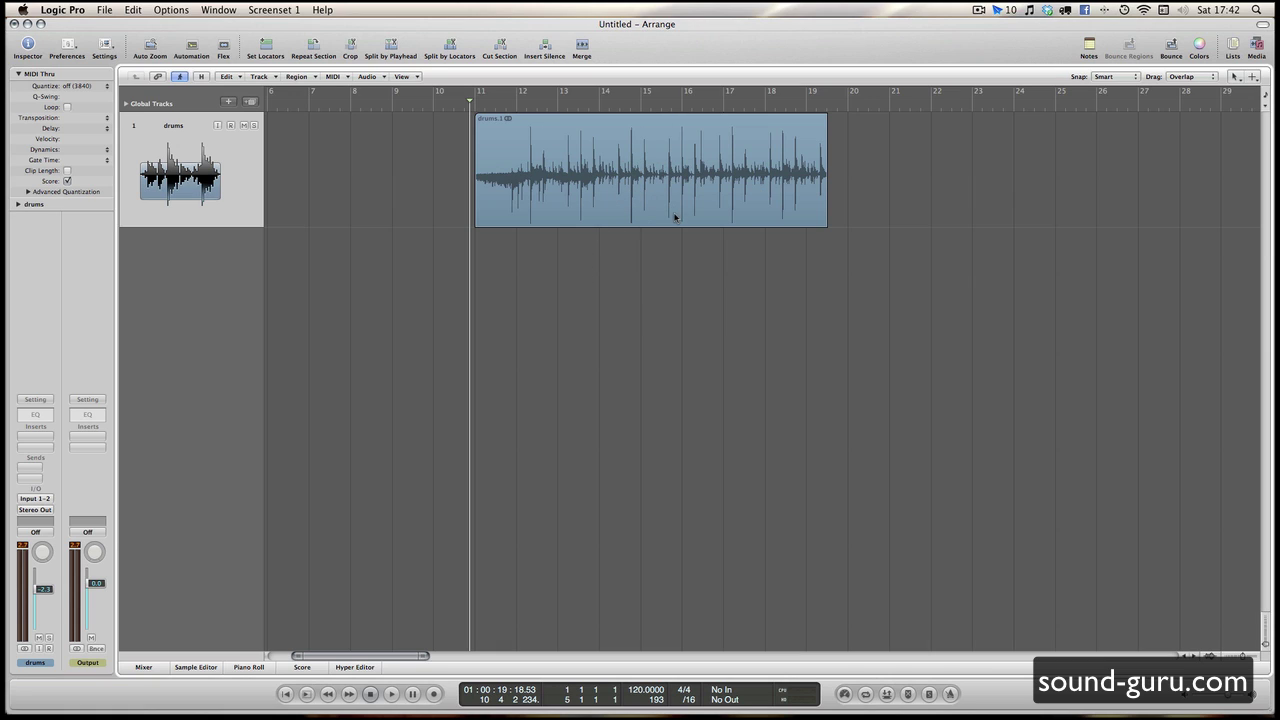
pyautogui.press('space')
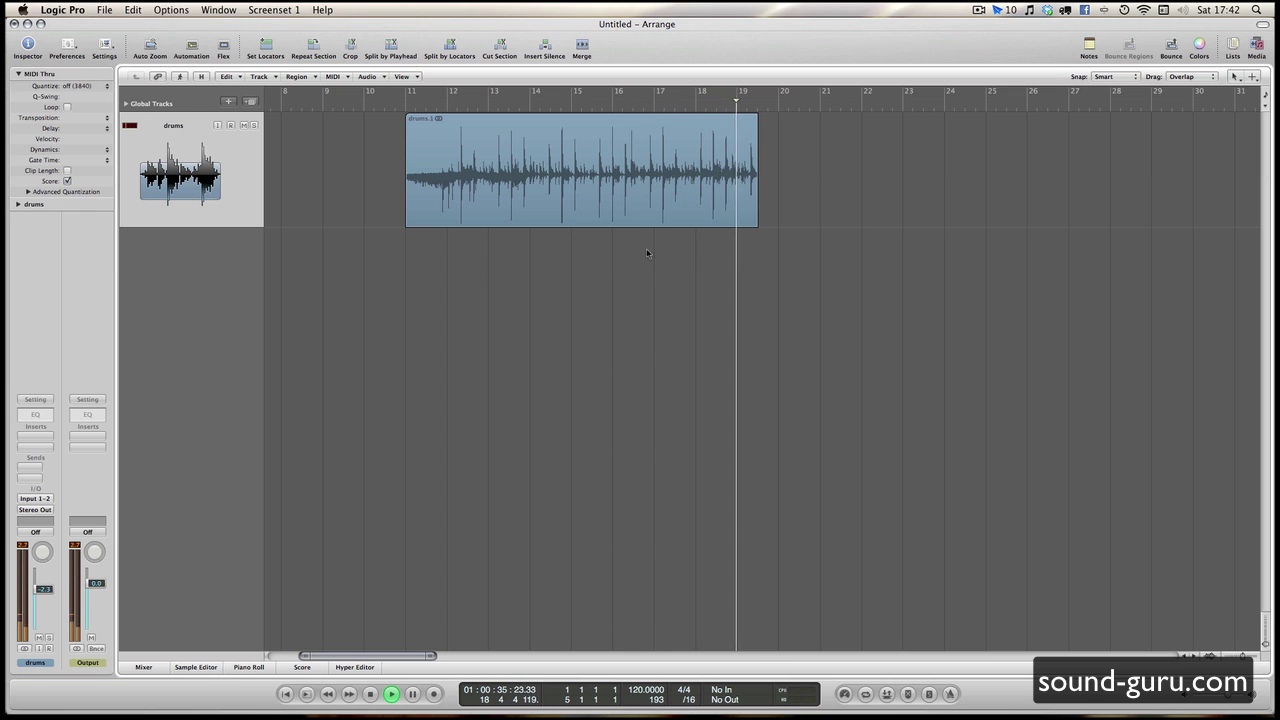
pyautogui.press('space')
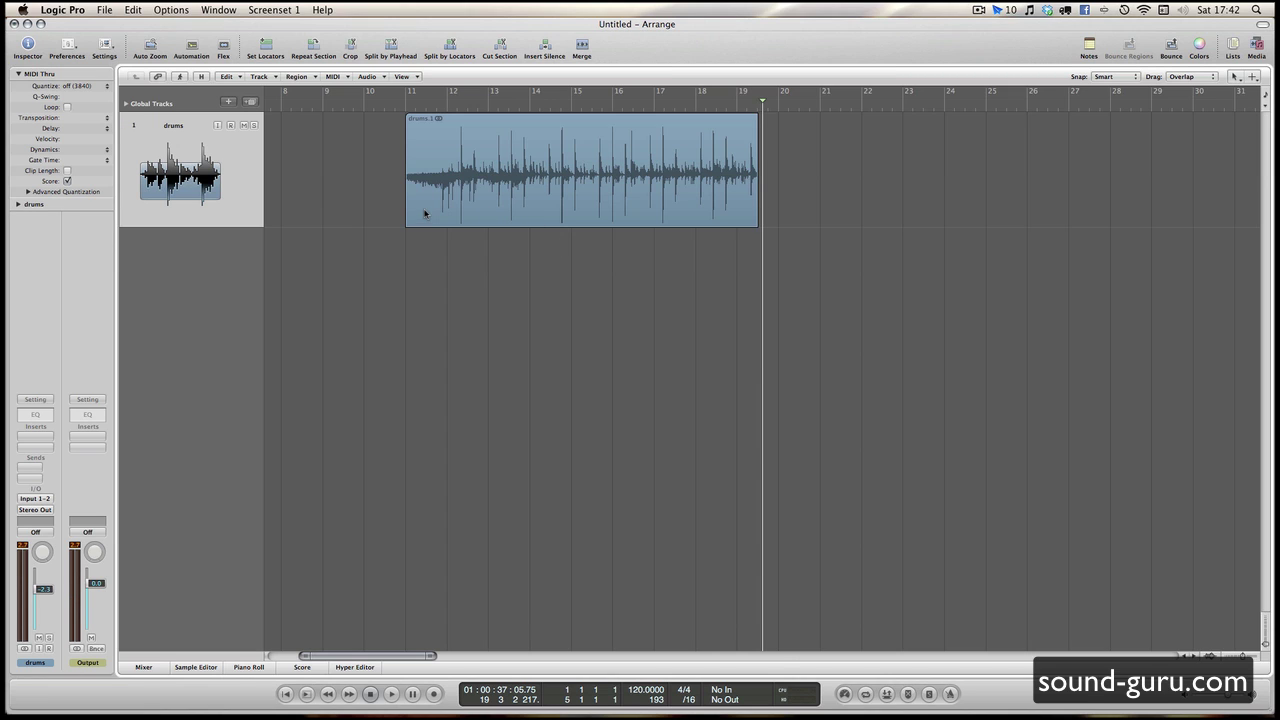
# Step: Shift the whole drums region slightly later so its loud hit before bar 15 sits closer to the bar line
pyautogui.moveTo(409, 214)
pyautogui.mouseDown()
pyautogui.moveTo(557, 218)
pyautogui.moveTo(410, 218)
pyautogui.mouseUp()
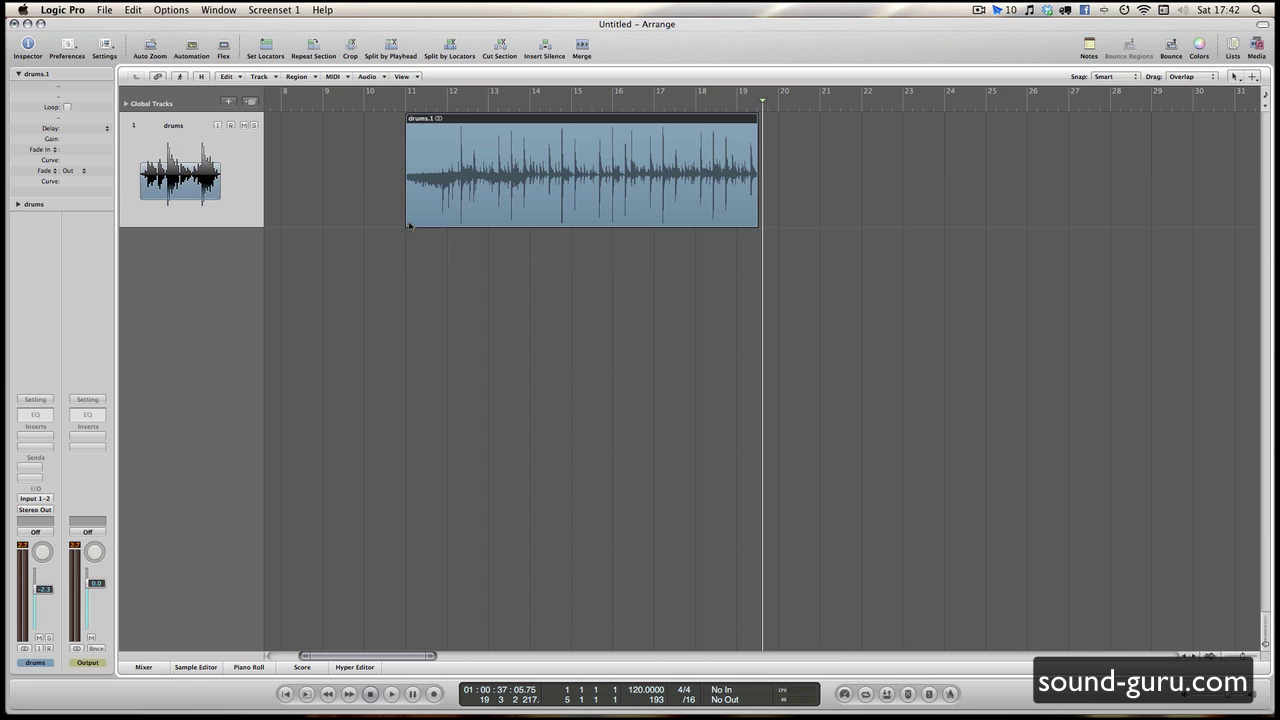
pyautogui.click(464, 262)
pyautogui.keyDown('ctrl'); pyautogui.keyDown('alt'); pyautogui.click(465, 259); pyautogui.keyUp('alt'); pyautogui.keyUp('ctrl')
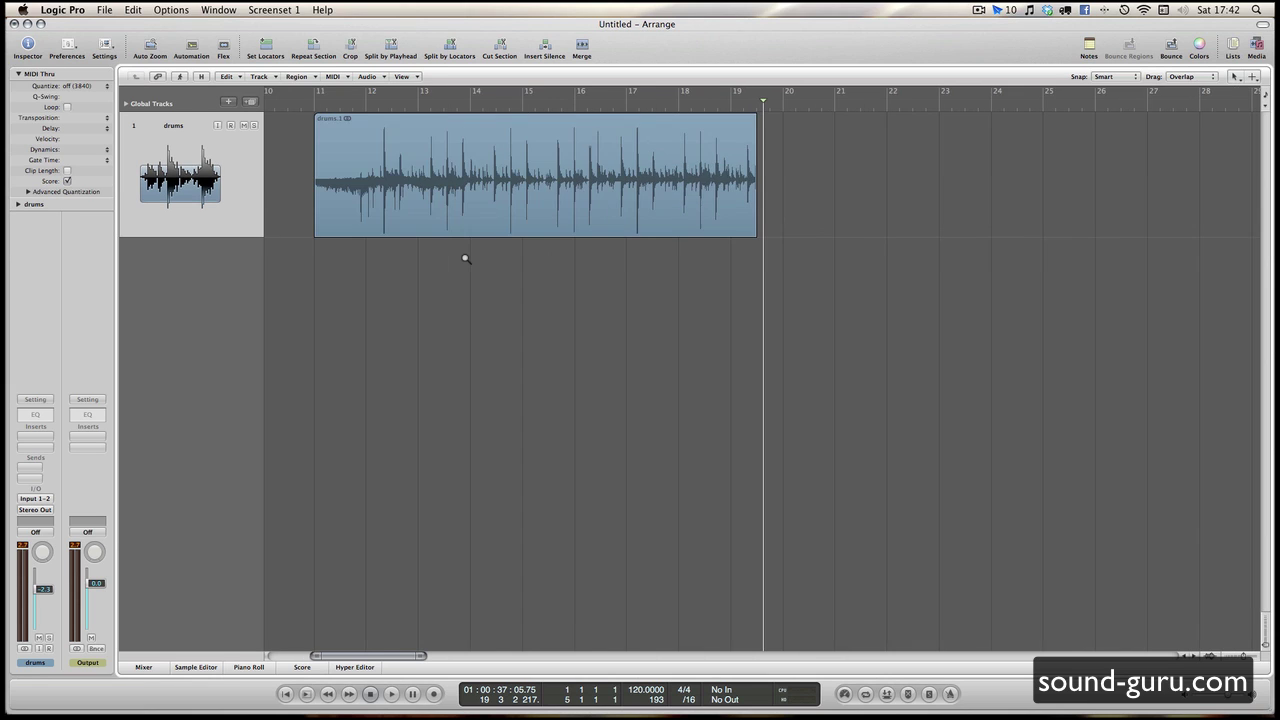
pyautogui.hscroll(-5, 620, 252)
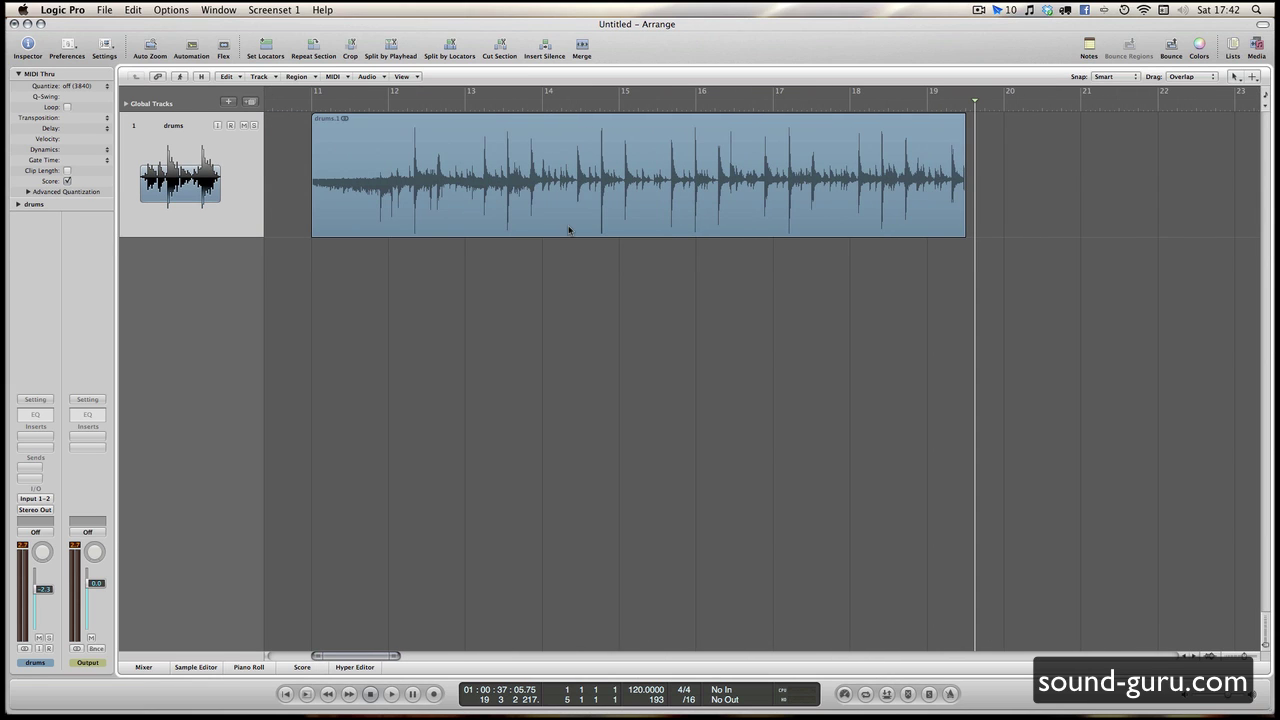
pyautogui.click(602, 143)
pyautogui.moveTo(602, 143); pyautogui.dragTo(616, 143)
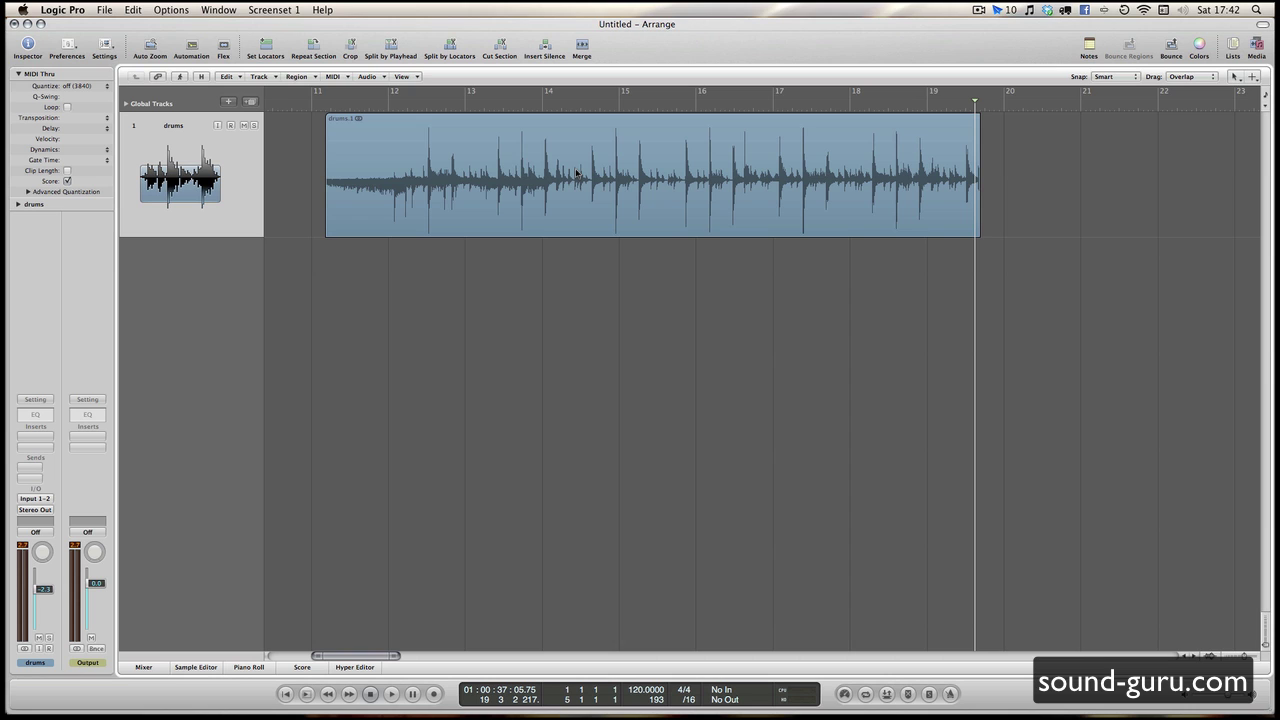
# Step: Play the drums region twice from just before bar 14 to find the hit where the loop should begin
pyautogui.hscroll(-5, 576, 172)
pyautogui.hscroll(3, 616, 158)
pyautogui.hscroll(-1, 616, 158)
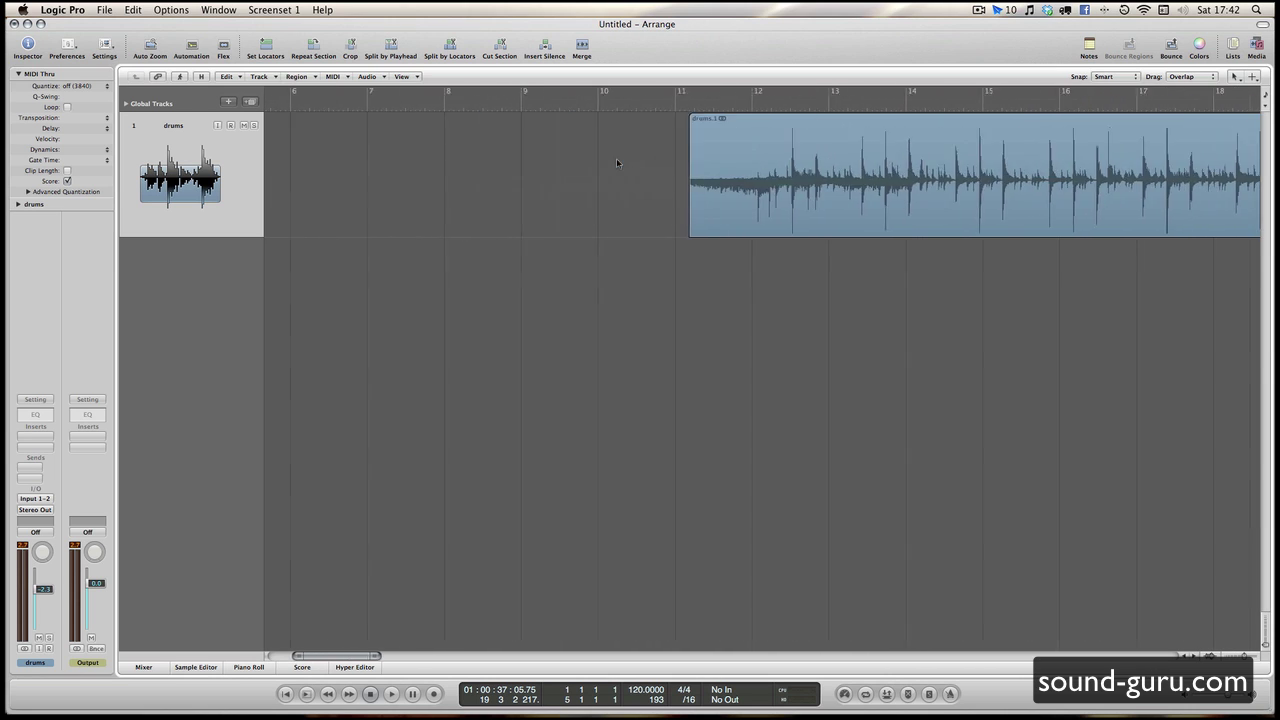
pyautogui.hscroll(4, 616, 158)
pyautogui.doubleClick(548, 111)
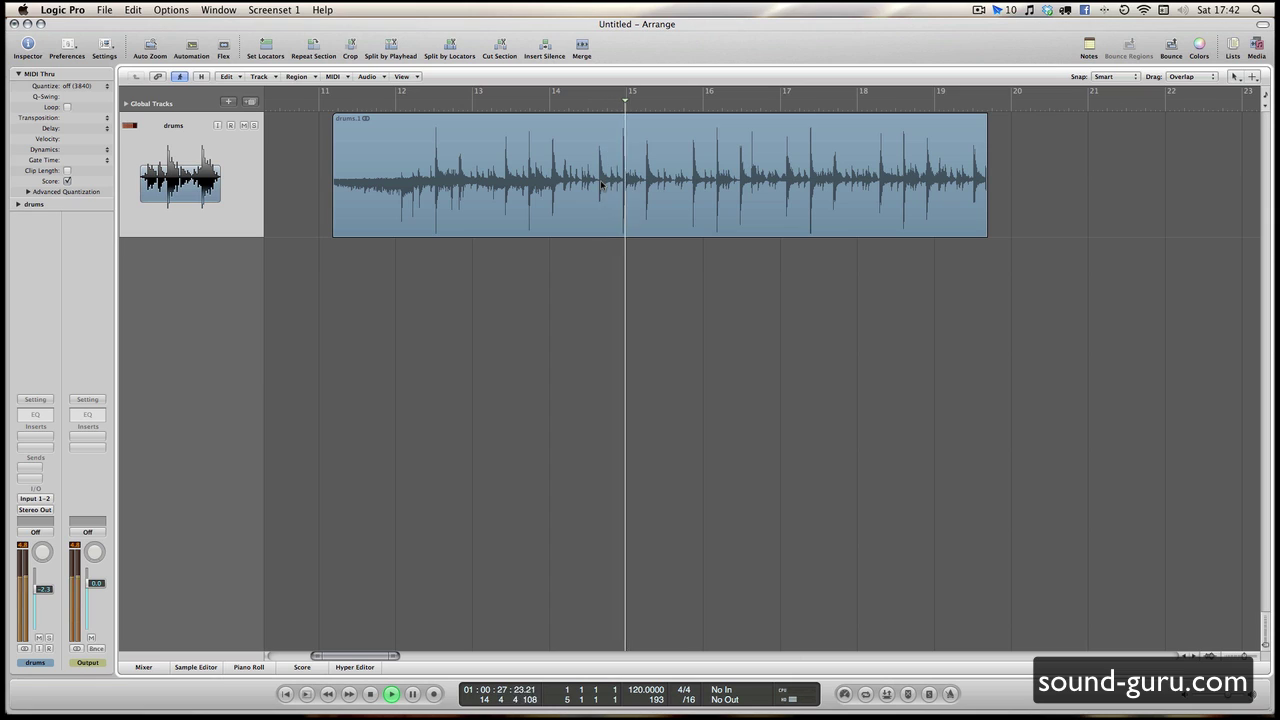
pyautogui.press('space')
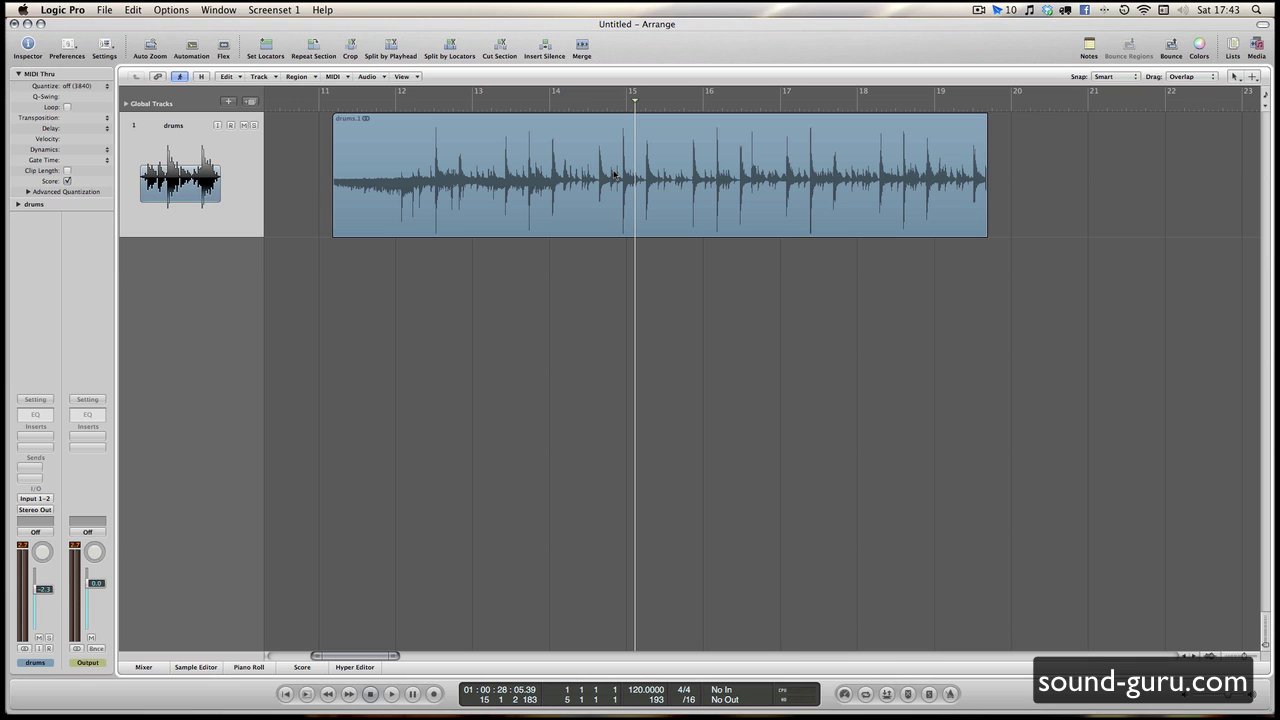
pyautogui.click(615, 110)
pyautogui.click(545, 110)
pyautogui.press('space')
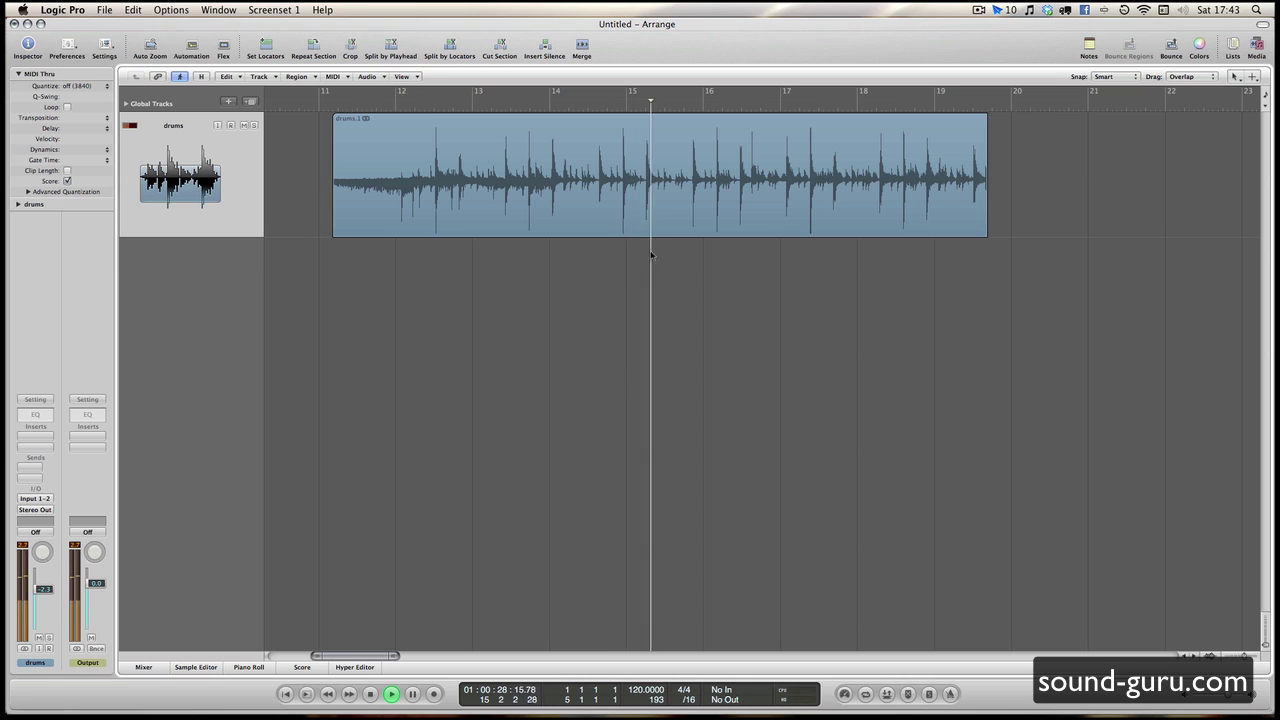
pyautogui.press('space')
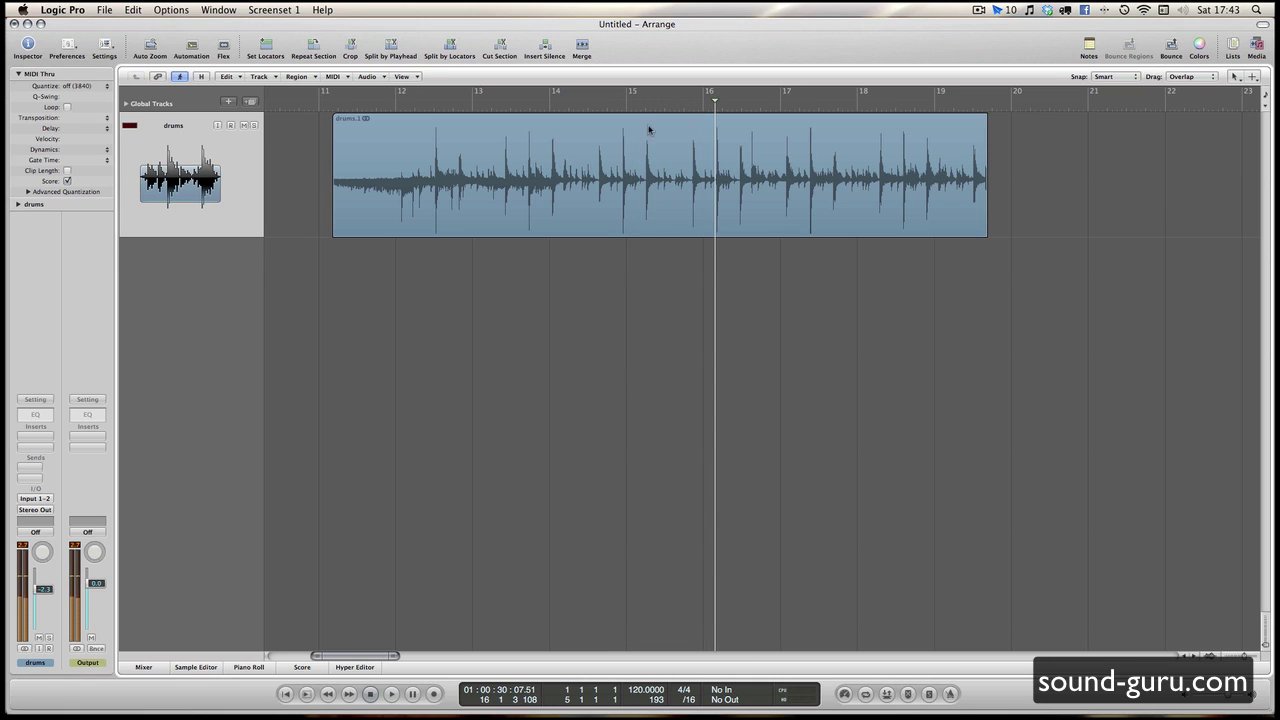
# Step: Split the drums region with the Scissors tool immediately before the transient of the loud hit ahead of bar 15
pyautogui.click(622, 108)
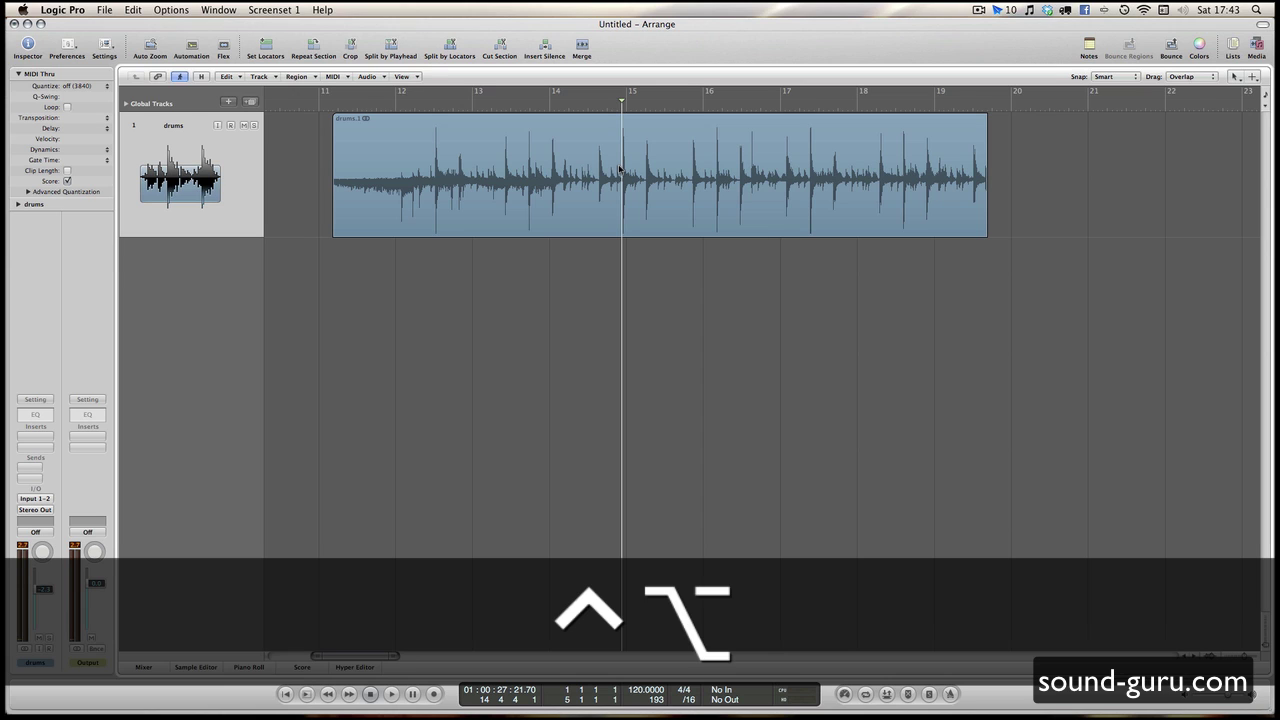
pyautogui.moveTo(594, 144); pyautogui.dragTo(643, 208)
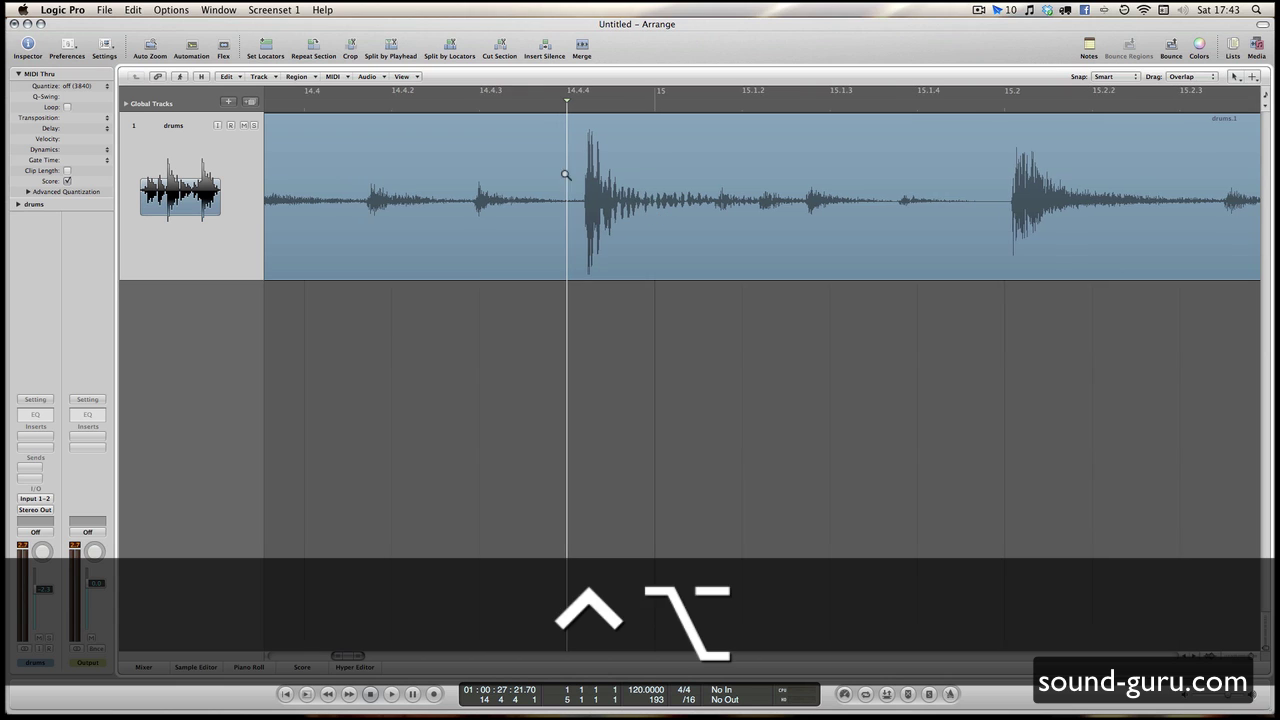
pyautogui.moveTo(564, 175); pyautogui.dragTo(614, 244)
pyautogui.hscroll(2, 612, 238)
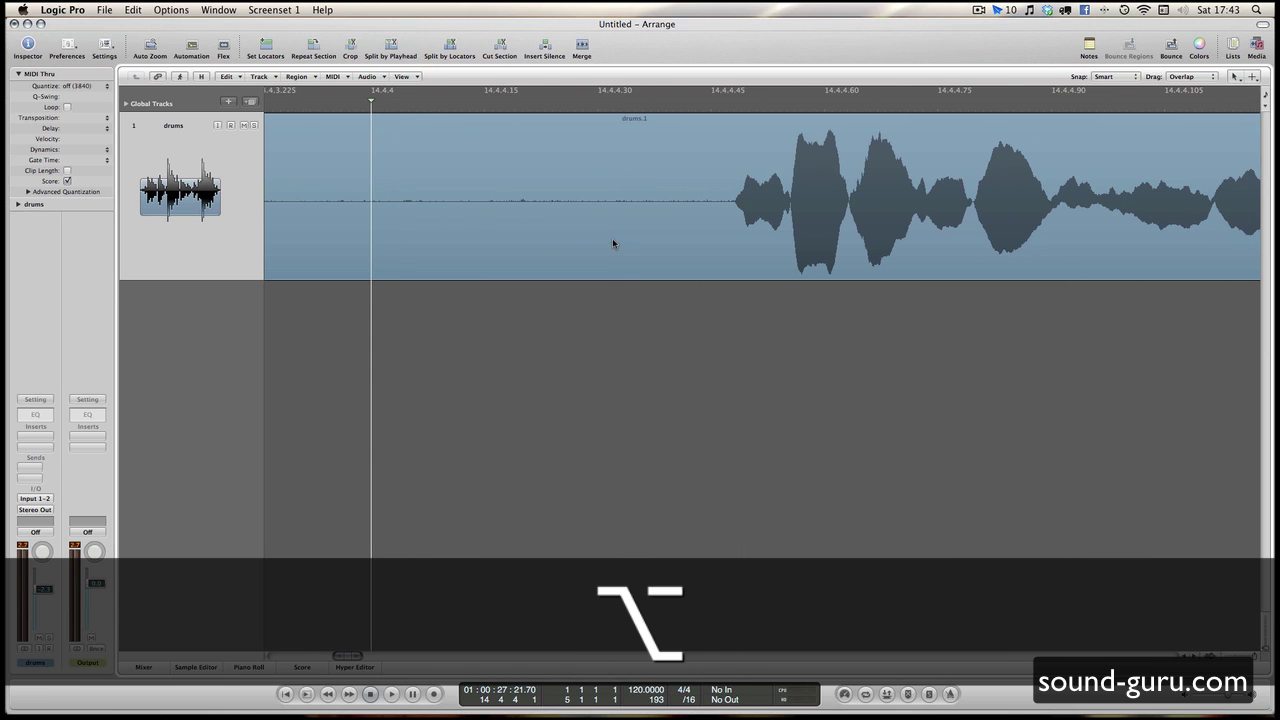
pyautogui.hscroll(3, 674, 222)
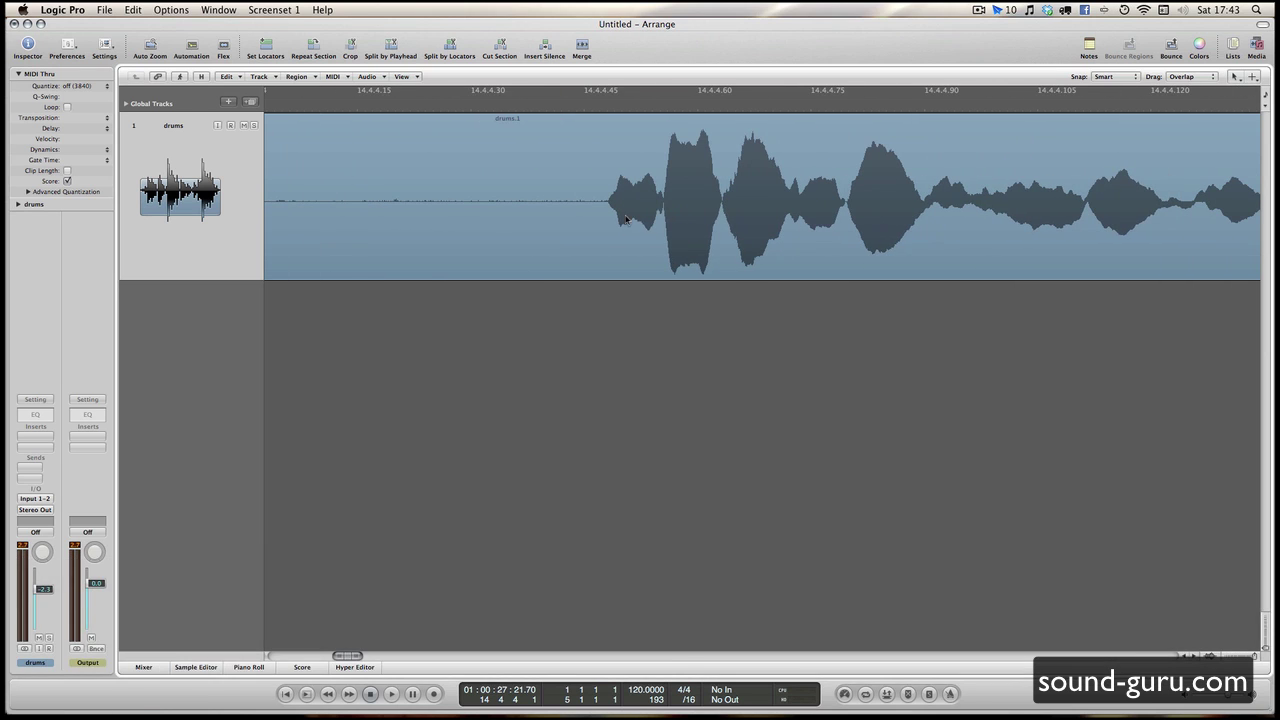
pyautogui.press('Escape')
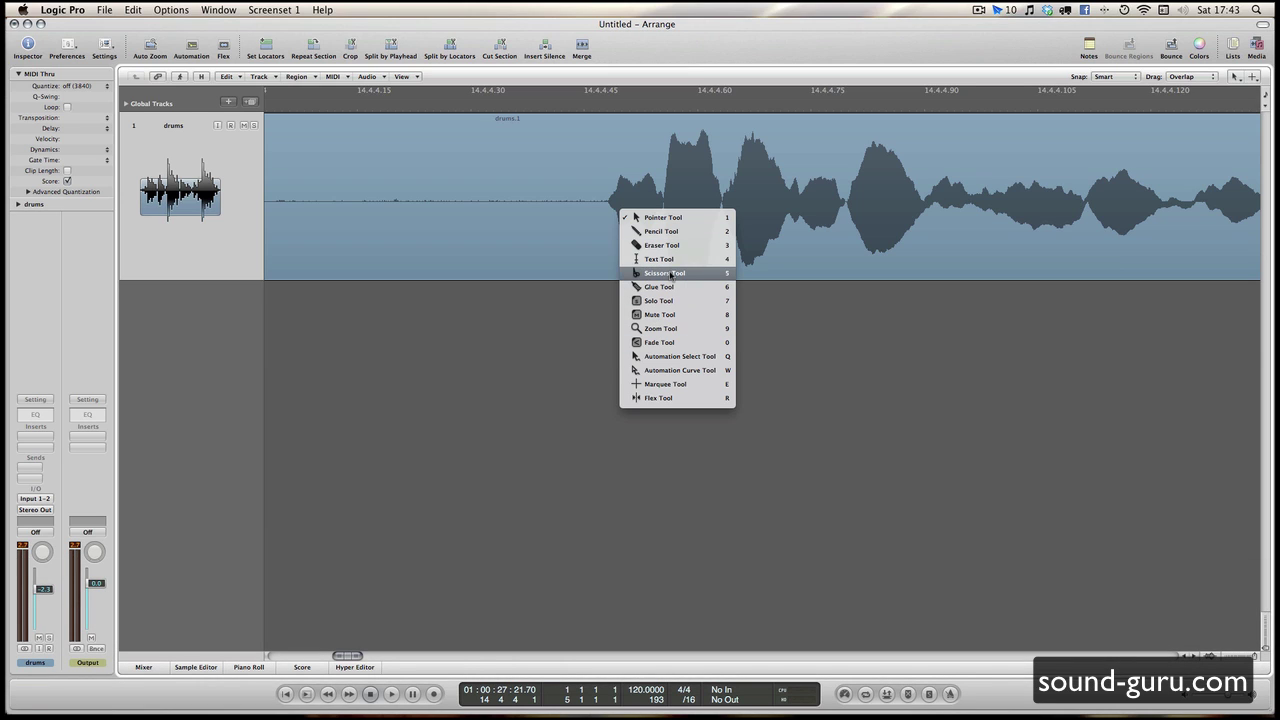
pyautogui.press('5')
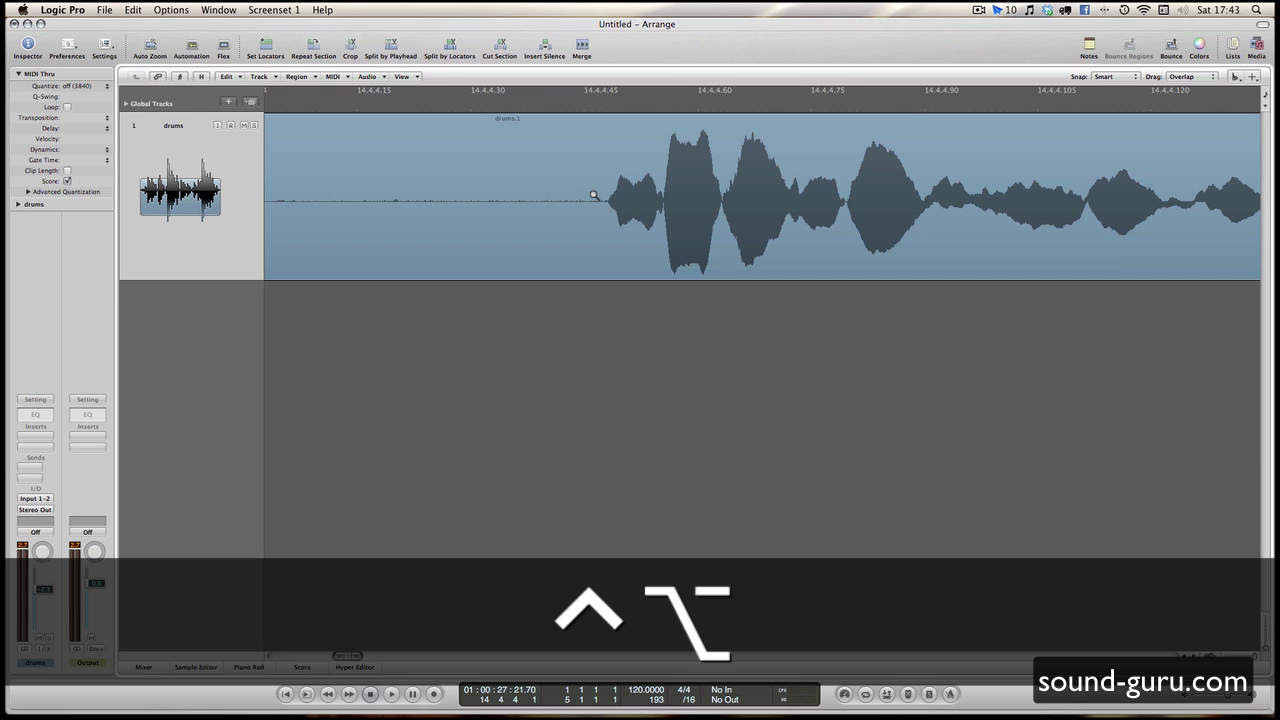
pyautogui.keyDown('ctrl'); pyautogui.keyDown('alt'); pyautogui.click(614, 213); pyautogui.keyUp('alt'); pyautogui.keyUp('ctrl')
pyautogui.hscroll(-3, 624, 221)
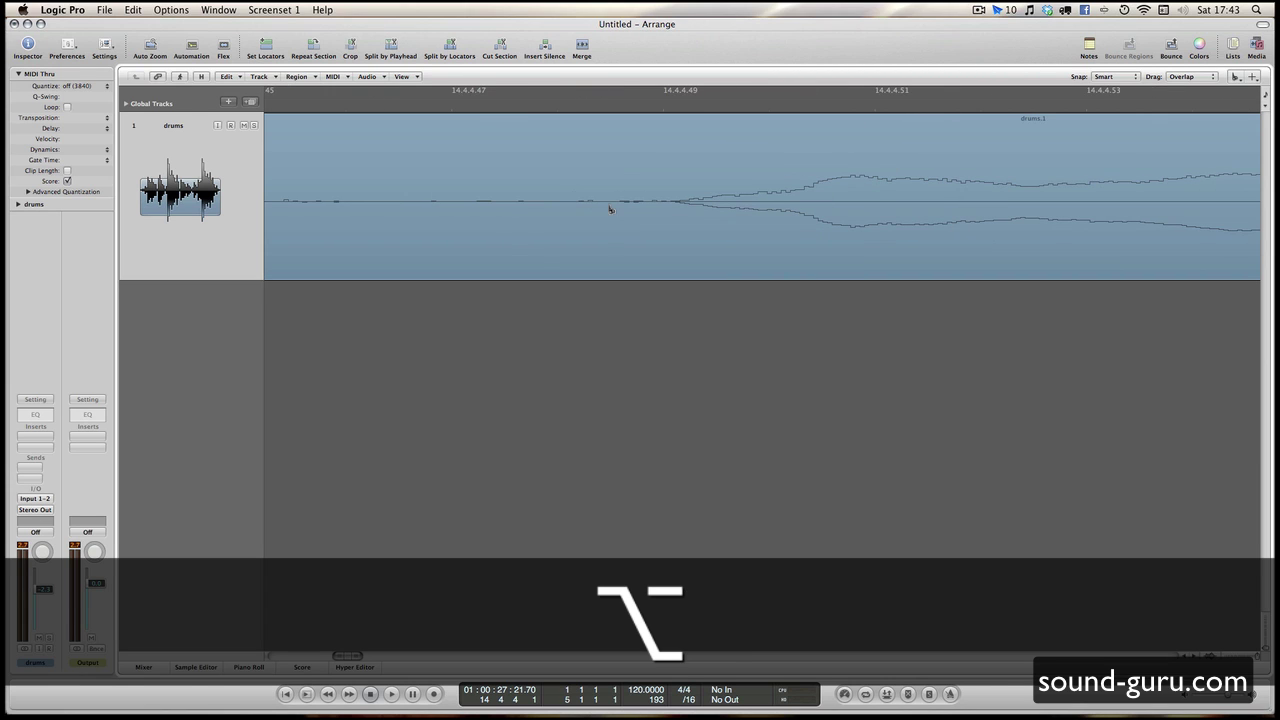
pyautogui.keyDown('alt'); pyautogui.click(610, 208); pyautogui.keyUp('alt')
# Step: Return to the Pointer tool and delete the audio before the split
pyautogui.press('Escape')
pyautogui.press('1')
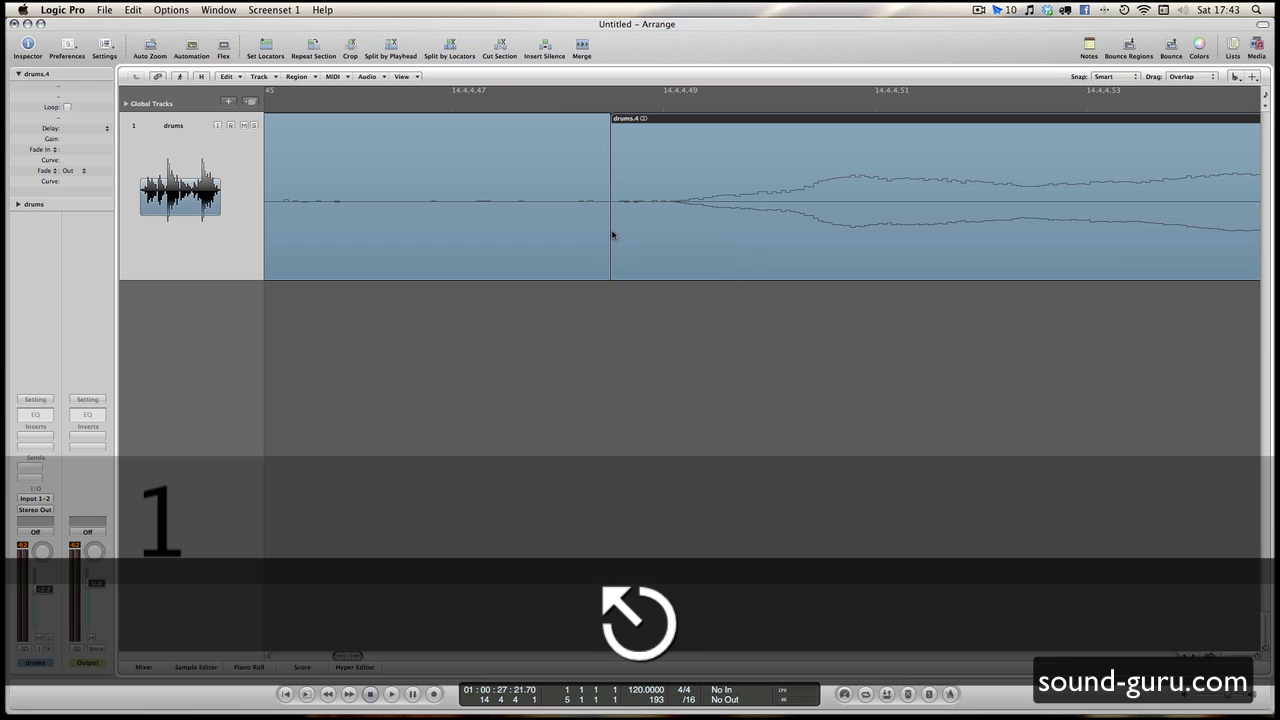
pyautogui.keyDown('ctrl'); pyautogui.keyDown('alt'); pyautogui.click(540, 228); pyautogui.keyUp('alt'); pyautogui.keyUp('ctrl')
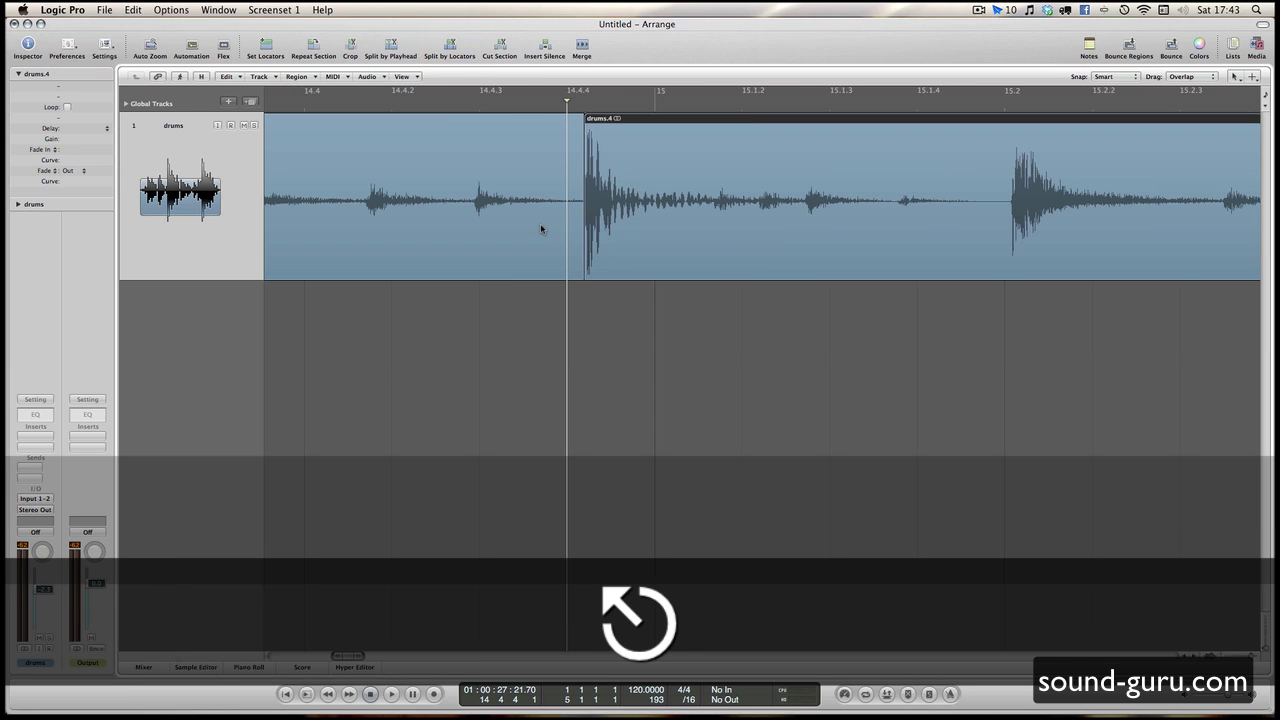
pyautogui.press('Delete')
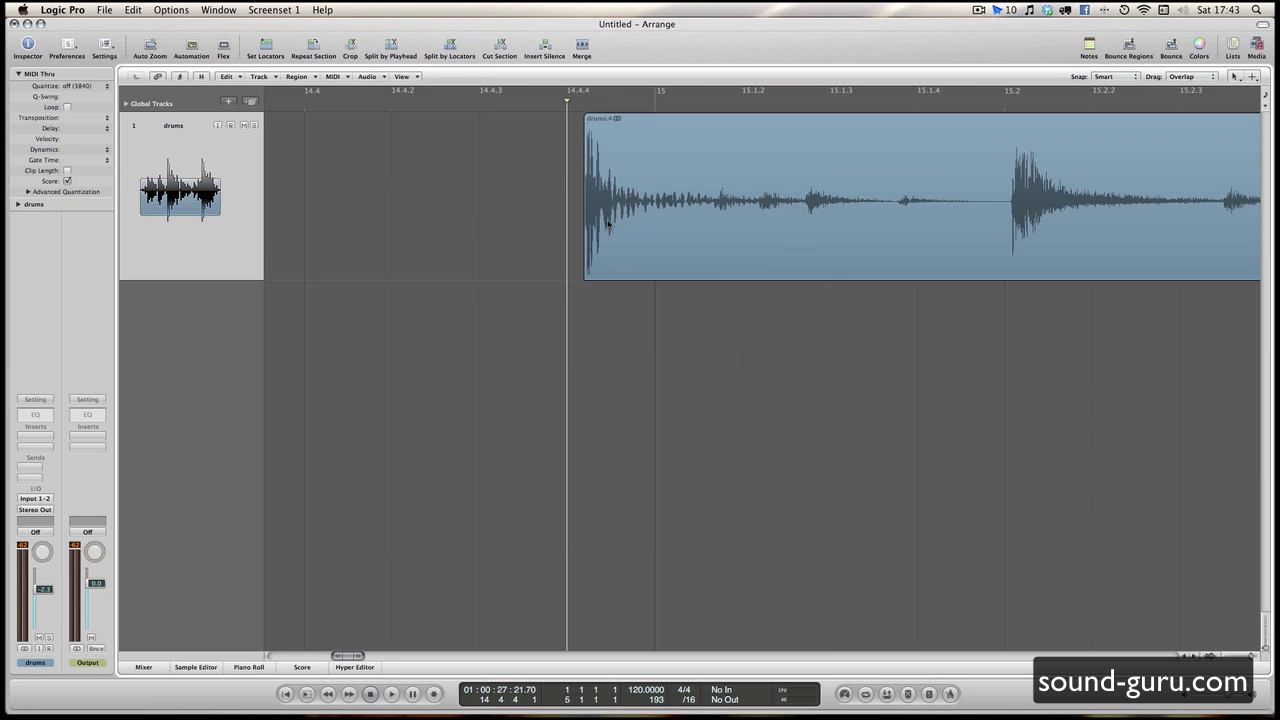
# Step: Move the remaining drums region to start exactly at bar 15 and finely trim the gap before its first hit
pyautogui.moveTo(606, 224); pyautogui.dragTo(679, 222)
pyautogui.hscroll(2, 597, 239)
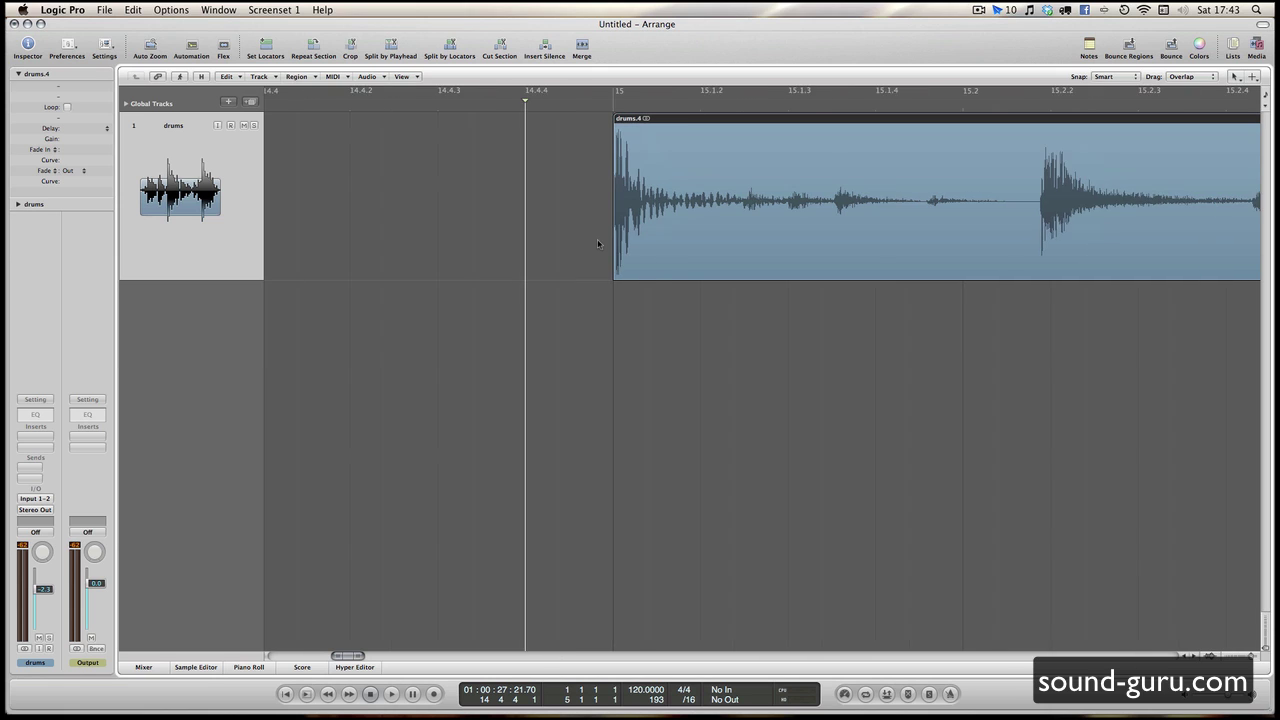
pyautogui.moveTo(574, 183); pyautogui.dragTo(620, 205)
pyautogui.moveTo(534, 197); pyautogui.dragTo(668, 232)
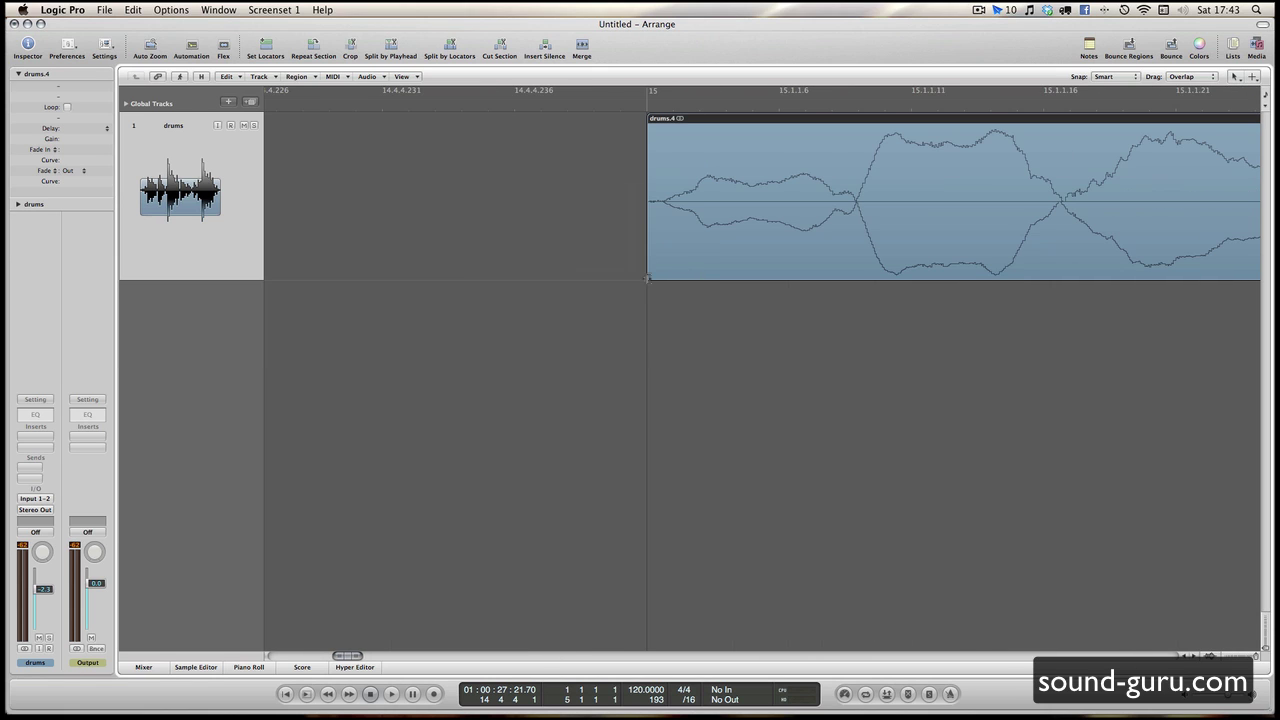
pyautogui.moveTo(655, 280); pyautogui.dragTo(686, 267)
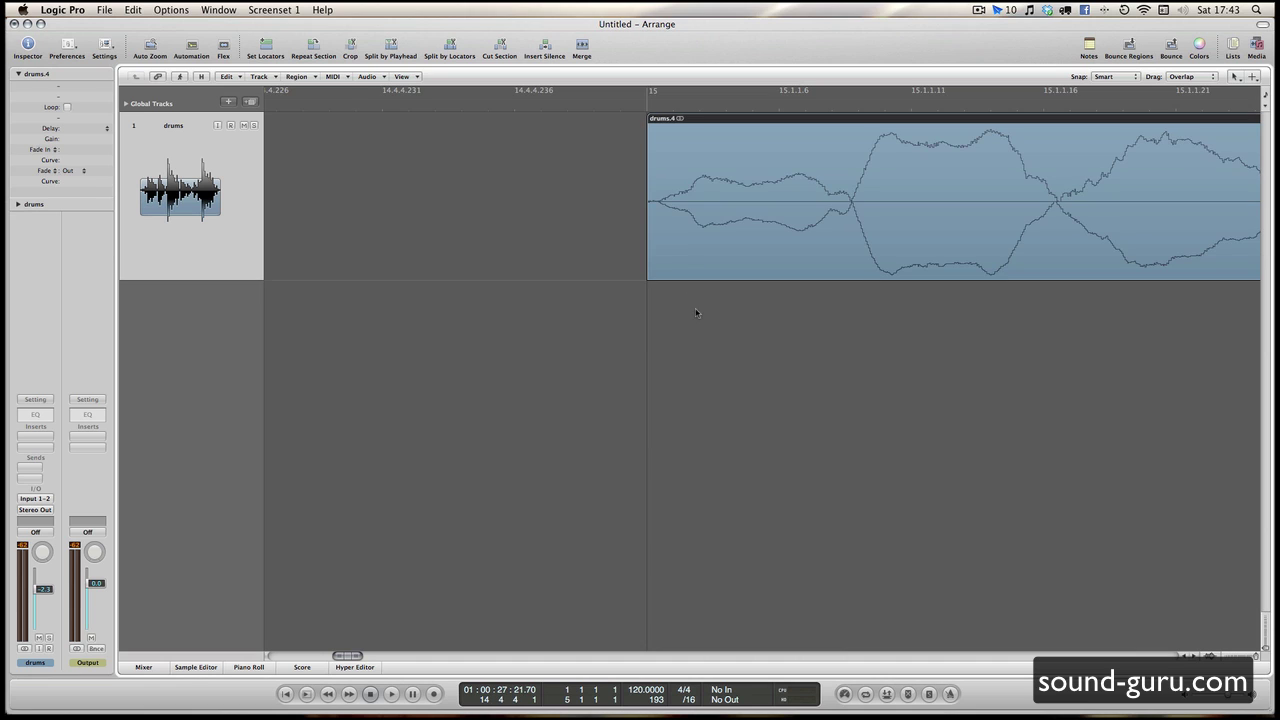
pyautogui.click(694, 312)
# Step: Play the trimmed drums region, replaying from about bar 16.5, to find the hit where the loop should end
pyautogui.keyDown('ctrl'); pyautogui.keyDown('alt'); pyautogui.click(650, 236); pyautogui.keyUp('alt'); pyautogui.keyUp('ctrl')
pyautogui.keyDown('ctrl'); pyautogui.keyDown('alt'); pyautogui.click(650, 240); pyautogui.keyUp('alt'); pyautogui.keyUp('ctrl')
pyautogui.keyDown('ctrl'); pyautogui.keyDown('alt'); pyautogui.click(651, 240); pyautogui.keyUp('alt'); pyautogui.keyUp('ctrl')
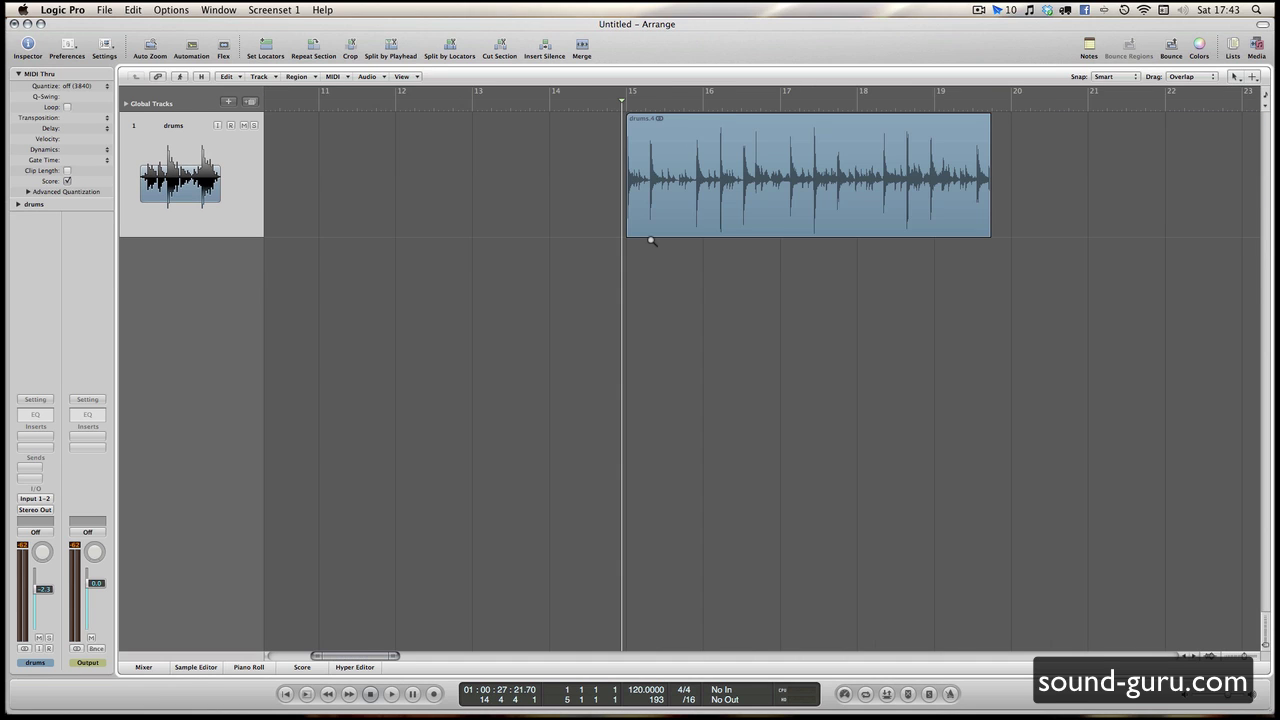
pyautogui.keyDown('ctrl'); pyautogui.keyDown('alt'); pyautogui.click(651, 242); pyautogui.keyUp('alt'); pyautogui.keyUp('ctrl')
pyautogui.press('space')
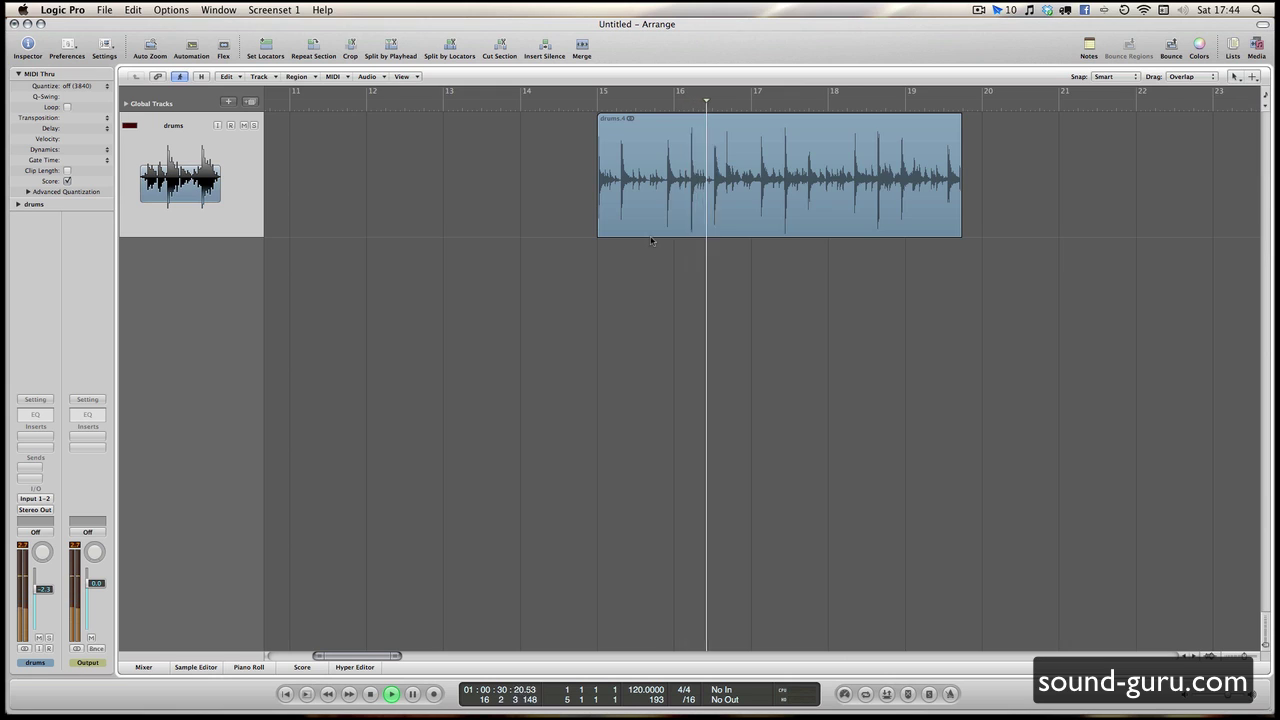
pyautogui.hscroll(3, 650, 240)
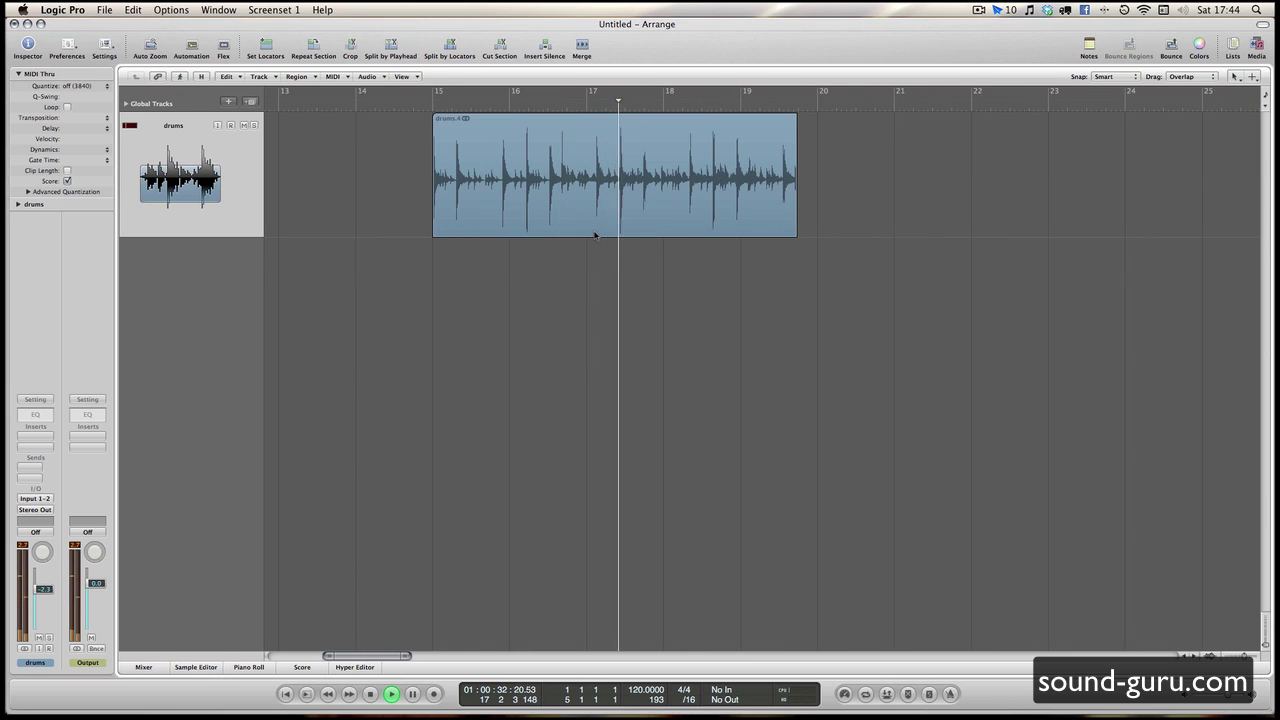
pyautogui.press('space')
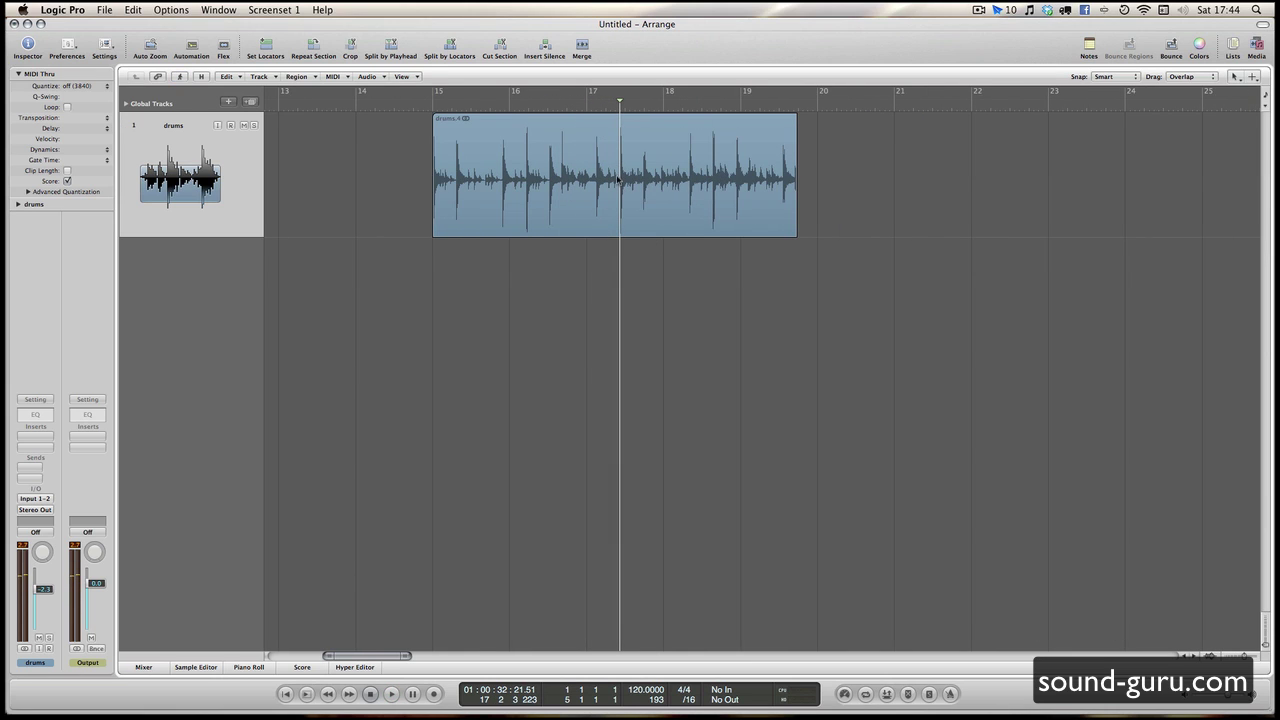
pyautogui.click(548, 110)
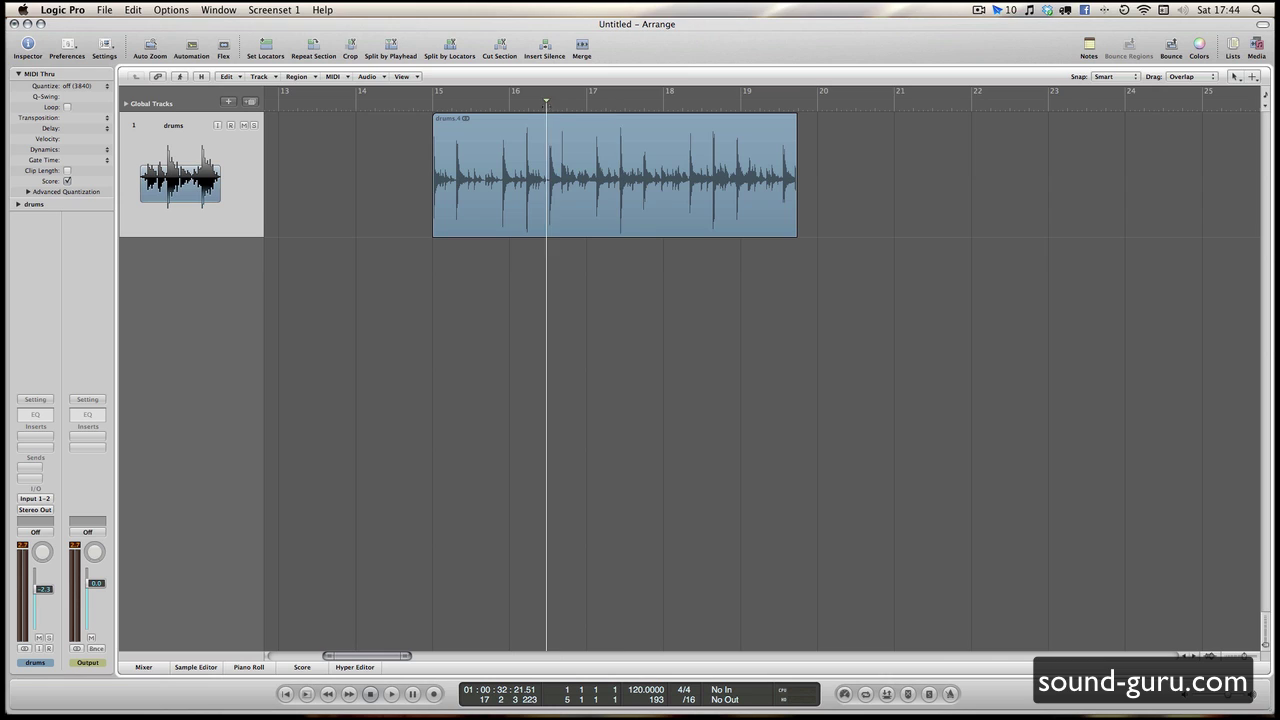
pyautogui.press('space')
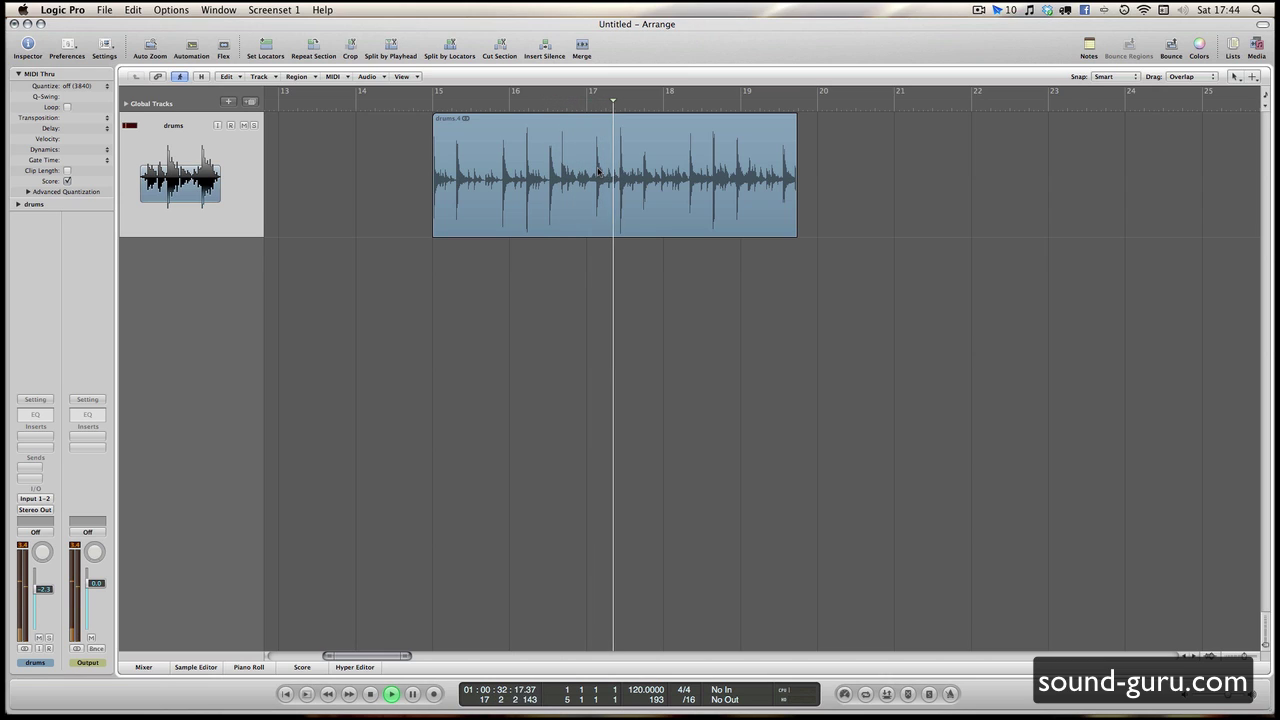
pyautogui.press('space')
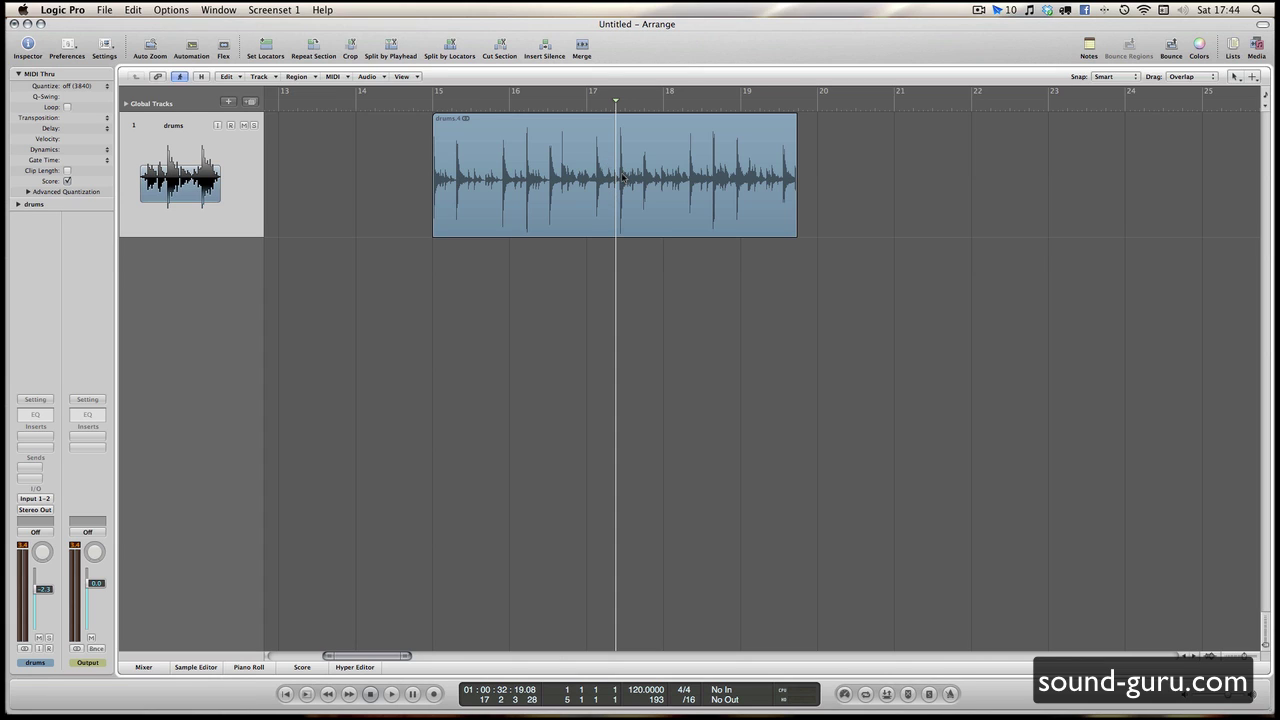
# Step: Split the drums region with the Scissors tool just before the loud hit near 17.2.4
pyautogui.moveTo(608, 157); pyautogui.dragTo(650, 218)
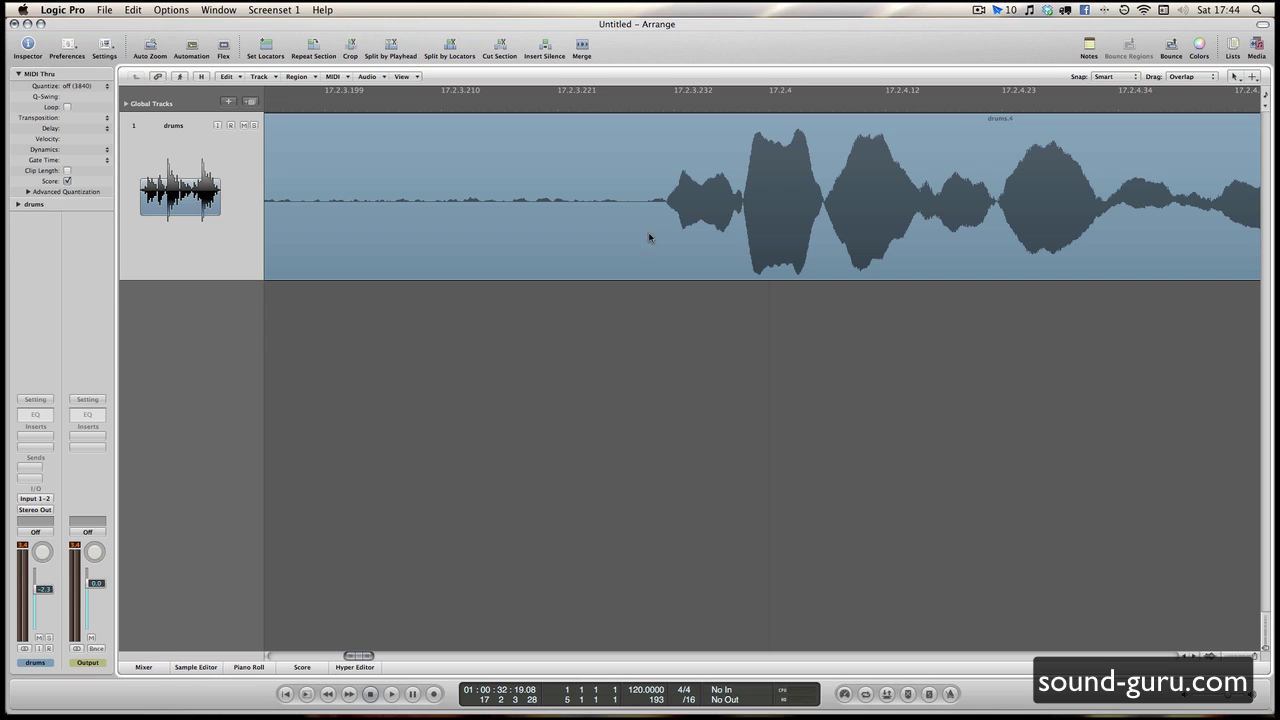
pyautogui.press('Escape')
pyautogui.click(689, 291)
pyautogui.click(650, 215)
pyautogui.moveTo(650, 215); pyautogui.dragTo(647, 218)
# Step: Return to the Pointer tool and delete the audio after the split near 17.2.4
pyautogui.press('Escape')
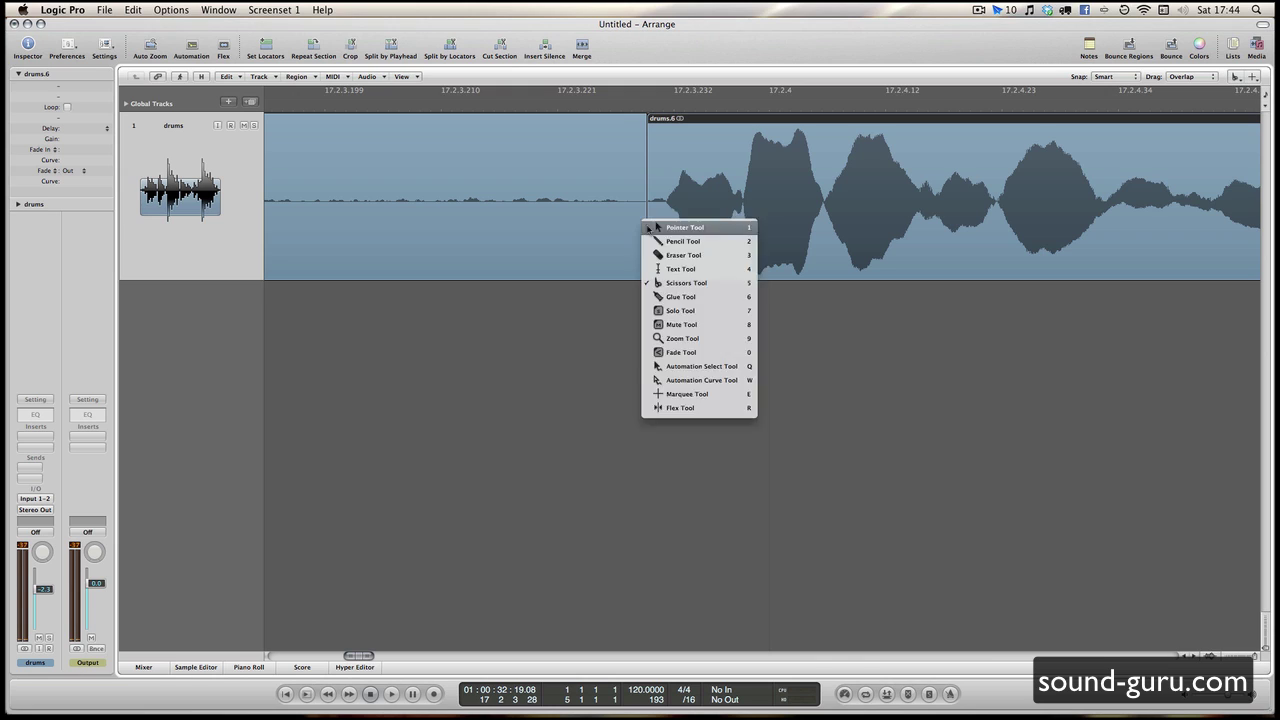
pyautogui.press('e')
pyautogui.click(650, 217)
pyautogui.press('z')
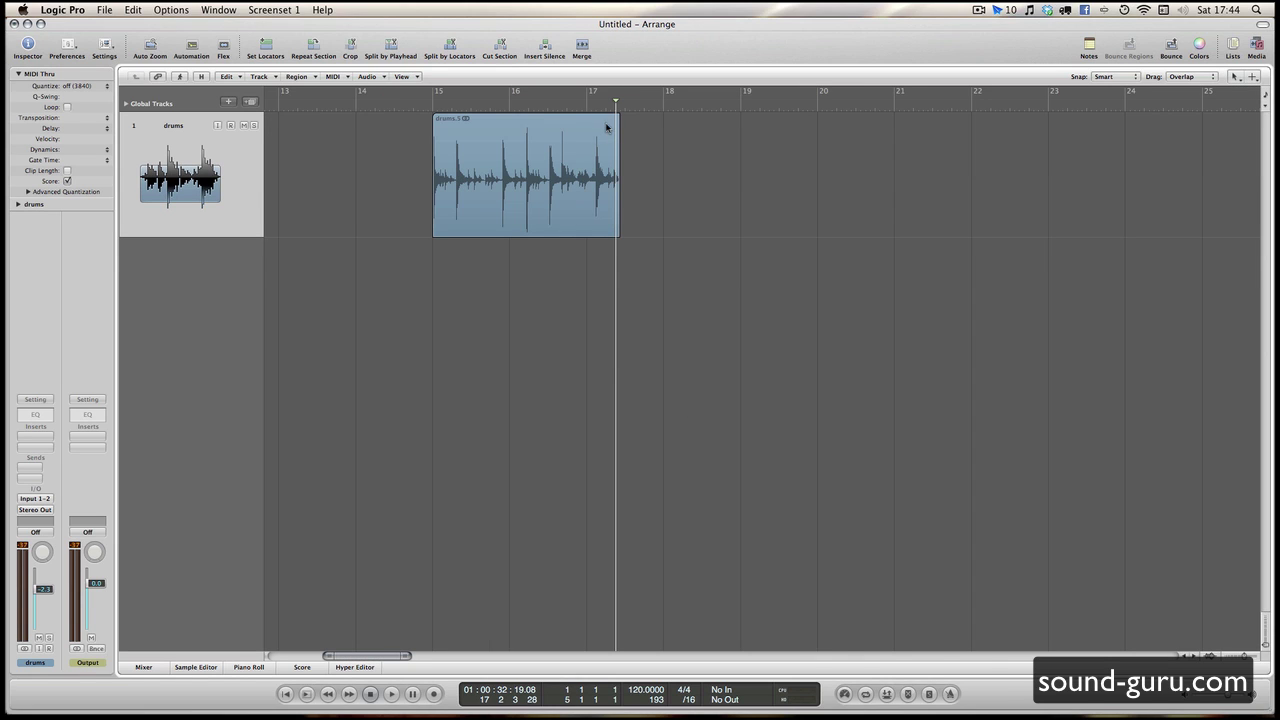
# Step: Loop the drums region out to about bar 24.7, play the repeats from bar 15, and return the playhead just before bar 15
pyautogui.moveTo(618, 165); pyautogui.dragTo(1183, 168)
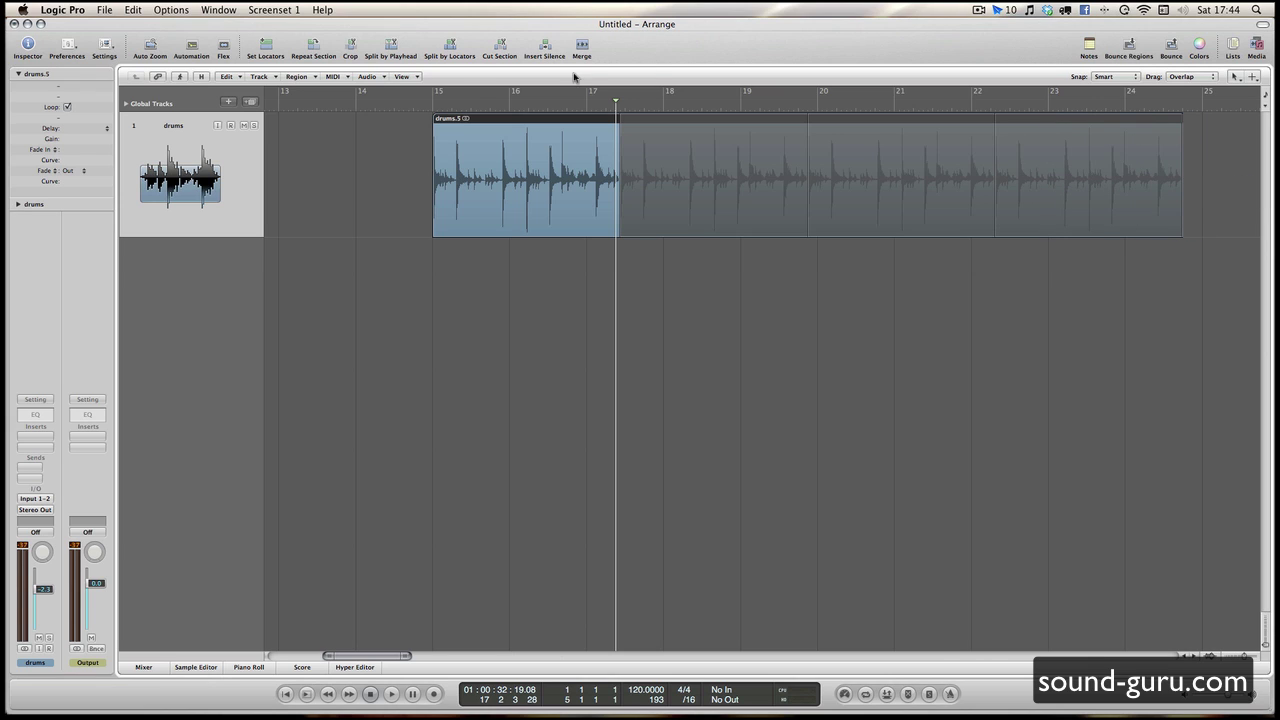
pyautogui.doubleClick(428, 110)
pyautogui.click(640, 283)
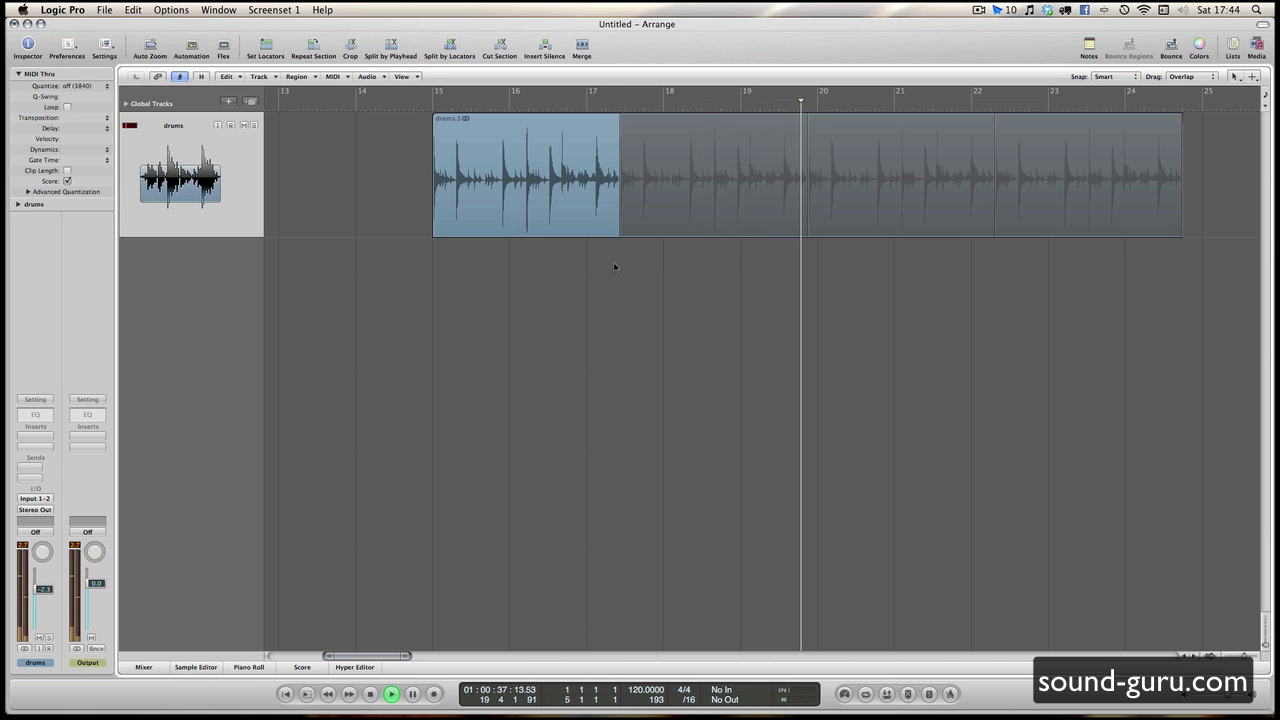
pyautogui.press('space')
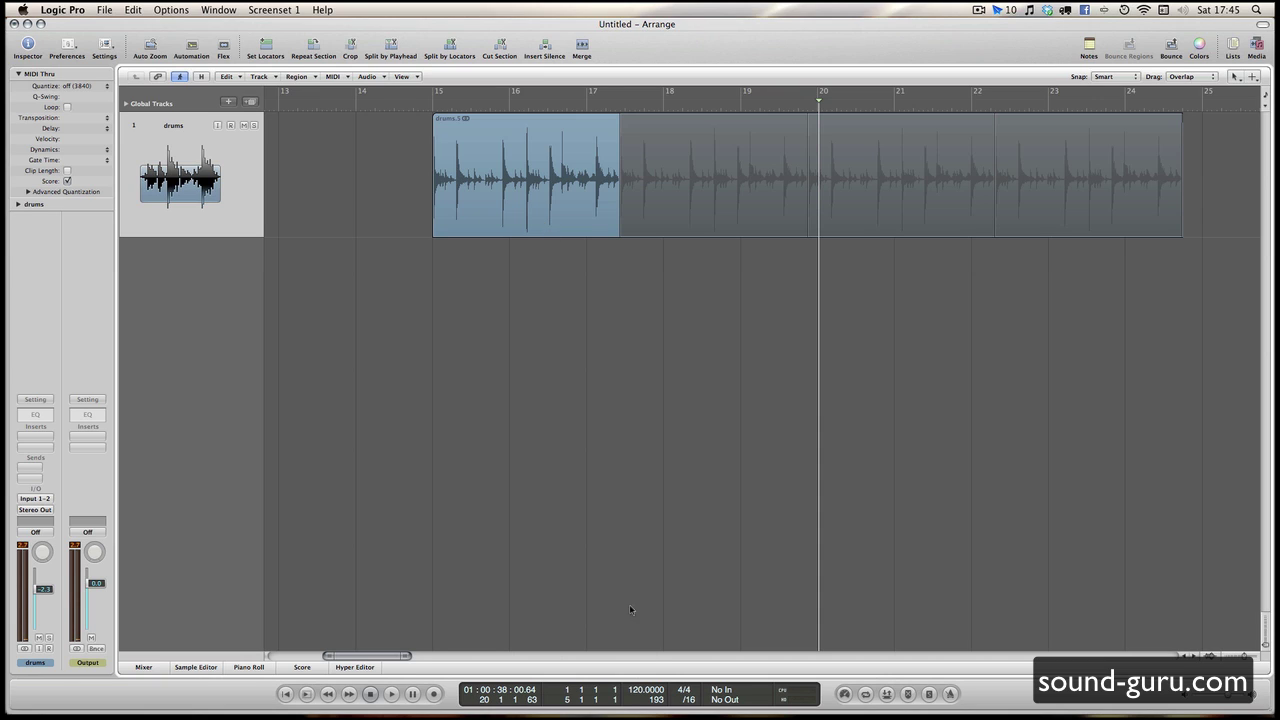
pyautogui.click(427, 104)
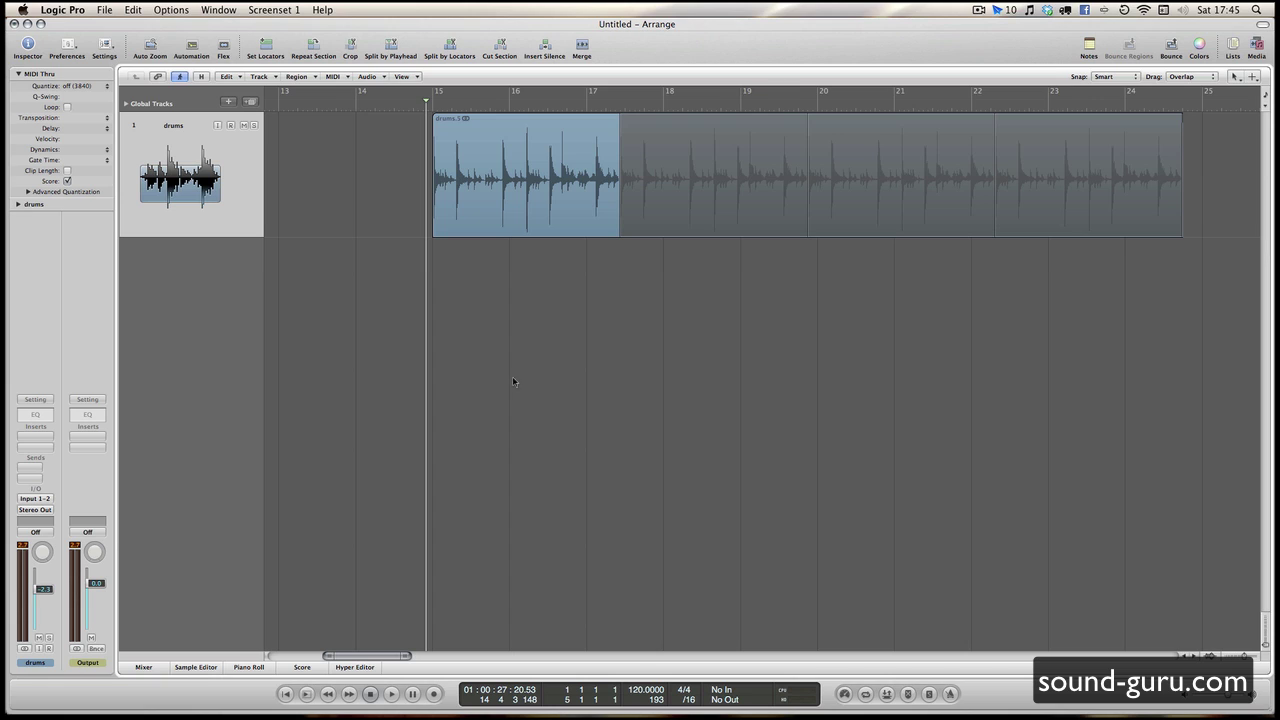
# Step: Lower the project tempo to 98.5840 bpm to bring the end of the drums region onto the bar 17 line
pyautogui.moveTo(640, 689)
pyautogui.mouseDown()
pyautogui.moveTo(640, 715)
pyautogui.moveTo(655, 686)
pyautogui.mouseUp()
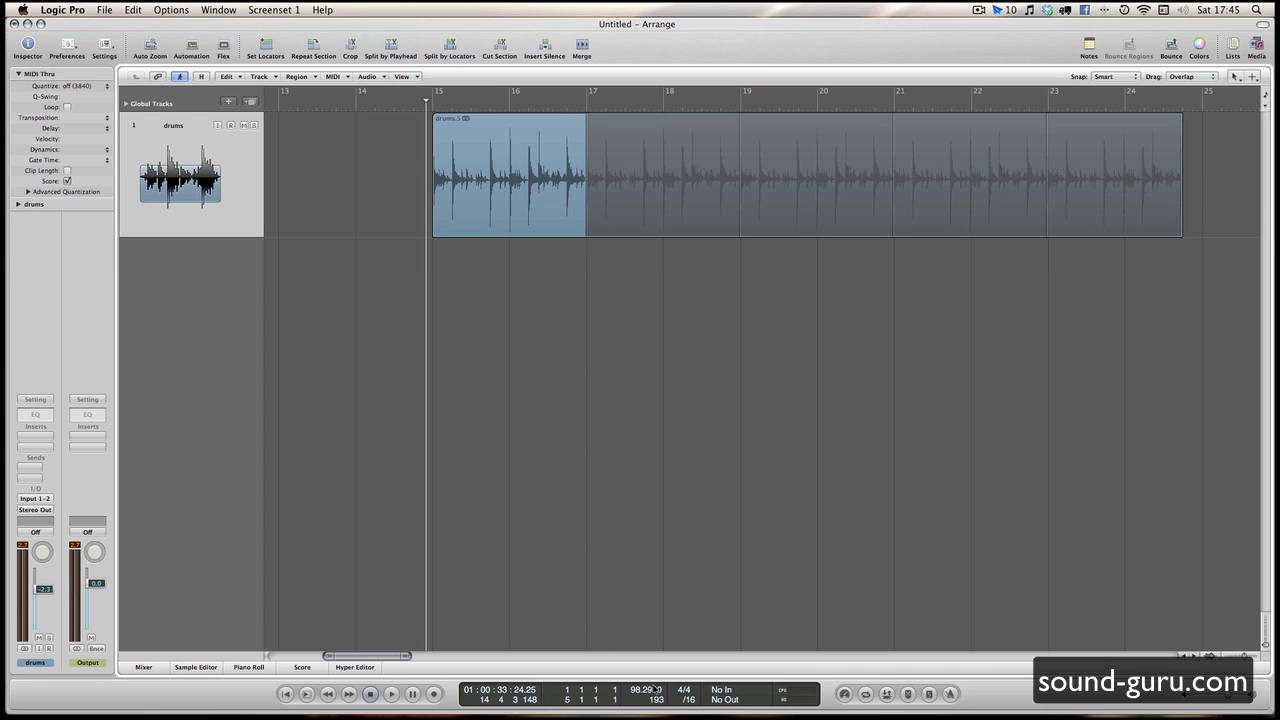
pyautogui.moveTo(572, 118); pyautogui.dragTo(618, 183)
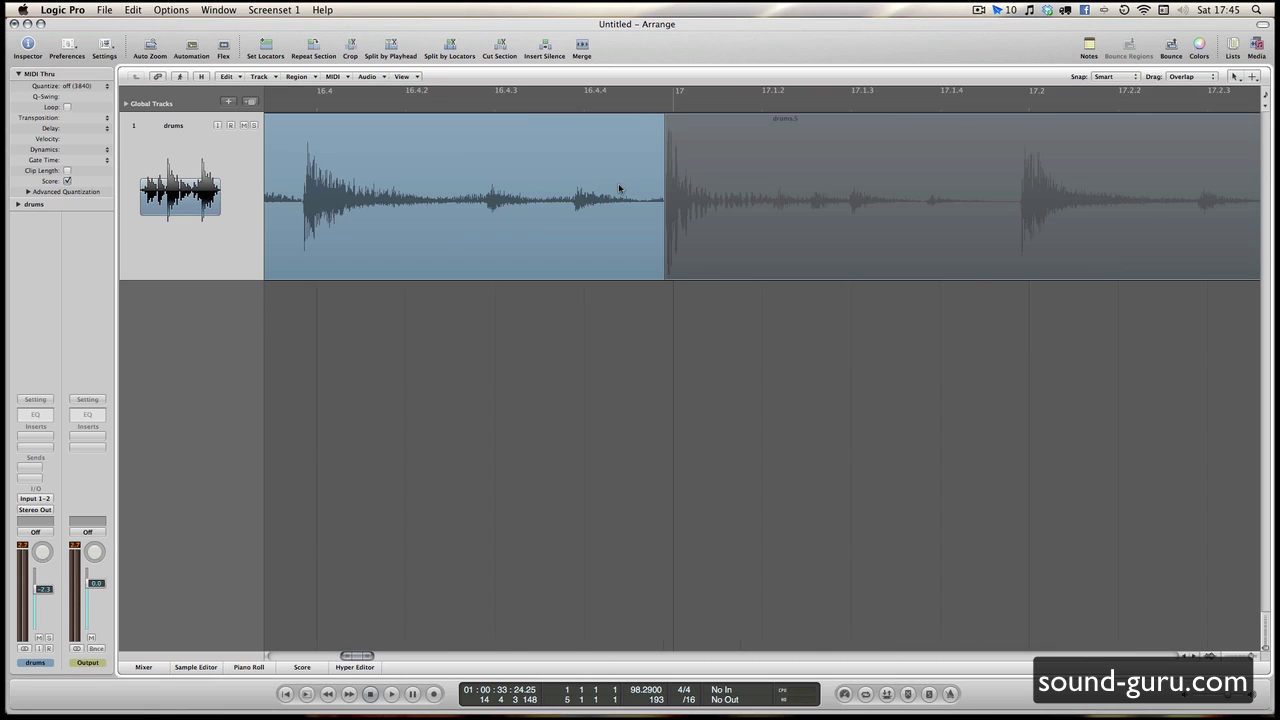
pyautogui.moveTo(568, 130); pyautogui.dragTo(646, 226)
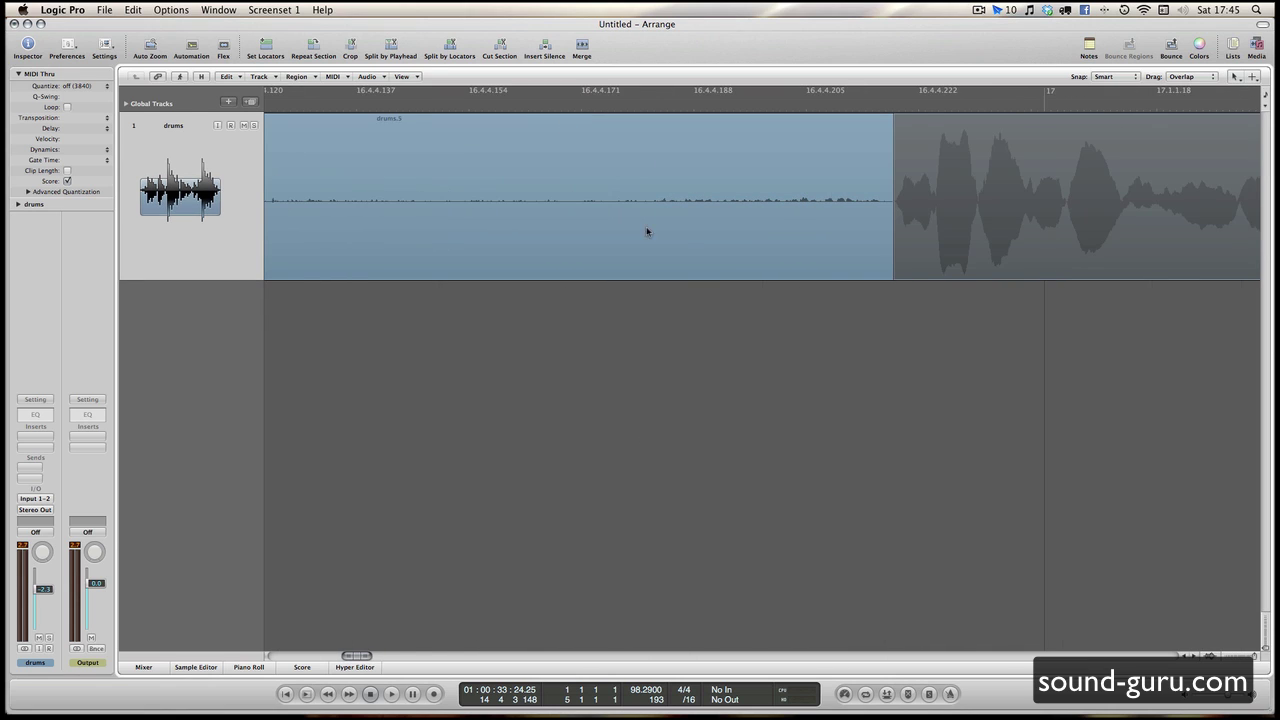
pyautogui.hscroll(5, 687, 244)
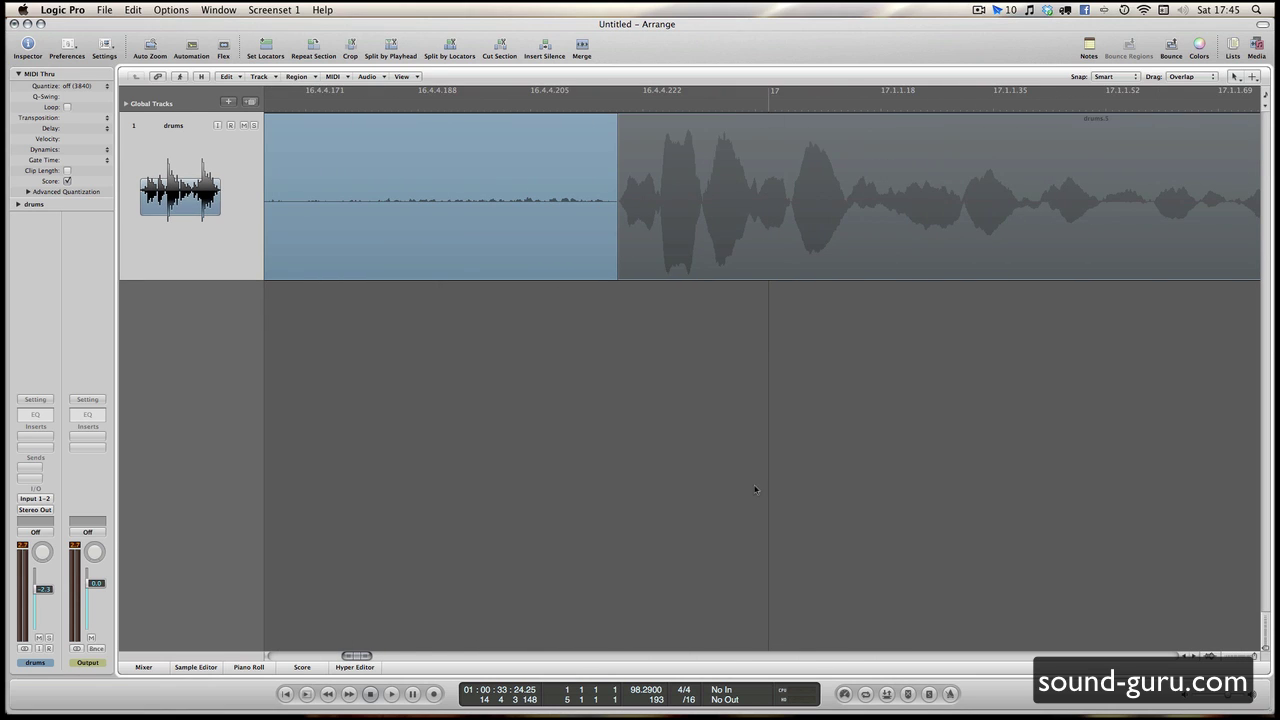
pyautogui.moveTo(655, 702)
pyautogui.mouseDown()
pyautogui.moveTo(655, 668)
pyautogui.moveTo(657, 691)
pyautogui.mouseUp()
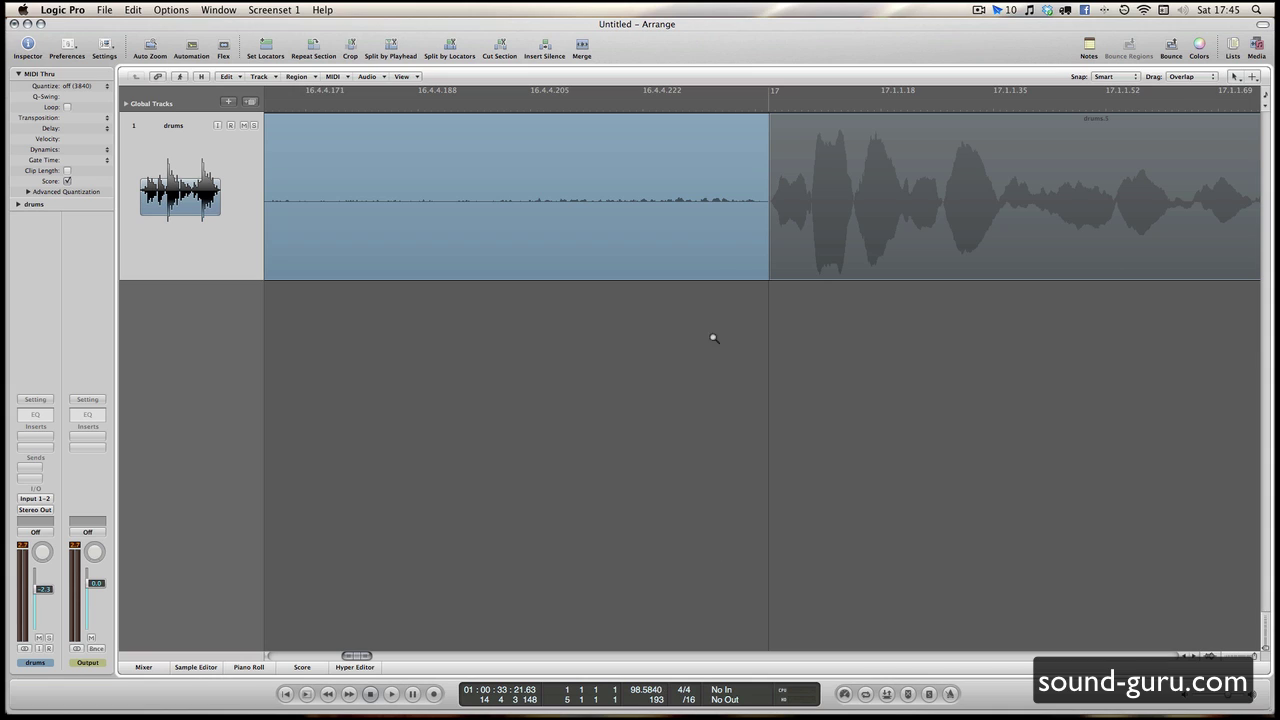
# Step: Fine-tune the project tempo to 98.5833 bpm to line up the region's end precisely with bar 17
pyautogui.moveTo(734, 157); pyautogui.dragTo(827, 325)
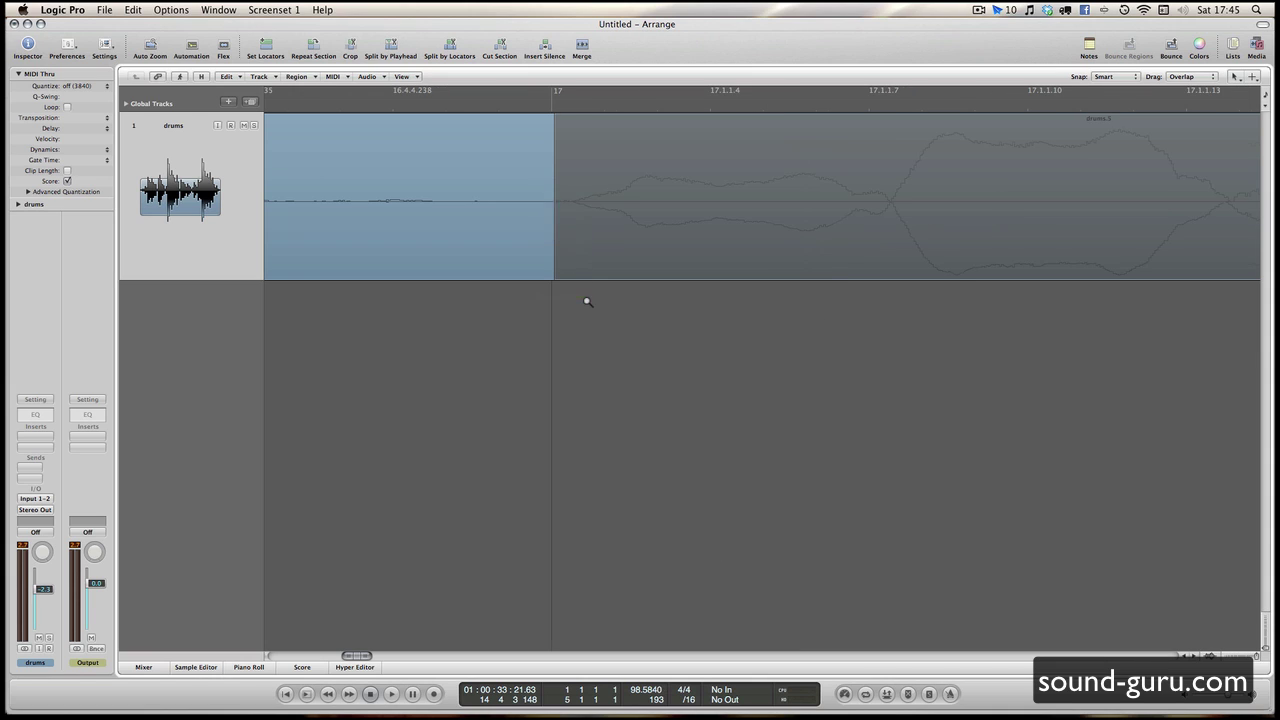
pyautogui.hotkey('ctrl', 'Right')
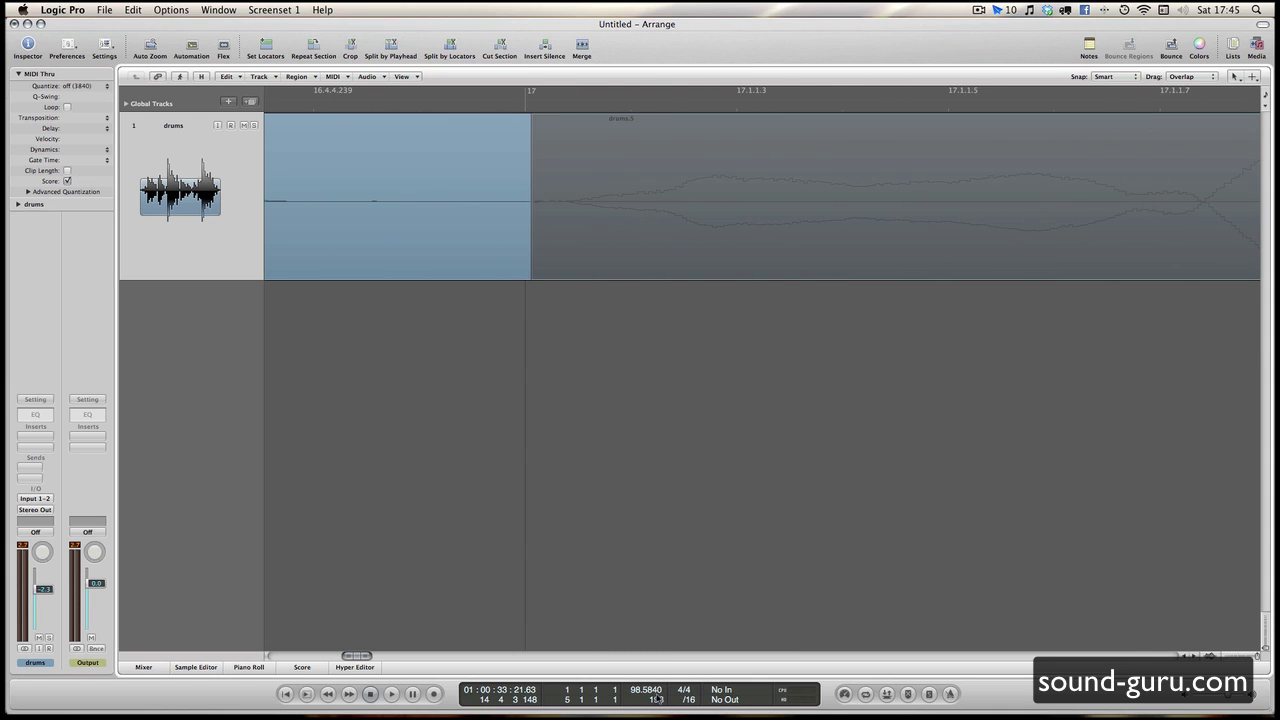
pyautogui.moveTo(648, 690); pyautogui.dragTo(659, 690)
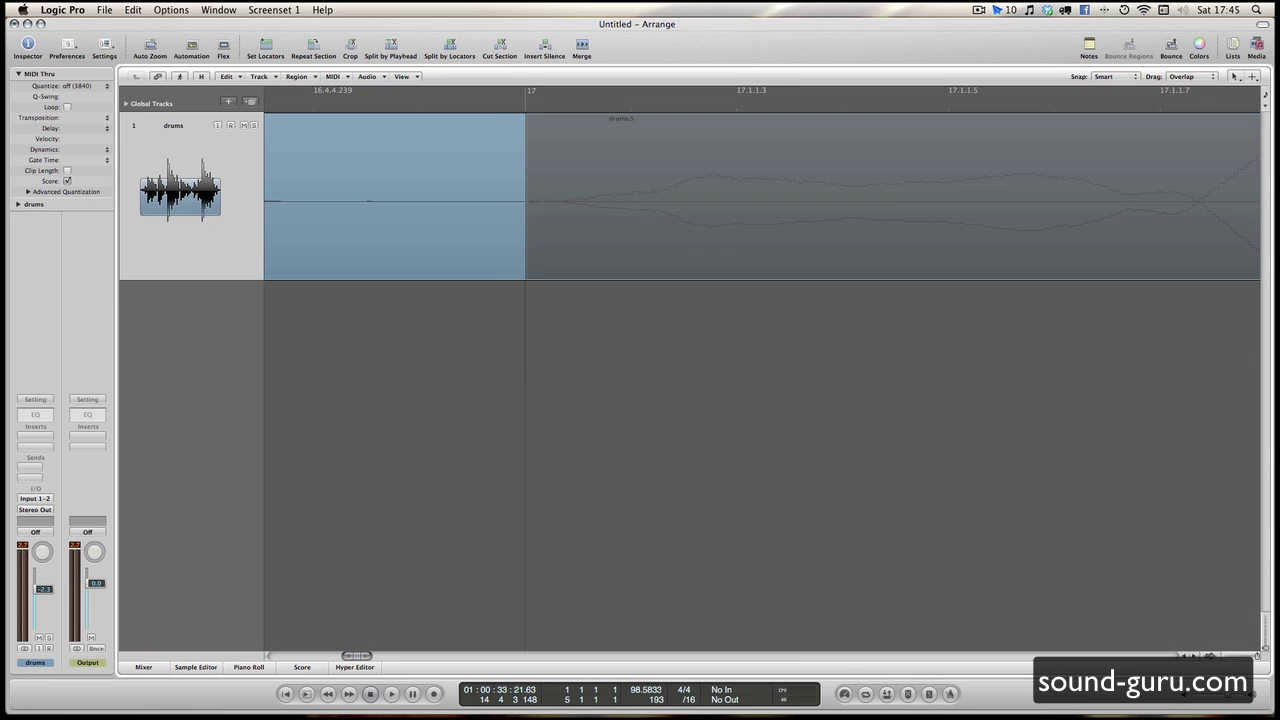
# Step: Turn on the metronome and play the looped drums against it, lowering the drums track's volume to about -13.4 dB
pyautogui.keyDown('ctrl'); pyautogui.keyDown('alt'); pyautogui.click(508, 208); pyautogui.keyUp('alt'); pyautogui.keyUp('ctrl')
pyautogui.keyDown('ctrl'); pyautogui.keyDown('alt'); pyautogui.click(515, 211); pyautogui.keyUp('alt'); pyautogui.keyUp('ctrl')
pyautogui.keyDown('ctrl'); pyautogui.keyDown('alt'); pyautogui.click(522, 215); pyautogui.keyUp('alt'); pyautogui.keyUp('ctrl')
pyautogui.keyDown('ctrl'); pyautogui.keyDown('alt'); pyautogui.click(519, 211); pyautogui.keyUp('alt'); pyautogui.keyUp('ctrl')
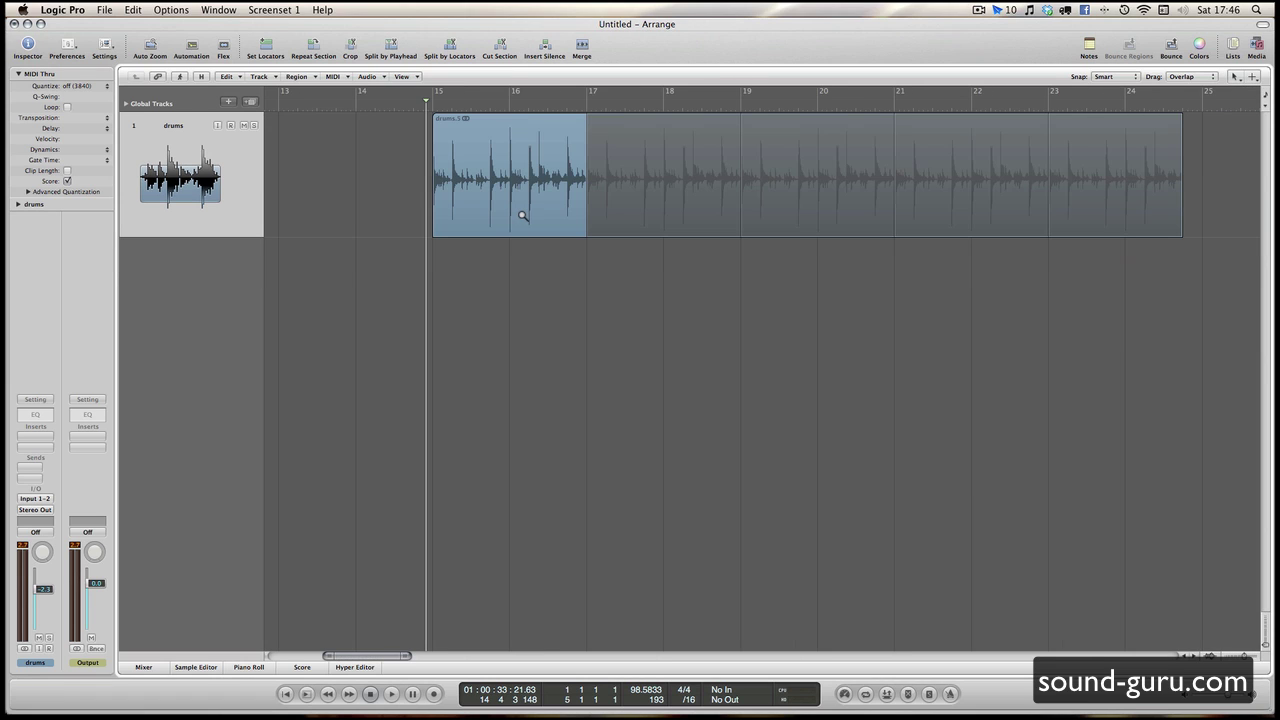
pyautogui.click(948, 692)
pyautogui.press('space')
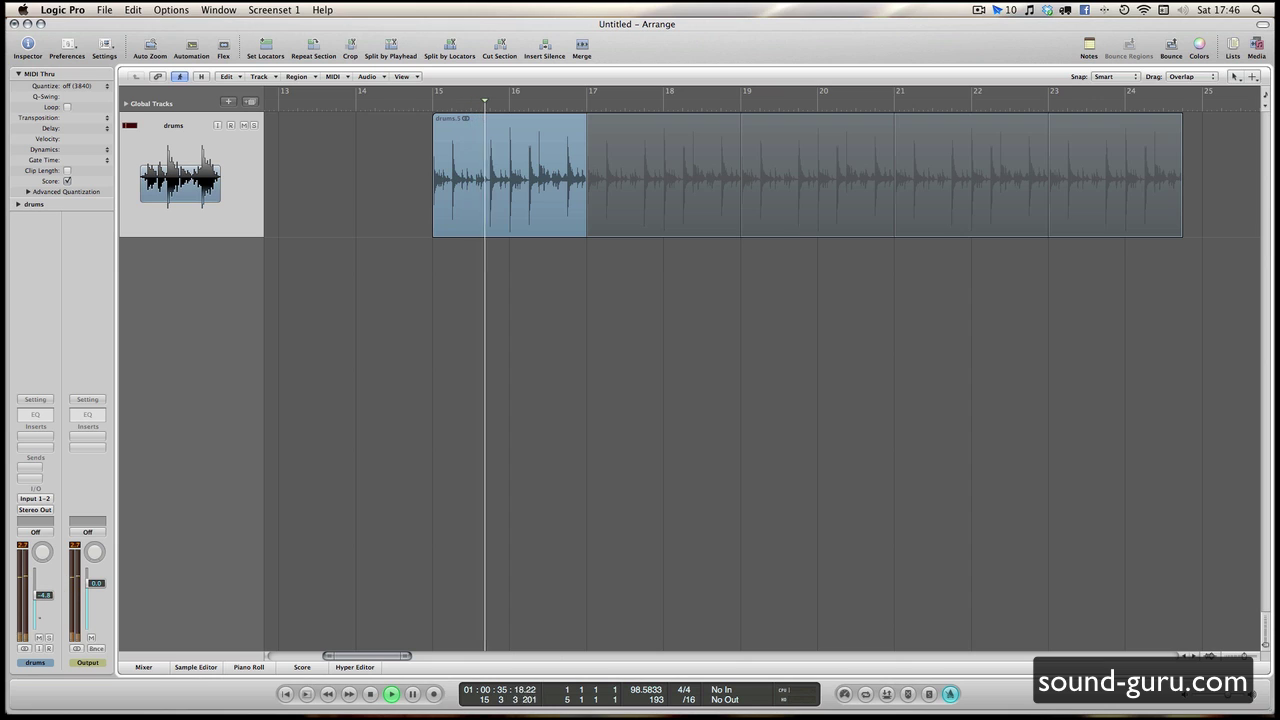
pyautogui.moveTo(44, 589); pyautogui.dragTo(44, 607)
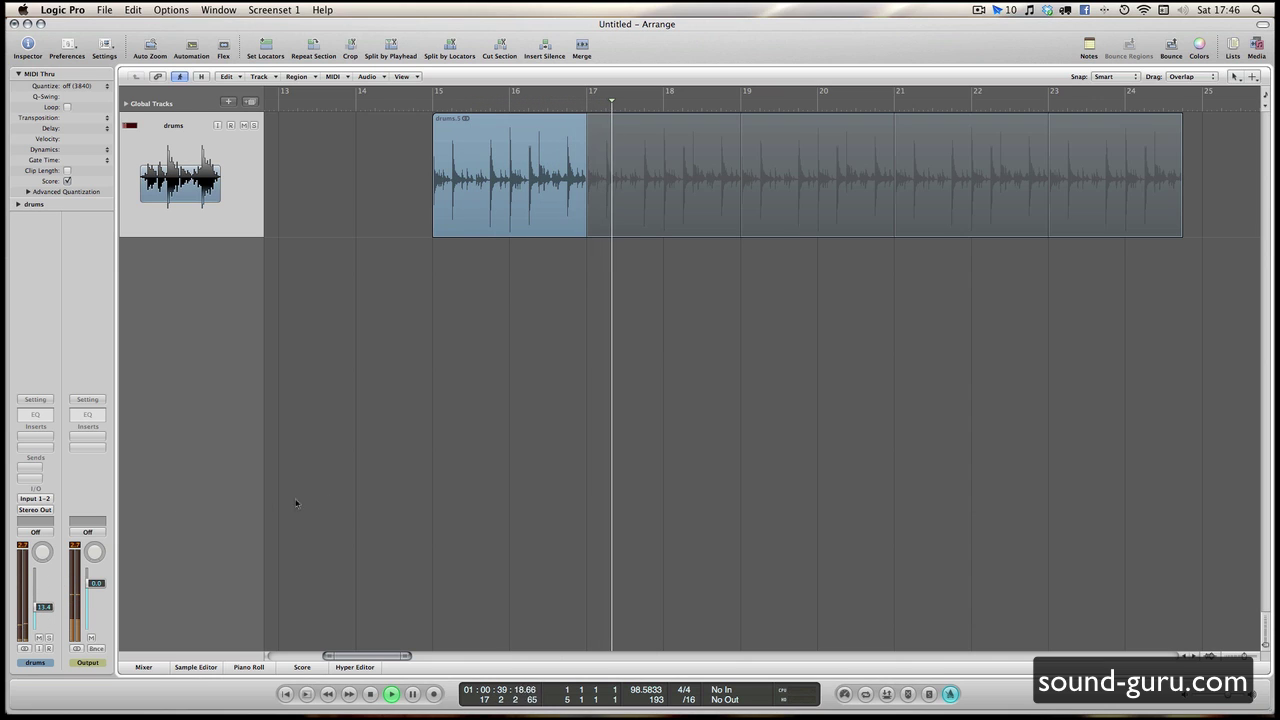
pyautogui.press('space')
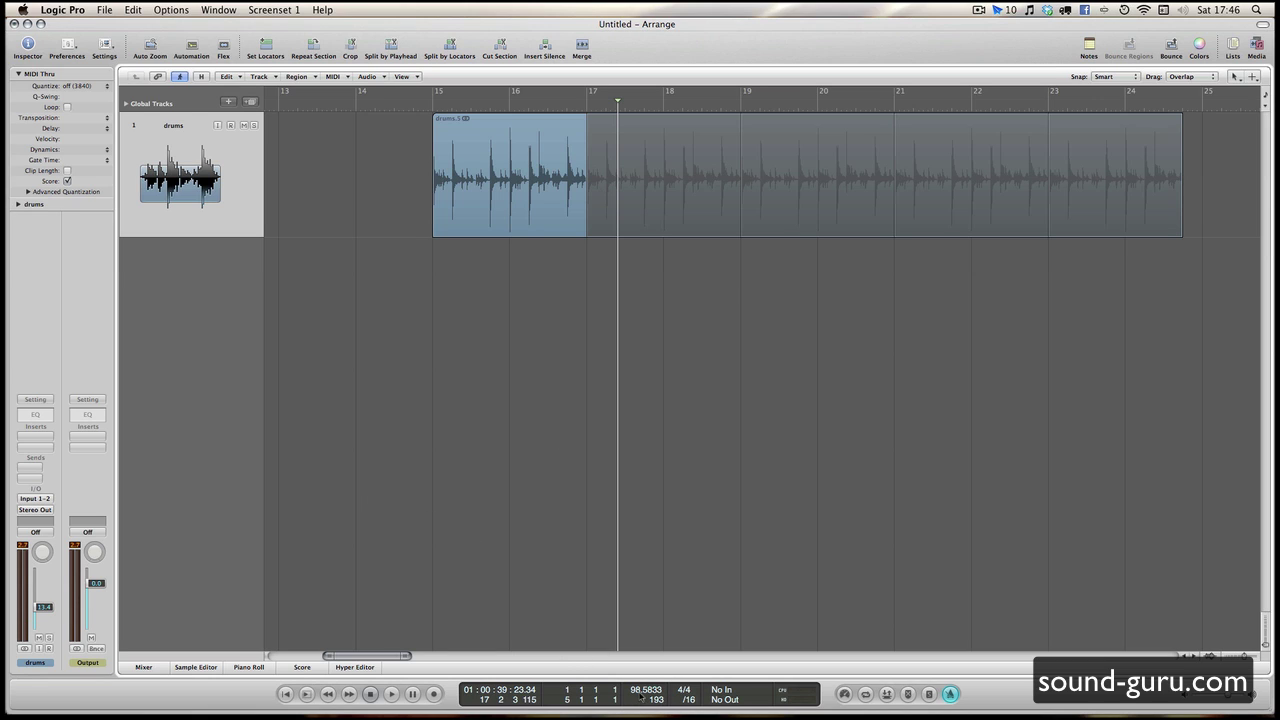
# Step: Set the project tempo to 110 bpm and place the playhead just before bar 15
pyautogui.doubleClick(641, 697)
pyautogui.write('110')
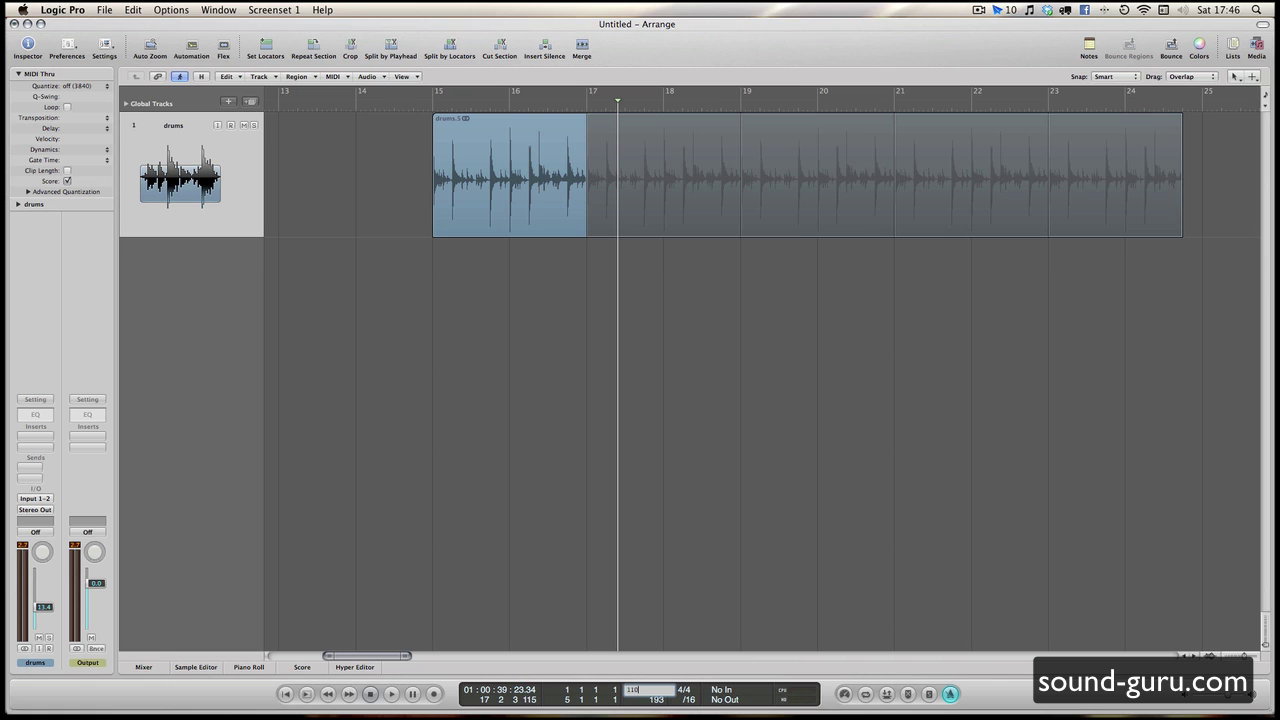
pyautogui.press('Return')
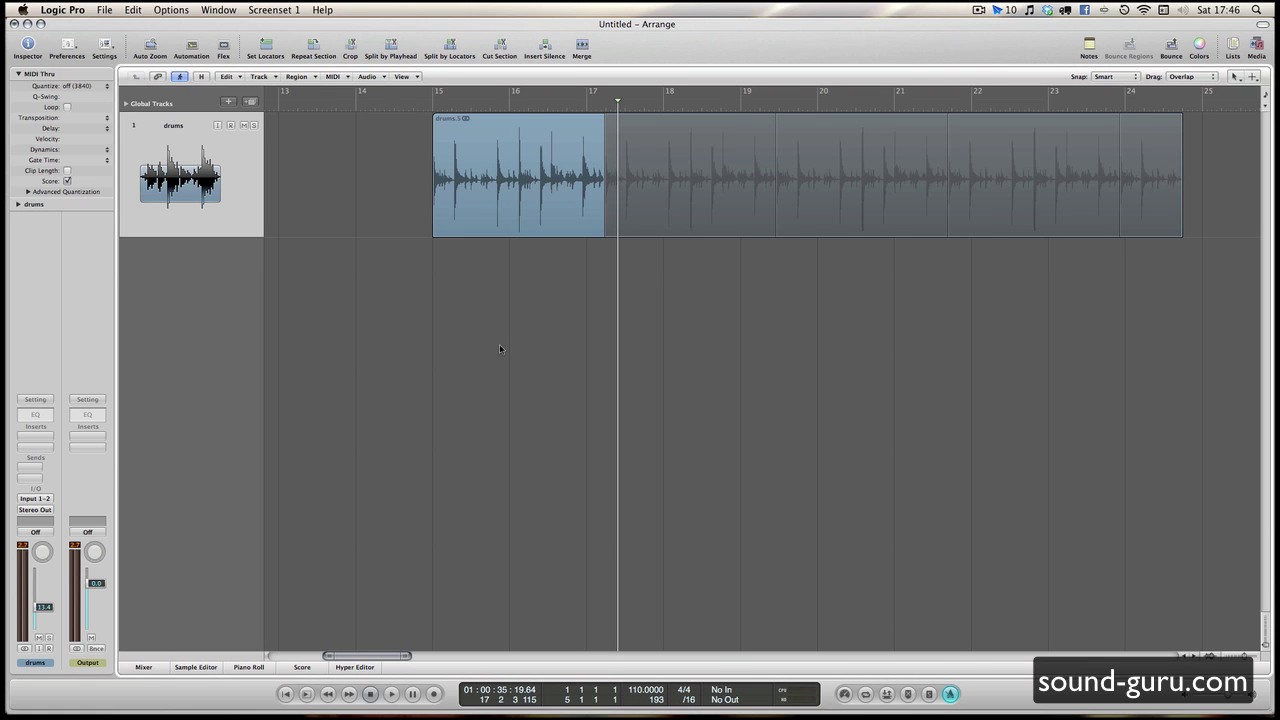
pyautogui.press('super+Right')
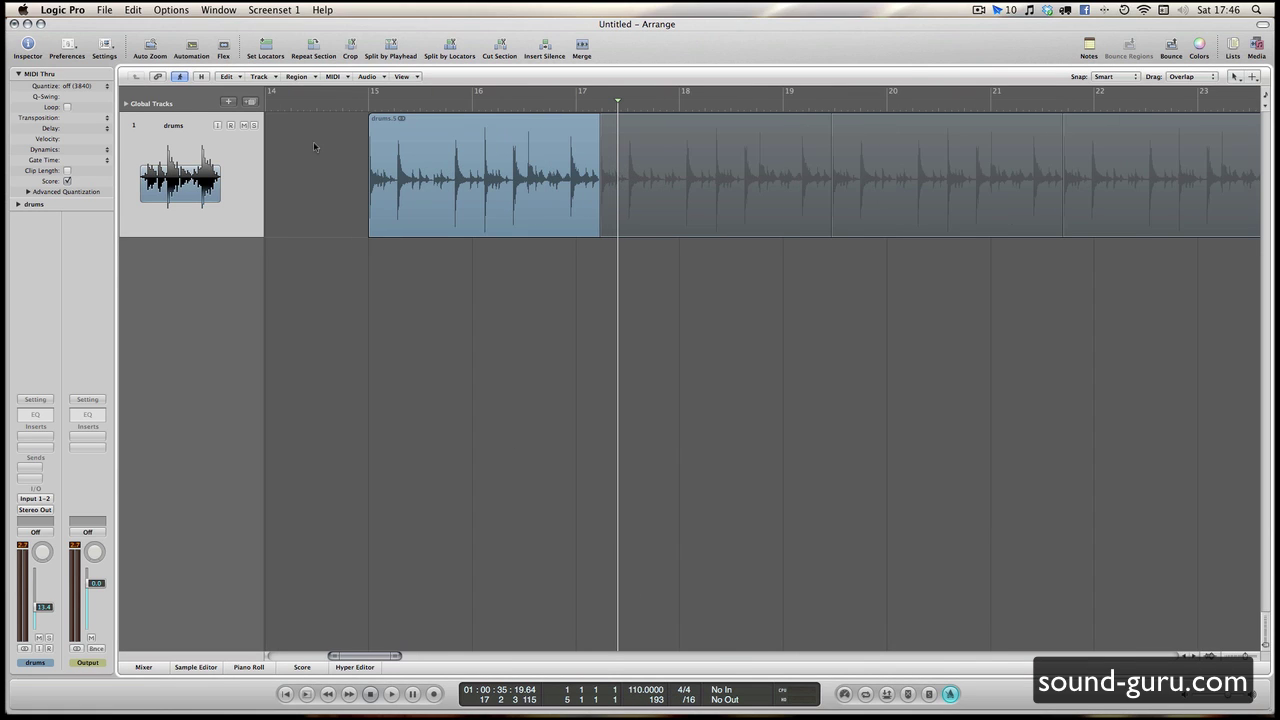
pyautogui.click(365, 104)
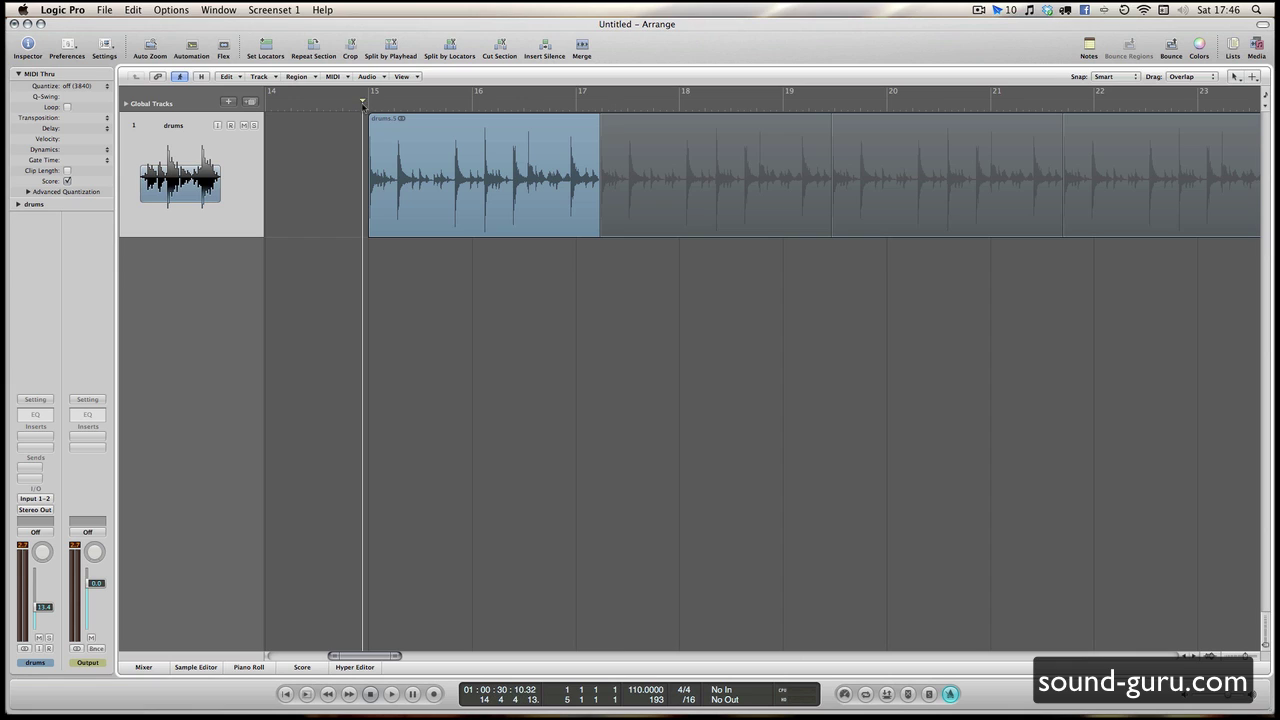
# Step: Open the drums region in the Sample Editor and bring up the Time and Pitch Machine for it
pyautogui.doubleClick(429, 170)
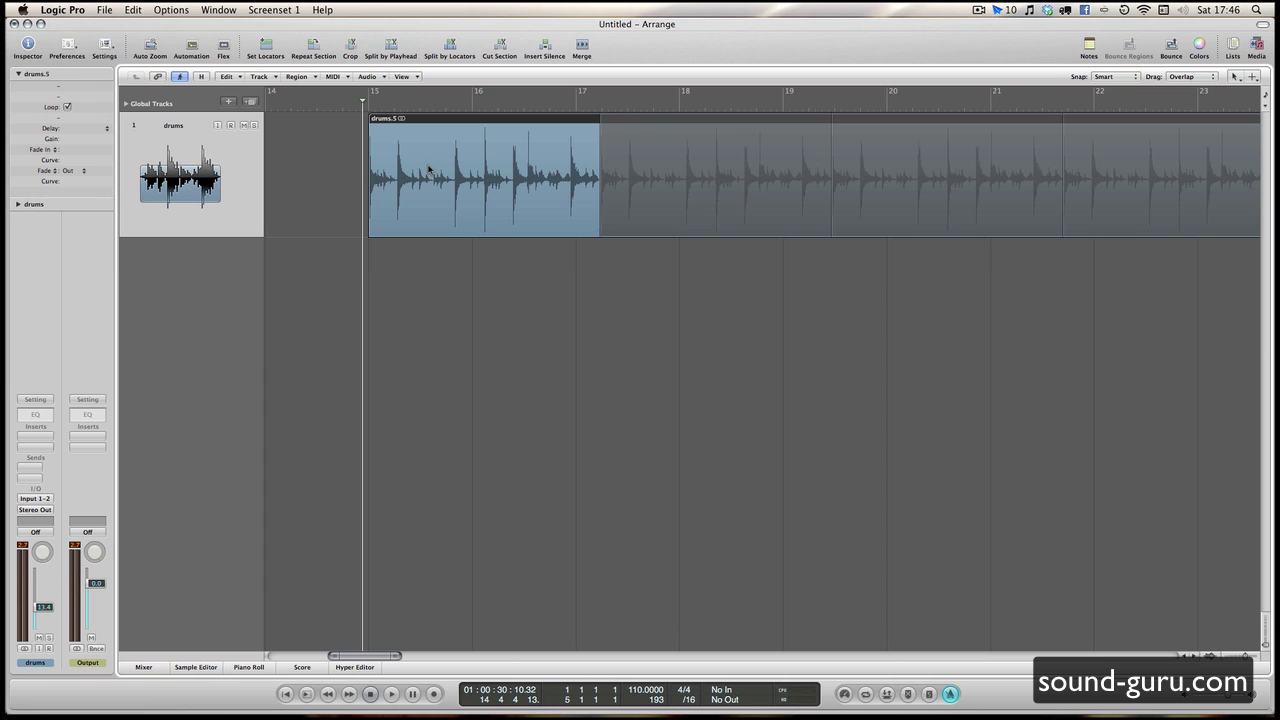
pyautogui.moveTo(429, 462); pyautogui.dragTo(424, 314)
pyautogui.click(316, 332)
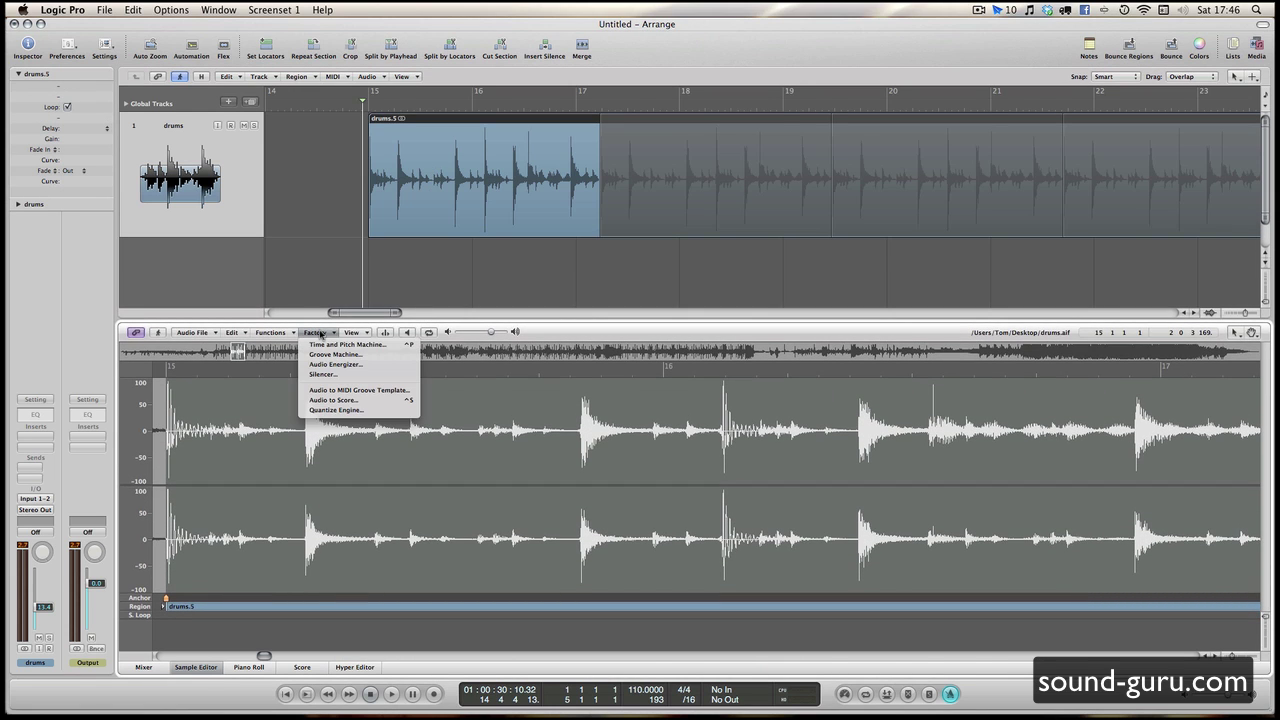
pyautogui.click(319, 345)
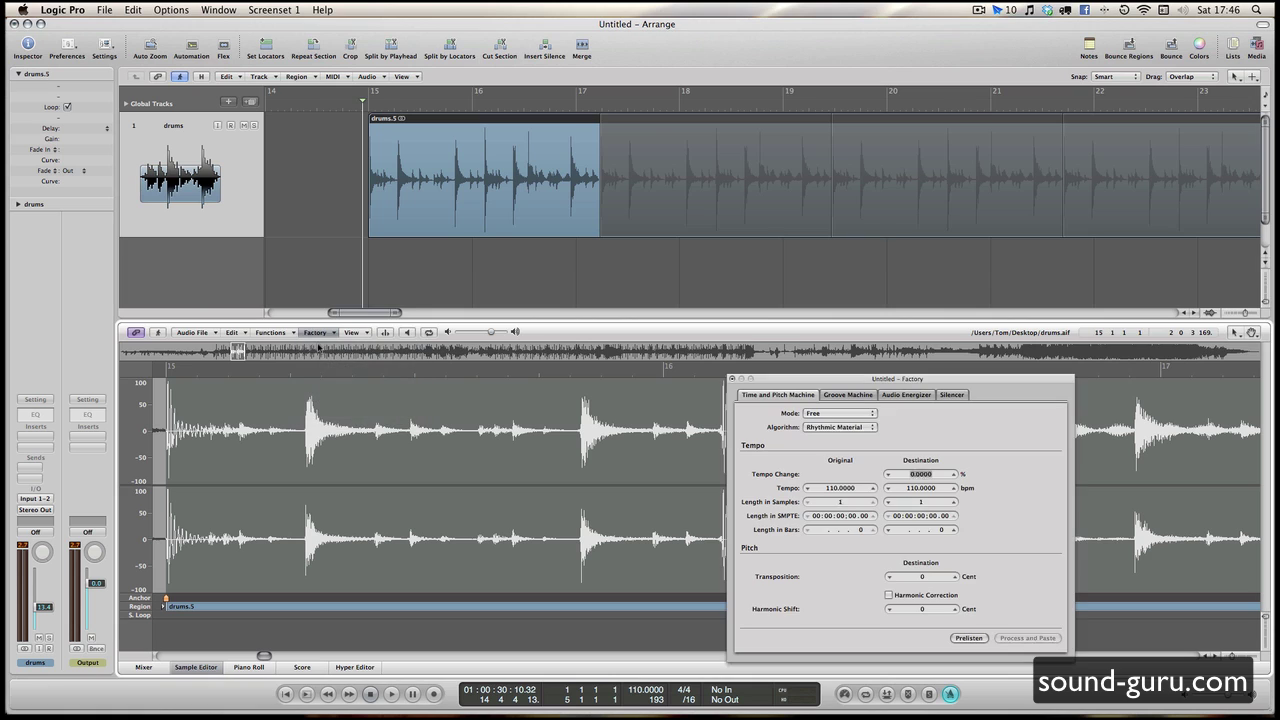
pyautogui.moveTo(878, 381); pyautogui.dragTo(690, 305)
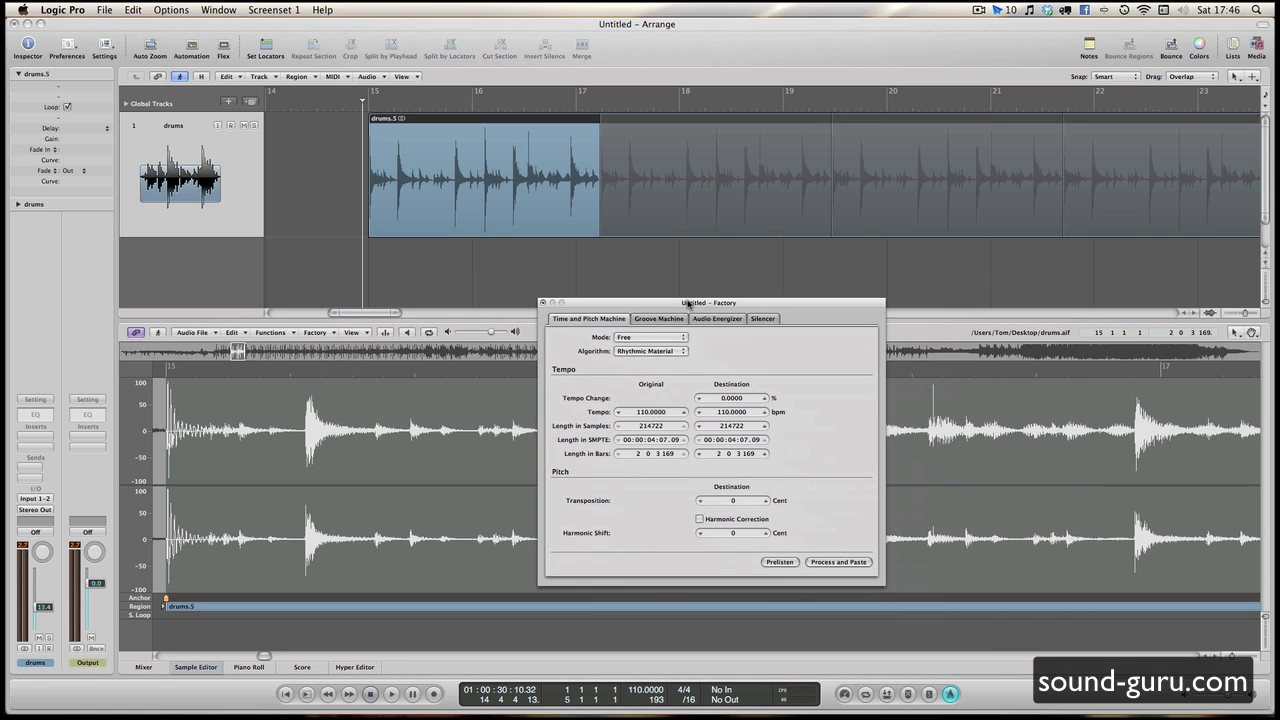
# Step: Compare the Free and Classic modes of the Time and Pitch Machine and return the mode to Free
pyautogui.click(645, 339)
pyautogui.click(645, 339)
pyautogui.click(631, 338)
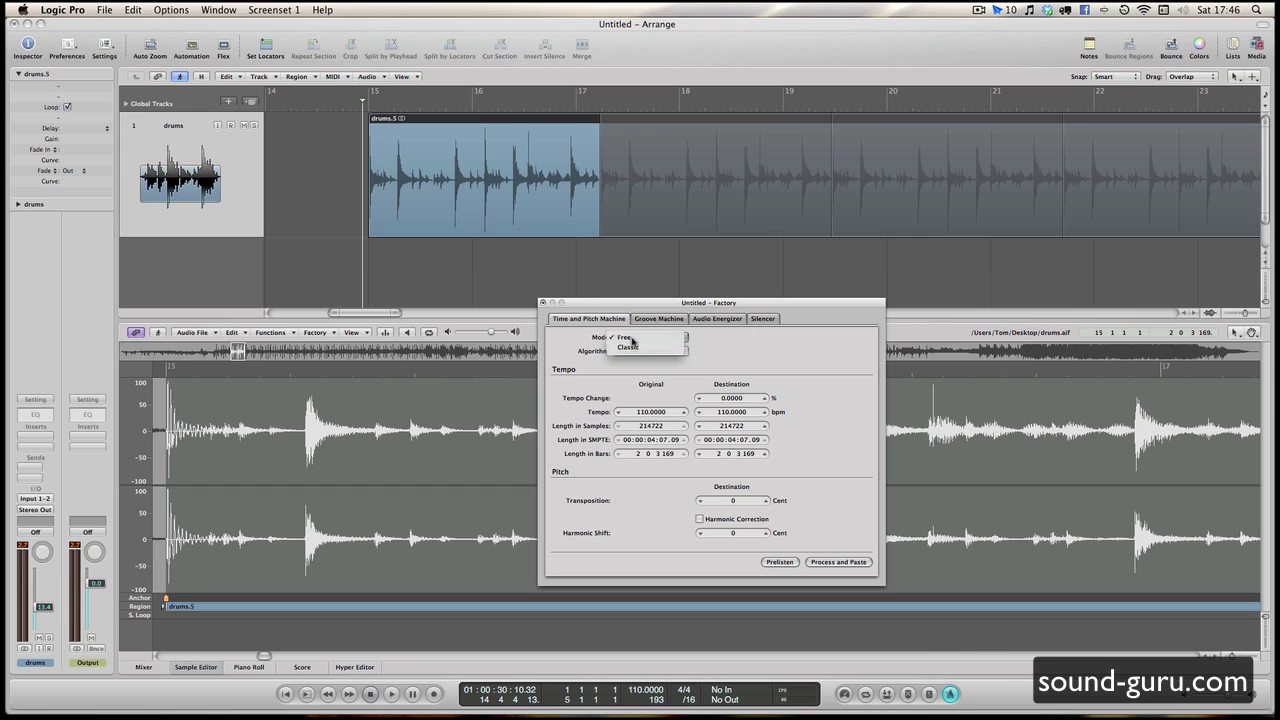
pyautogui.click(634, 343)
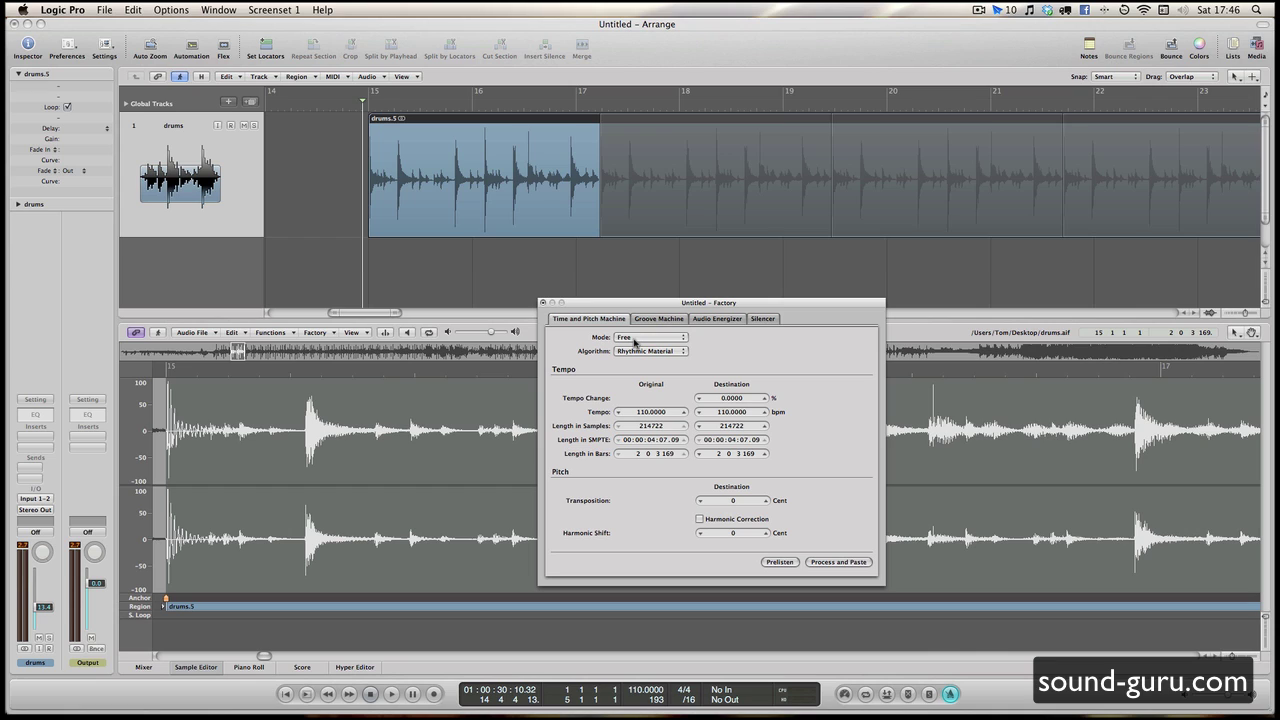
pyautogui.click(634, 342)
pyautogui.click(632, 340)
pyautogui.click(632, 340)
pyautogui.click(652, 351)
pyautogui.click(640, 340)
pyautogui.click(630, 340)
pyautogui.click(622, 339)
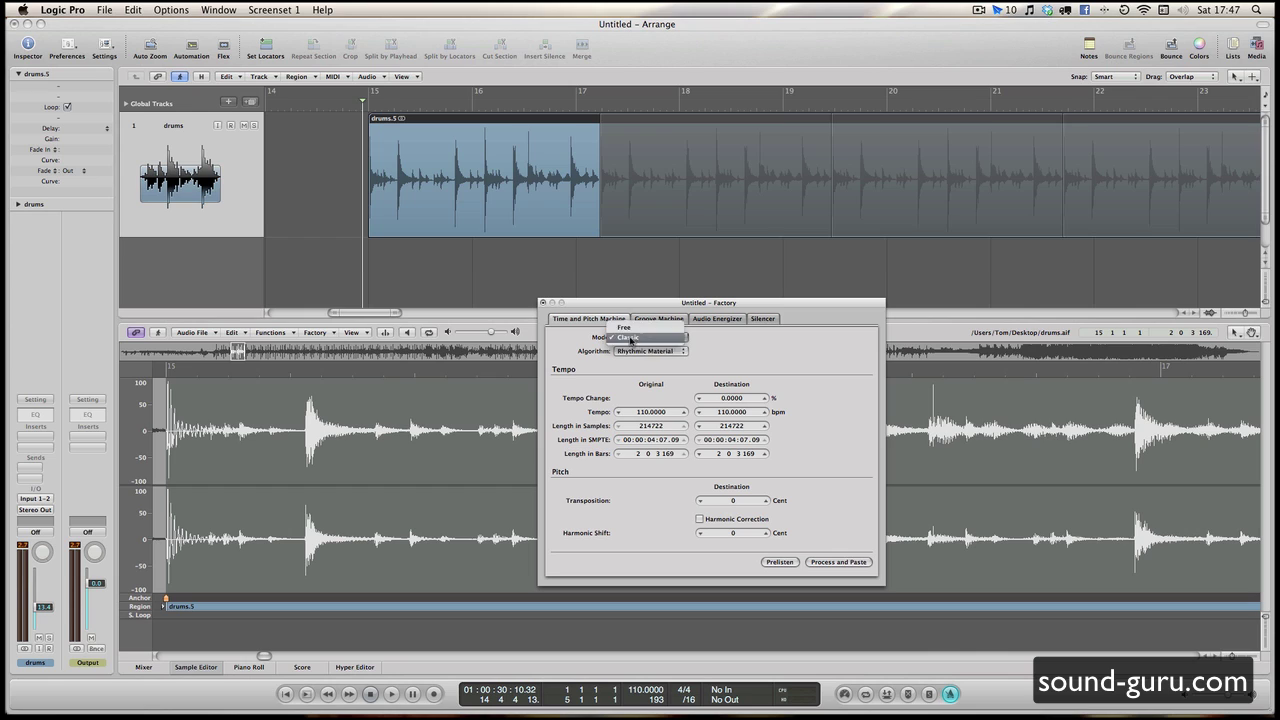
pyautogui.click(628, 326)
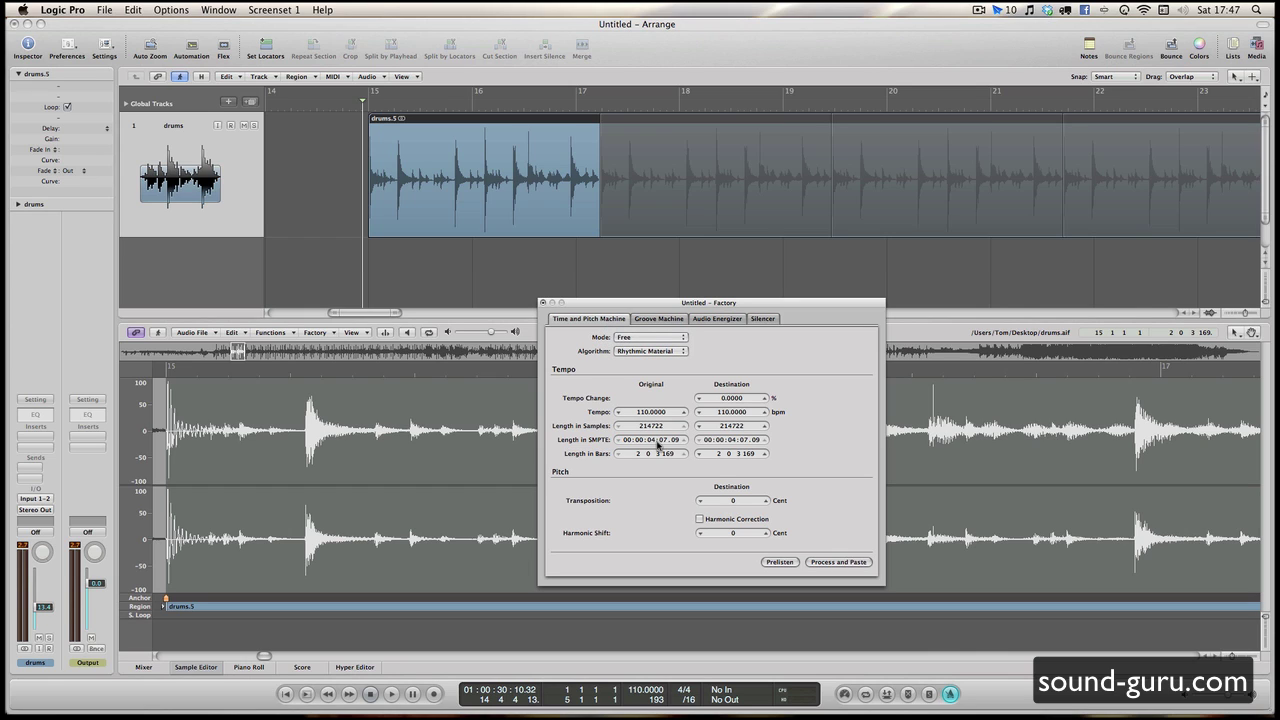
# Step: Set the destination length to 2 bars in the Time and Pitch Machine and process the time-stretch into the region
pyautogui.click(727, 455)
pyautogui.click(719, 455)
pyautogui.doubleClick(719, 456)
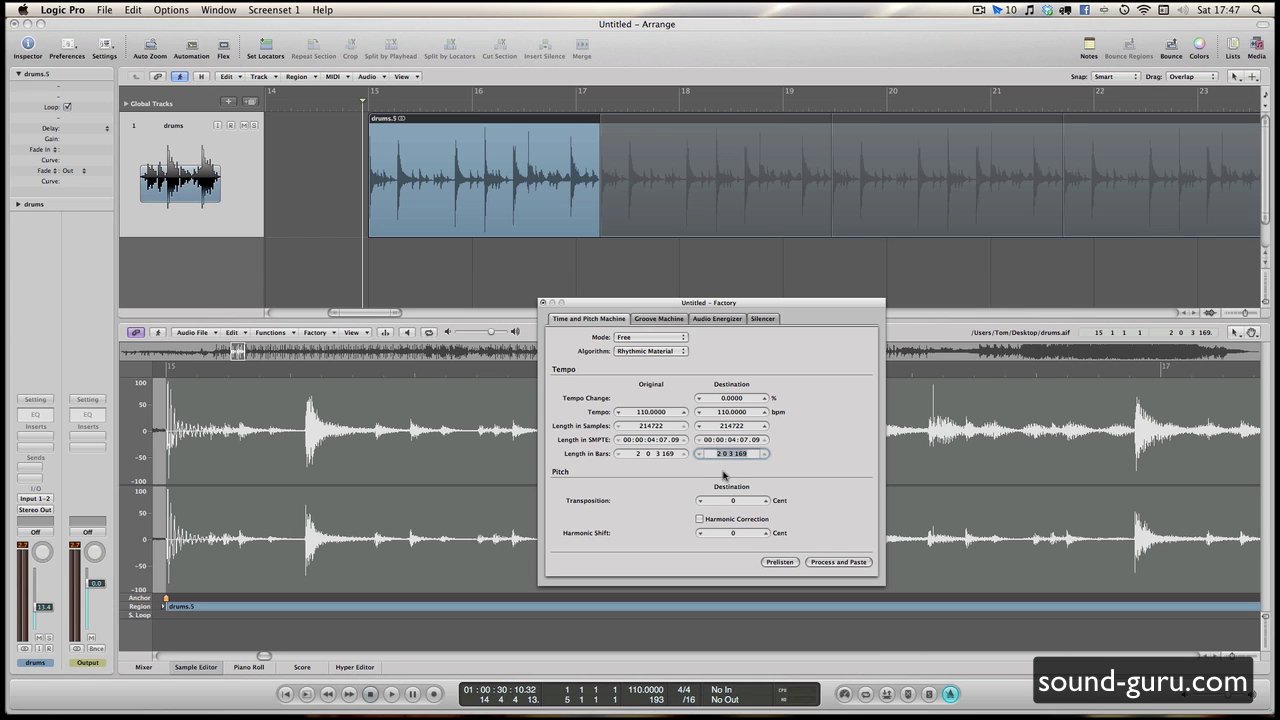
pyautogui.write('2')
pyautogui.press('Return')
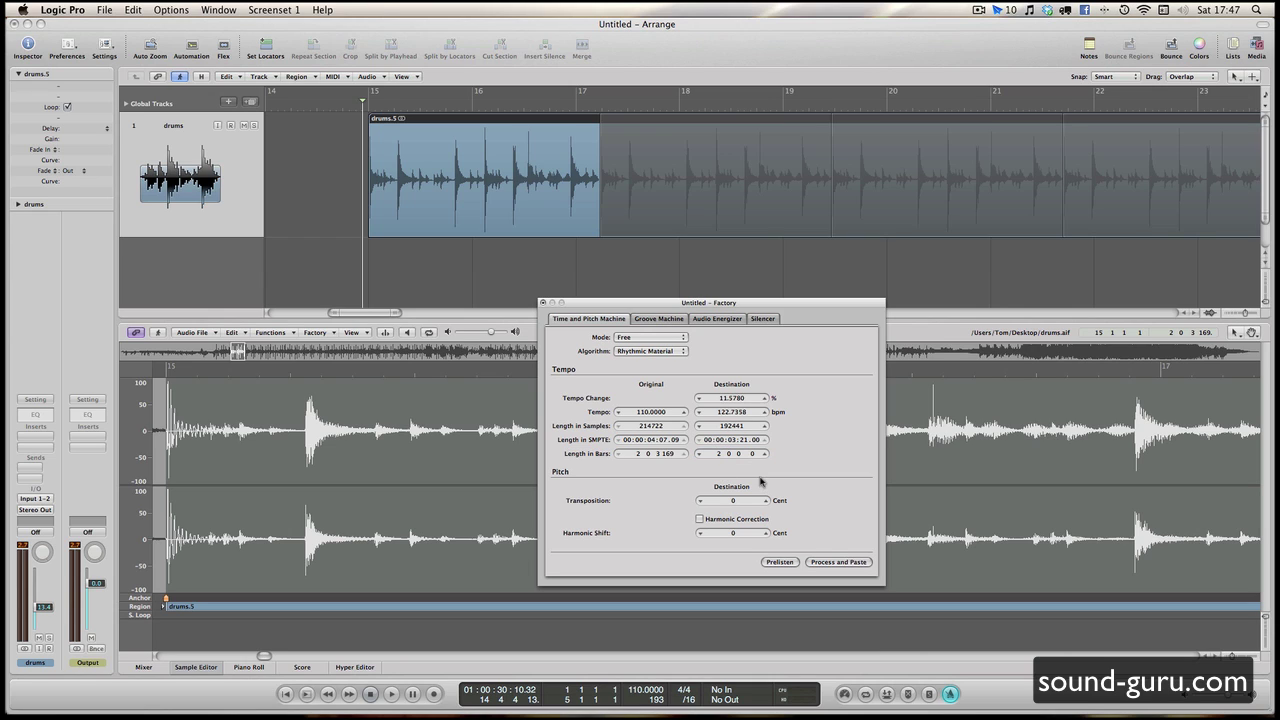
pyautogui.click(837, 562)
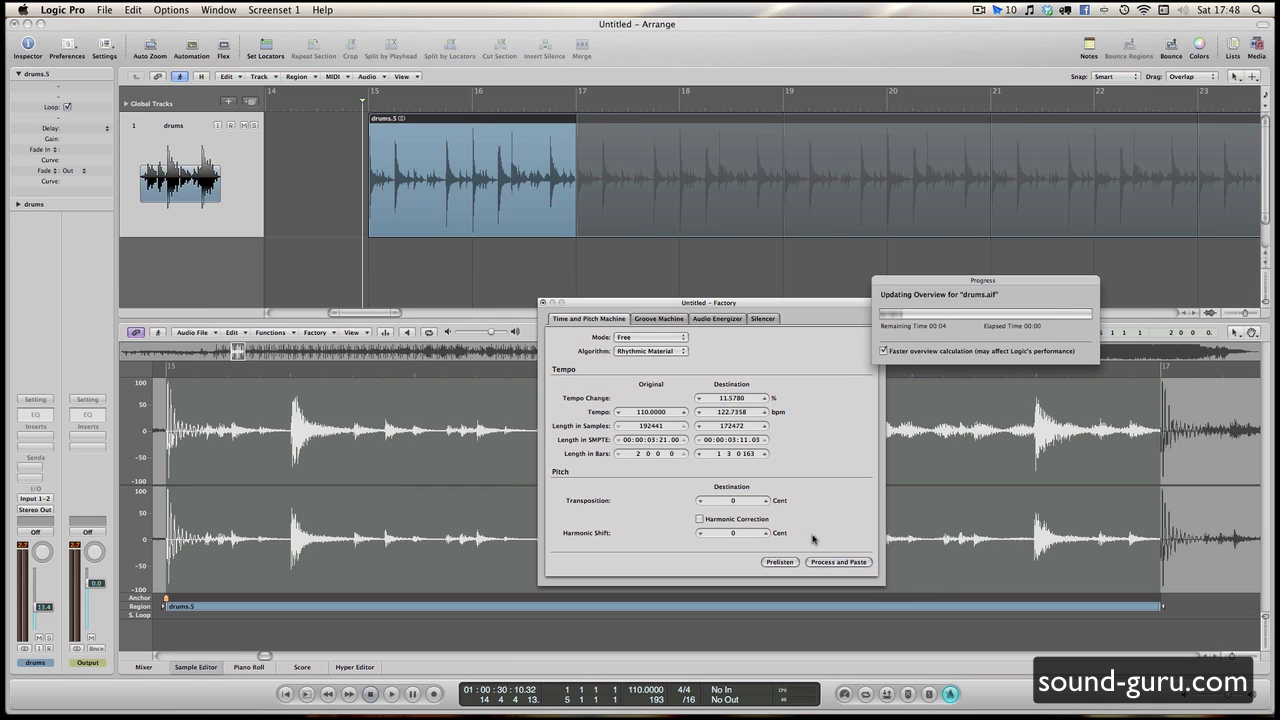
pyautogui.click(543, 302)
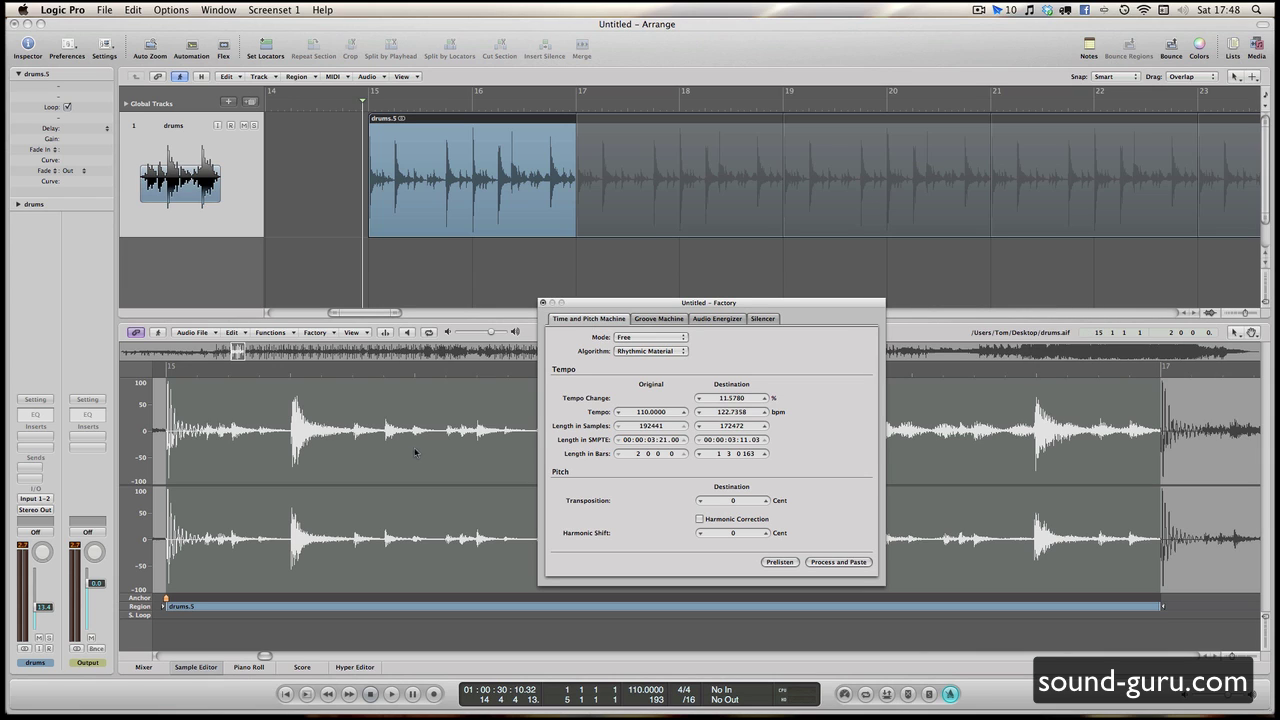
# Step: Review the algorithm choices in the Time and Pitch Machine, keep Rhythmic Material, and close the window
pyautogui.click(316, 332)
pyautogui.click(346, 344)
pyautogui.click(657, 351)
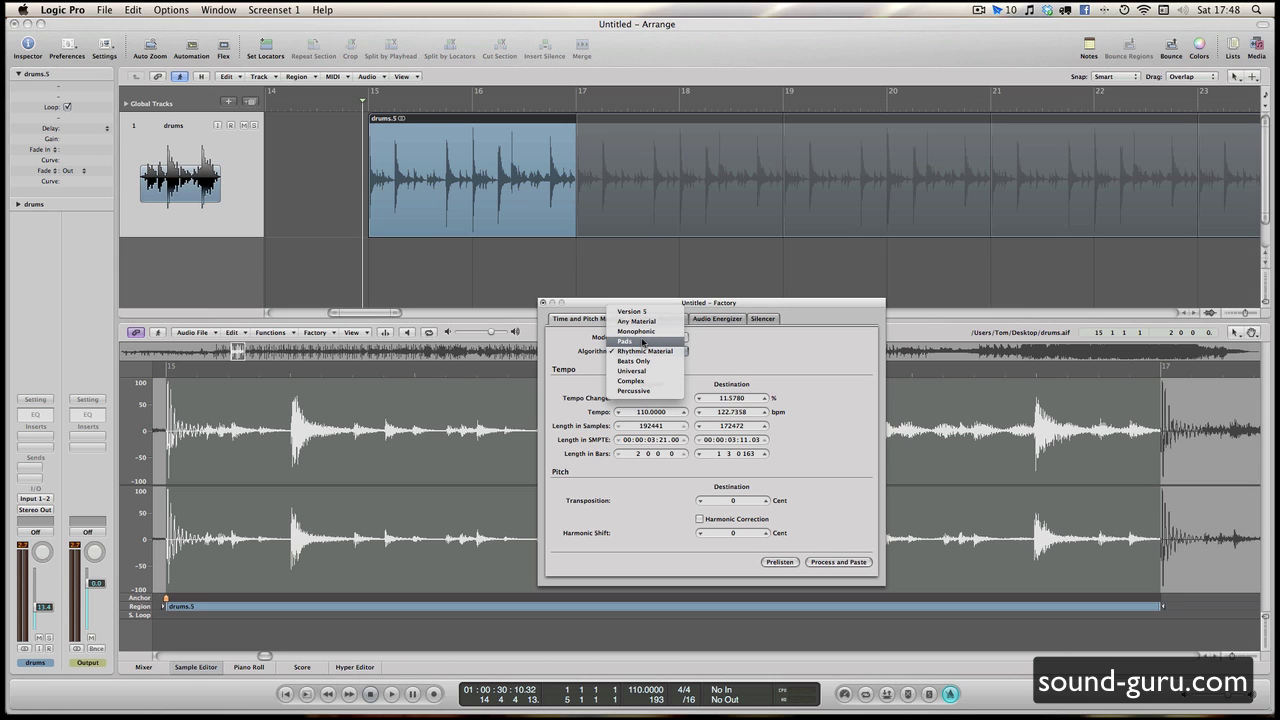
pyautogui.click(713, 360)
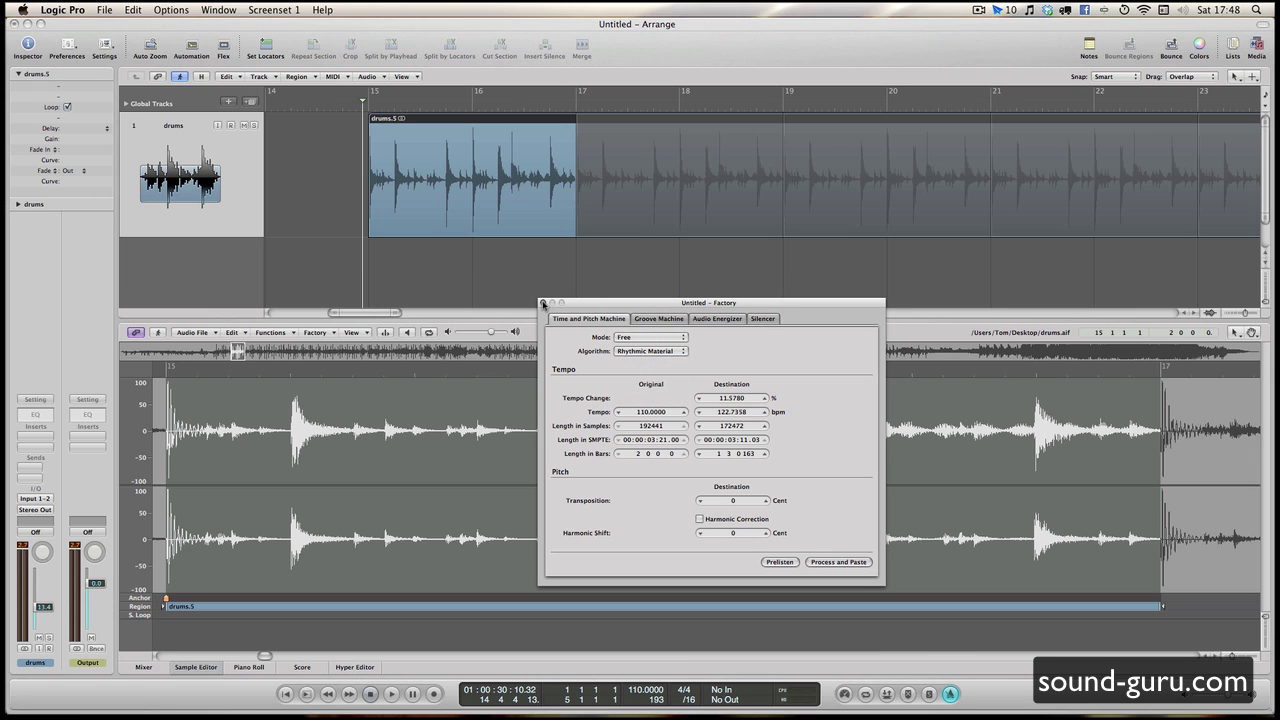
pyautogui.click(543, 303)
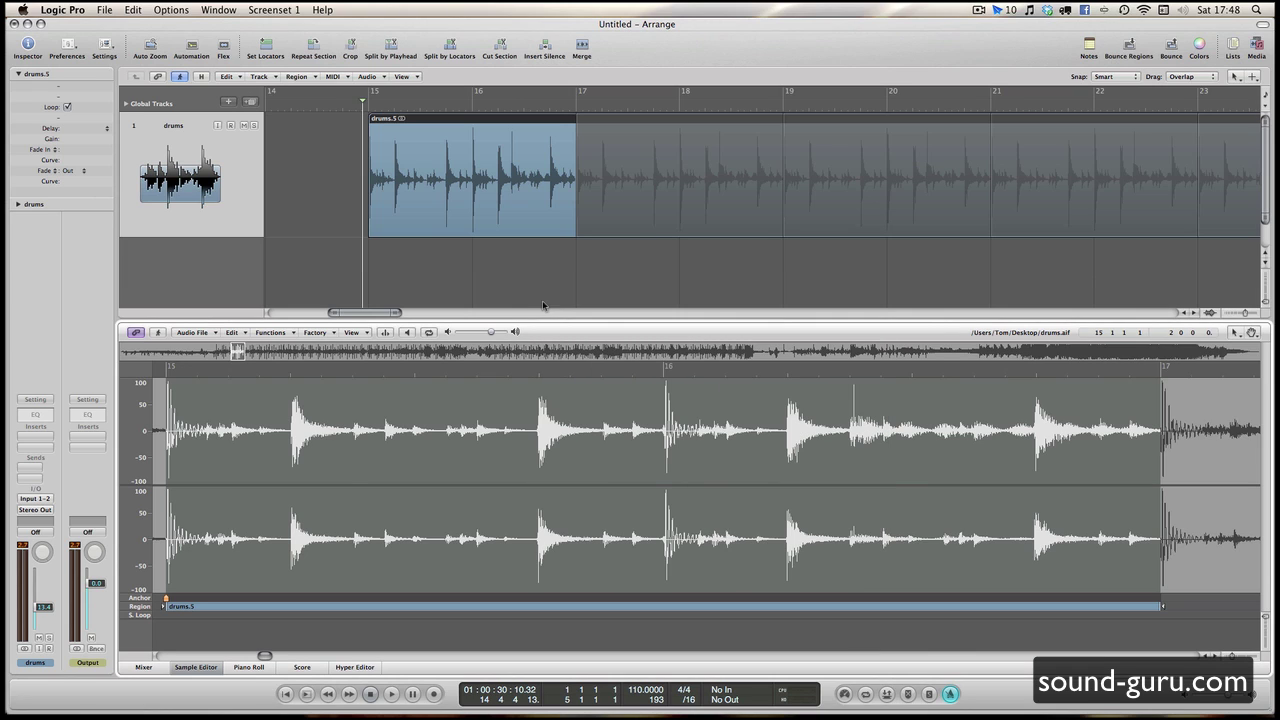
# Step: Close the Sample Editor, play back the stretched loop, and raise the drums track volume to -5.2 dB
pyautogui.click(214, 668)
pyautogui.keyDown('ctrl'); pyautogui.keyDown('alt'); pyautogui.click(357, 448); pyautogui.keyUp('alt'); pyautogui.keyUp('ctrl')
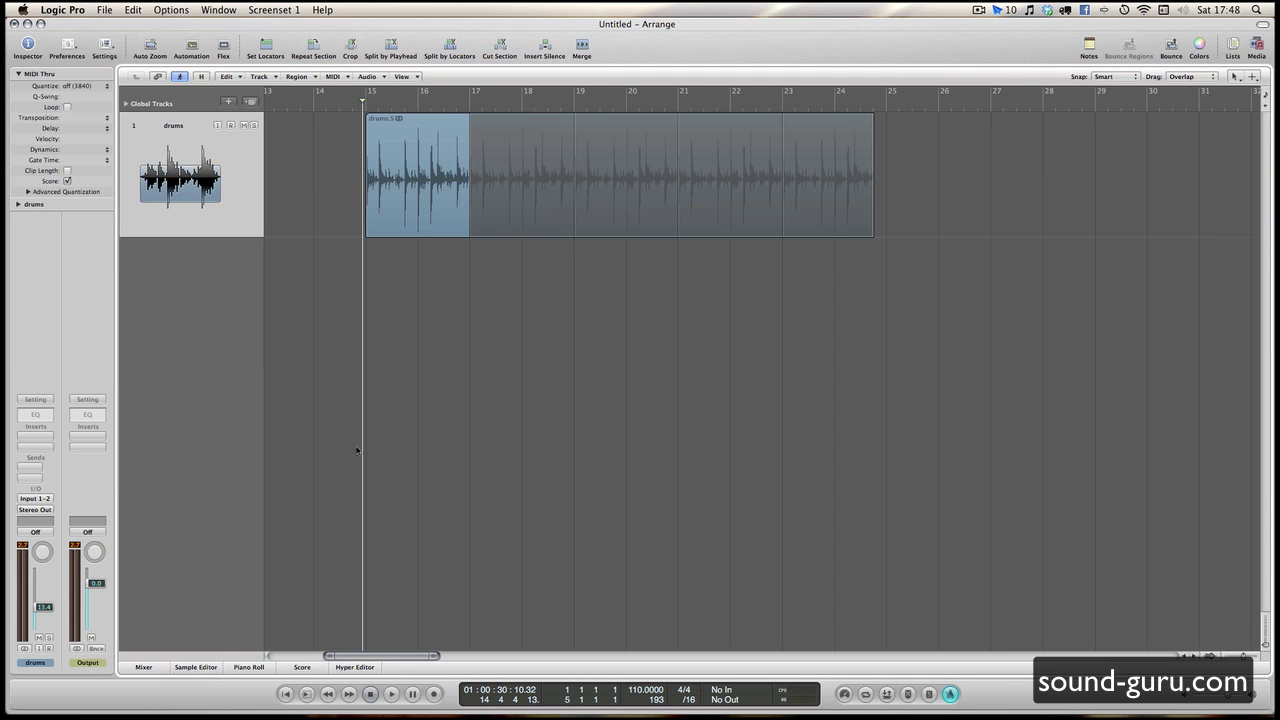
pyautogui.press('space')
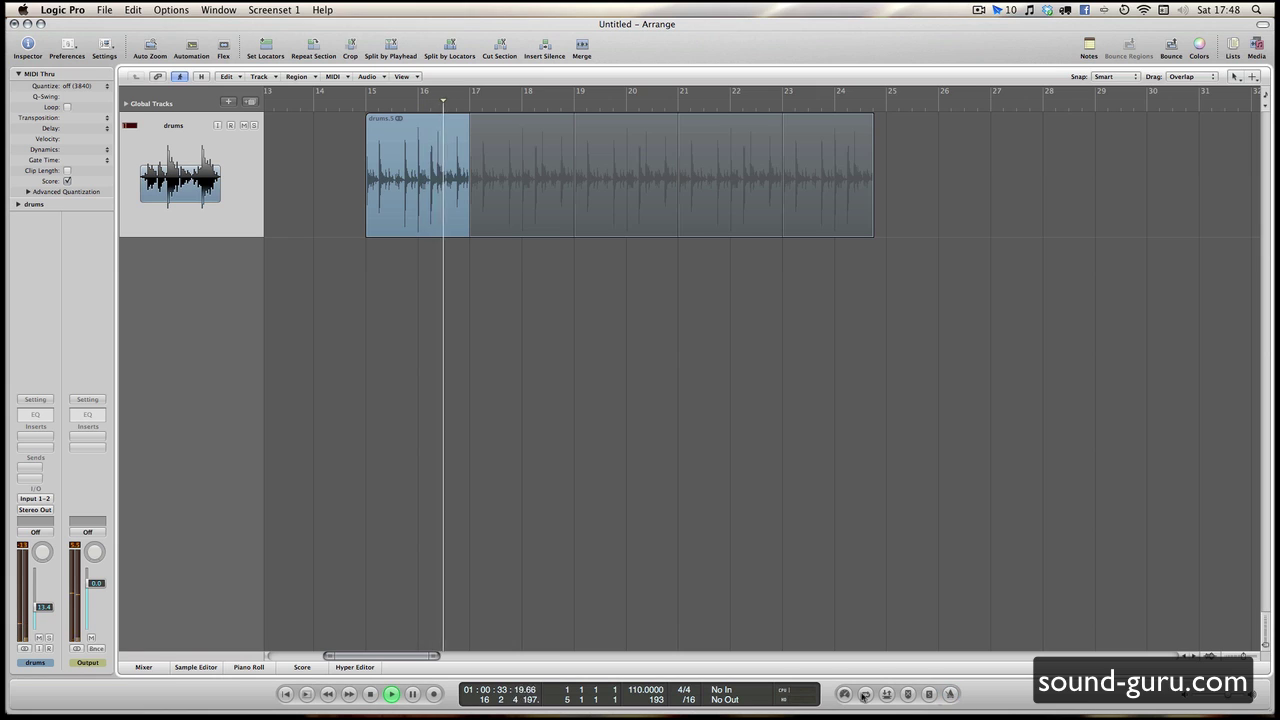
pyautogui.moveTo(42, 618); pyautogui.dragTo(44, 596)
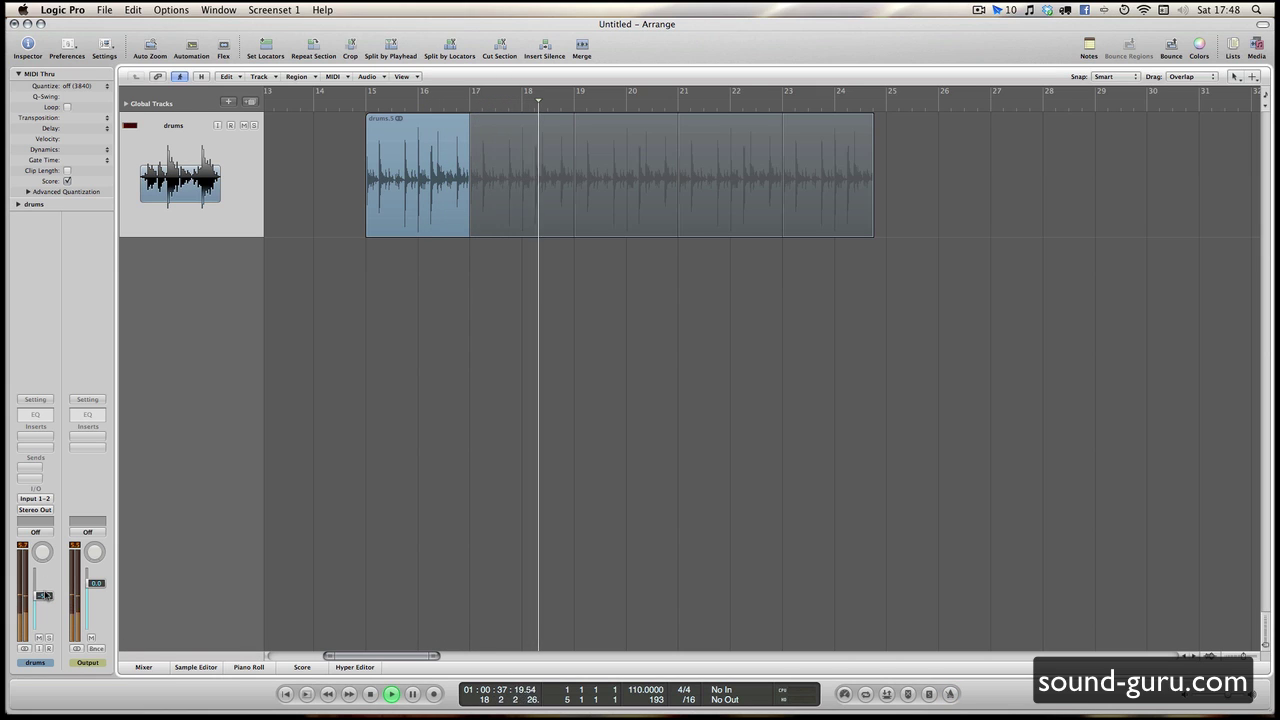
pyautogui.press('space')
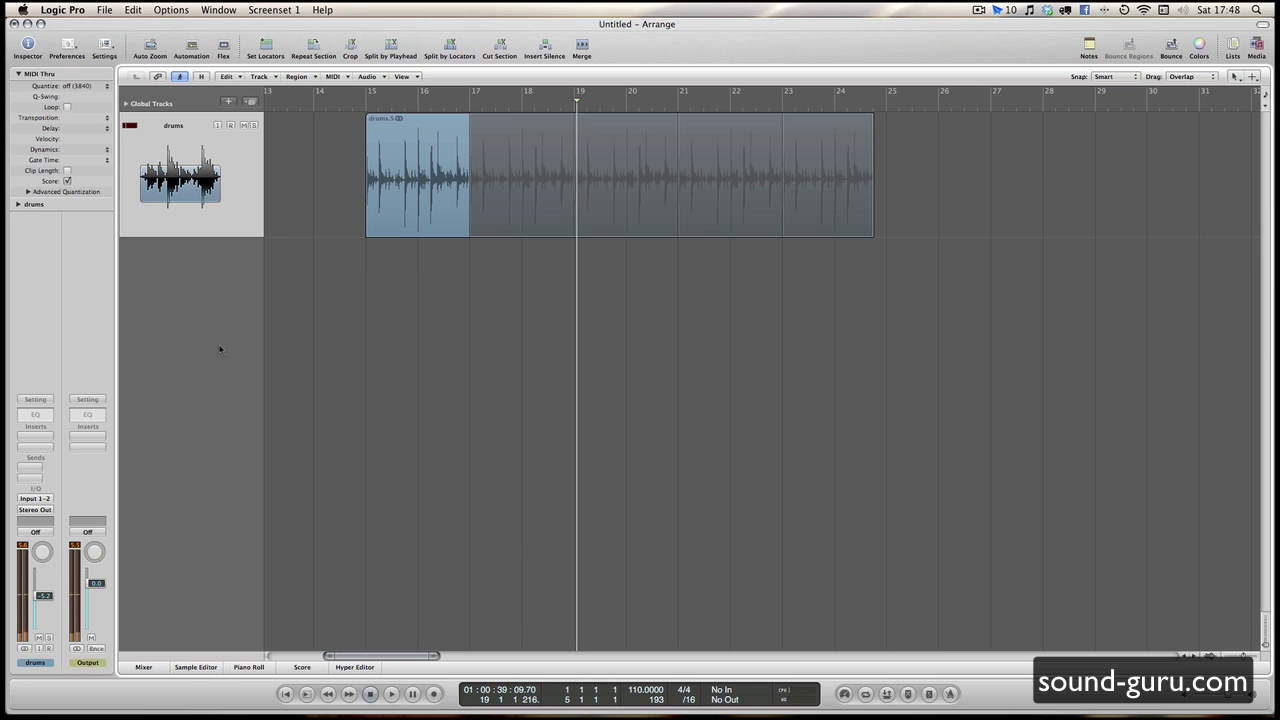
# Step: Place the playhead just before bar 15 and set a cycle range from bar 15 to bar 17
pyautogui.hotkey('ctrl', 'alt', 'Right')
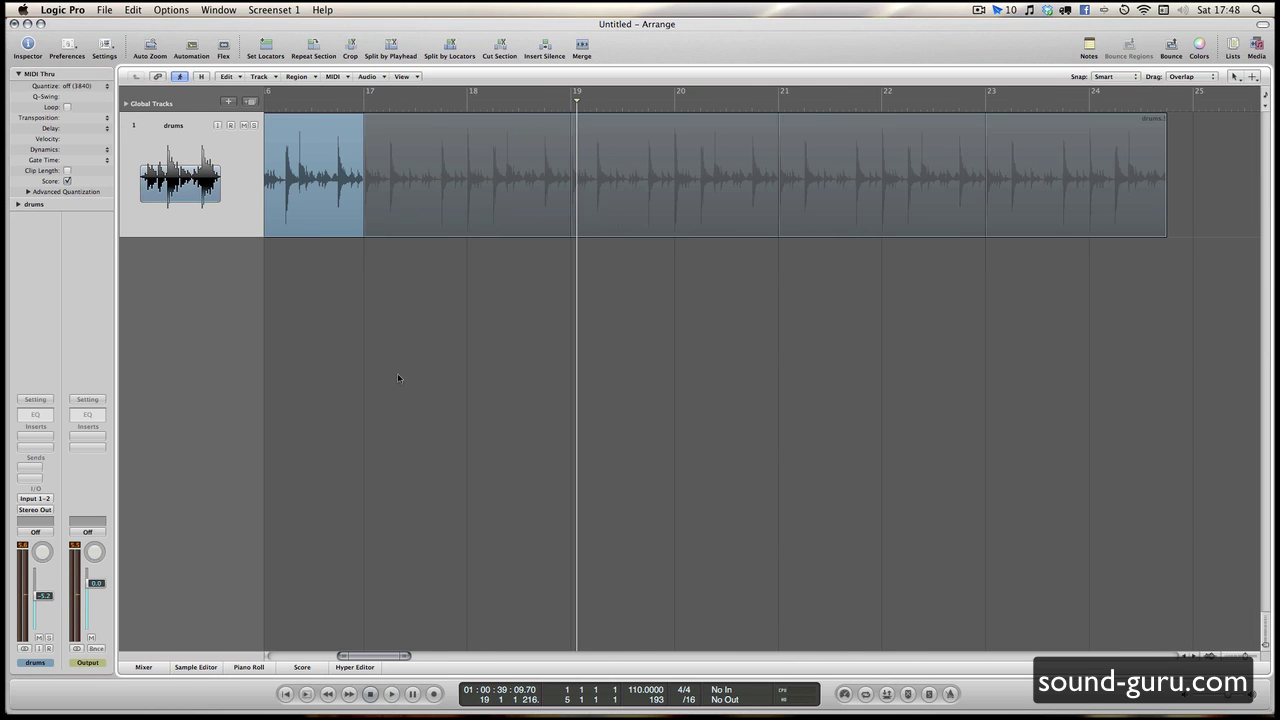
pyautogui.hscroll(-5, 397, 373)
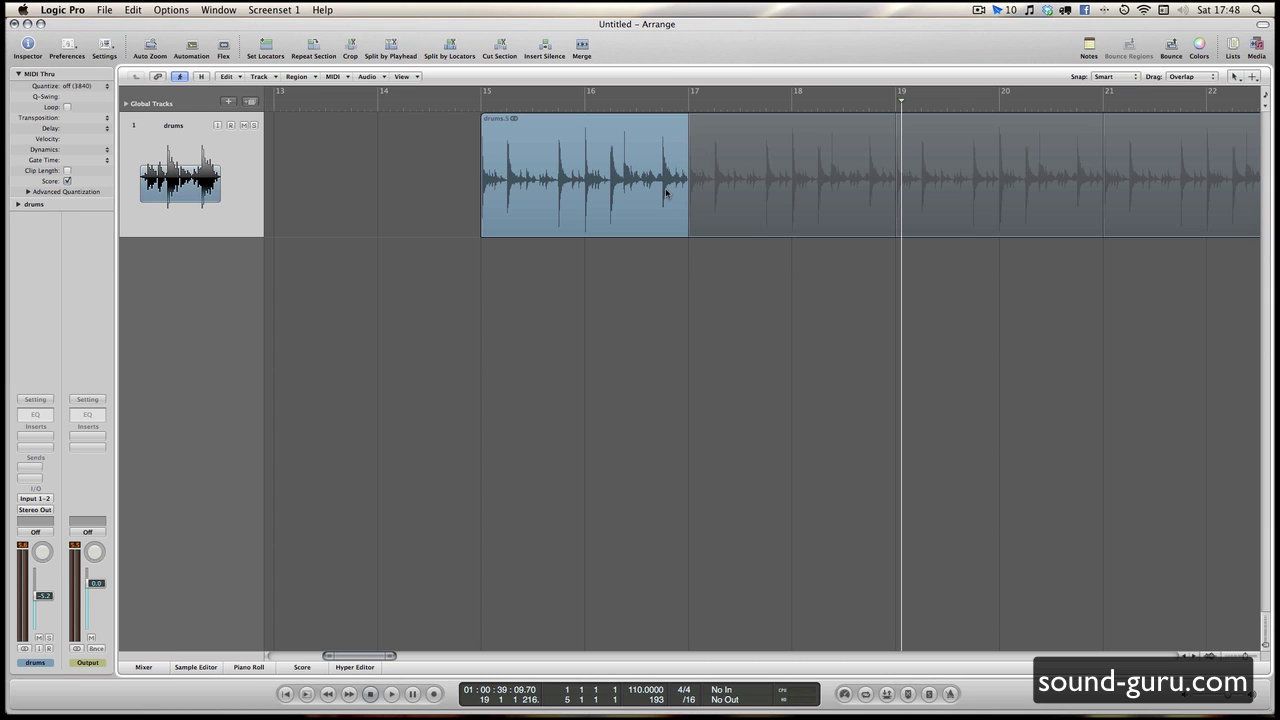
pyautogui.hscroll(6, 705, 200)
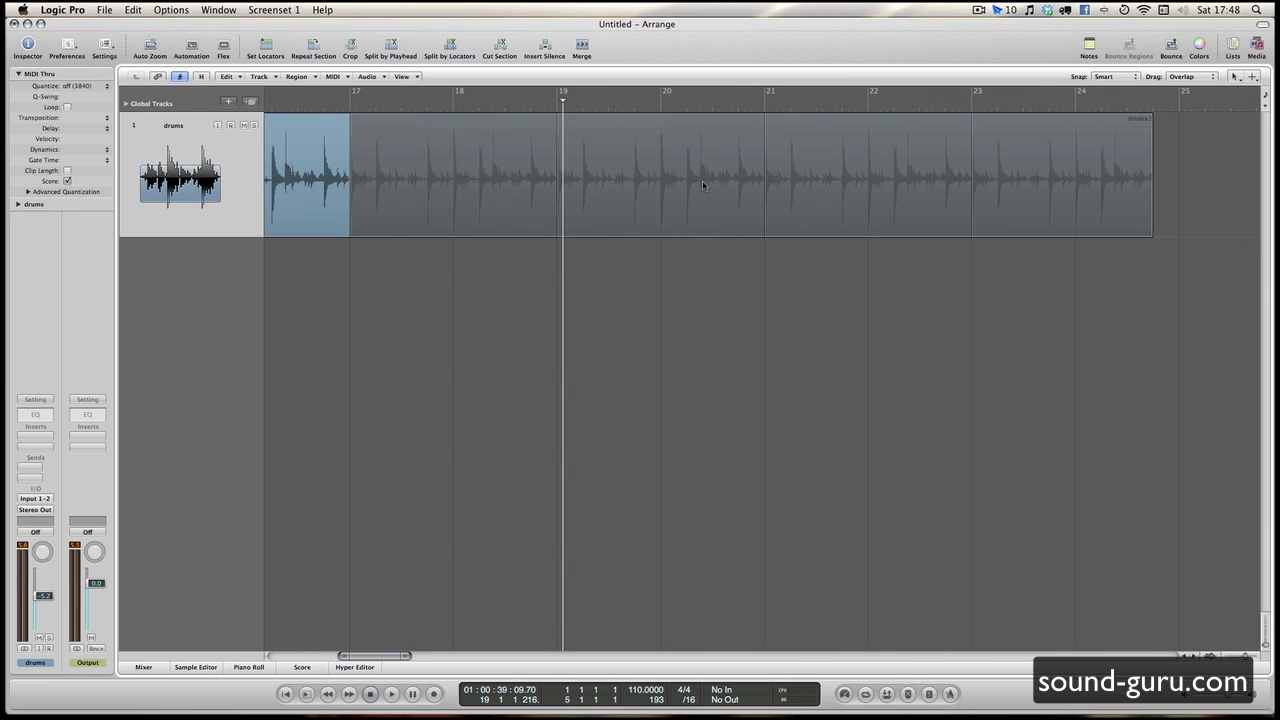
pyautogui.hscroll(-4, 702, 180)
pyautogui.hscroll(-2, 548, 279)
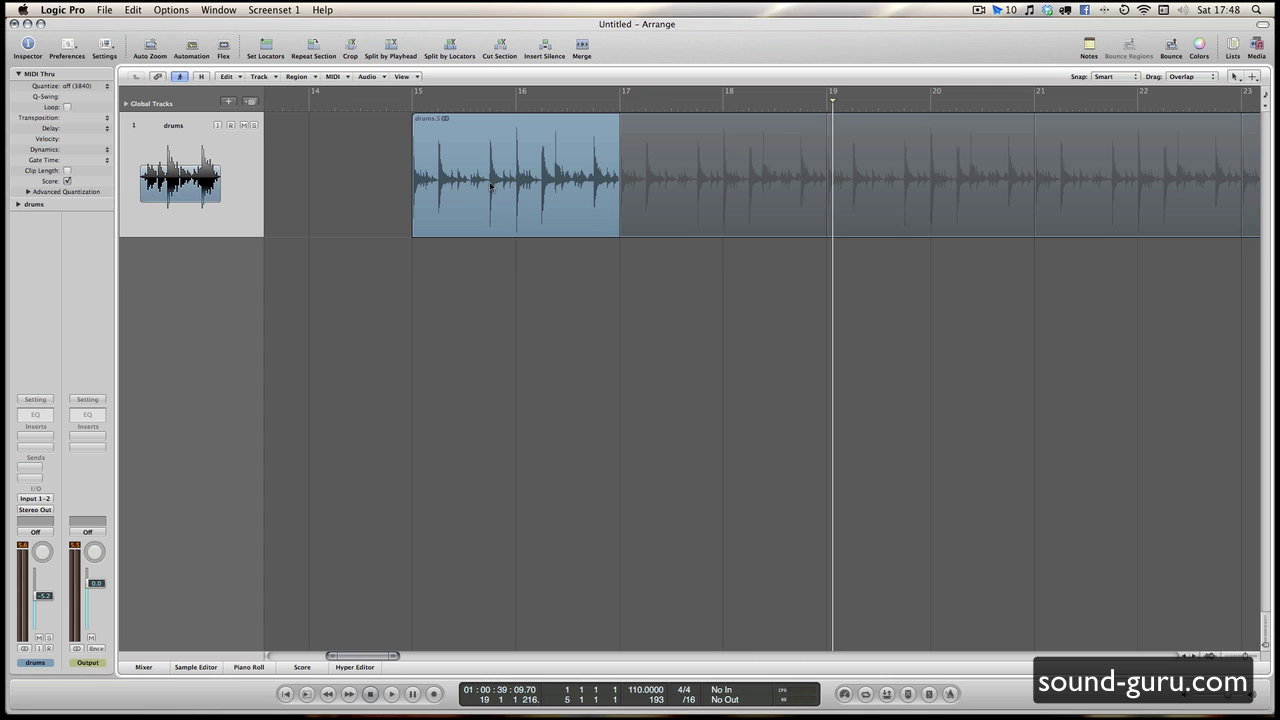
pyautogui.click(406, 106)
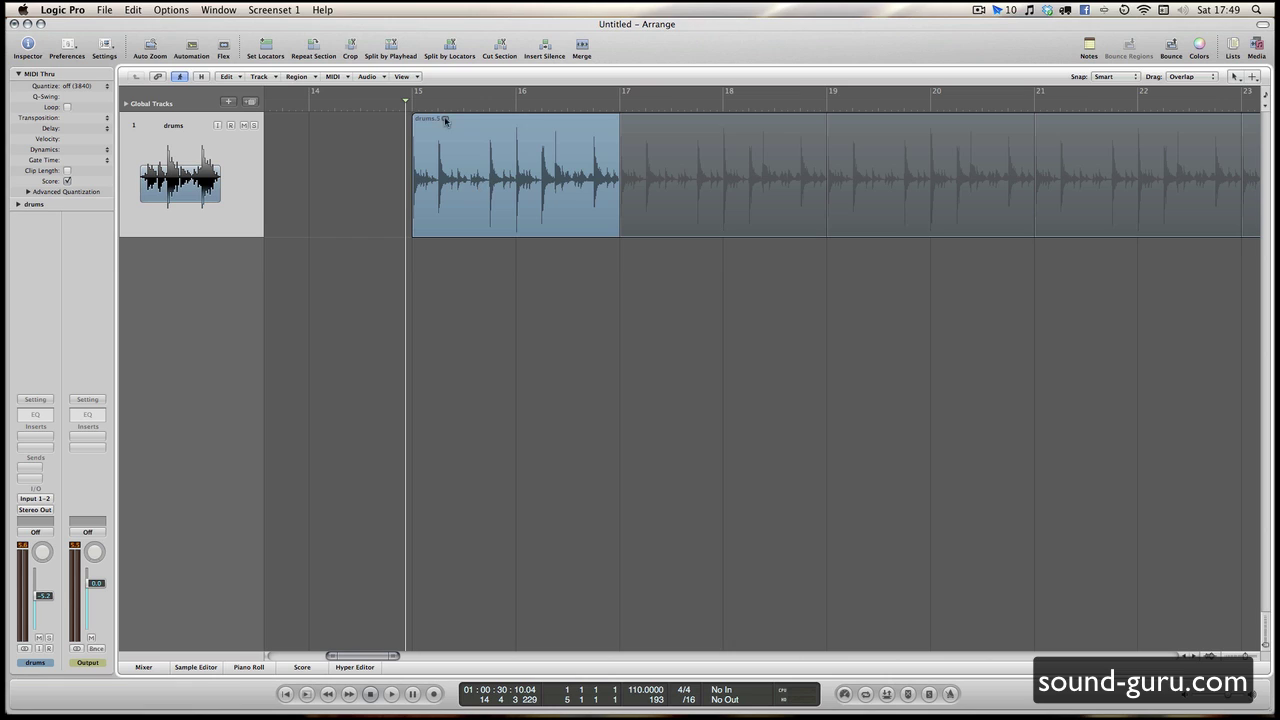
pyautogui.moveTo(414, 95); pyautogui.dragTo(621, 103)
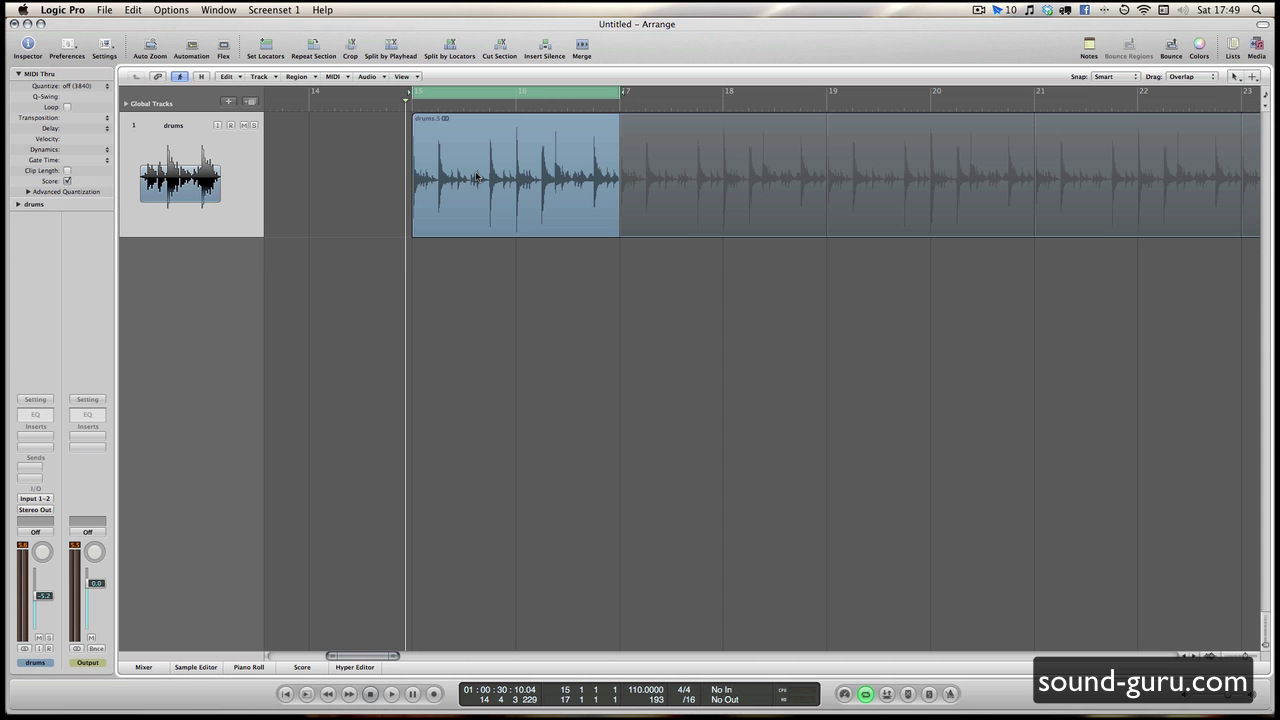
# Step: Show the Flex controls in the Arrange area and set the drums track's flex mode to Rhythmic
pyautogui.press('alt+super+f')
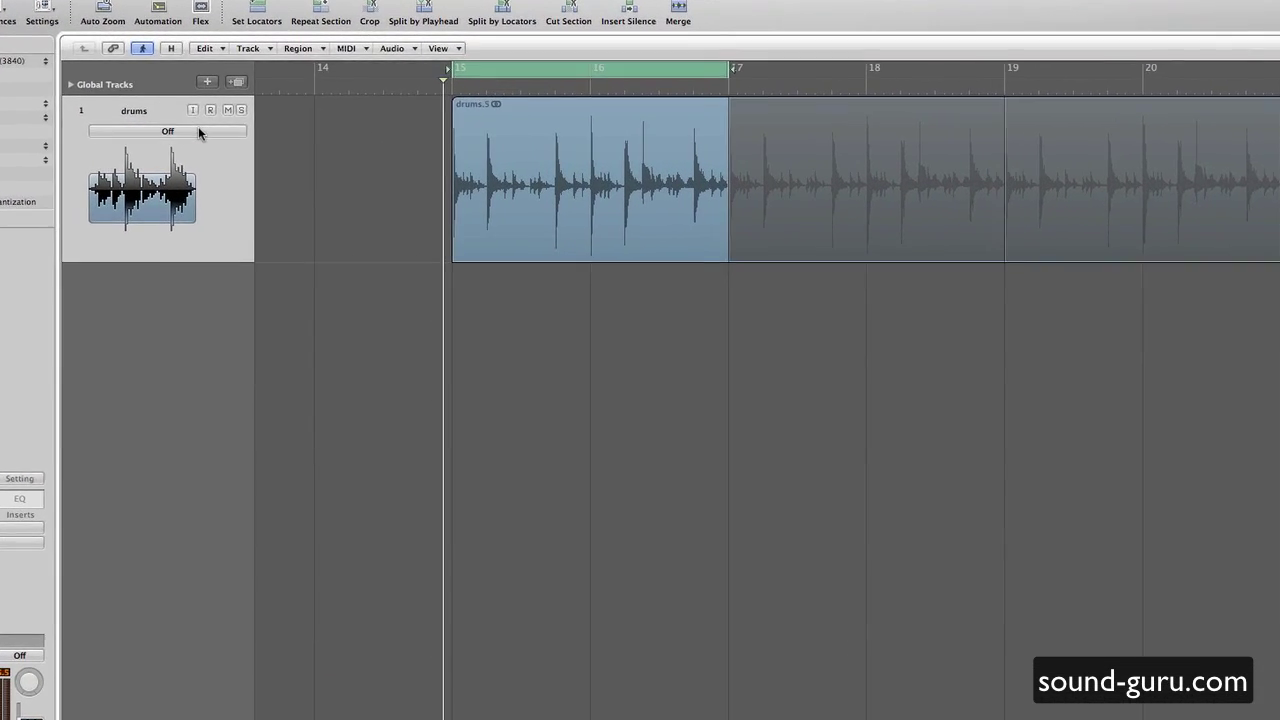
pyautogui.click(168, 130)
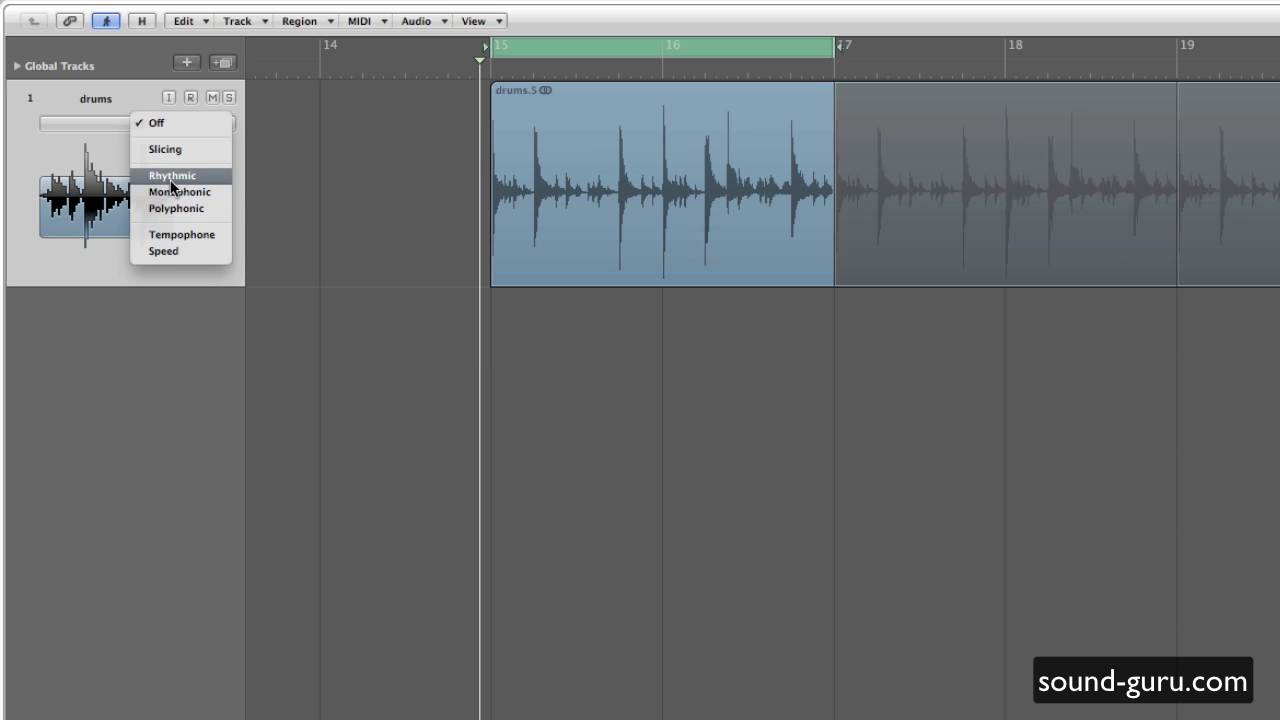
pyautogui.click(294, 92)
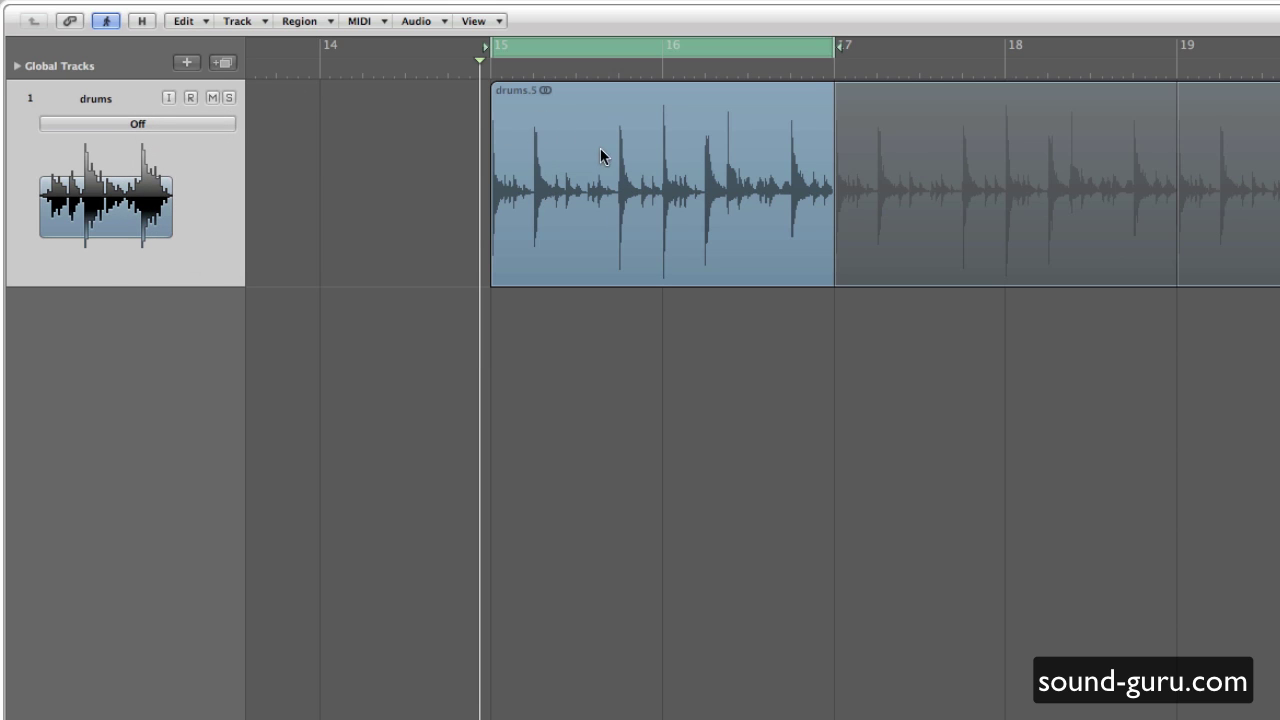
pyautogui.click(199, 123)
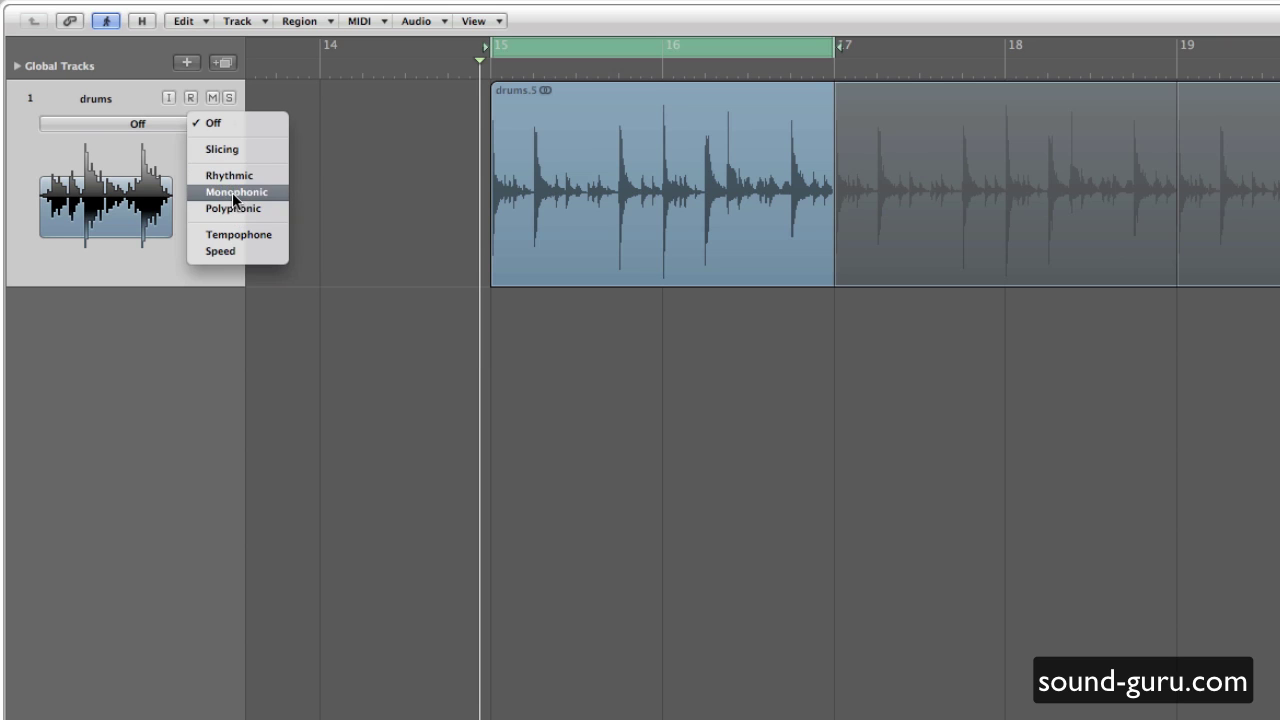
pyautogui.click(232, 177)
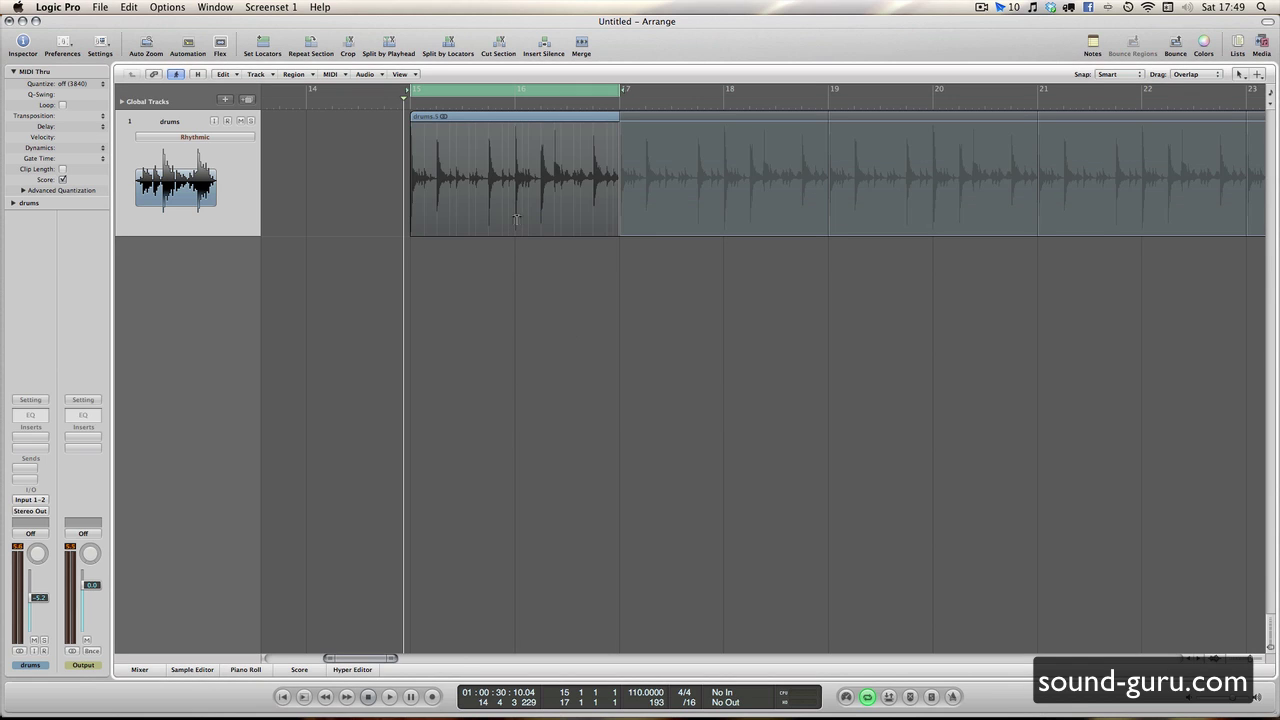
# Step: Create a marker just before bar 15 and enlarge the two-bar loop for flex editing
pyautogui.click(396, 108)
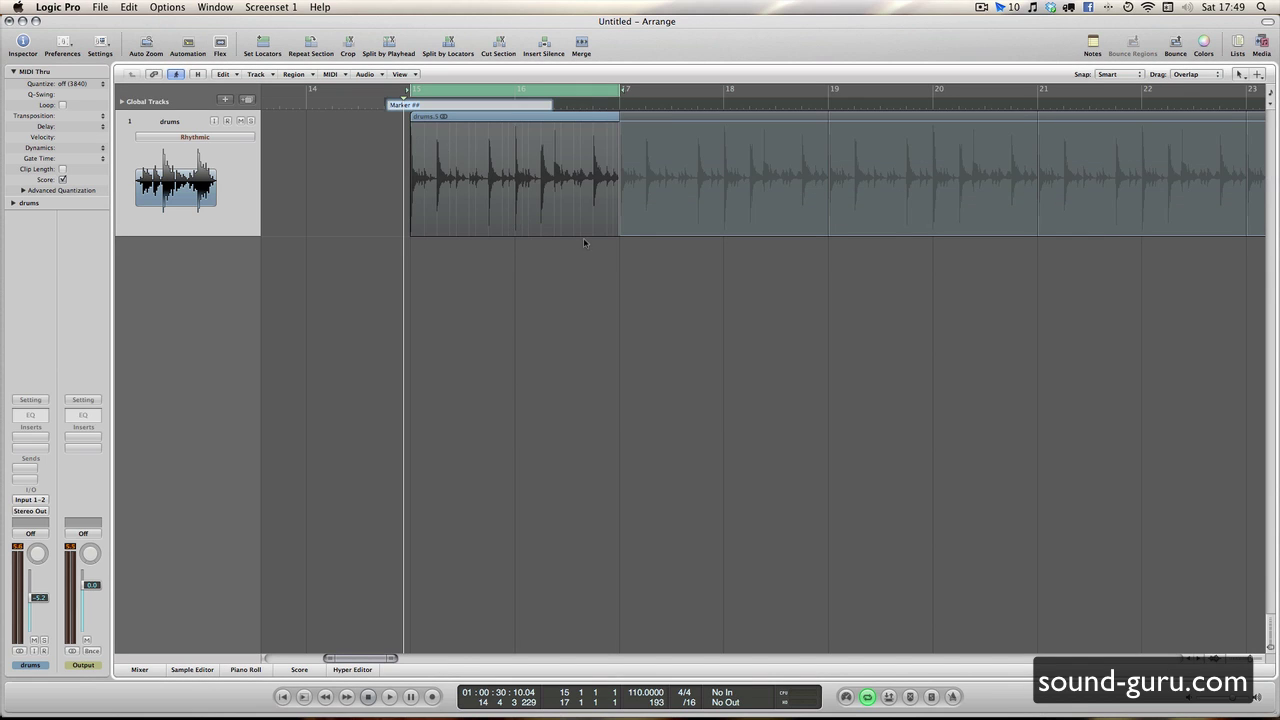
pyautogui.moveTo(398, 122); pyautogui.dragTo(620, 247)
pyautogui.hscroll(5, 622, 247)
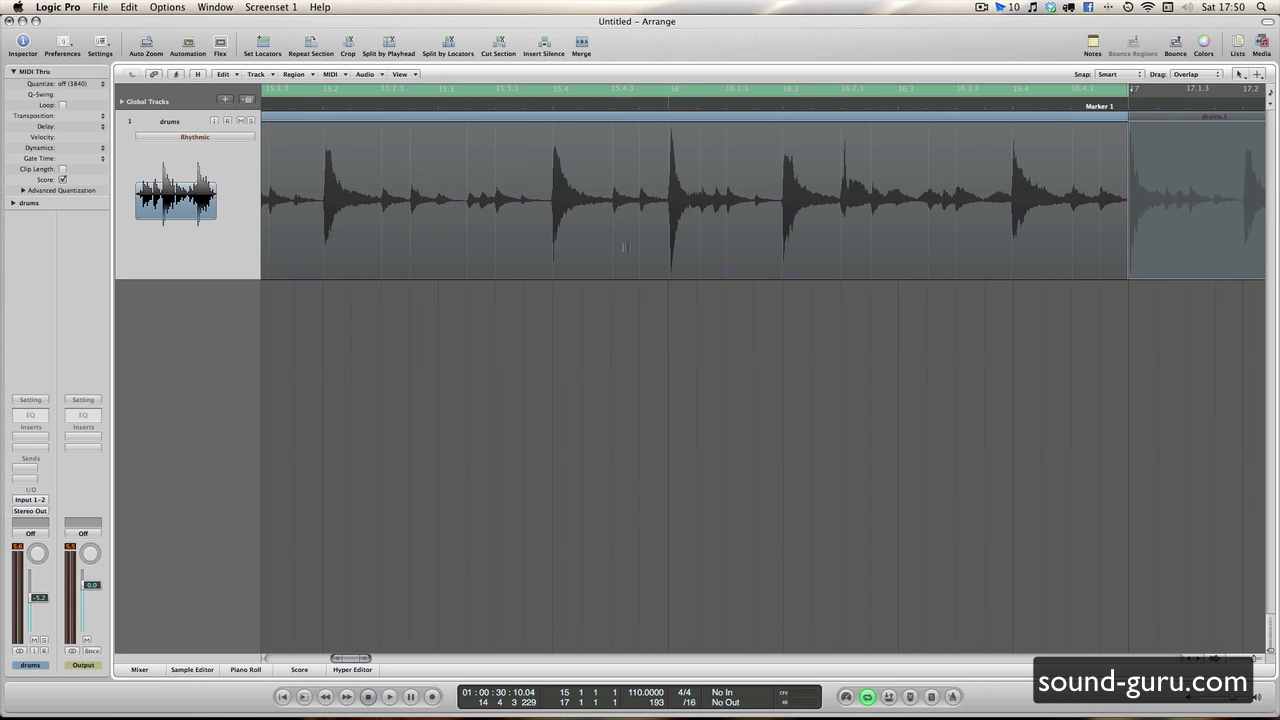
pyautogui.hscroll(-1, 625, 247)
# Step: Try adjusting the drum hit at 15.4 with a single flex marker, and undo the flex edits
pyautogui.click(573, 153)
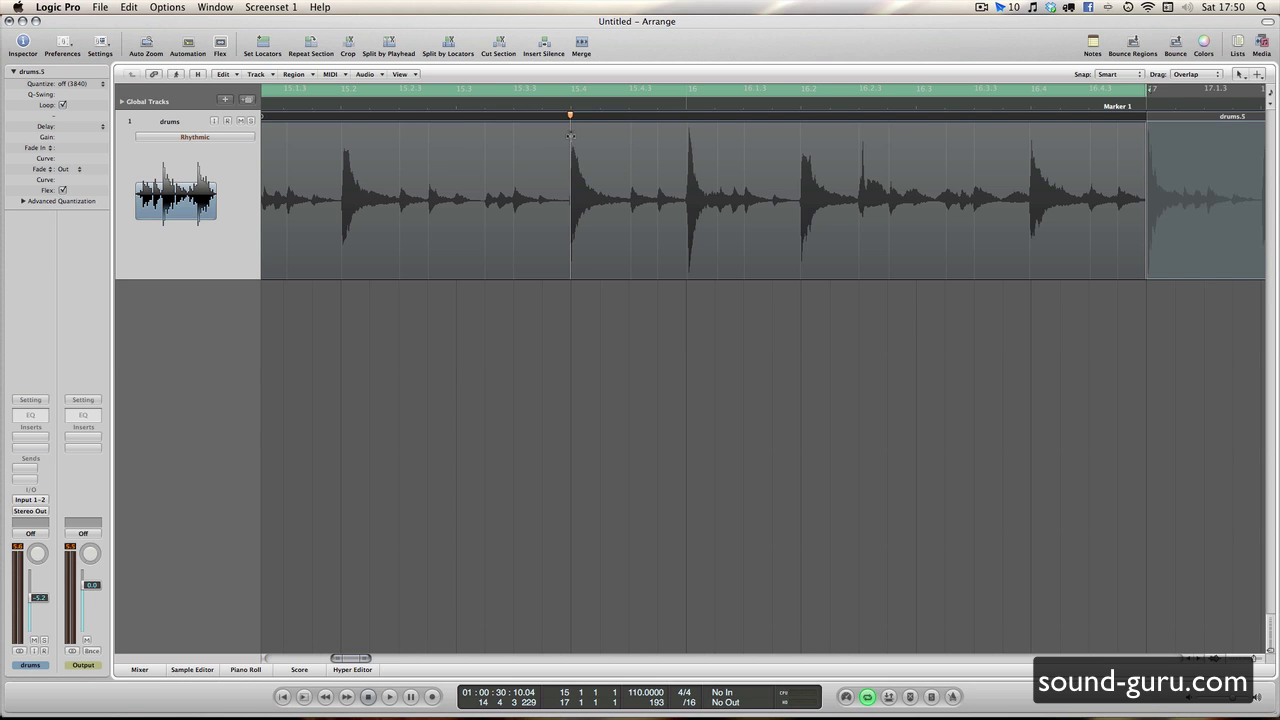
pyautogui.moveTo(571, 136)
pyautogui.mouseDown()
pyautogui.moveTo(534, 129)
pyautogui.moveTo(600, 130)
pyautogui.moveTo(483, 141)
pyautogui.moveTo(571, 140)
pyautogui.mouseUp()
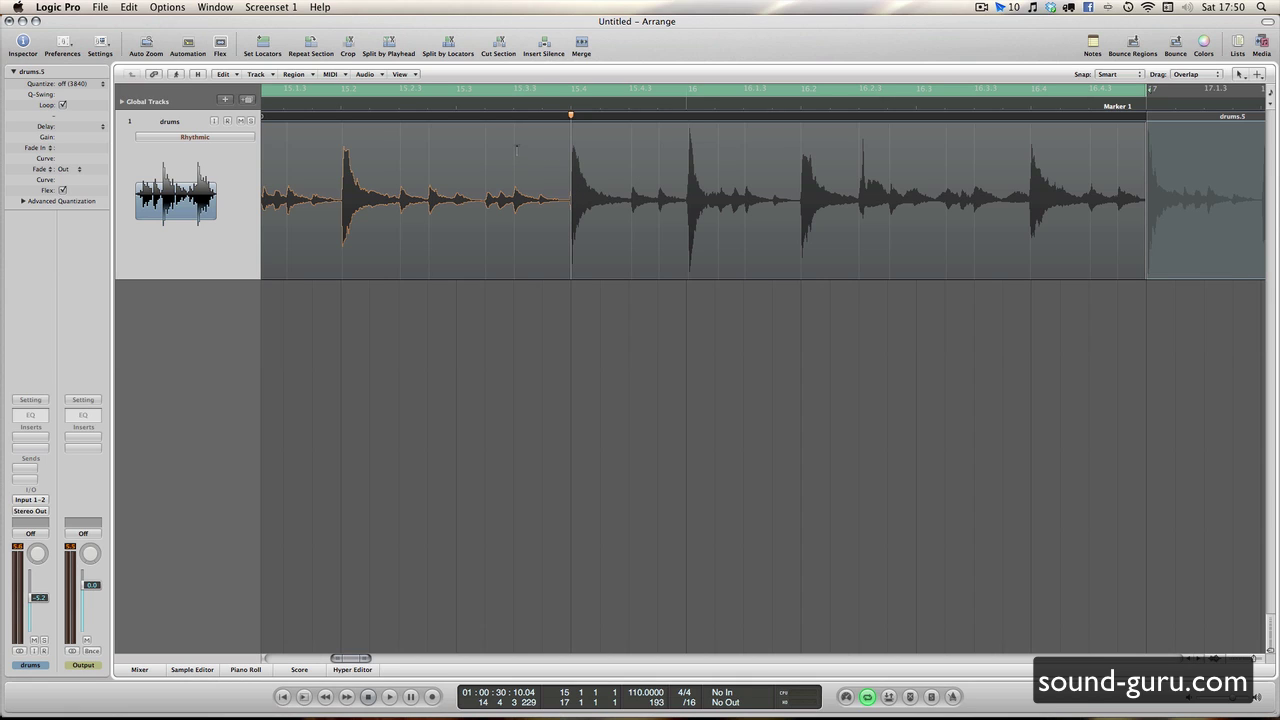
pyautogui.click(515, 143)
pyautogui.click(631, 182)
pyautogui.moveTo(573, 140)
pyautogui.mouseDown()
pyautogui.moveTo(545, 140)
pyautogui.moveTo(589, 141)
pyautogui.moveTo(571, 142)
pyautogui.mouseUp()
pyautogui.press('super+z')
pyautogui.press('super+z')
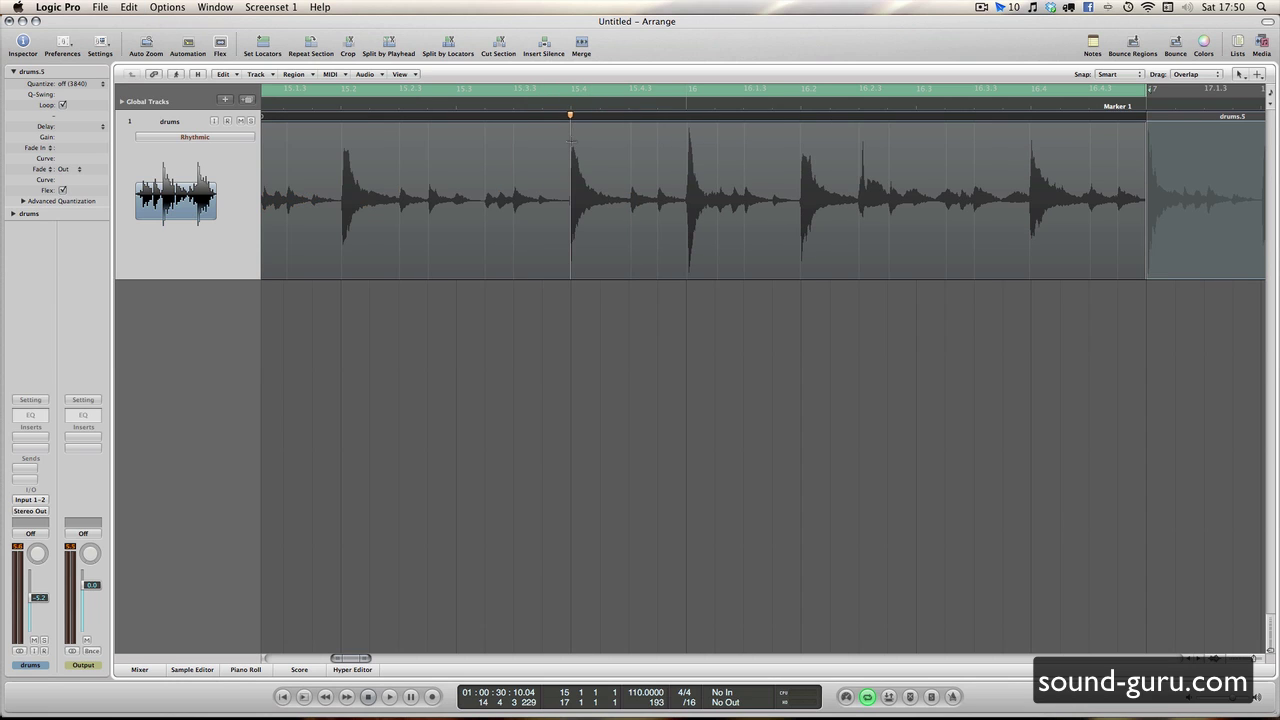
pyautogui.press('super+z')
# Step: Add three flex markers around the hit at 15.4, shift that hit about a sixteenth note earlier, and play it back
pyautogui.click(572, 250)
pyautogui.hscroll(-3, 584, 216)
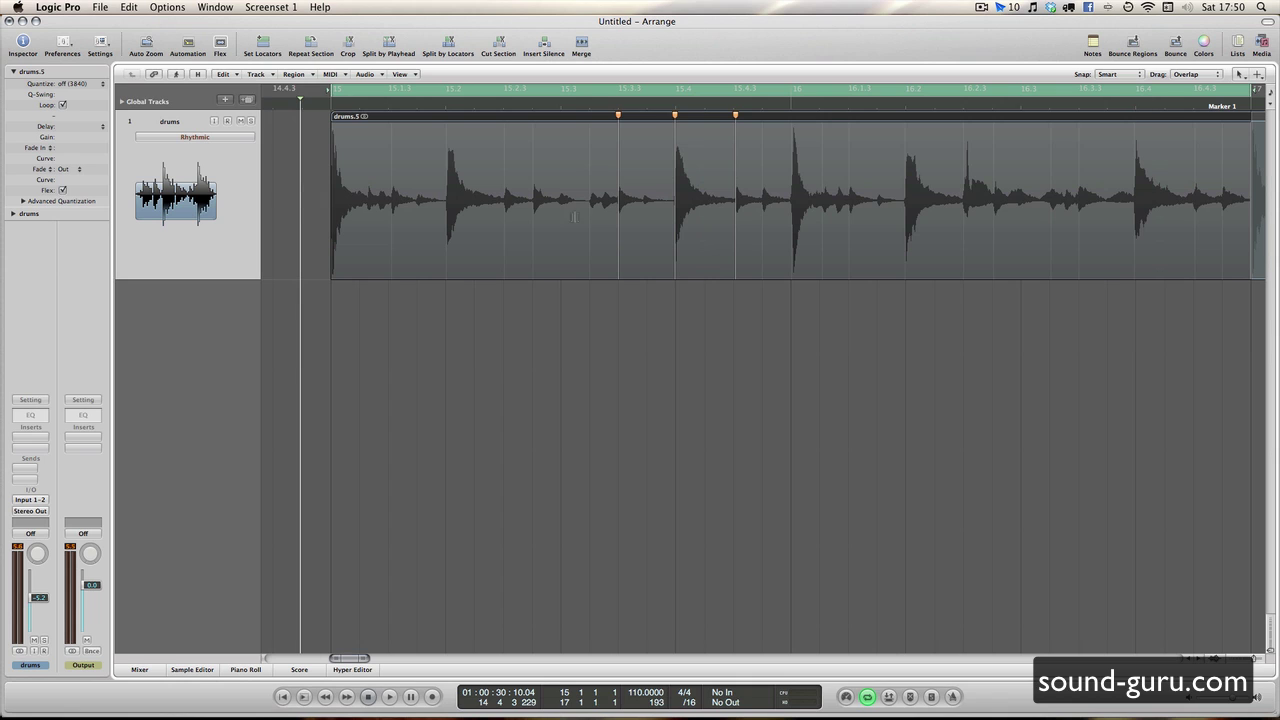
pyautogui.moveTo(675, 270); pyautogui.dragTo(649, 271)
pyautogui.press('space')
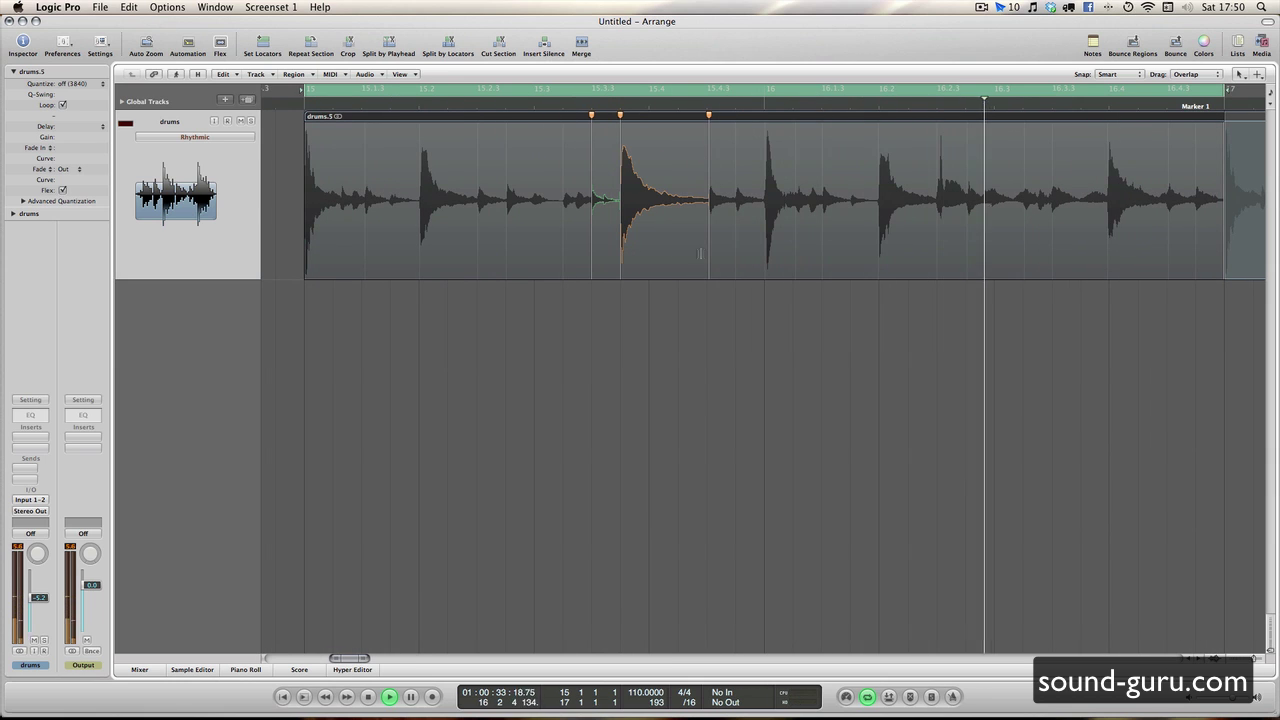
pyautogui.press('space')
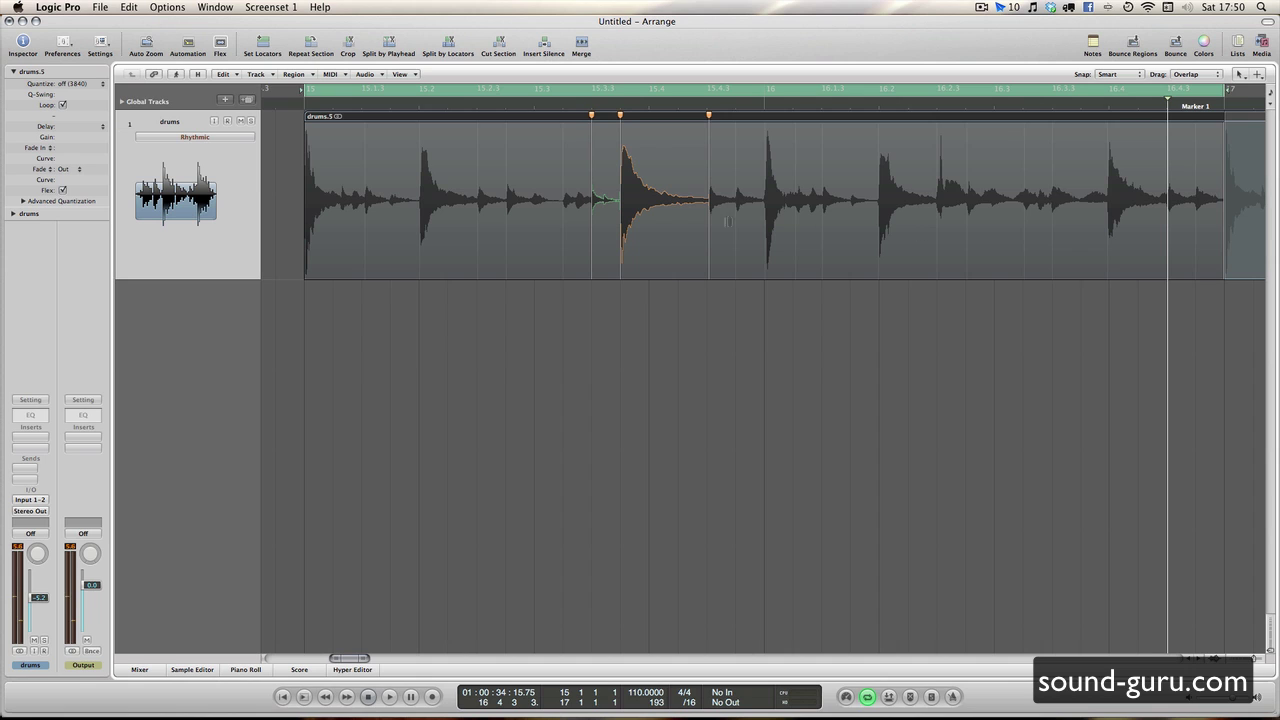
pyautogui.press('a')
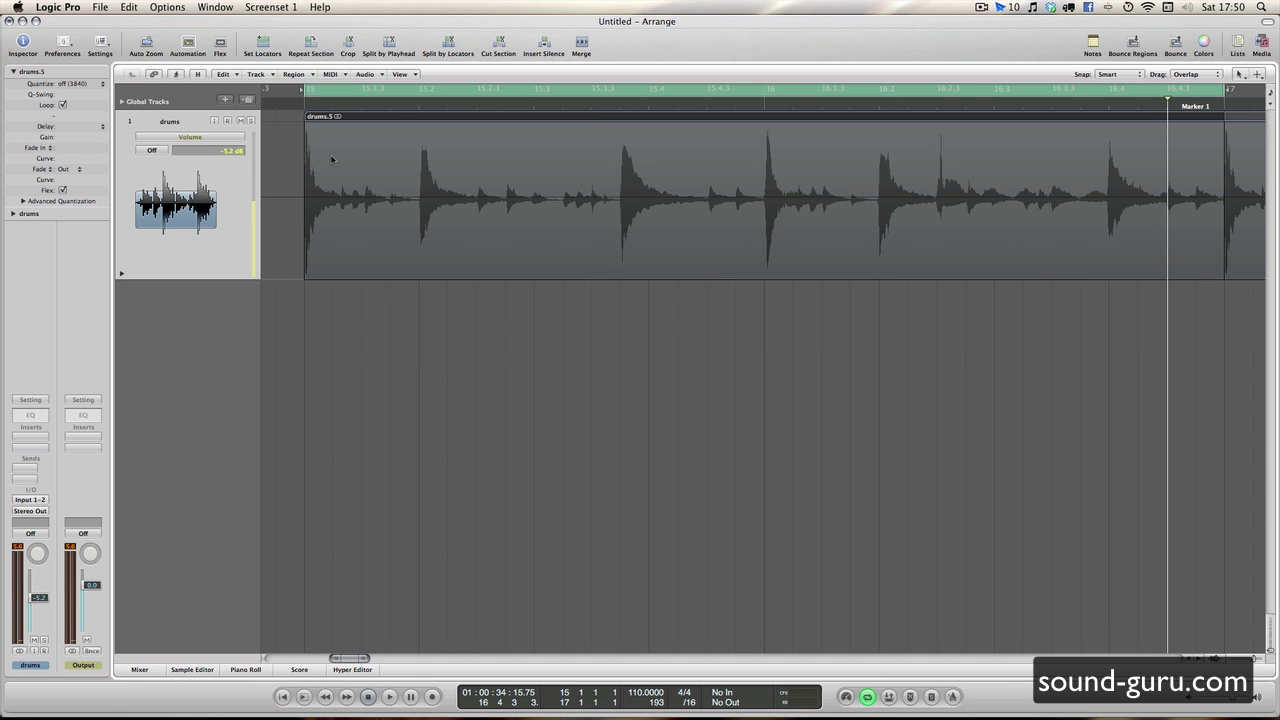
pyautogui.hscroll(-5, 329, 158)
pyautogui.hscroll(6, 332, 159)
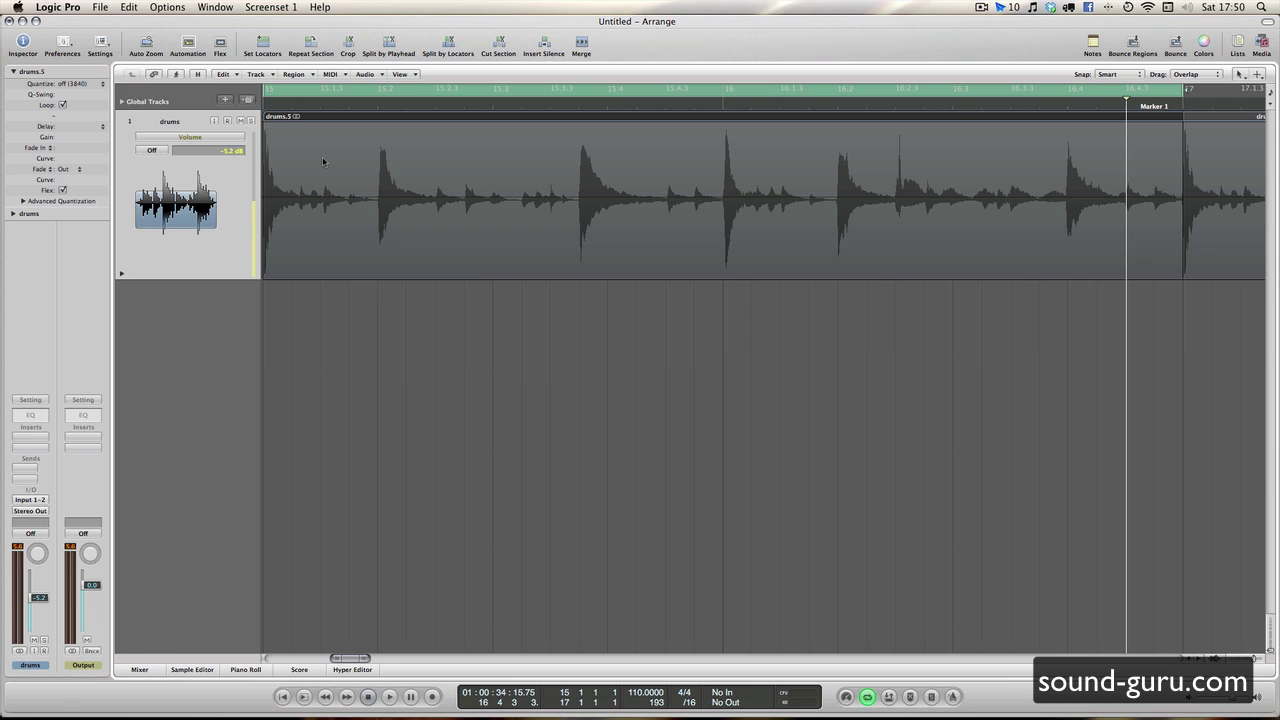
pyautogui.press('a')
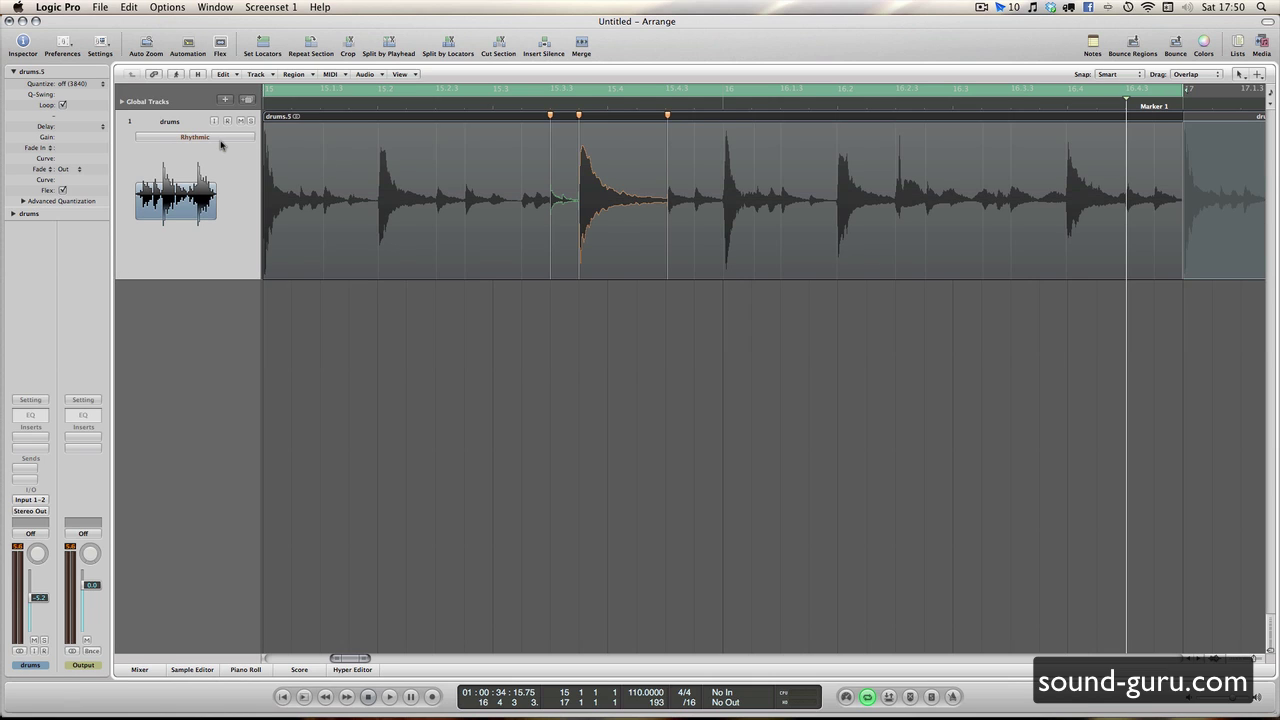
# Step: Hide the Flex view on the drums track and turn off the cycle range
pyautogui.click(221, 146)
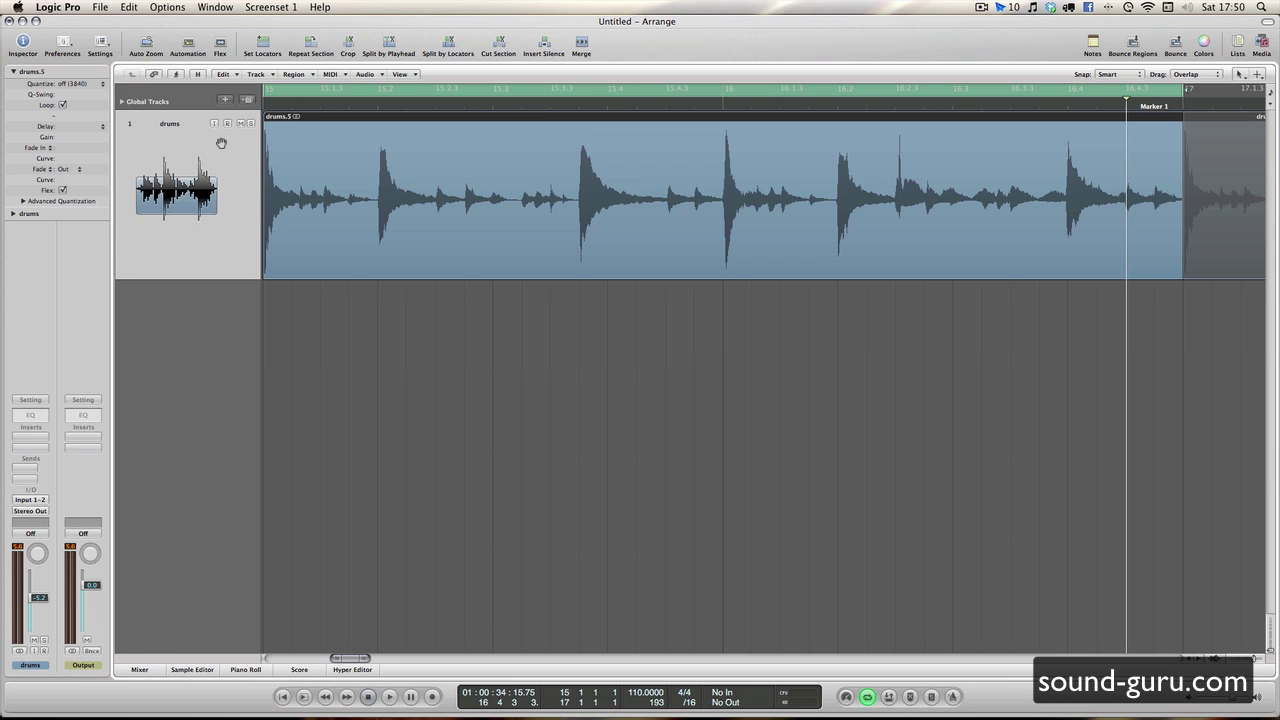
pyautogui.keyDown('ctrl'); pyautogui.keyDown('alt'); pyautogui.click(468, 337); pyautogui.keyUp('alt'); pyautogui.keyUp('ctrl')
pyautogui.keyDown('ctrl'); pyautogui.keyDown('alt'); pyautogui.click(520, 291); pyautogui.keyUp('alt'); pyautogui.keyUp('ctrl')
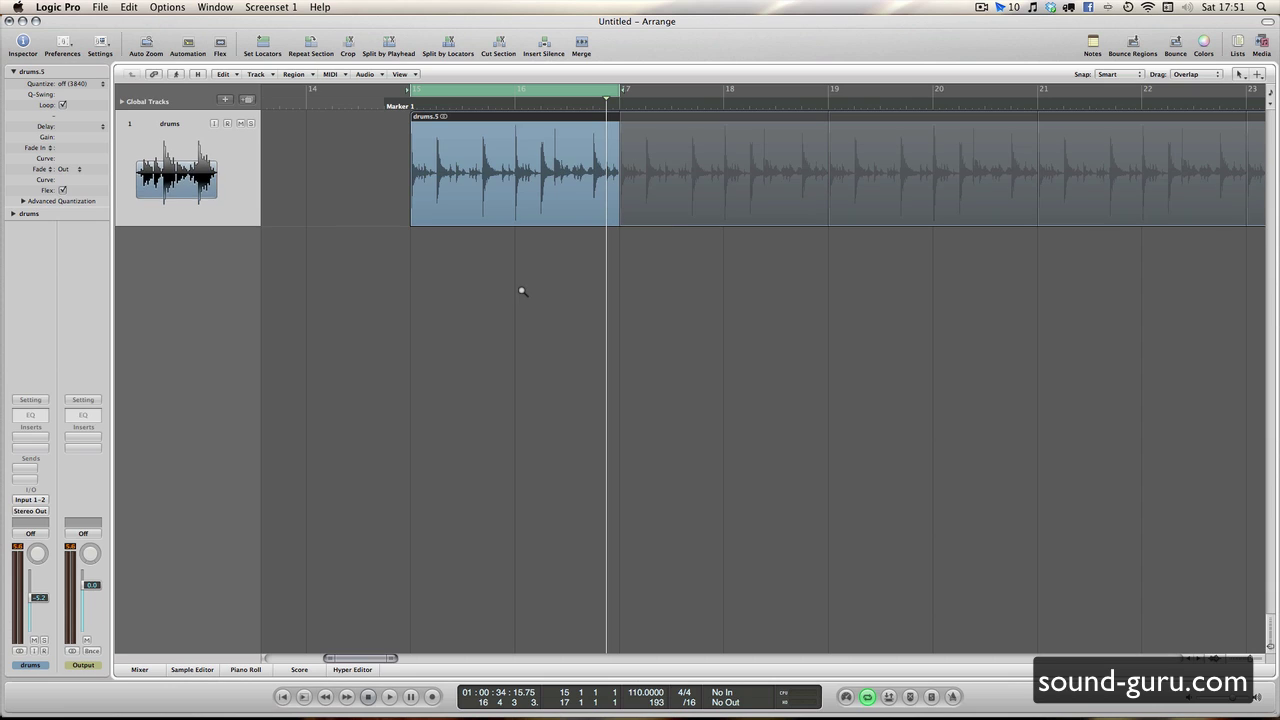
pyautogui.click(490, 283)
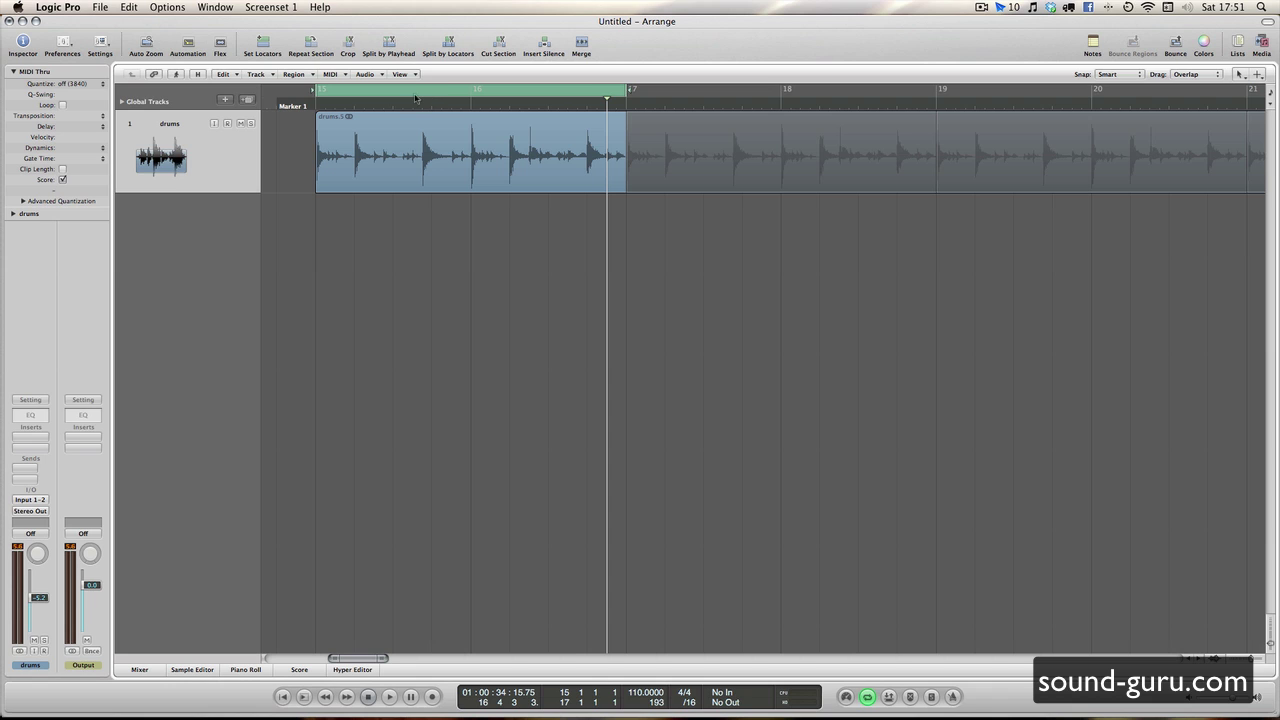
pyautogui.click(412, 96)
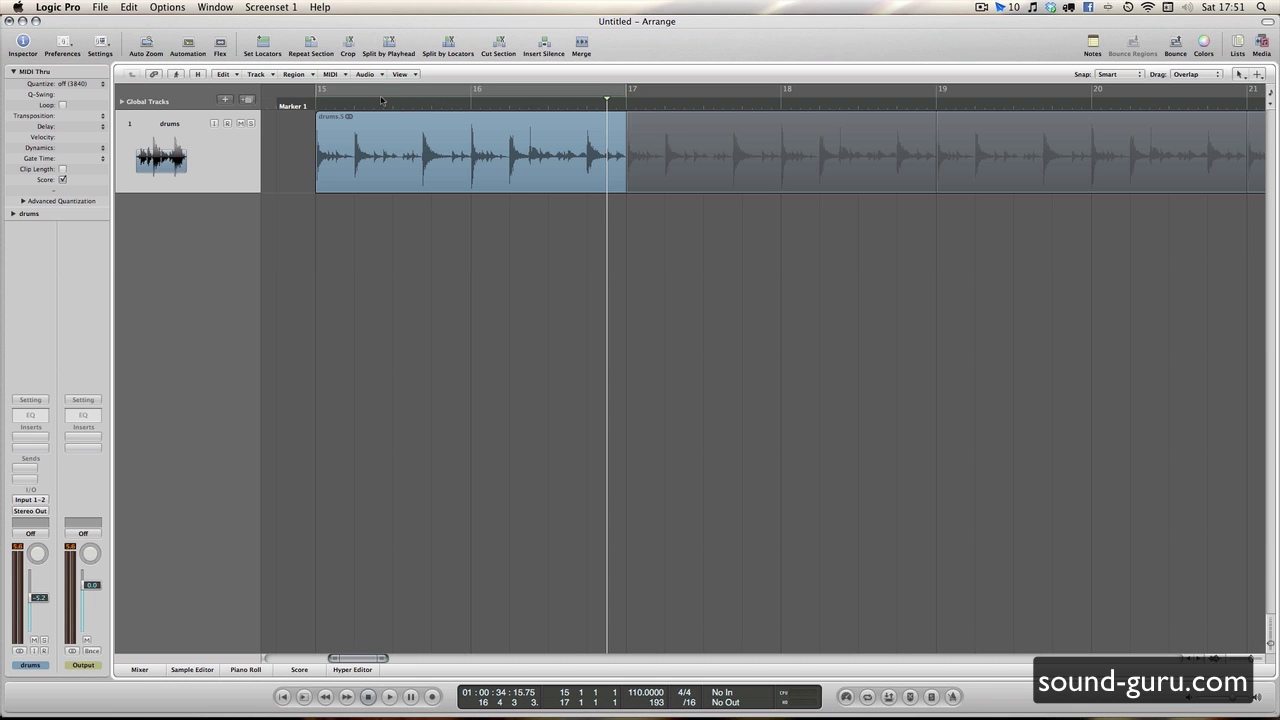
# Step: Enlarge the drums loop and choose the Scissors tool for cutting it
pyautogui.hotkey('ctrl', 'Down')
pyautogui.hotkey('ctrl', 'Right')
pyautogui.hotkey('ctrl', 'Right')
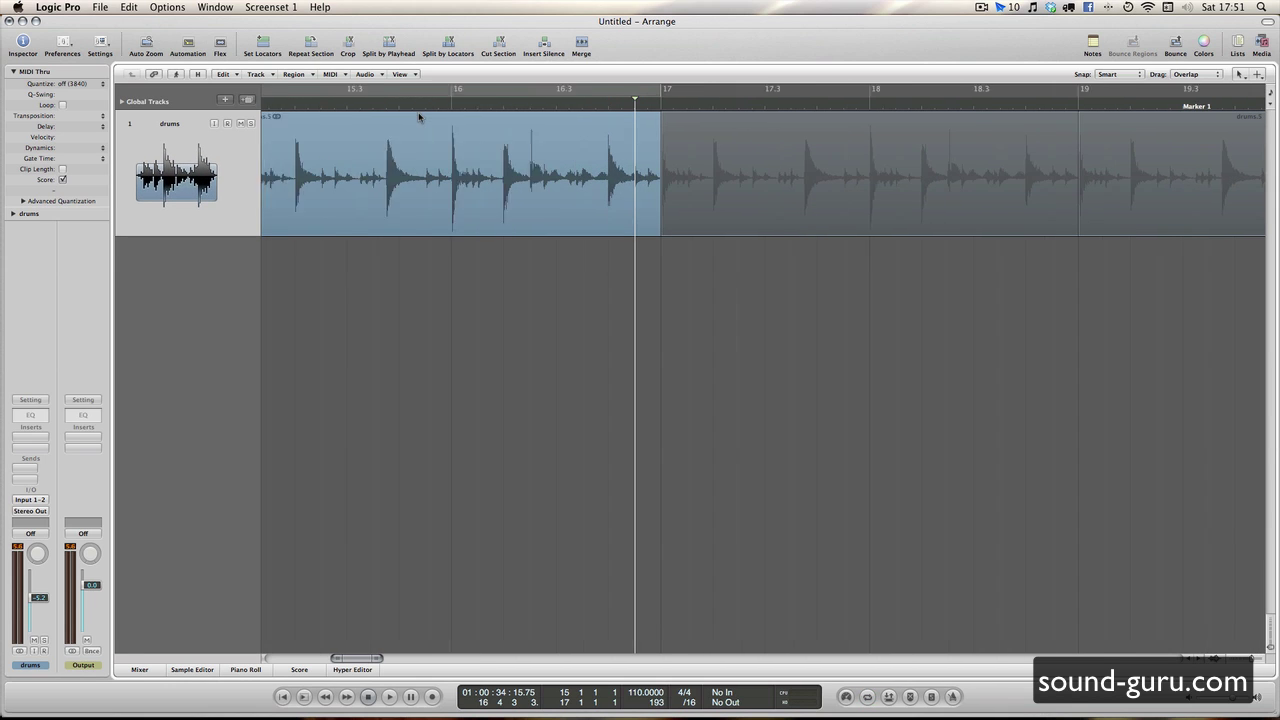
pyautogui.hscroll(-5, 400, 205)
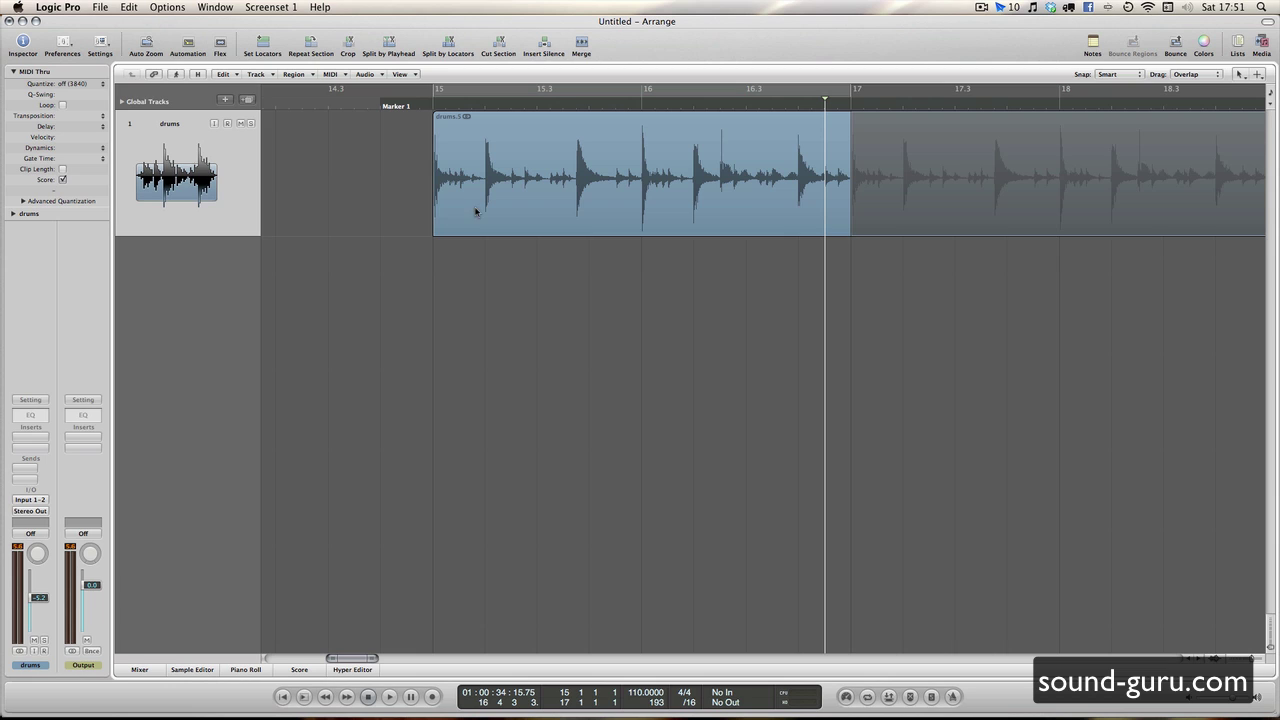
pyautogui.press('Escape')
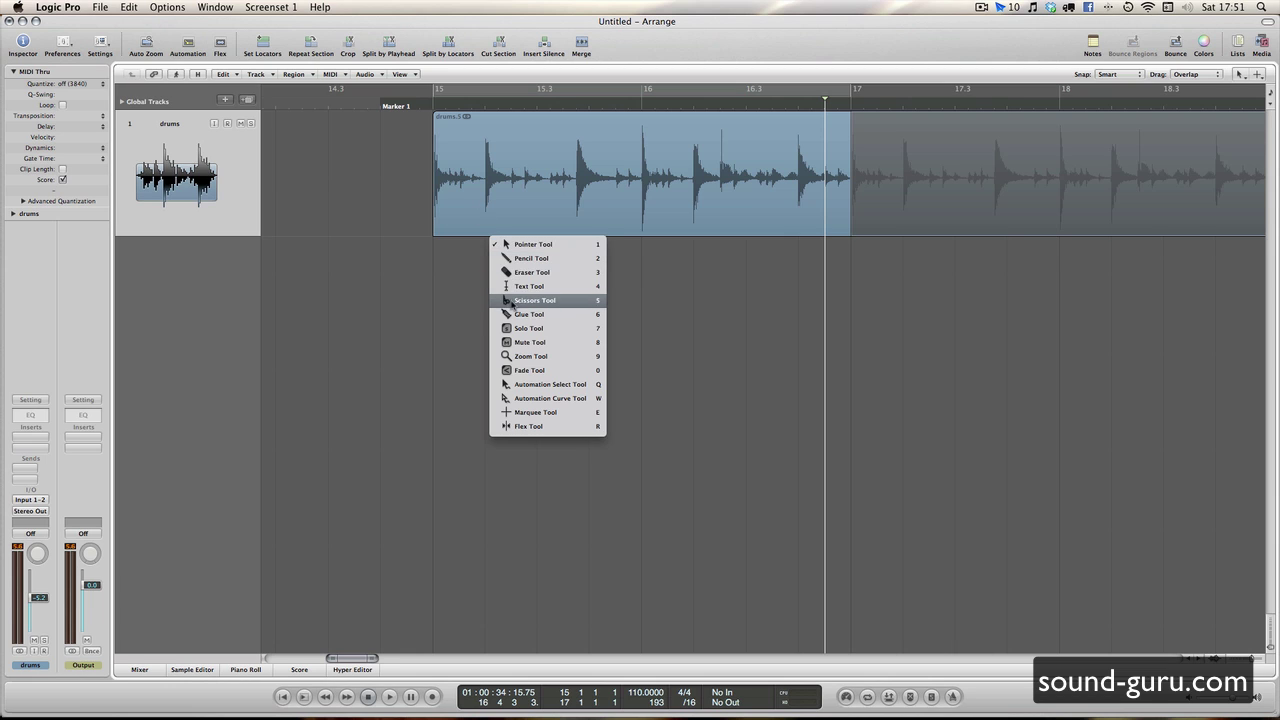
pyautogui.click(512, 301)
pyautogui.press('super+Right')
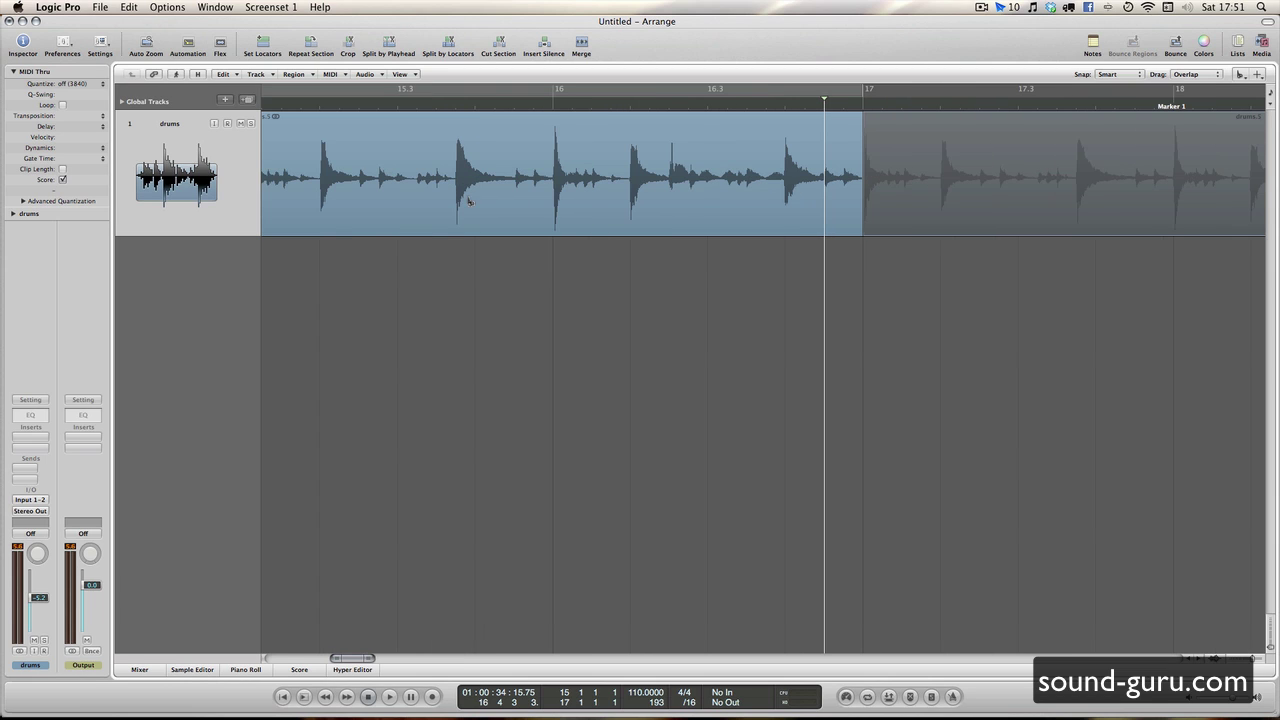
# Step: Switch to the Pointer tool and turn off looping for the two-bar drums region
pyautogui.press('Escape')
pyautogui.press('Escape')
pyautogui.click(716, 156)
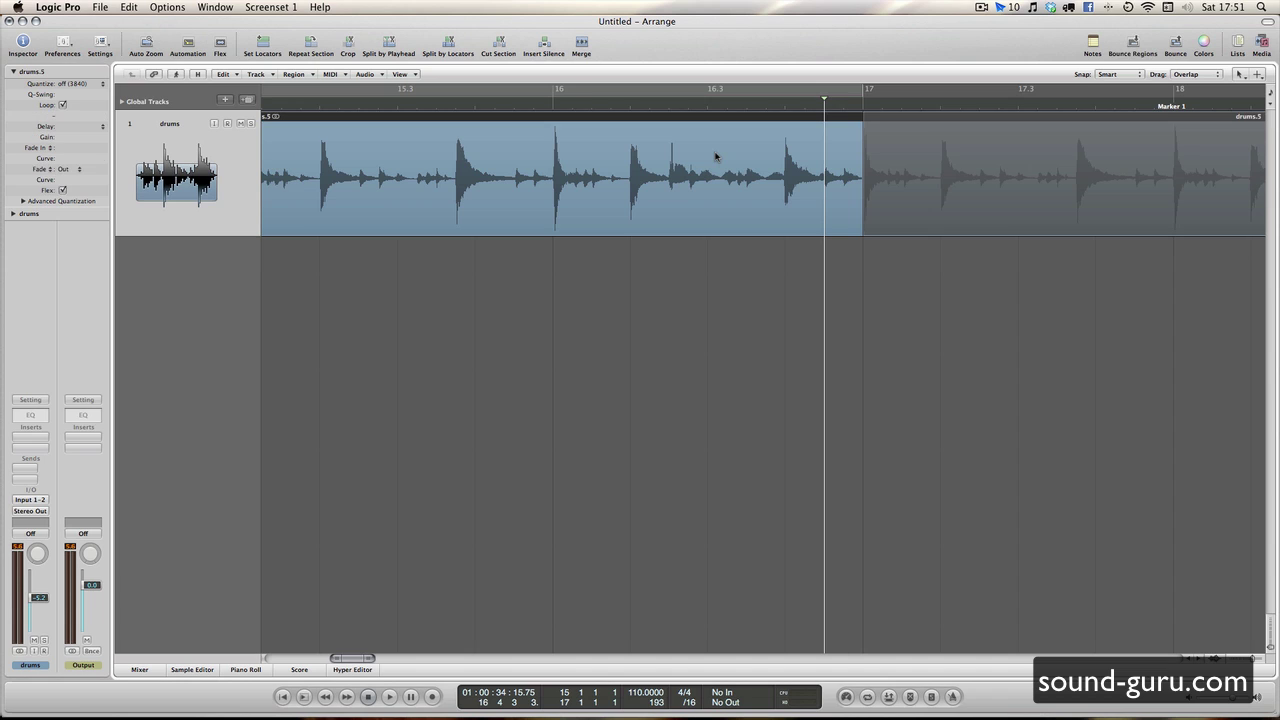
pyautogui.press('l')
pyautogui.hscroll(-3, 716, 156)
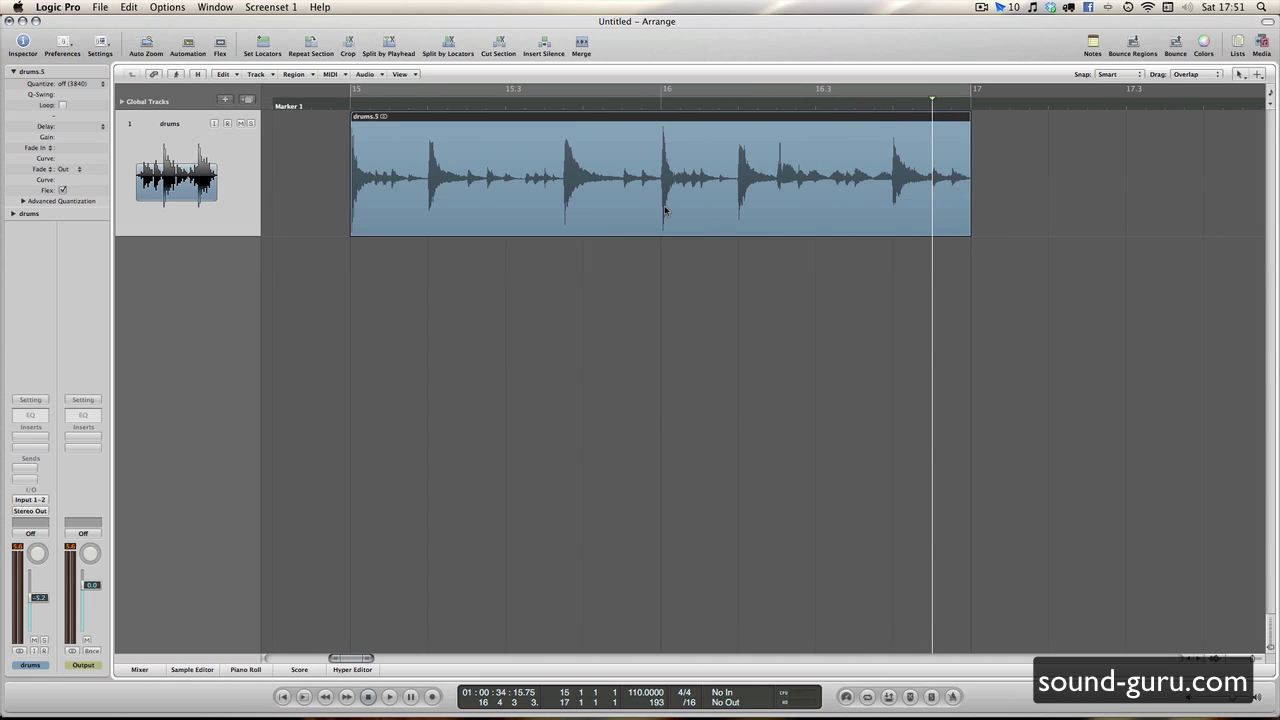
# Step: Divide the drums region into equal sixteenth-note slices with the Scissors tool, and deselect the slices
pyautogui.press('Escape')
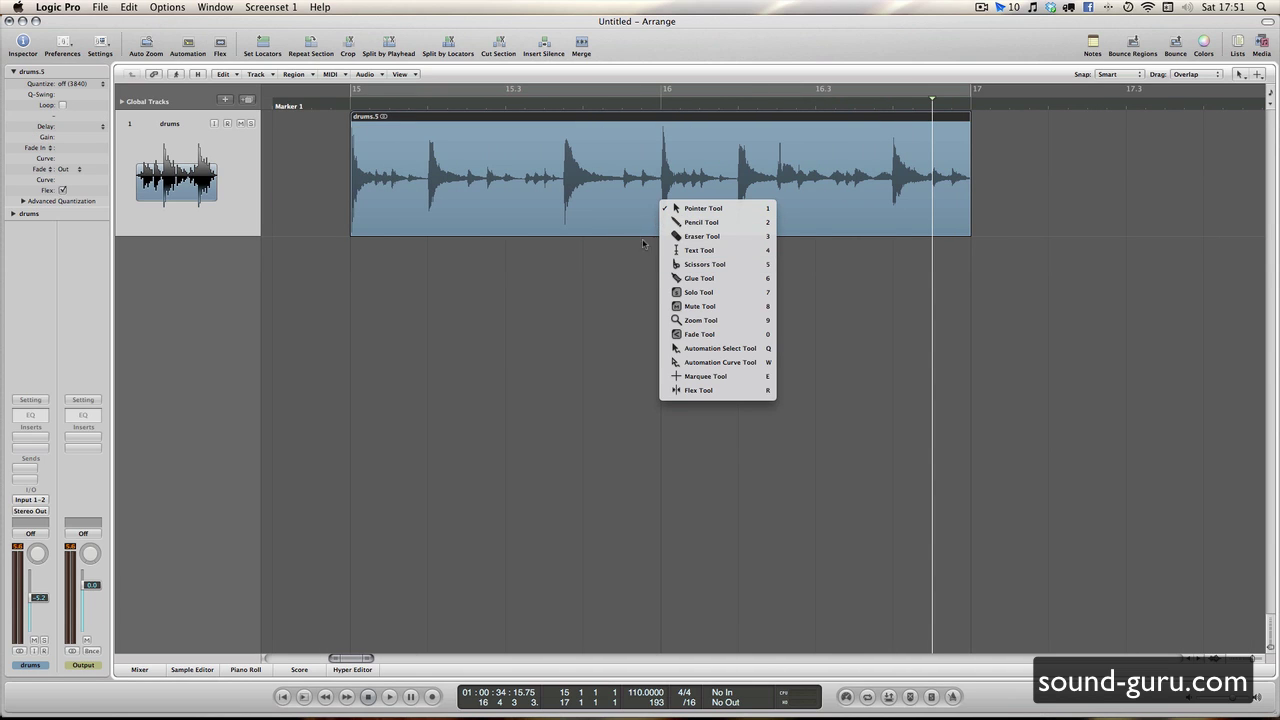
pyautogui.press('Escape')
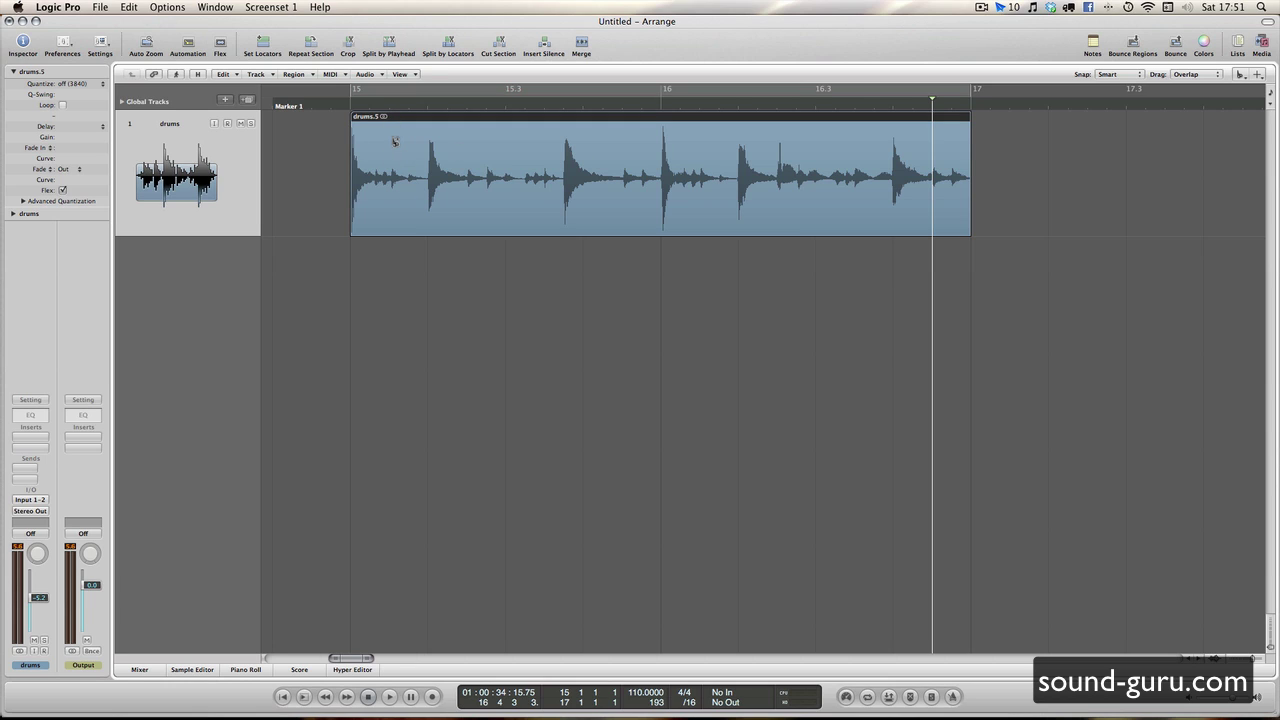
pyautogui.moveTo(391, 136); pyautogui.dragTo(391, 150)
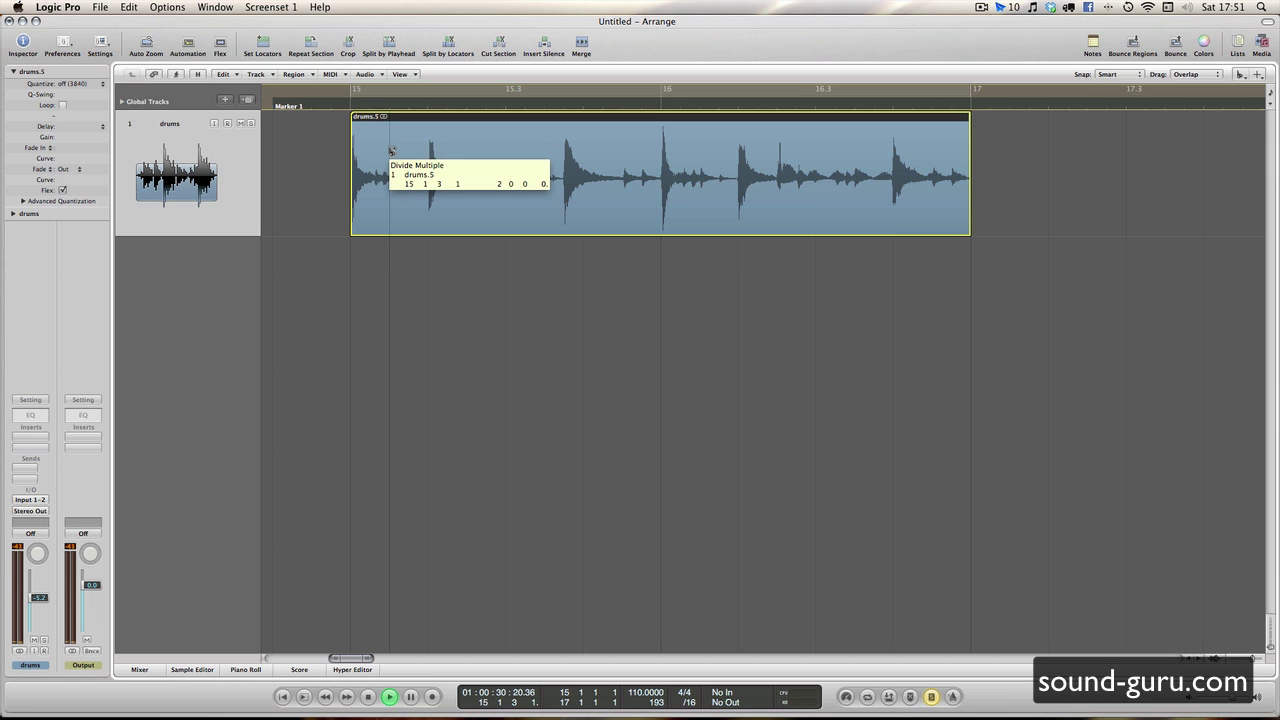
pyautogui.moveTo(391, 150); pyautogui.dragTo(391, 151)
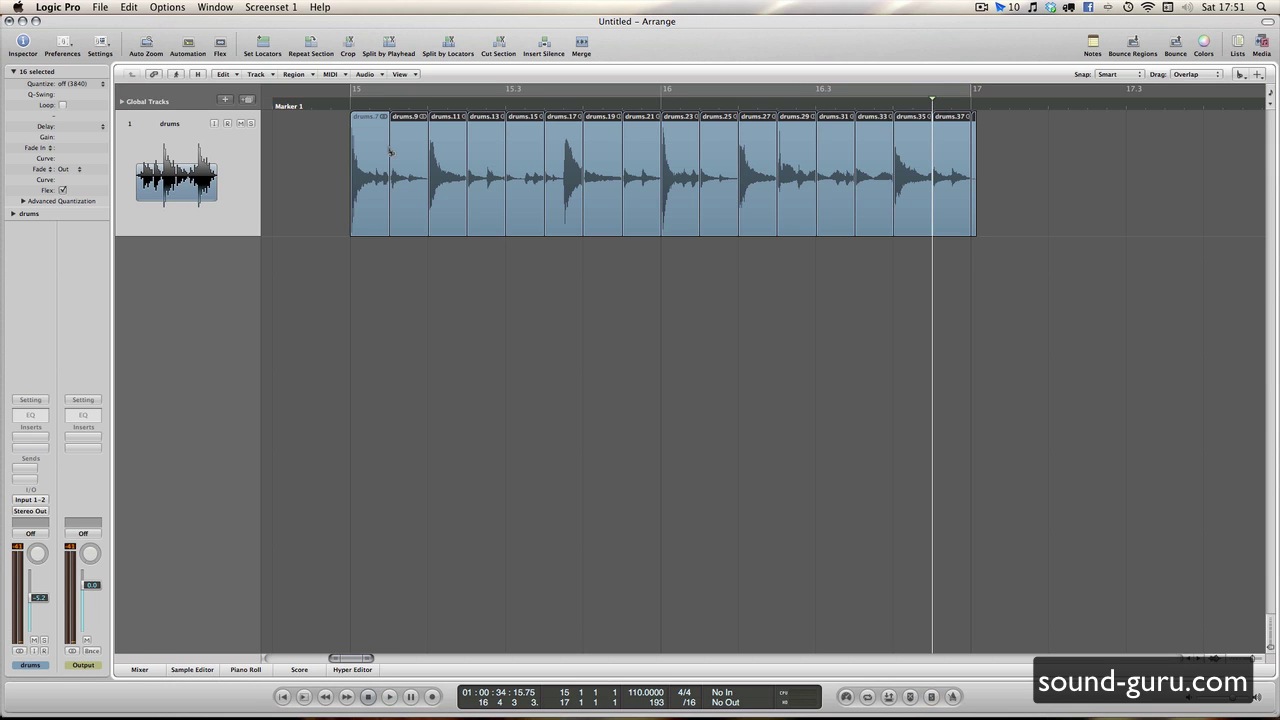
pyautogui.click(554, 287)
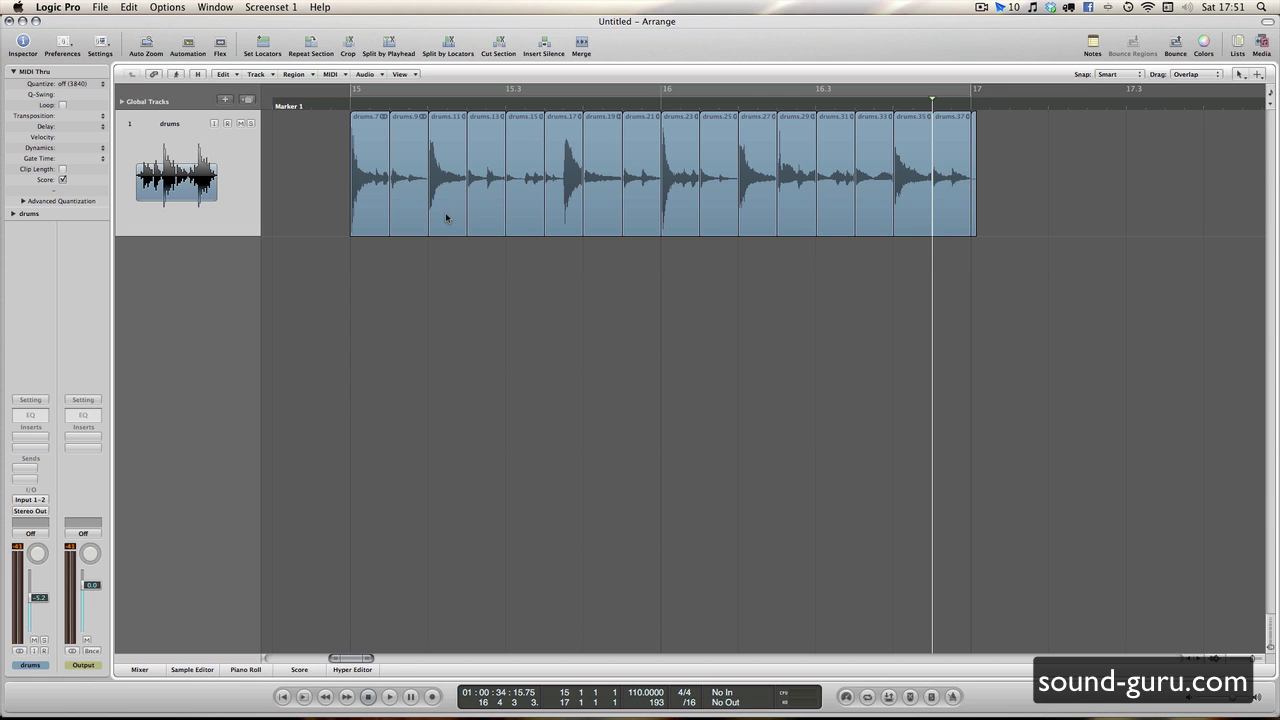
# Step: Create one new stereo audio track below the drums track
pyautogui.click(477, 213)
pyautogui.press('alt+super+n')
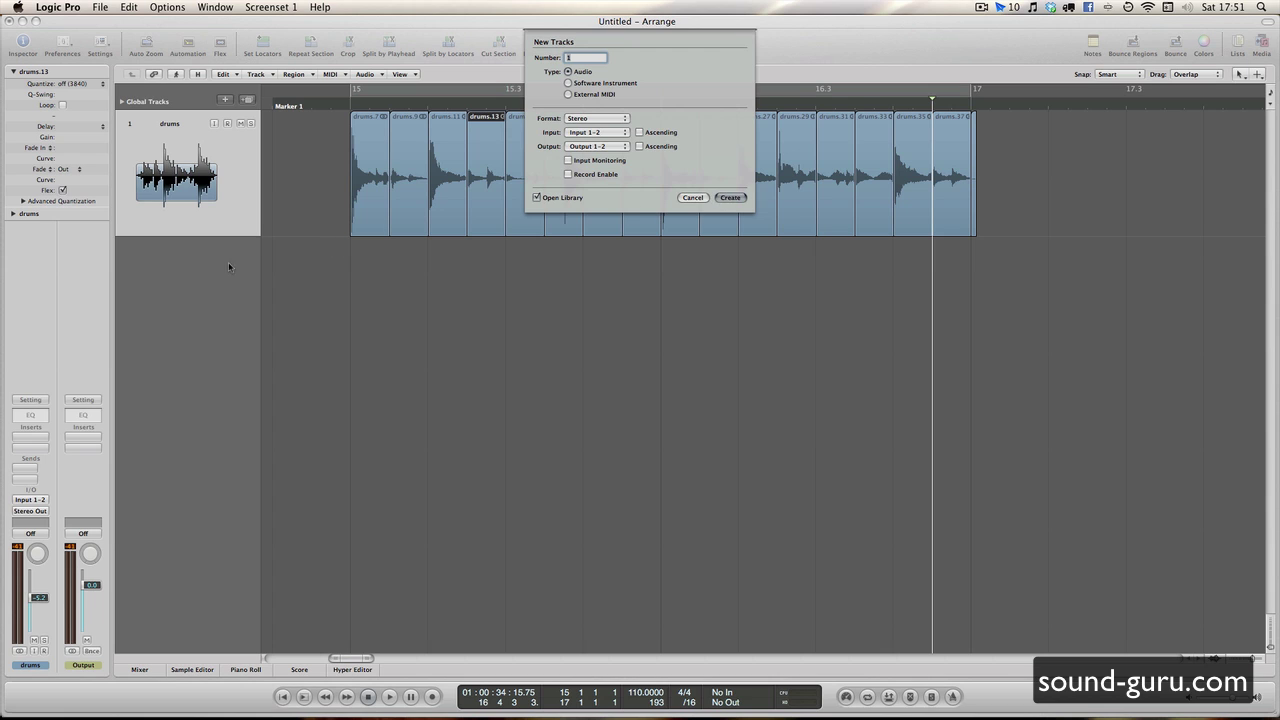
pyautogui.press('Return')
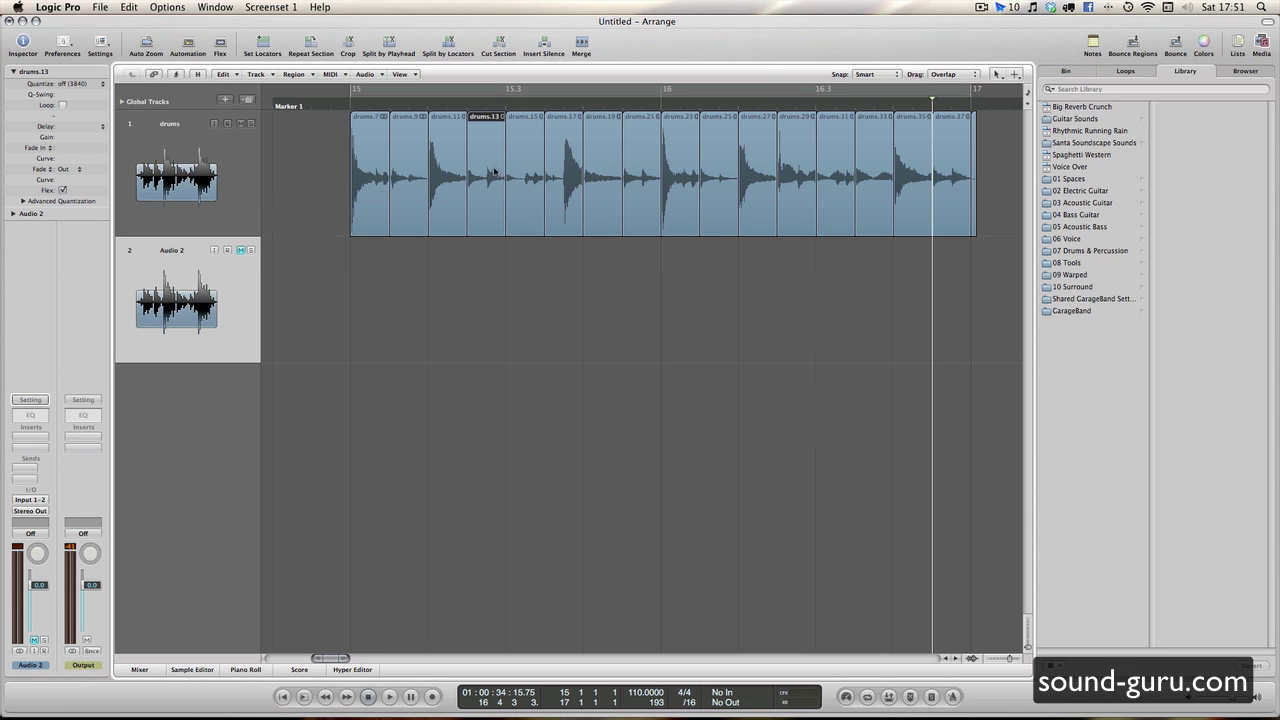
# Step: Swap the third and fourth drum slices, parking one temporarily on the Audio 2 track
pyautogui.moveTo(494, 172); pyautogui.dragTo(494, 300)
pyautogui.moveTo(466, 193); pyautogui.dragTo(484, 225)
pyautogui.moveTo(482, 318); pyautogui.dragTo(449, 196)
# Step: Turn on the cycle range over bars 15 and 16 and play back the rearranged slices
pyautogui.press('space')
pyautogui.press('space')
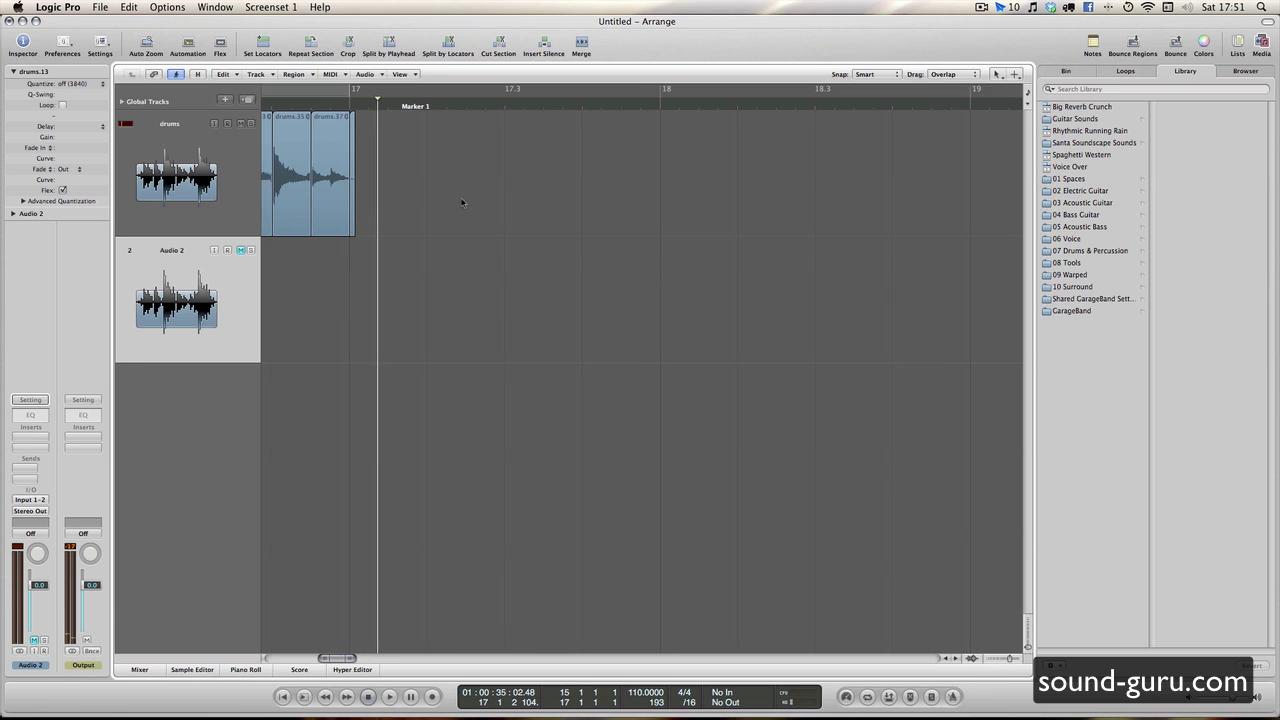
pyautogui.hscroll(-5, 452, 180)
pyautogui.press('c')
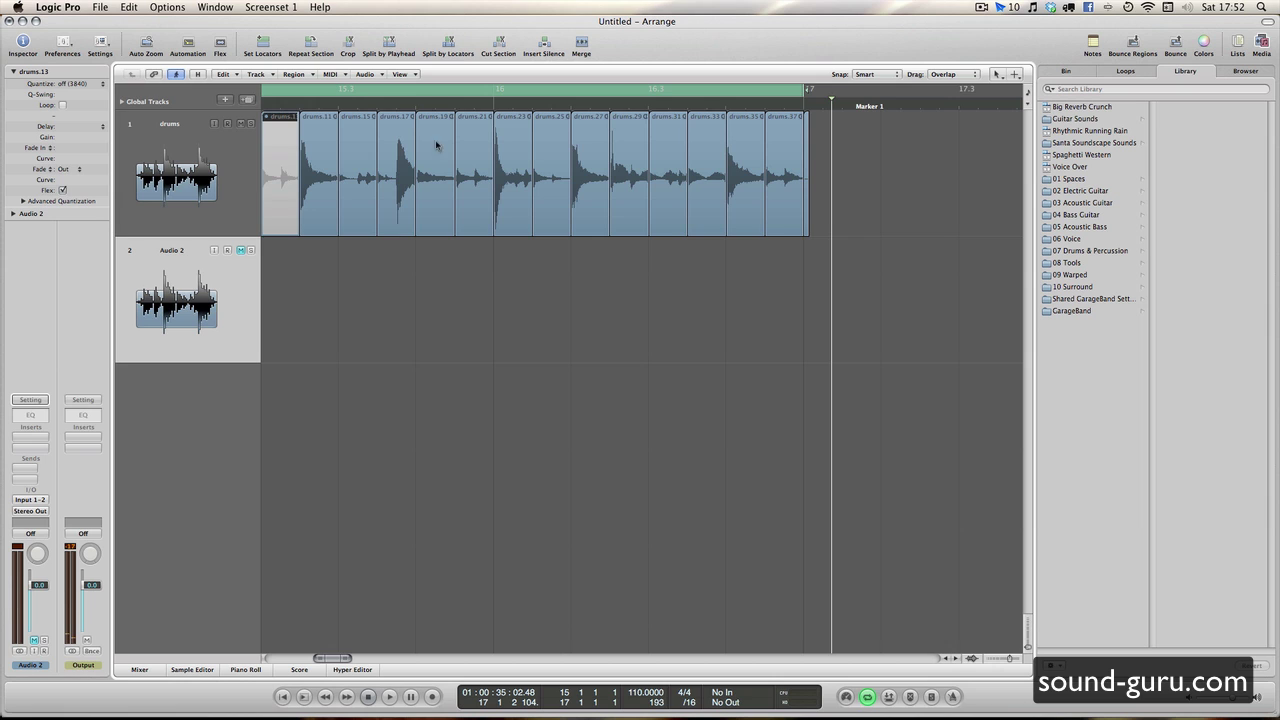
pyautogui.press('space')
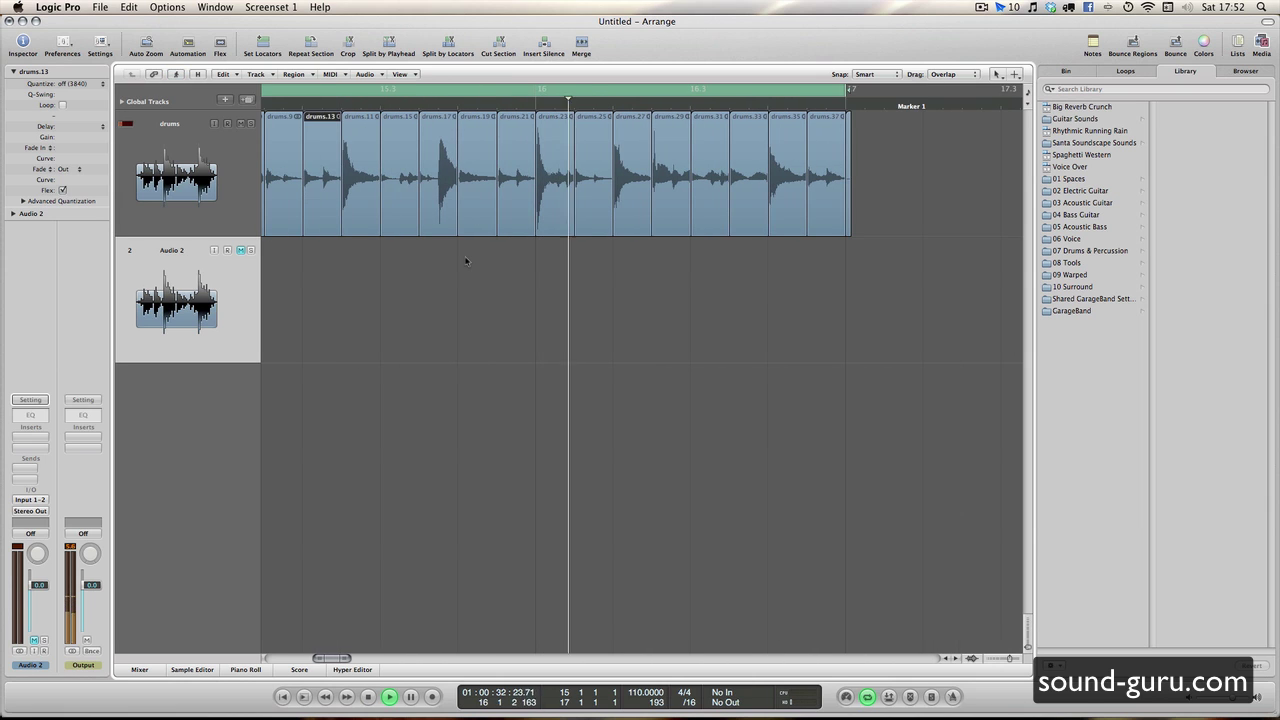
pyautogui.press('space')
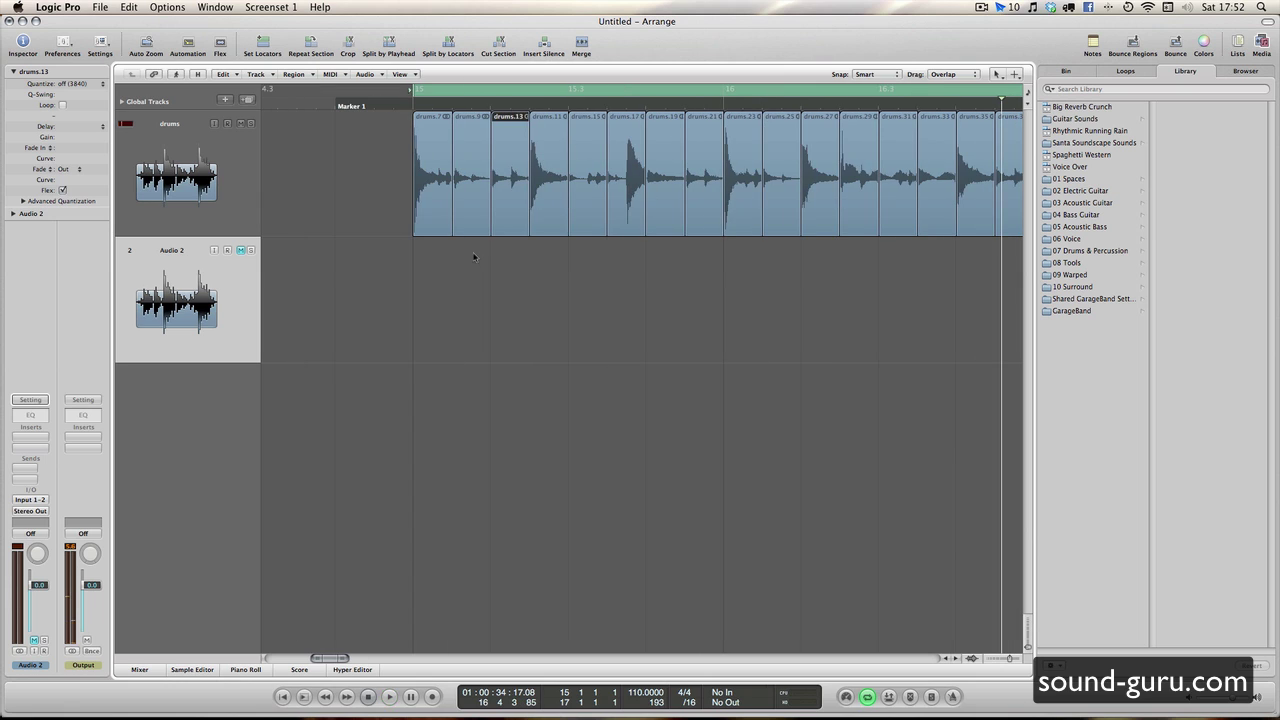
# Step: Trim the snare slice at 15.2.3 to a short stub and loop it up to beat 15.3
pyautogui.click(558, 210)
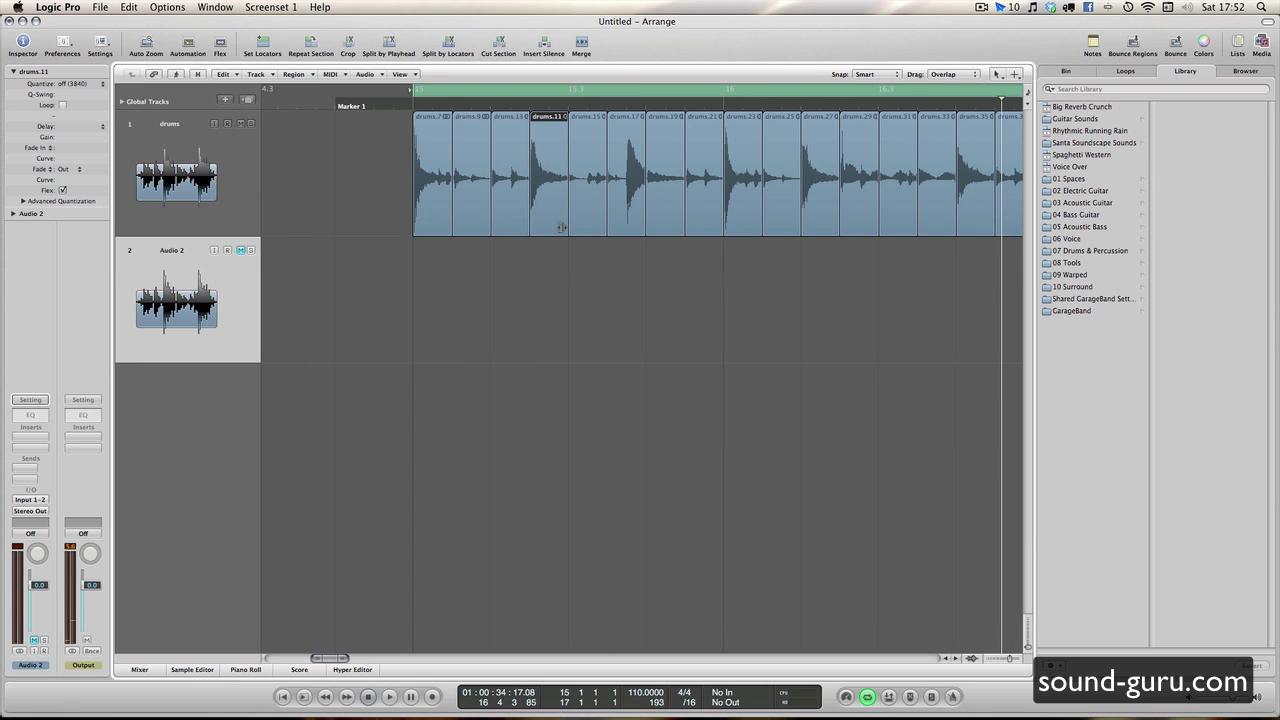
pyautogui.press('super+Right')
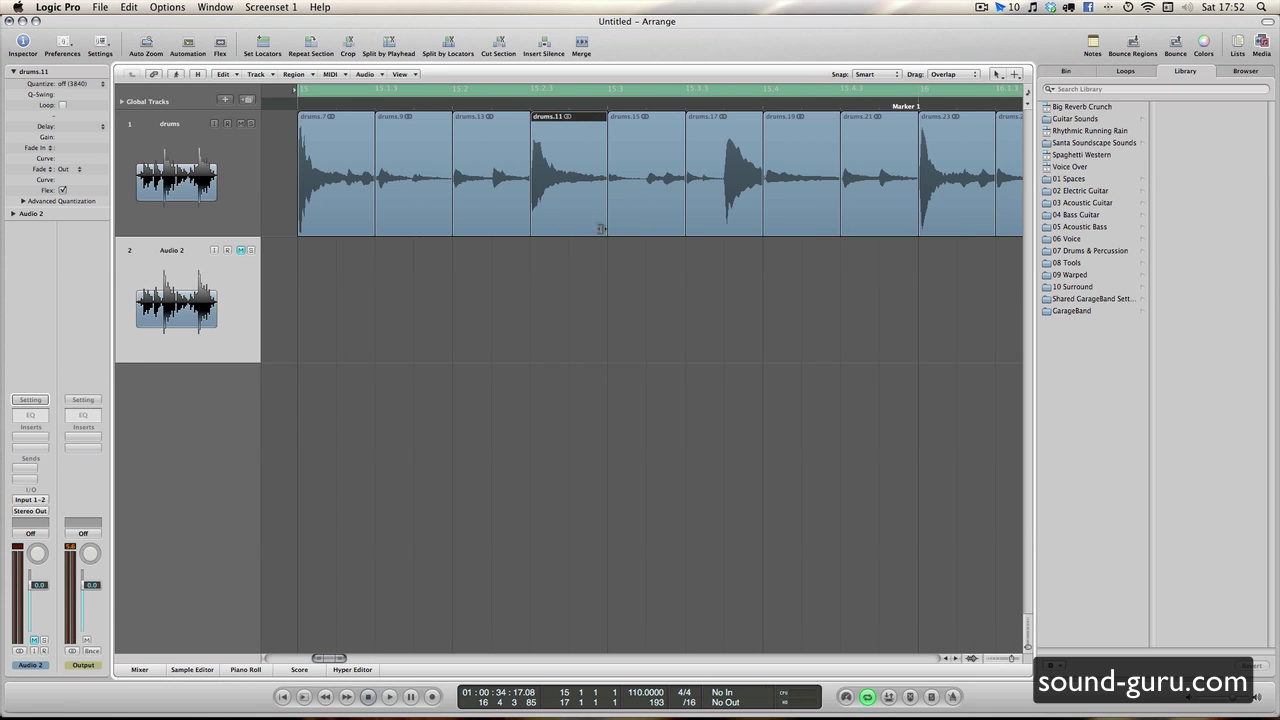
pyautogui.moveTo(601, 228); pyautogui.dragTo(543, 226)
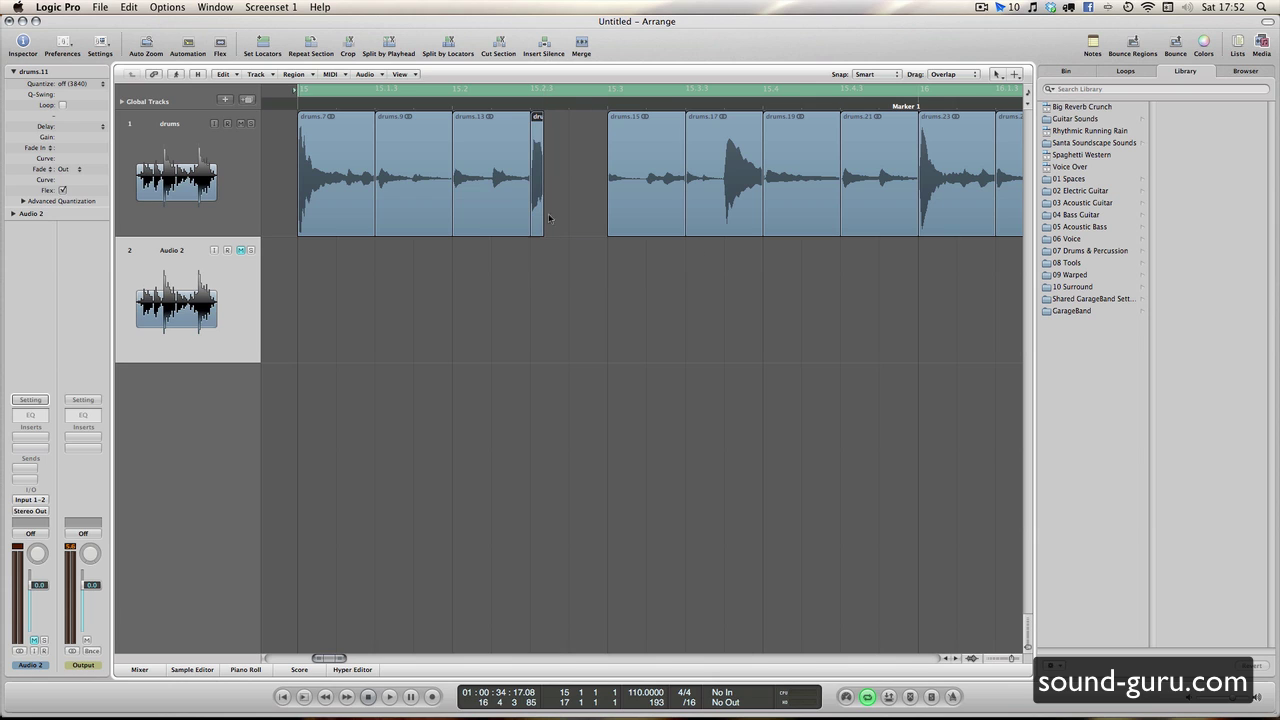
pyautogui.moveTo(542, 119); pyautogui.dragTo(604, 121)
# Step: Swap the looped stub with the slice at 15.2, using the Audio 2 track as a temporary holding place
pyautogui.click(480, 153)
pyautogui.moveTo(472, 163); pyautogui.dragTo(545, 290)
pyautogui.moveTo(538, 211); pyautogui.dragTo(461, 211)
pyautogui.moveTo(565, 311); pyautogui.dragTo(569, 226)
pyautogui.click(561, 381)
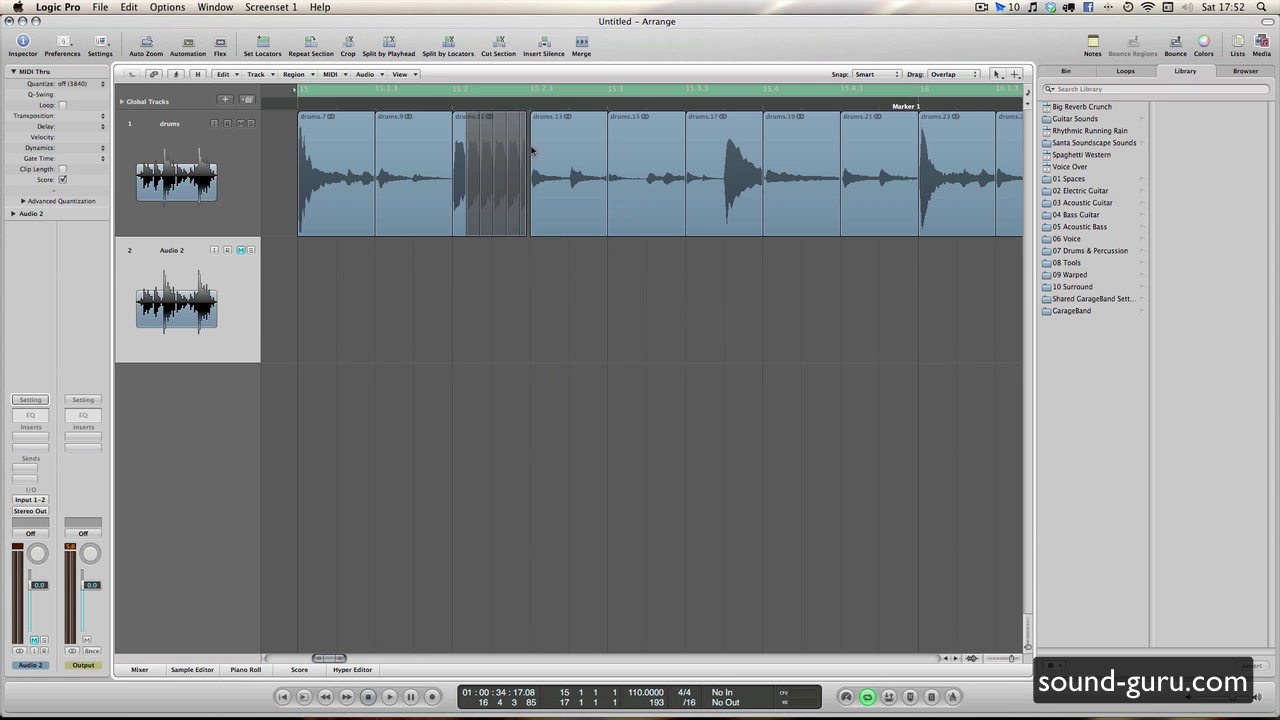
# Step: Extend the stub's loop to the start of the next slice at 15.2.3 and play the stutter
pyautogui.moveTo(528, 115); pyautogui.dragTo(530, 116)
pyautogui.click(528, 274)
pyautogui.press('super+Right')
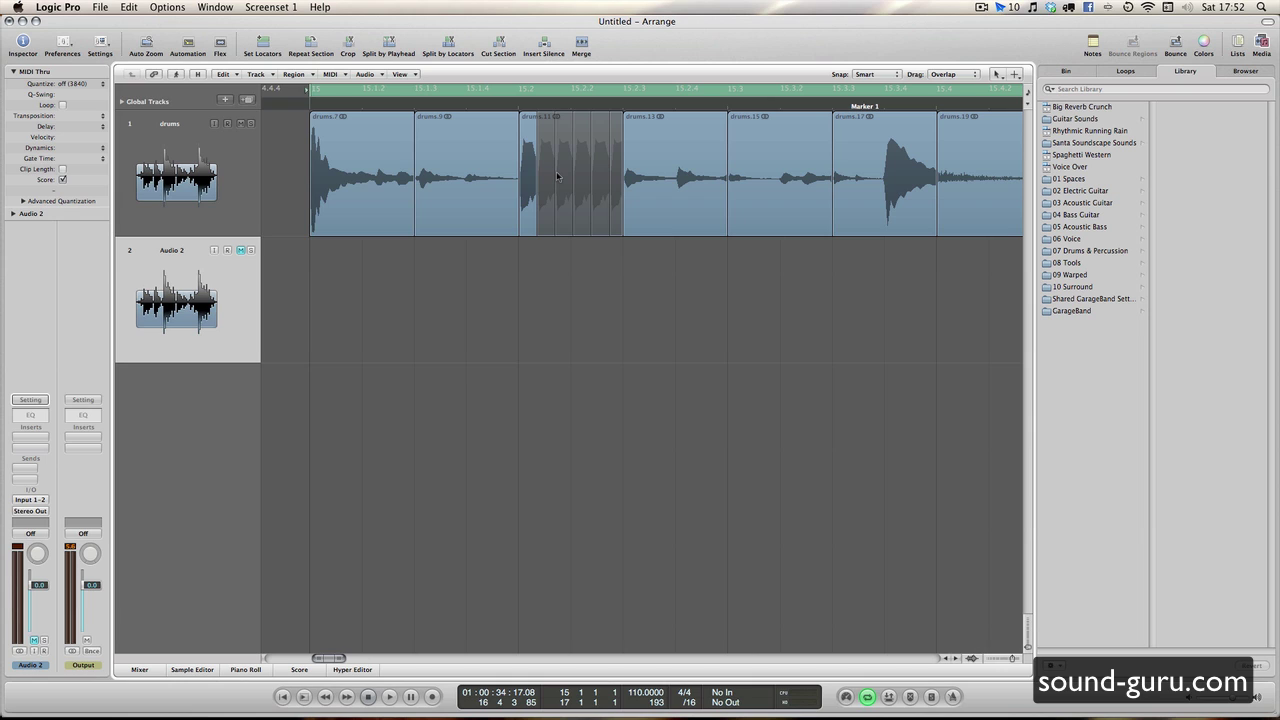
pyautogui.press('space')
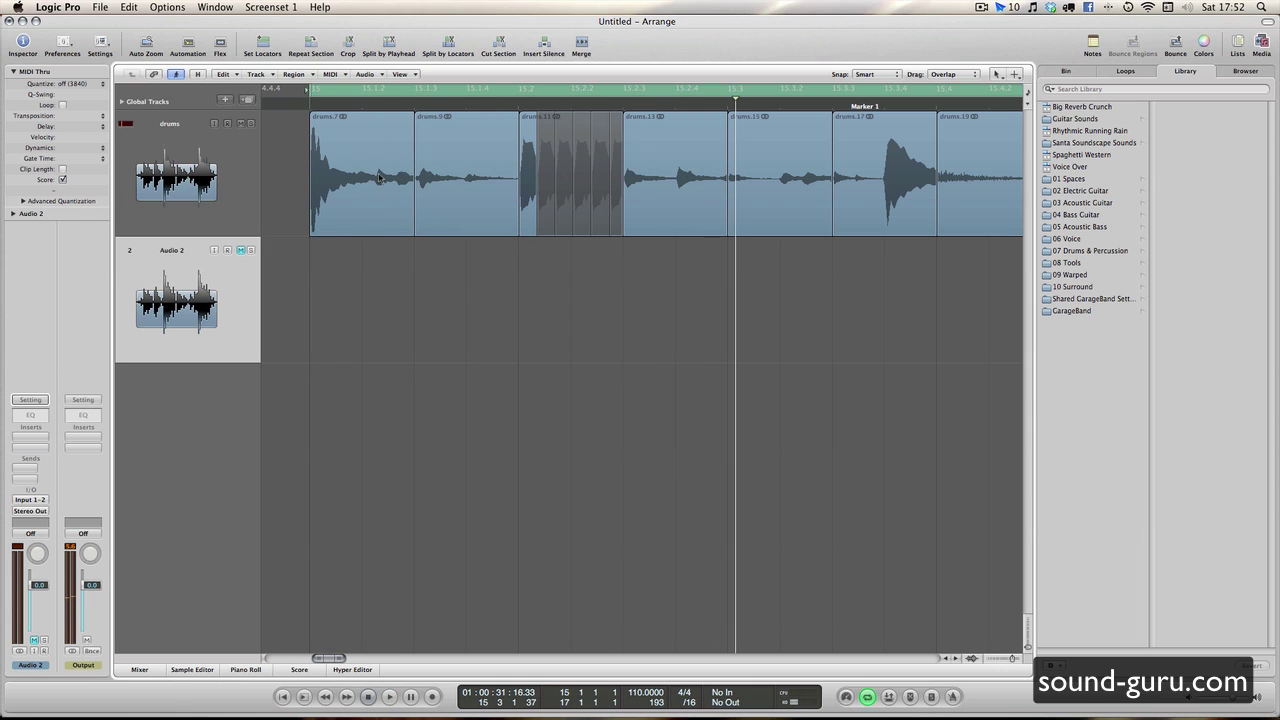
# Step: Insert a Channel EQ on the drums track, enable its high-cut band, adjust the band's settings, and close the plug-in
pyautogui.click(198, 174)
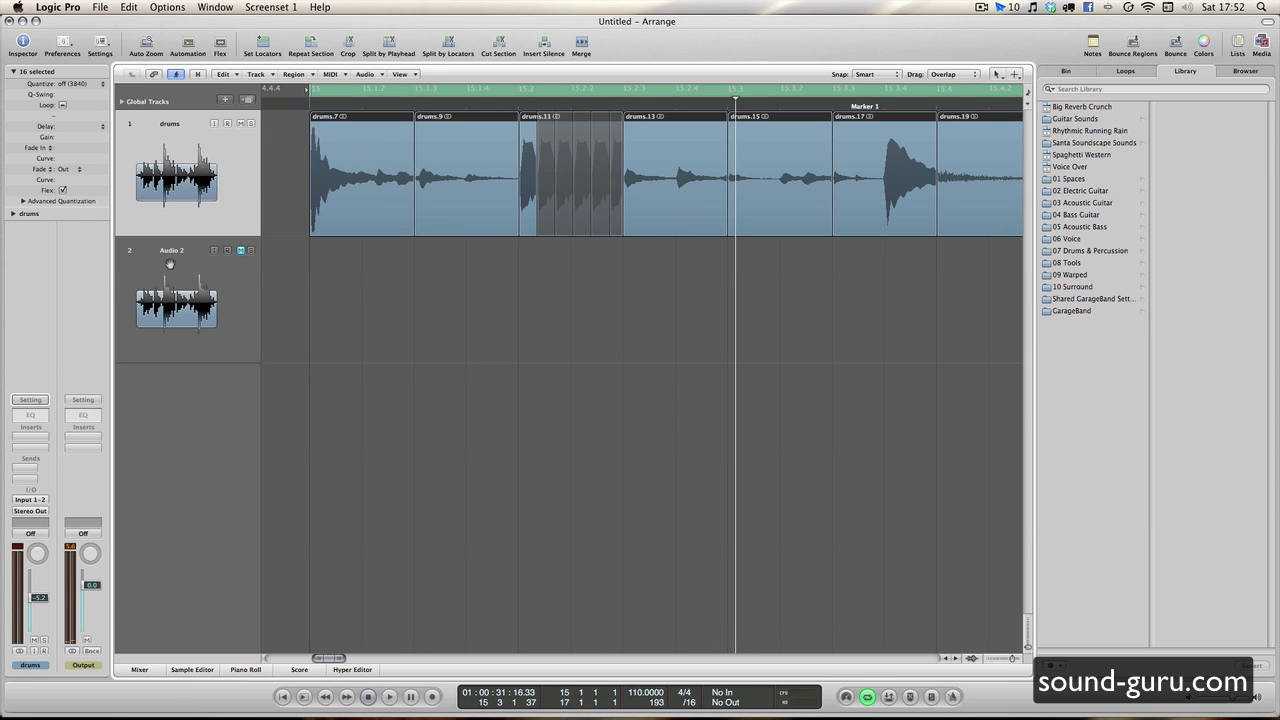
pyautogui.click(41, 419)
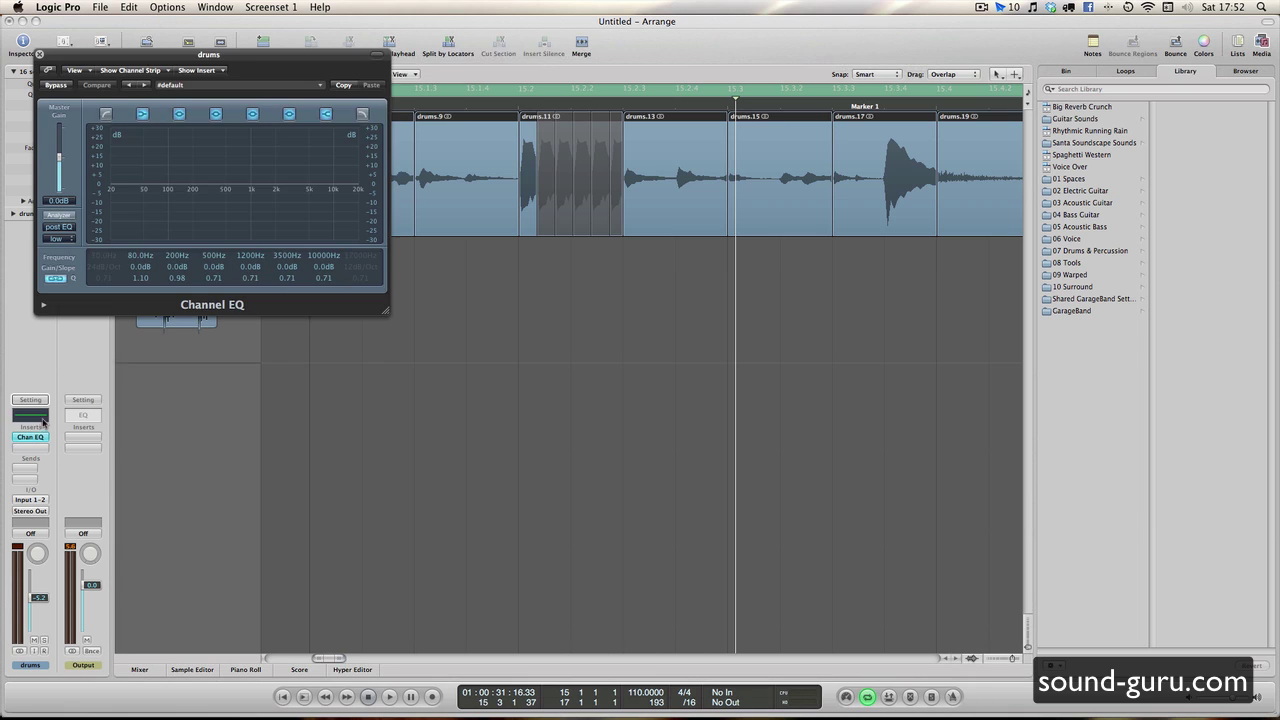
pyautogui.click(365, 112)
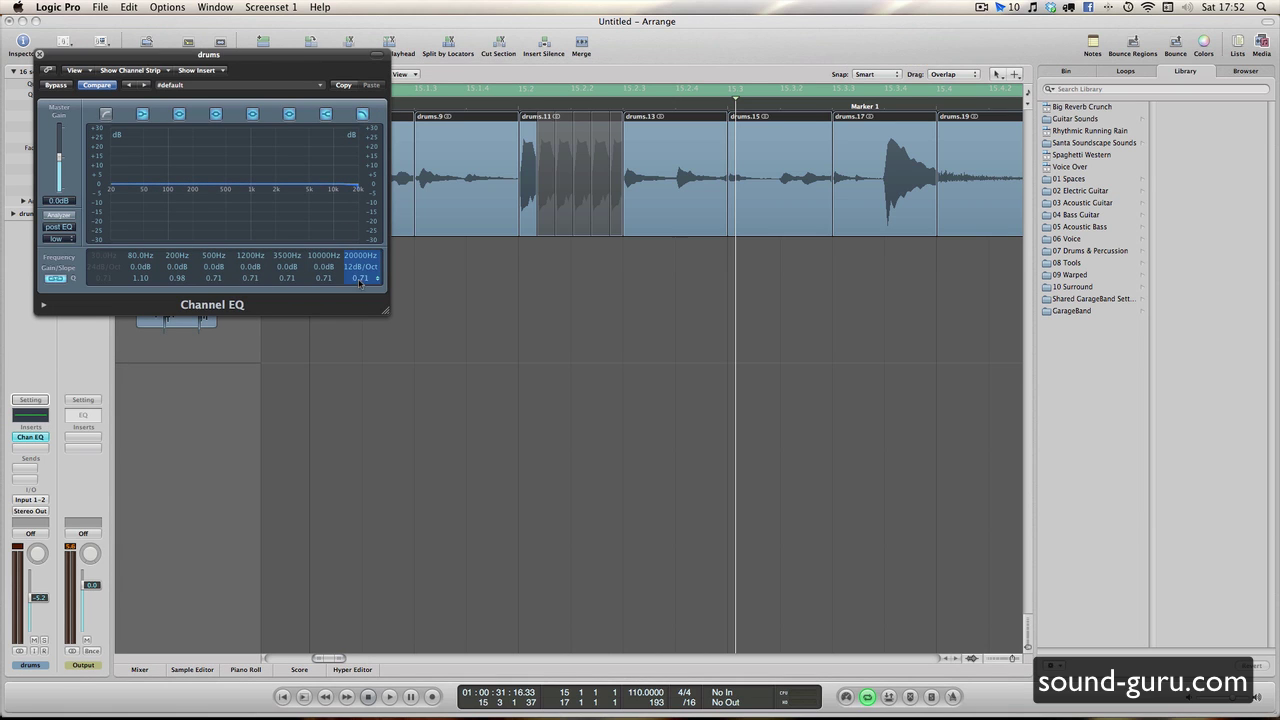
pyautogui.moveTo(366, 266); pyautogui.dragTo(364, 275)
pyautogui.click(40, 54)
# Step: Show track automation and display the Channel EQ's High Cut Frequency on the drums track
pyautogui.click(540, 246)
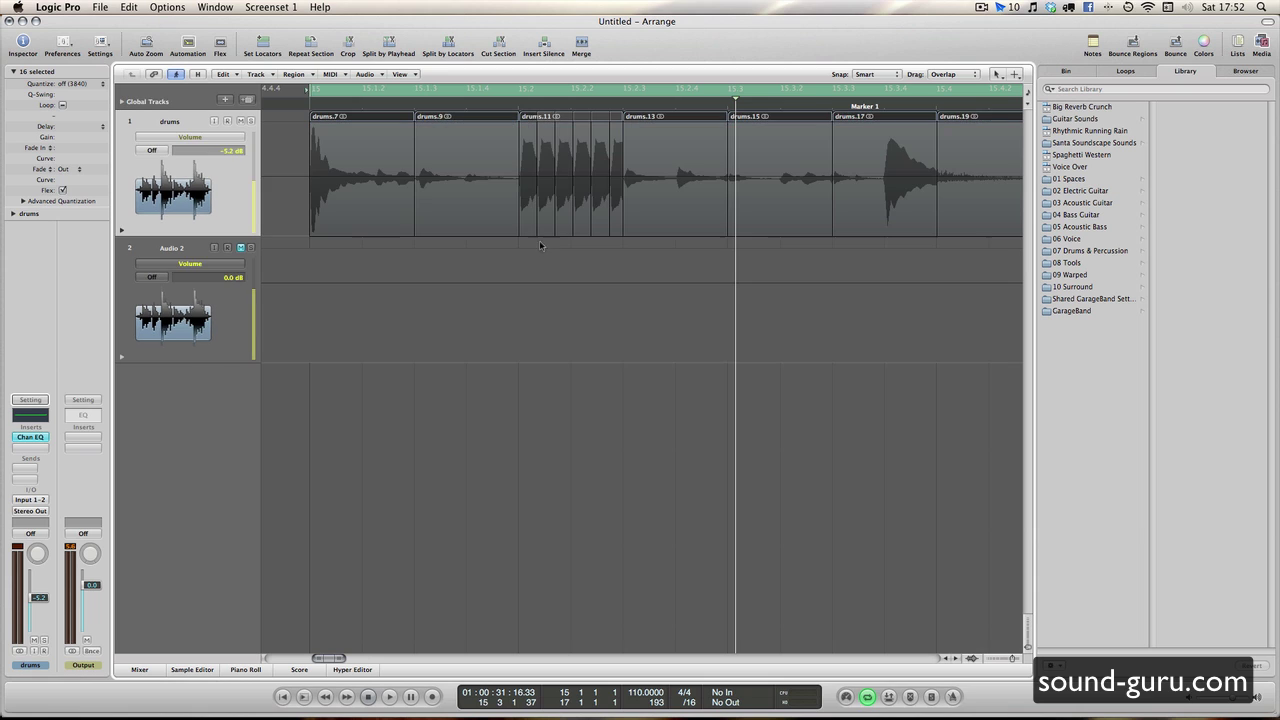
pyautogui.click(200, 137)
pyautogui.moveTo(240, 107)
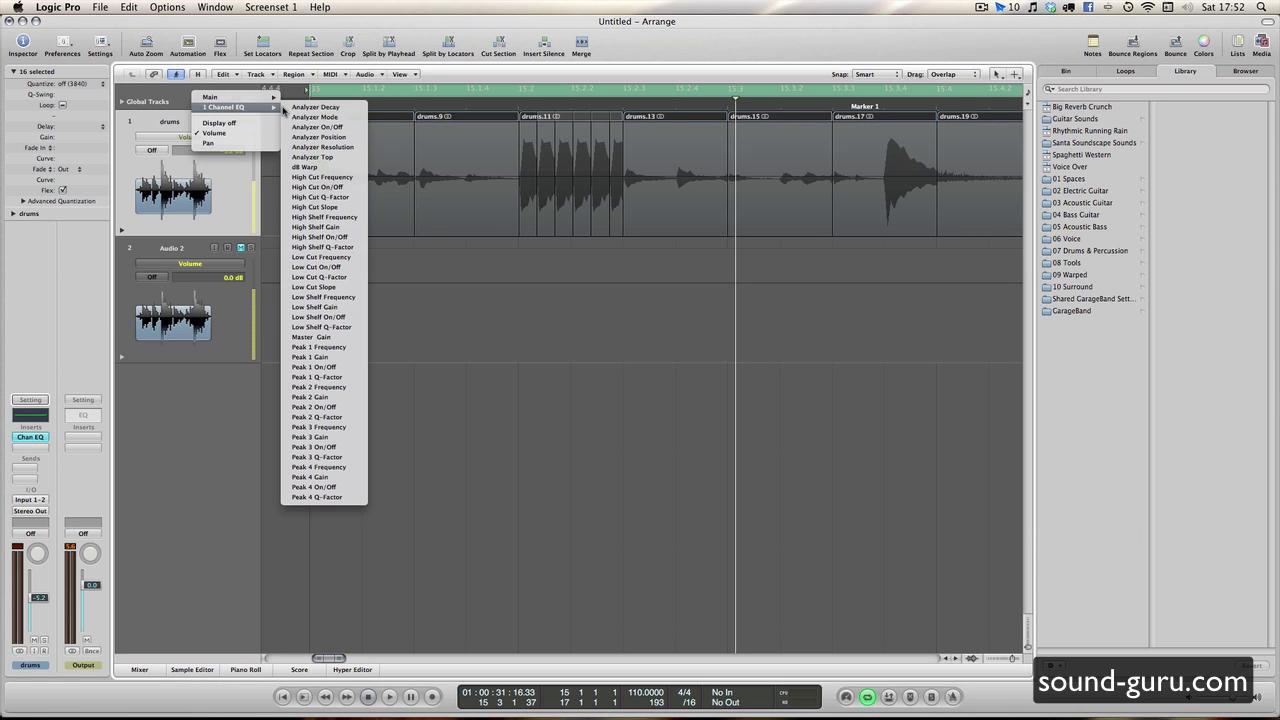
pyautogui.click(318, 177)
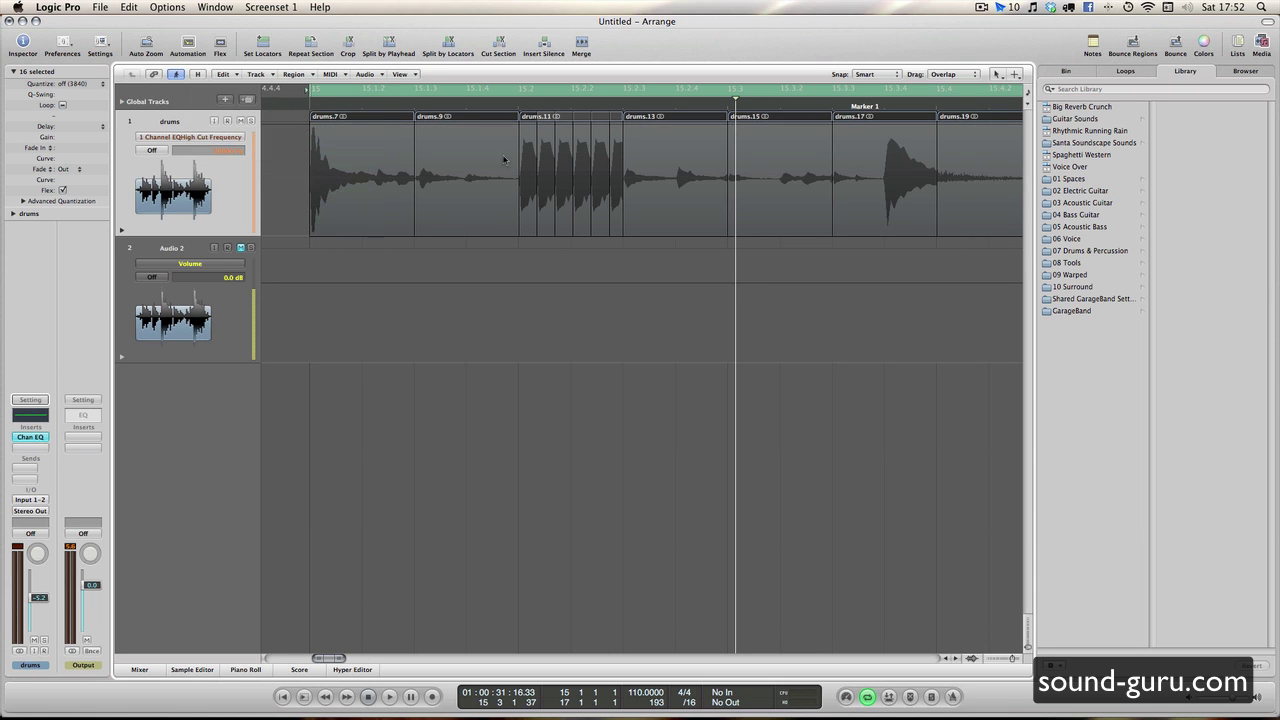
# Step: Draw a high-cut sweep across the stuttered slice, falling from 20000 Hz to about 1780 Hz, and play it
pyautogui.click(623, 126)
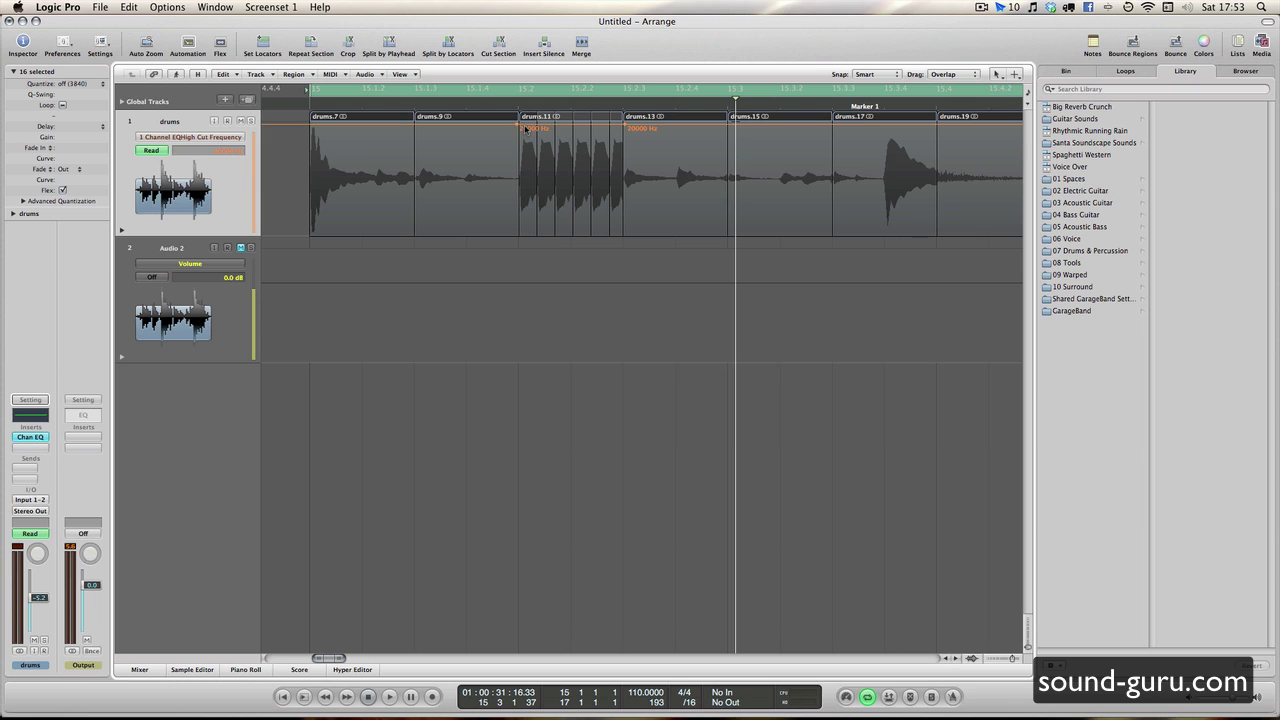
pyautogui.moveTo(624, 128); pyautogui.dragTo(622, 162)
pyautogui.press('space')
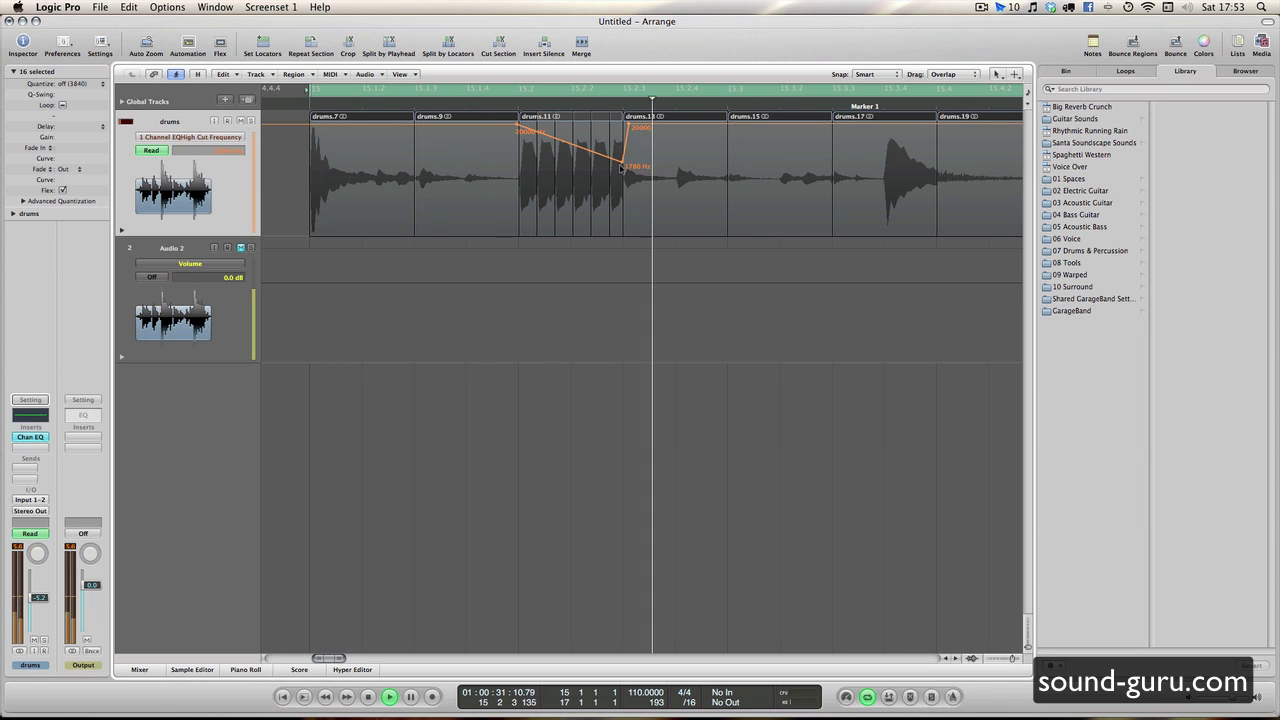
# Step: Reshape the high-cut sweep to rise from about 390 Hz to about 8600 Hz across the stuttered slice, and play it
pyautogui.moveTo(524, 130); pyautogui.dragTo(522, 187)
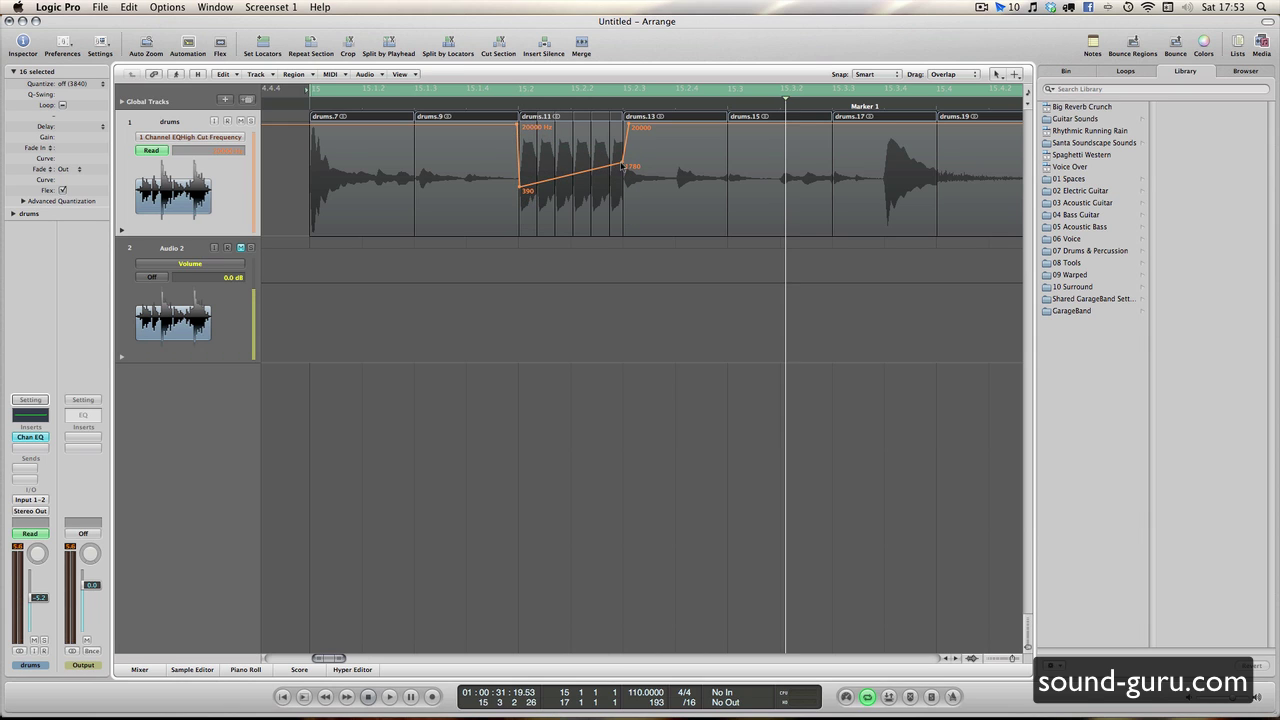
pyautogui.moveTo(622, 162); pyautogui.dragTo(622, 136)
pyautogui.press('space')
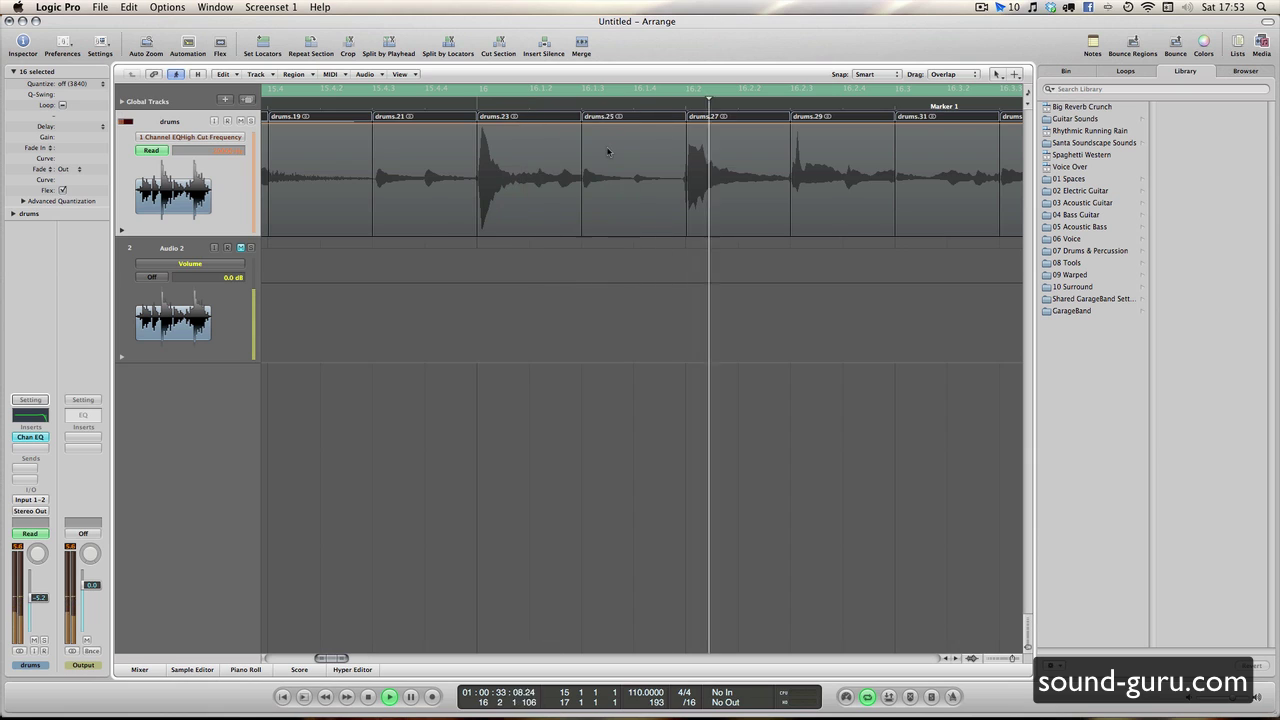
pyautogui.press('space')
# Step: Insert Apple's AUPitch Audio Unit in stereo below the Channel EQ on the drums track
pyautogui.click(228, 136)
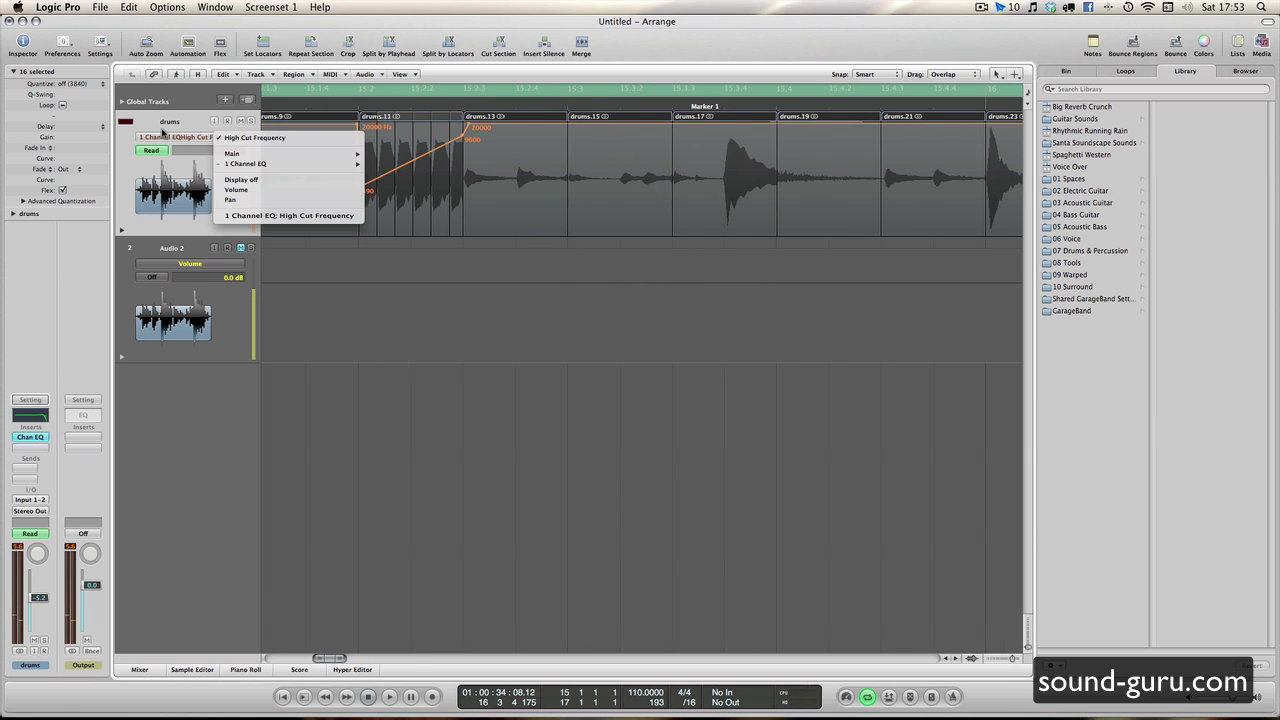
pyautogui.click(73, 472)
pyautogui.click(40, 449)
pyautogui.moveTo(53, 492)
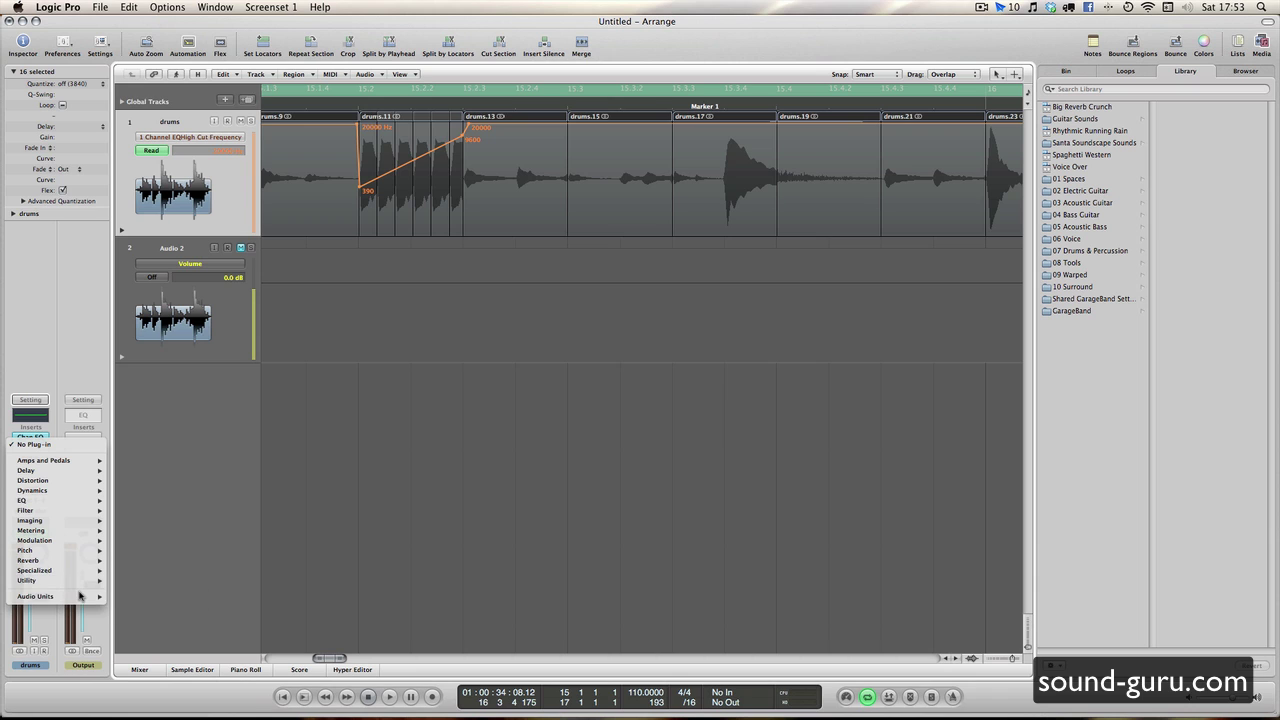
pyautogui.moveTo(80, 596)
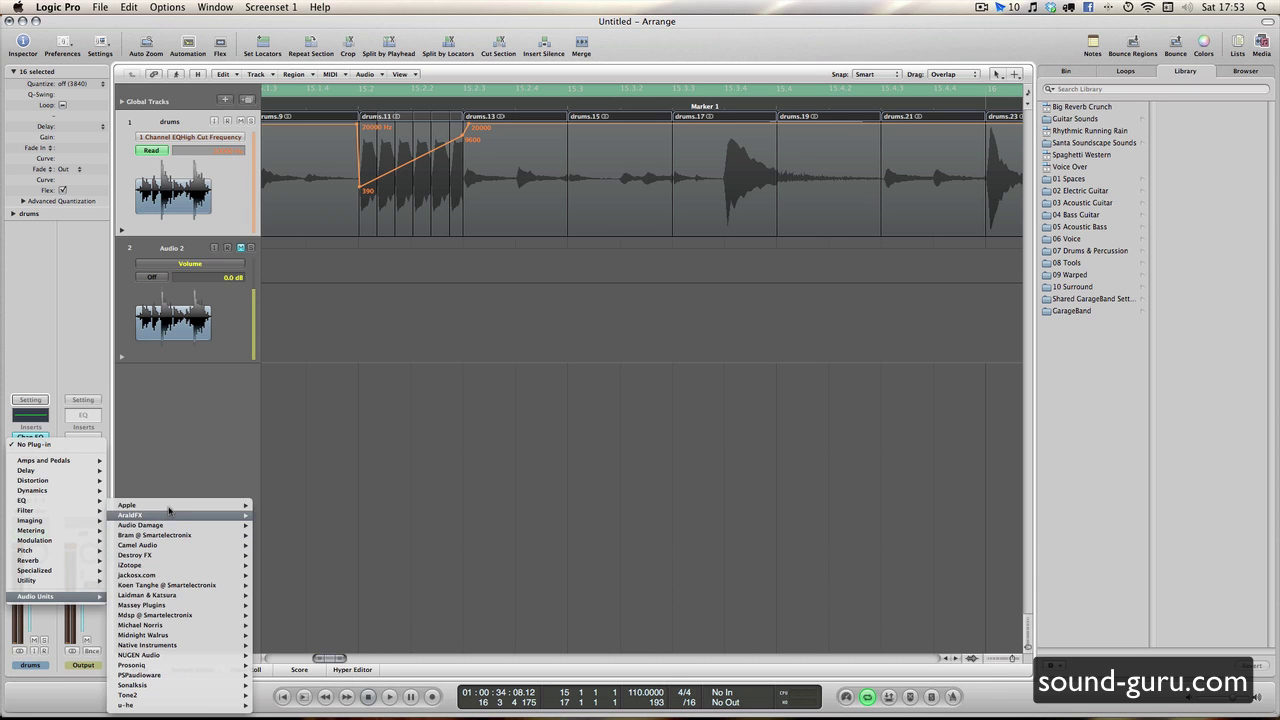
pyautogui.moveTo(180, 506)
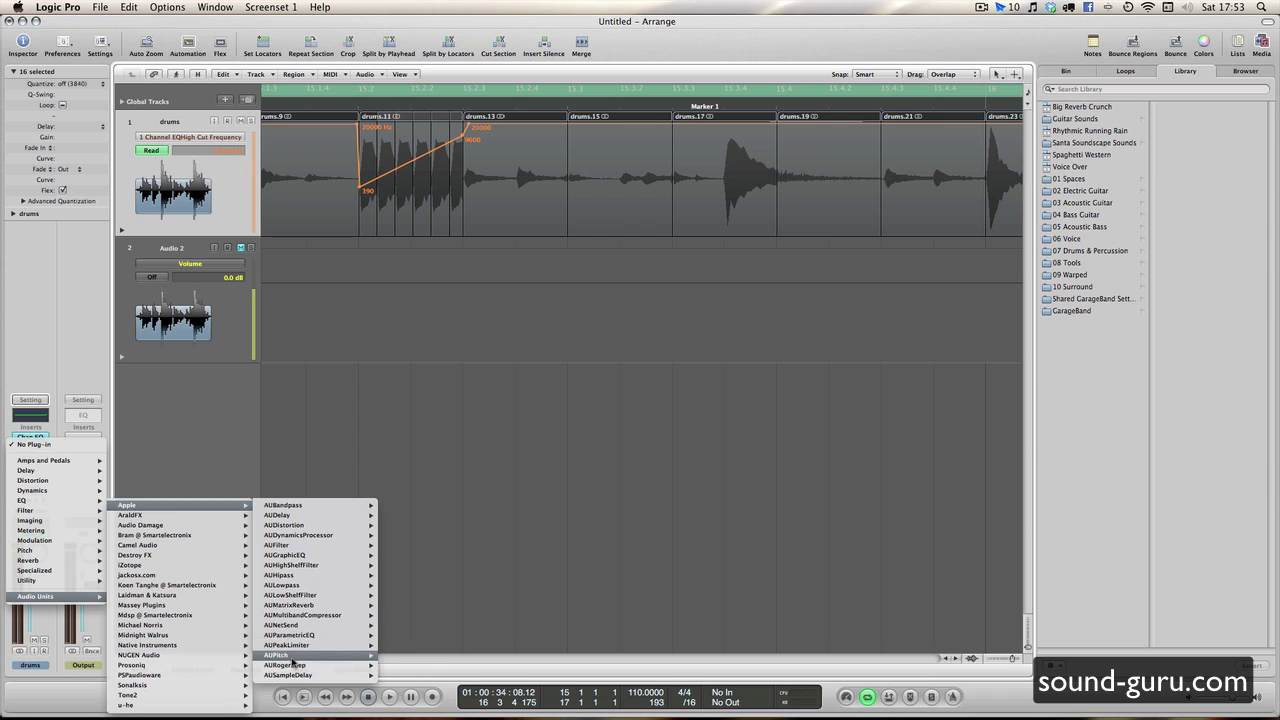
pyautogui.moveTo(302, 633)
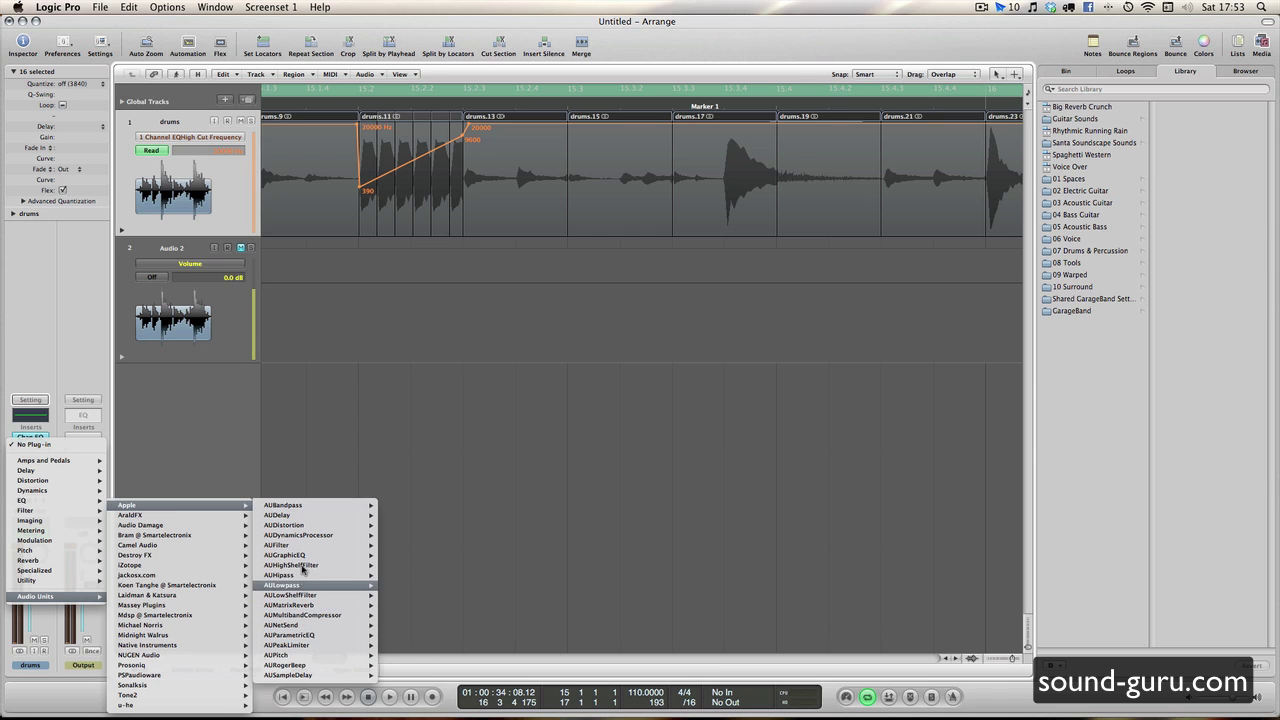
pyautogui.moveTo(306, 657)
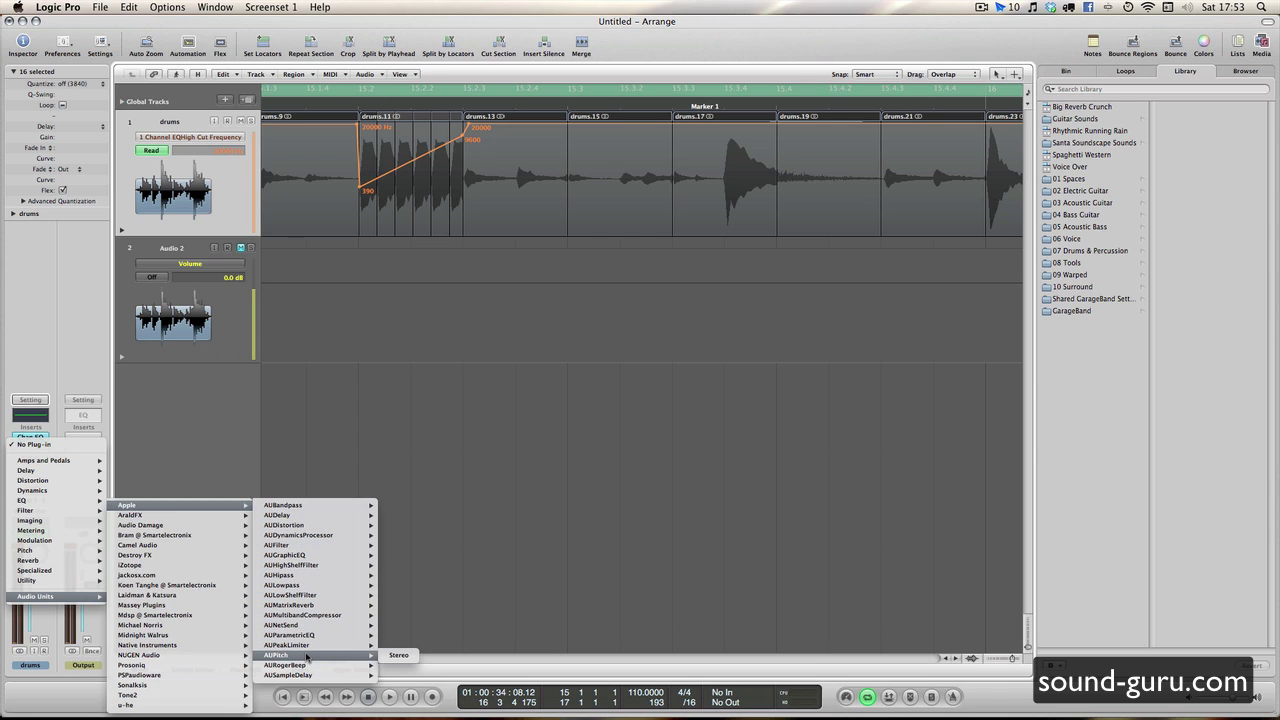
pyautogui.click(392, 657)
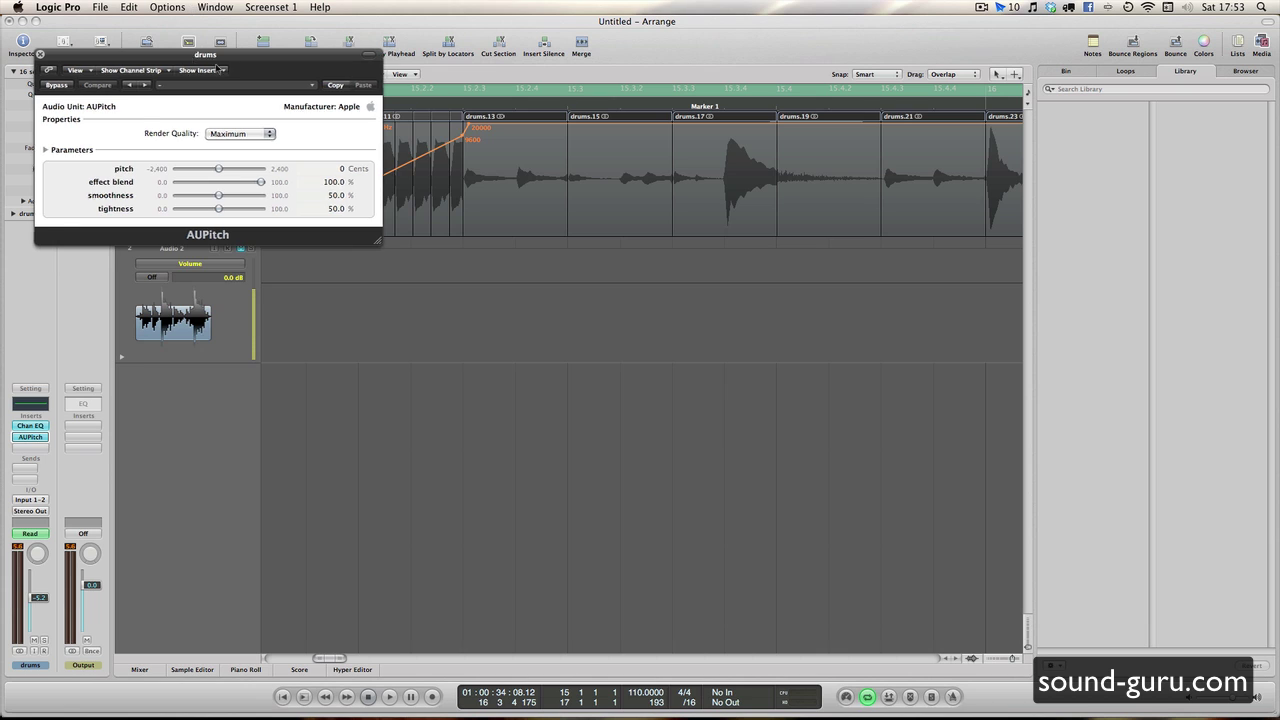
# Step: Close the AUPitch window and display the AUPitch pitch automation on the drums track
pyautogui.moveTo(190, 56); pyautogui.dragTo(524, 273)
pyautogui.hscroll(-5, 520, 222)
pyautogui.hscroll(3, 524, 224)
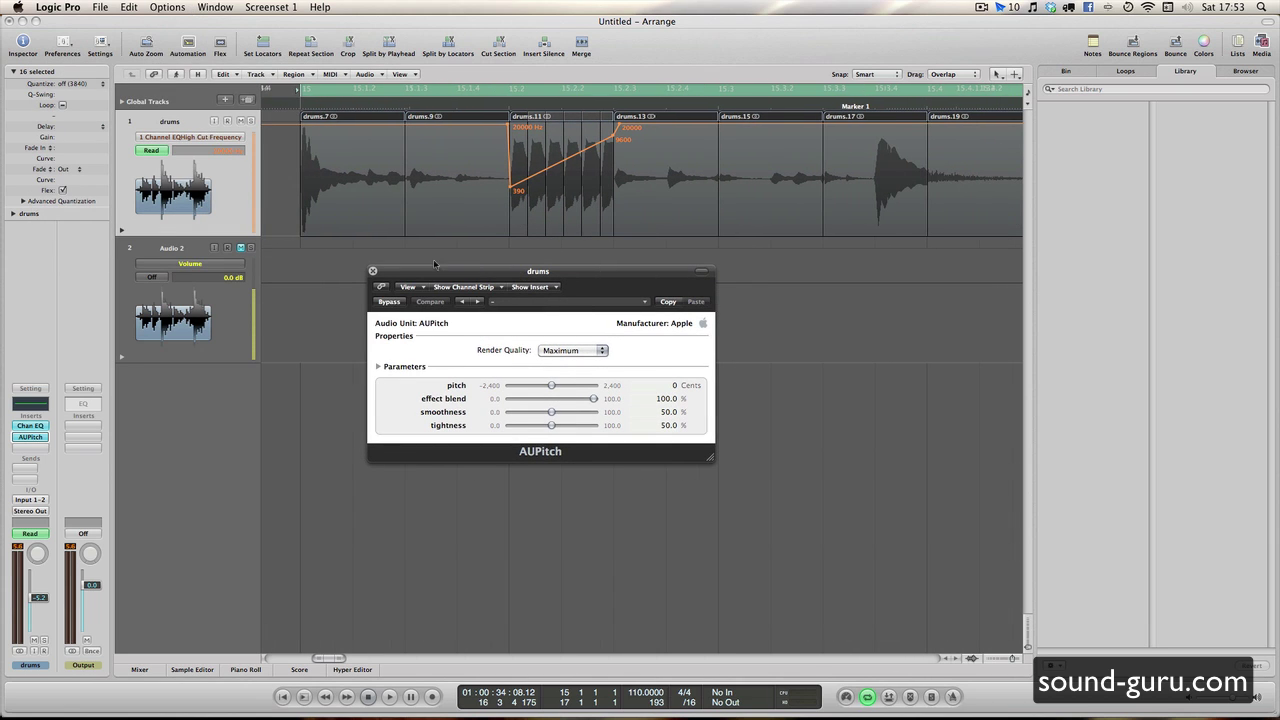
pyautogui.click(372, 270)
pyautogui.click(218, 138)
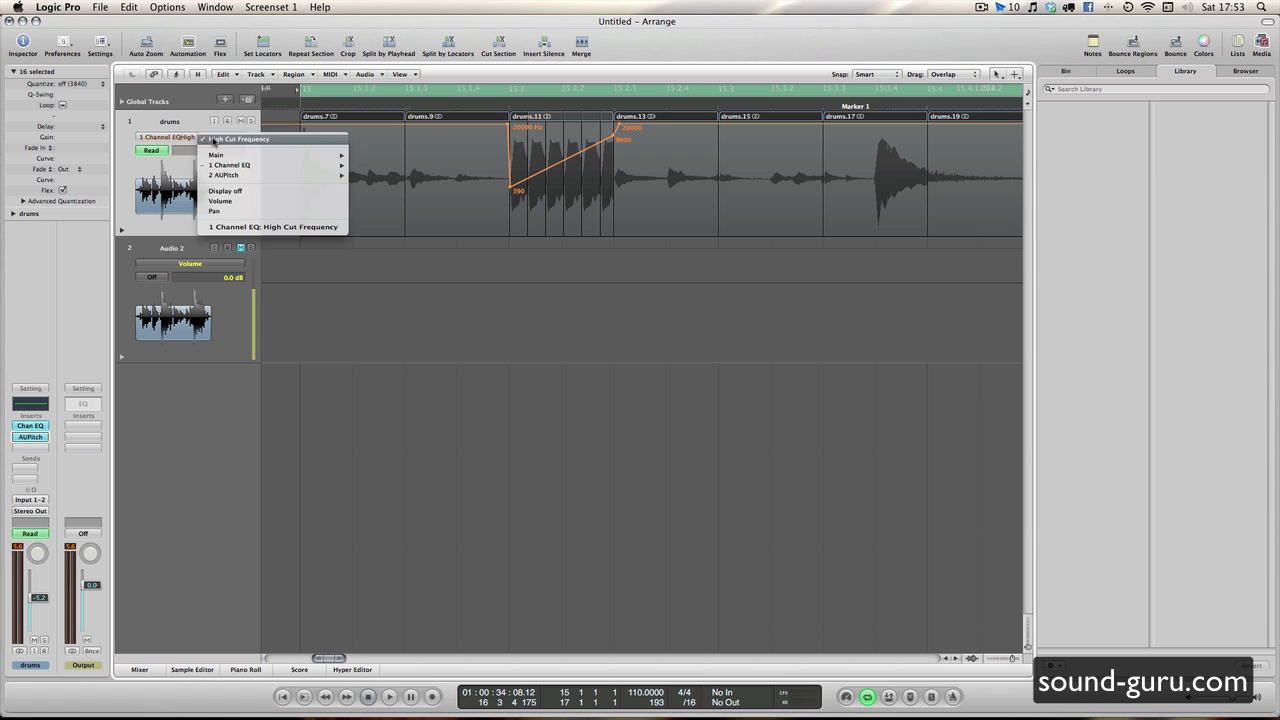
pyautogui.moveTo(252, 175)
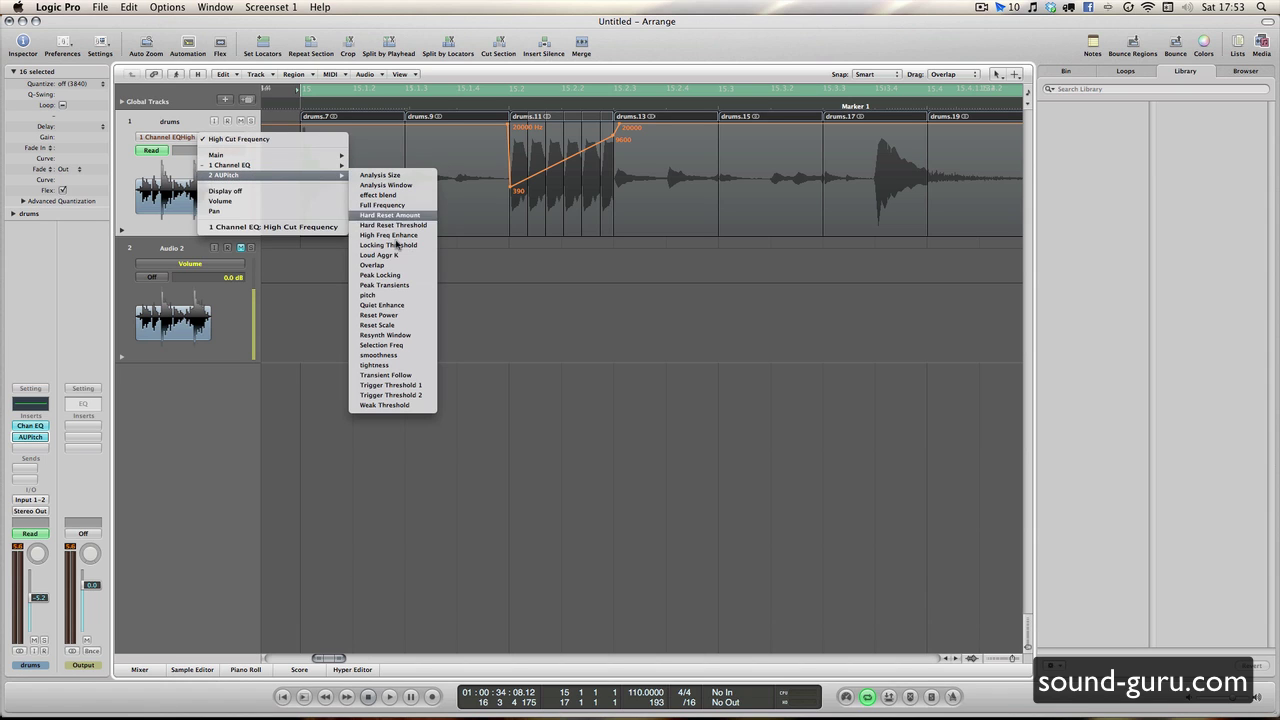
pyautogui.click(395, 296)
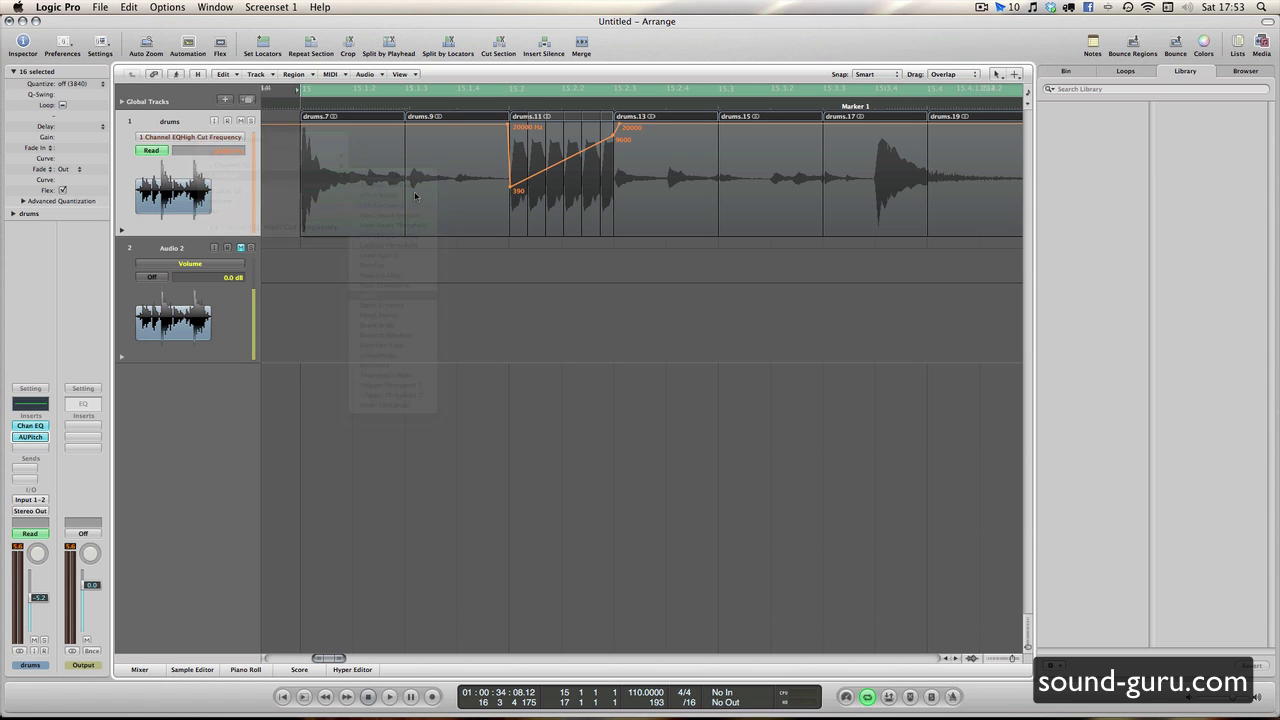
# Step: Draw a pitch rise from 0 to about +1730 cents across the stuttered slice, dropping back to 0 after it, and play it
pyautogui.click(505, 179)
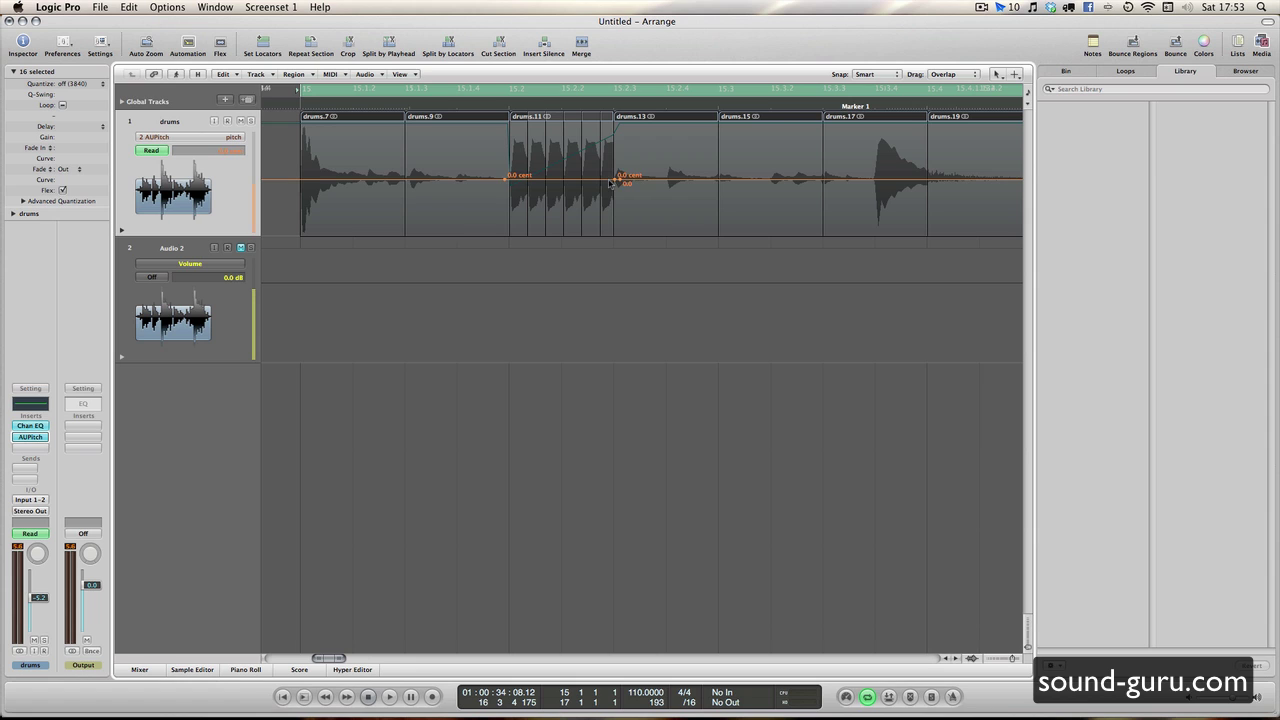
pyautogui.moveTo(617, 183); pyautogui.dragTo(614, 138)
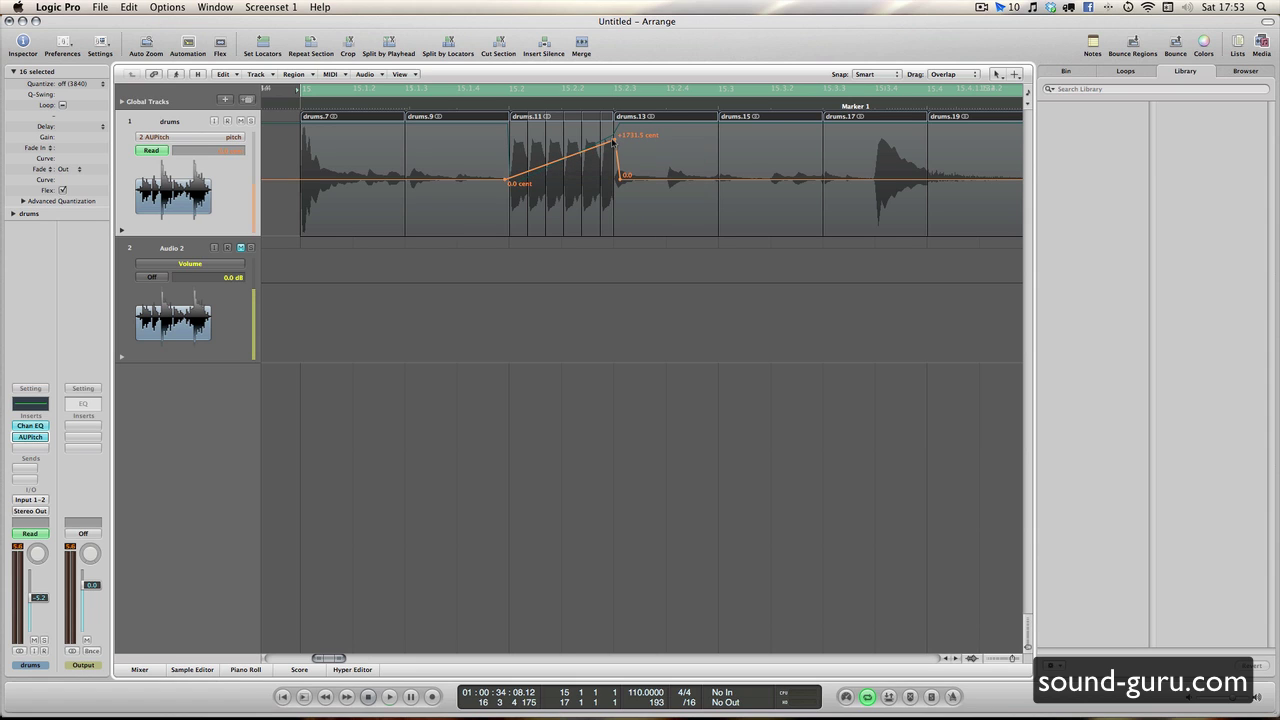
pyautogui.press('space')
pyautogui.press('space')
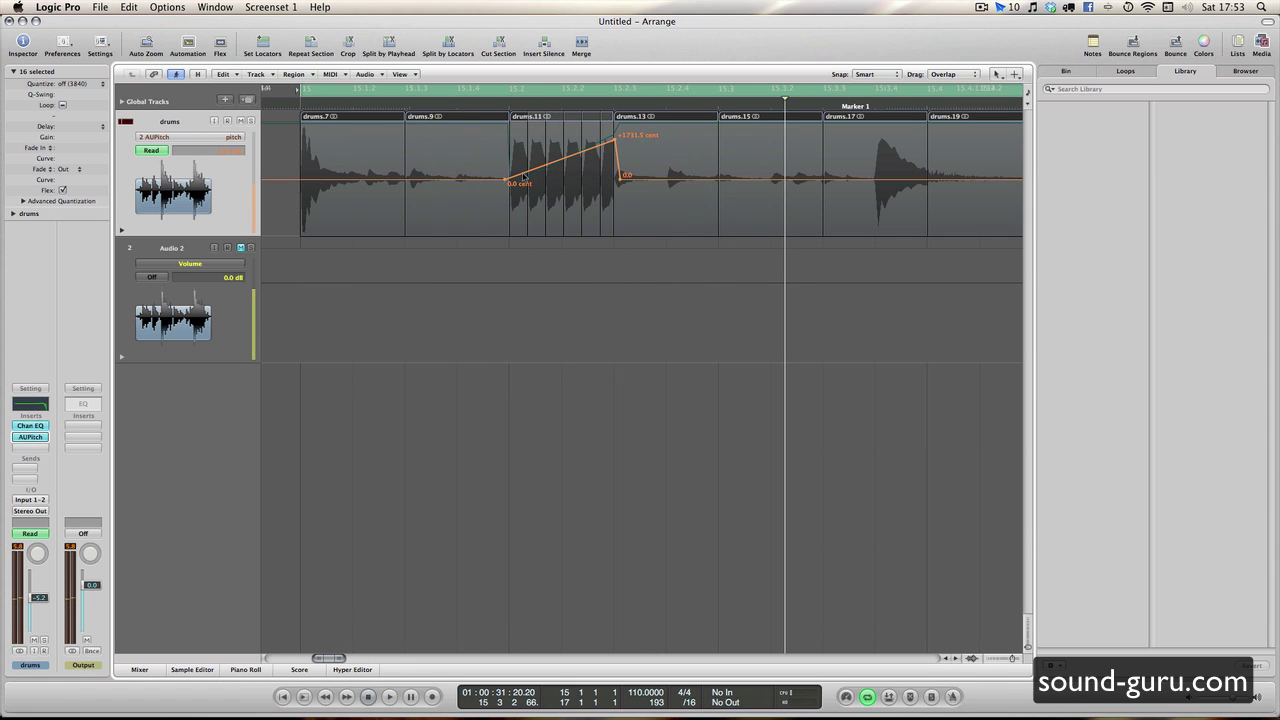
# Step: Bend the pitch rise over the stuttered slice into an upward-accelerating curve with the Automation Curve tool, and return to the Pointer tool
pyautogui.press('Escape')
pyautogui.press('w')
pyautogui.moveTo(548, 166); pyautogui.dragTo(560, 258)
pyautogui.press('Escape')
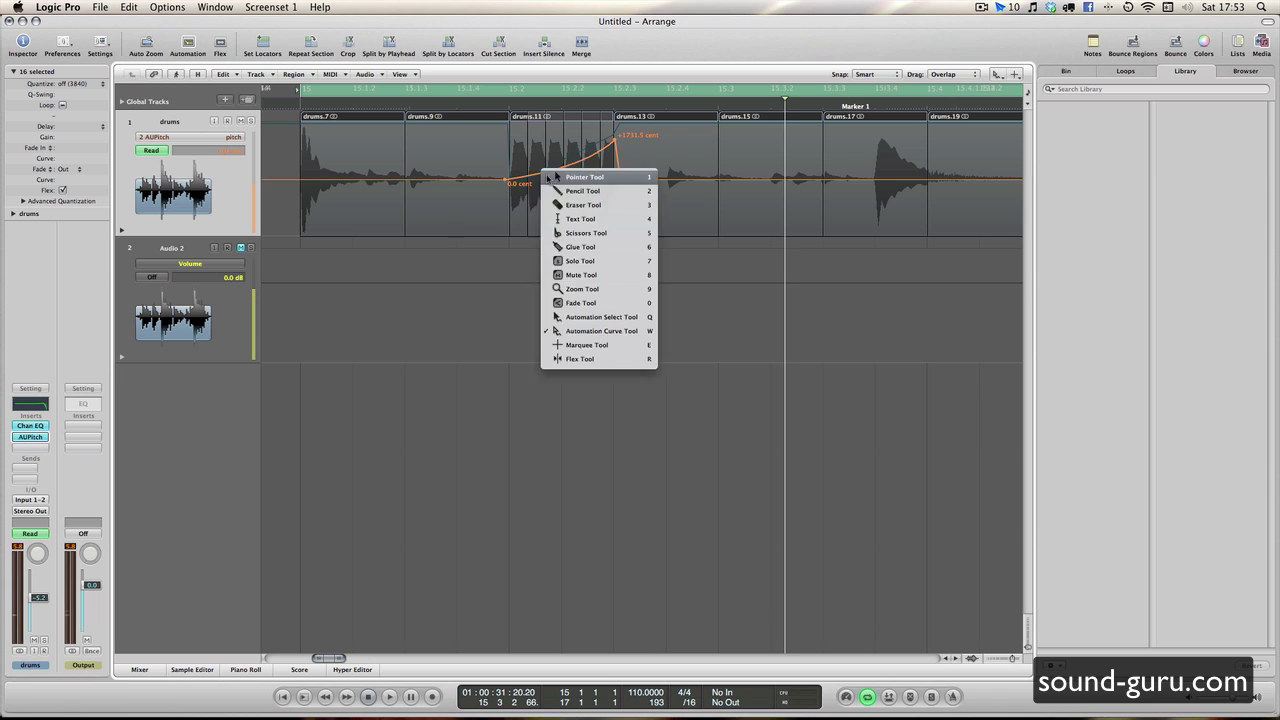
pyautogui.press('1')
# Step: Lower the pitch curve's peak to about +978 cents, shift its starting point to the stuttered slice's start, and play it
pyautogui.moveTo(614, 139); pyautogui.dragTo(614, 156)
pyautogui.press('space')
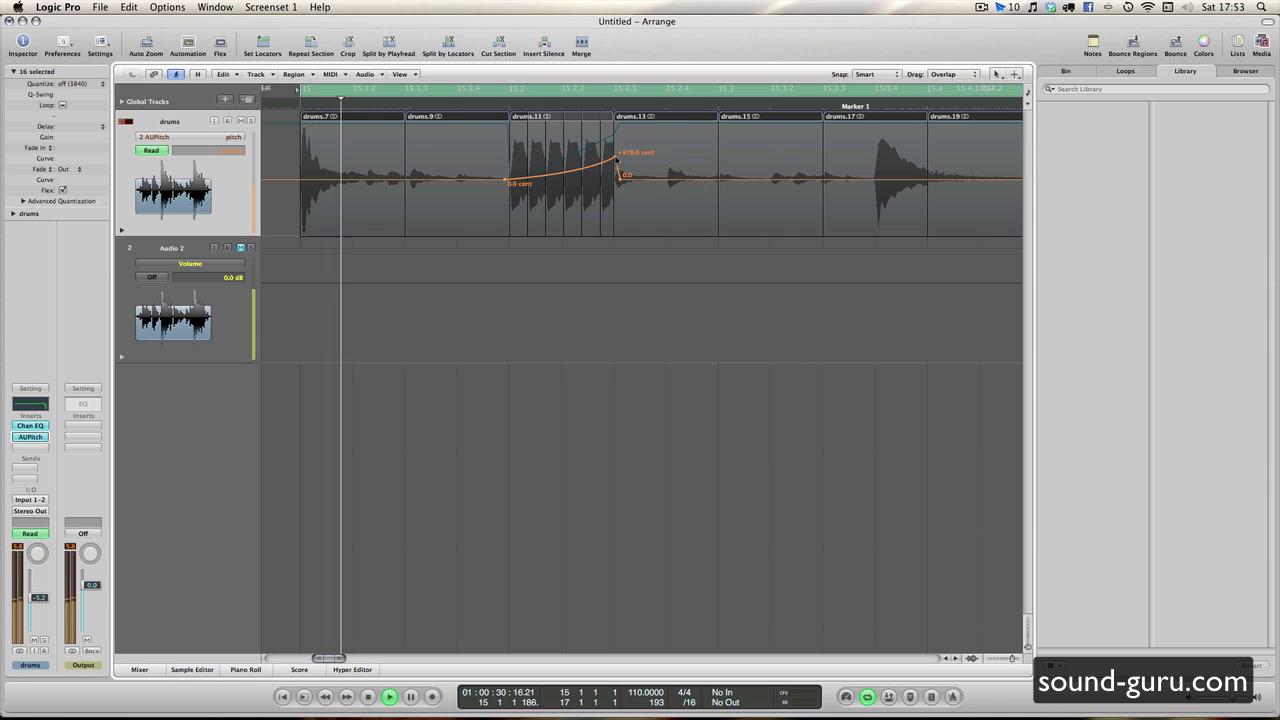
pyautogui.press('space')
pyautogui.moveTo(505, 179); pyautogui.dragTo(511, 179)
pyautogui.press('space')
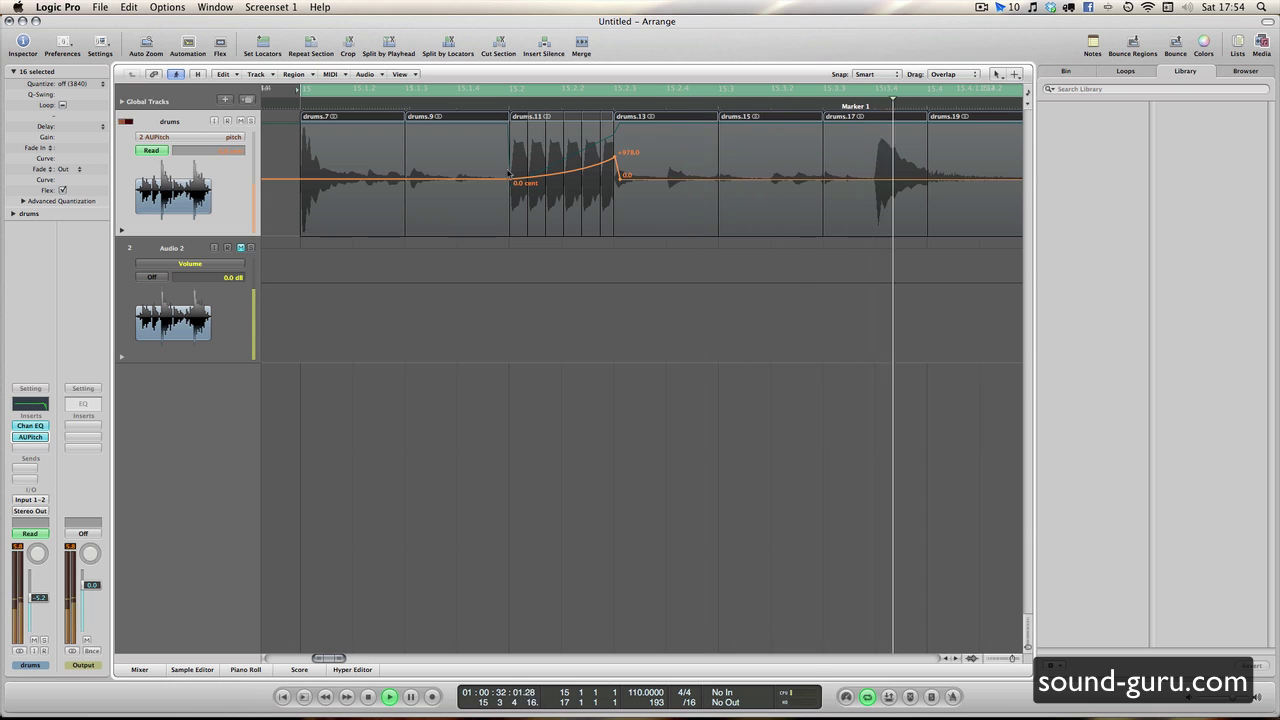
# Step: Hide the track automation and deselect all drum regions
pyautogui.hscroll(-3, 512, 172)
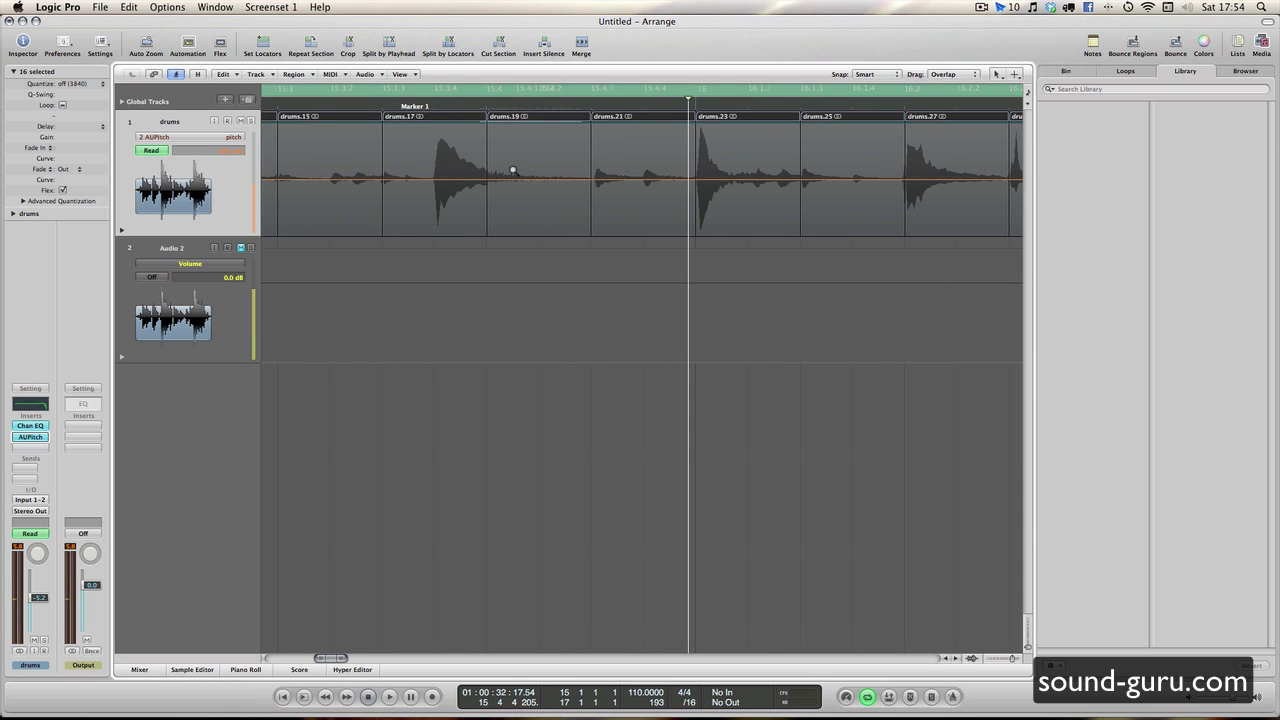
pyautogui.keyDown('ctrl'); pyautogui.keyDown('alt'); pyautogui.click(513, 170); pyautogui.keyUp('alt'); pyautogui.keyUp('ctrl')
pyautogui.keyDown('ctrl'); pyautogui.keyDown('alt'); pyautogui.click(513, 170); pyautogui.keyUp('alt'); pyautogui.keyUp('ctrl')
pyautogui.hscroll(-3, 512, 171)
pyautogui.press('a')
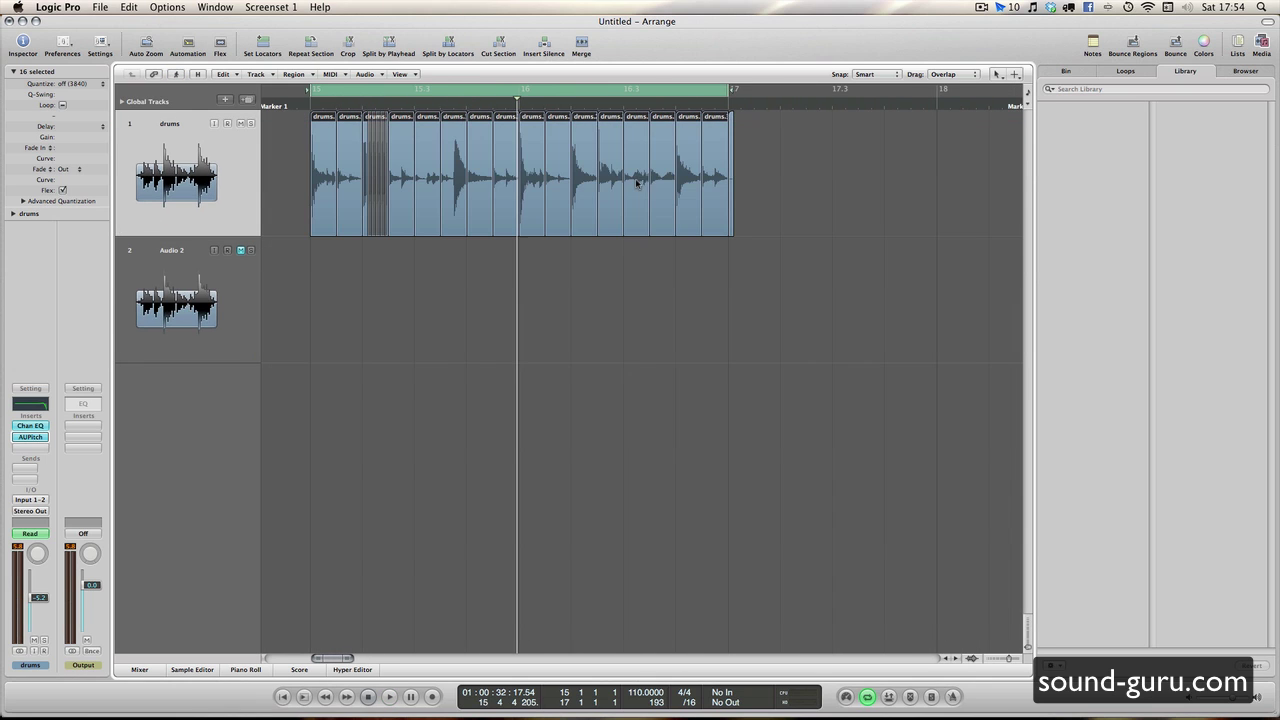
pyautogui.press('super+Right')
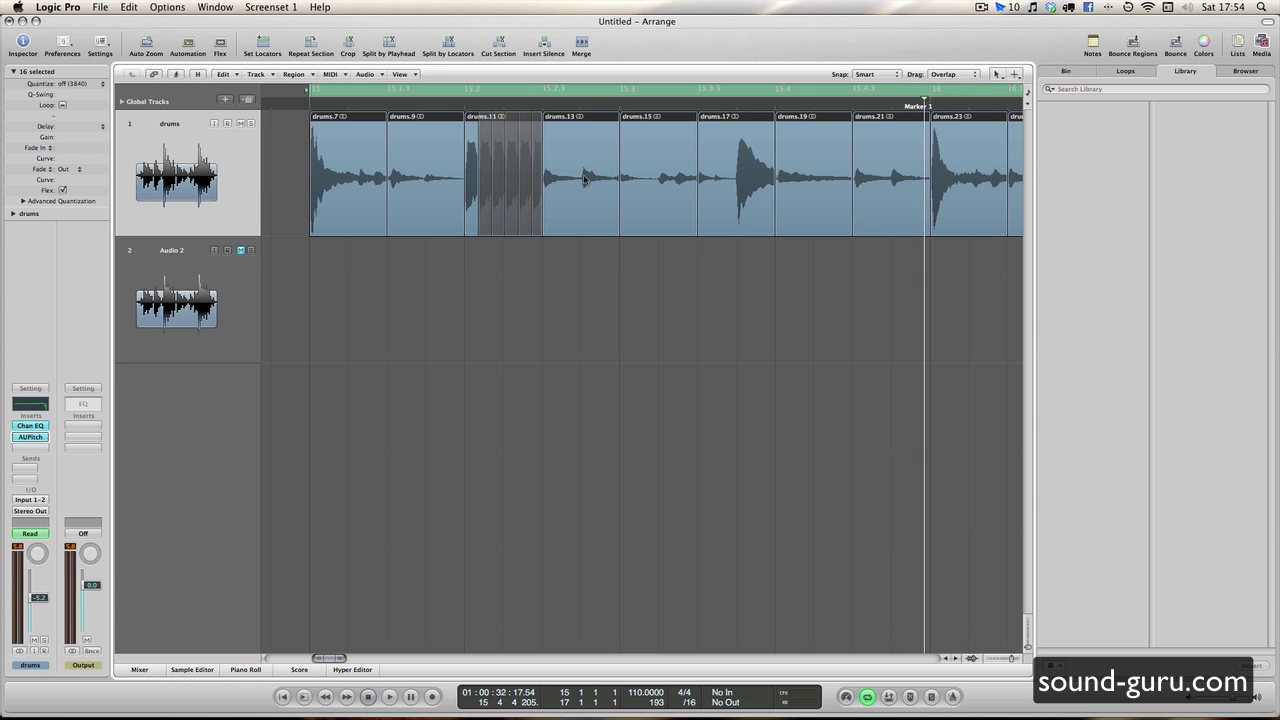
pyautogui.hscroll(7, 585, 178)
pyautogui.hscroll(-6, 585, 178)
pyautogui.click(615, 268)
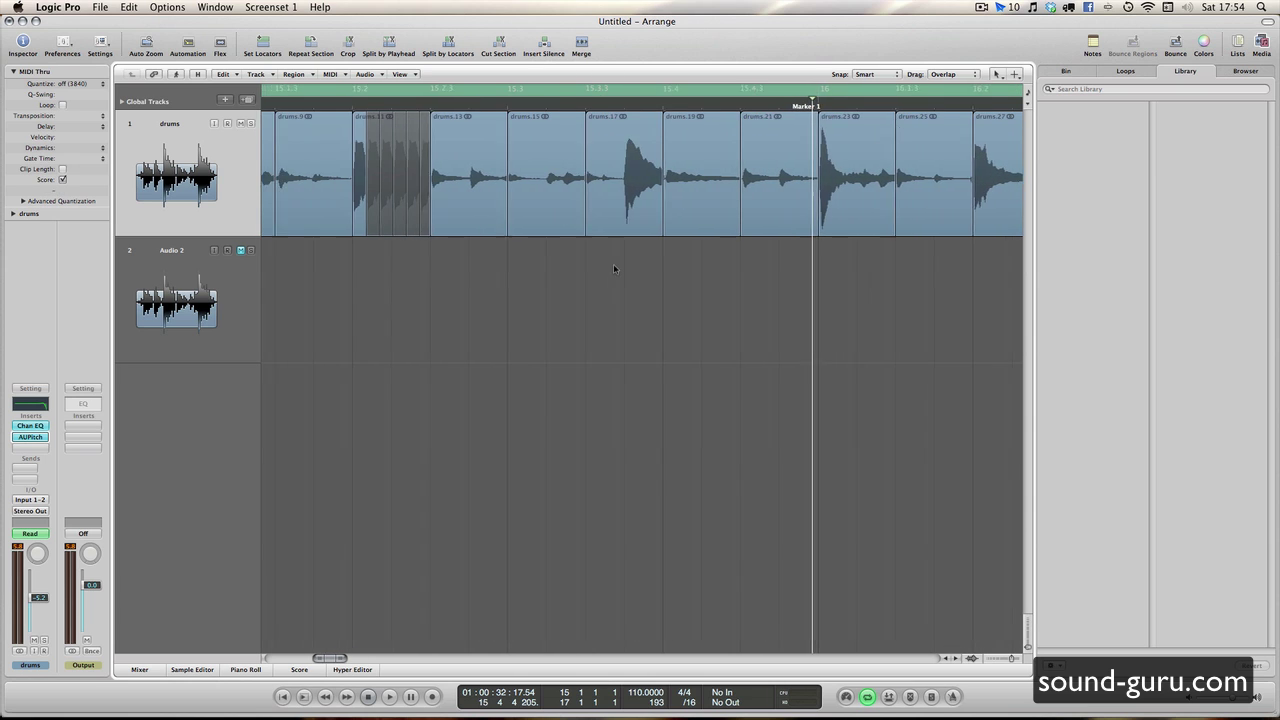
# Step: Convert the loop repeats of the stuttered region drums.11 to real copies
pyautogui.hscroll(-5, 615, 268)
pyautogui.click(661, 190)
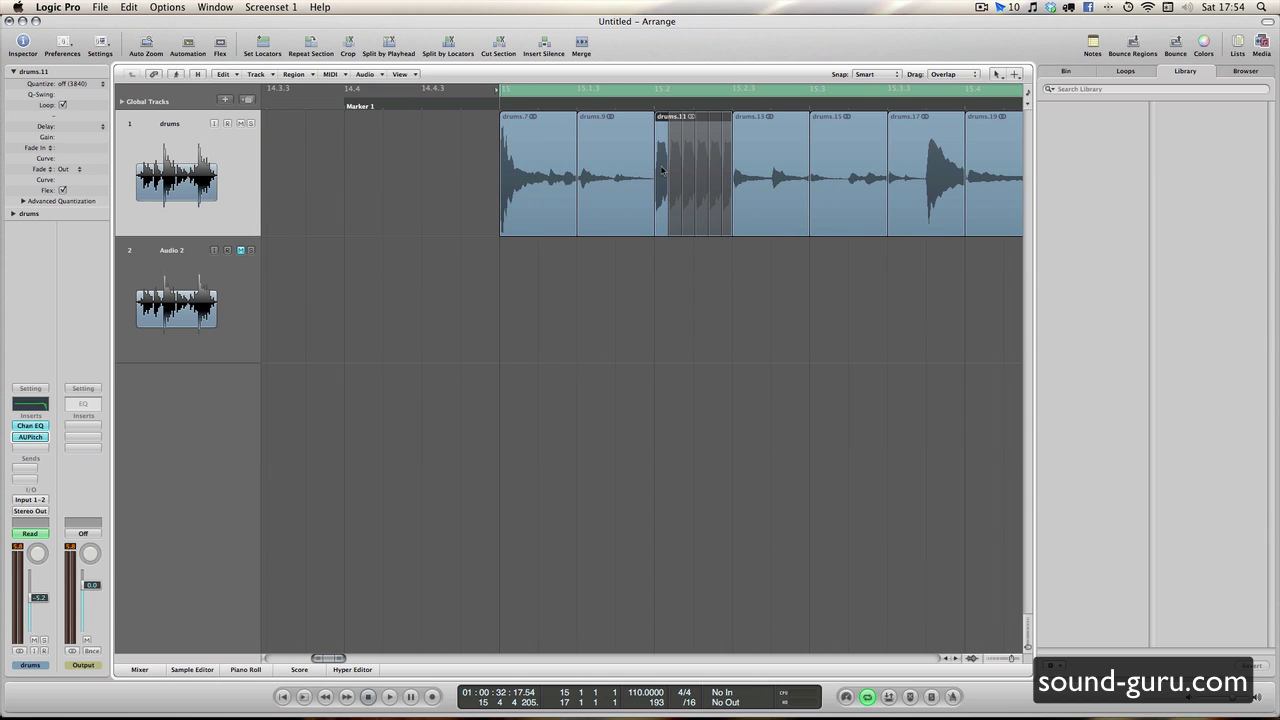
pyautogui.rightClick(662, 170)
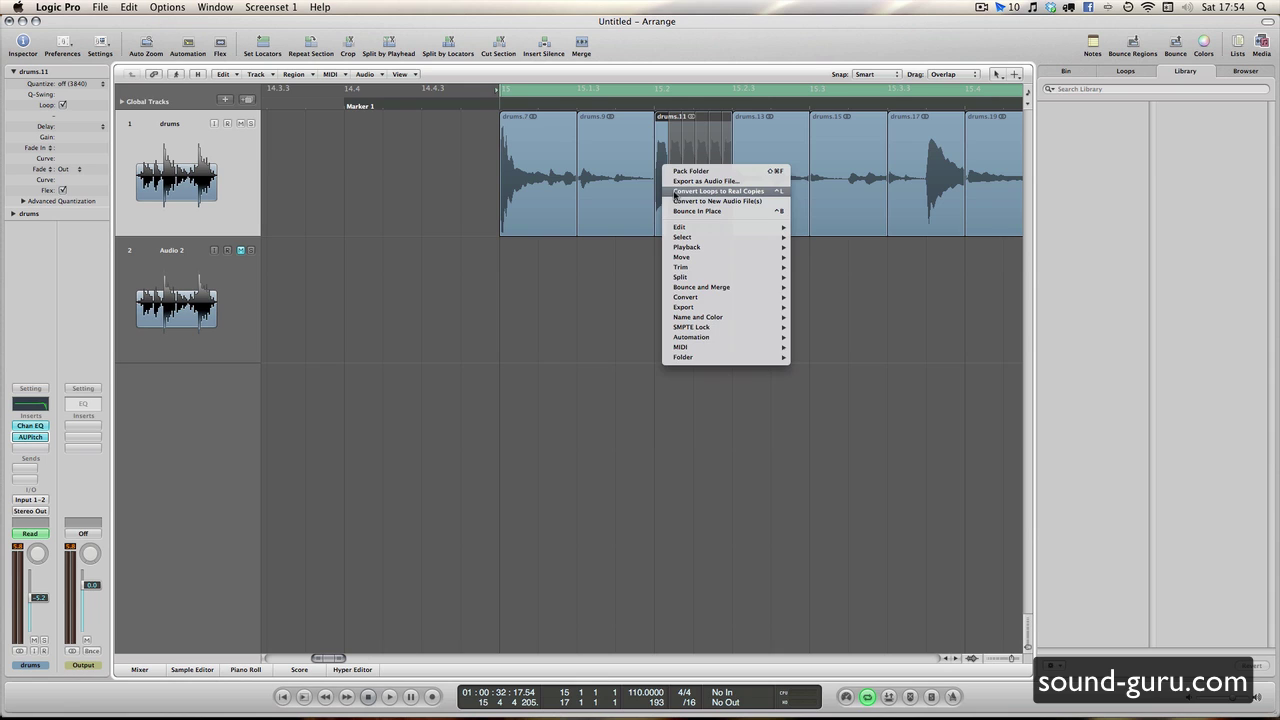
pyautogui.click(718, 191)
pyautogui.hscroll(3, 608, 229)
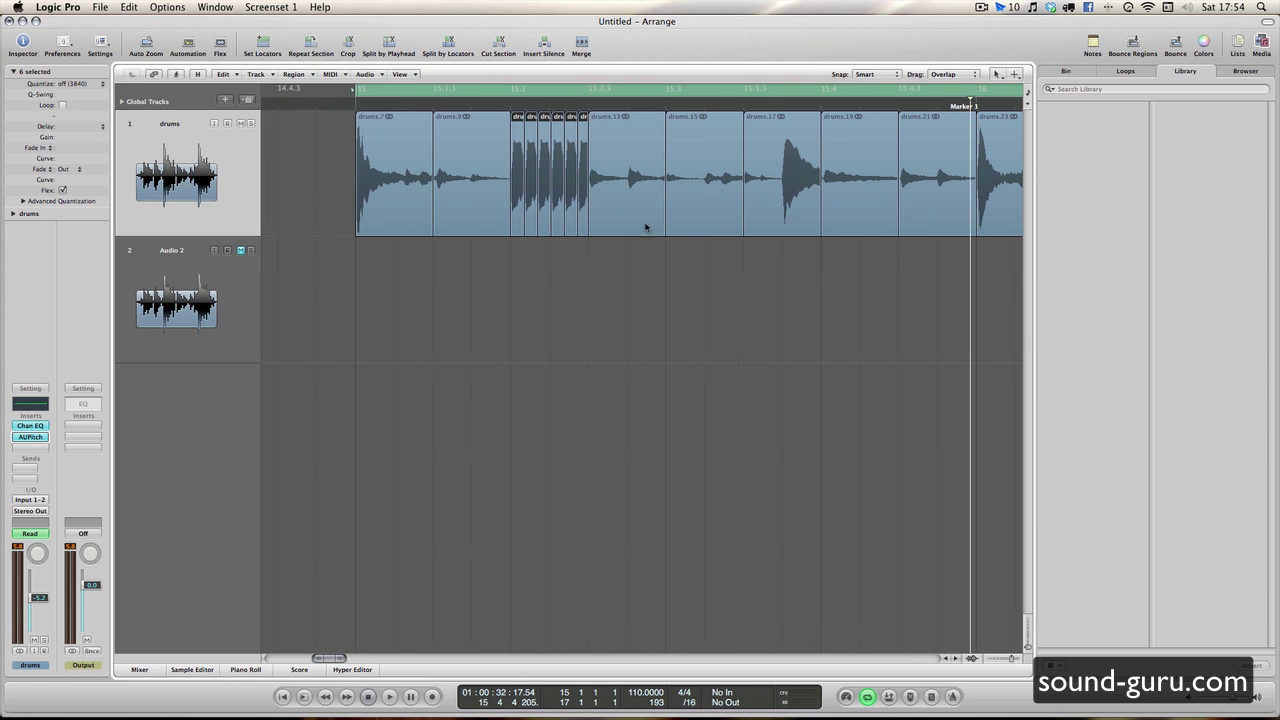
# Step: Shorten the third, fourth and fifth stutter regions from their right edges to leave small gaps between them
pyautogui.keyDown('ctrl'); pyautogui.keyDown('alt'); pyautogui.click(580, 254); pyautogui.keyUp('alt'); pyautogui.keyUp('ctrl')
pyautogui.keyDown('ctrl'); pyautogui.keyDown('alt'); pyautogui.click(647, 235); pyautogui.keyUp('alt'); pyautogui.keyUp('ctrl')
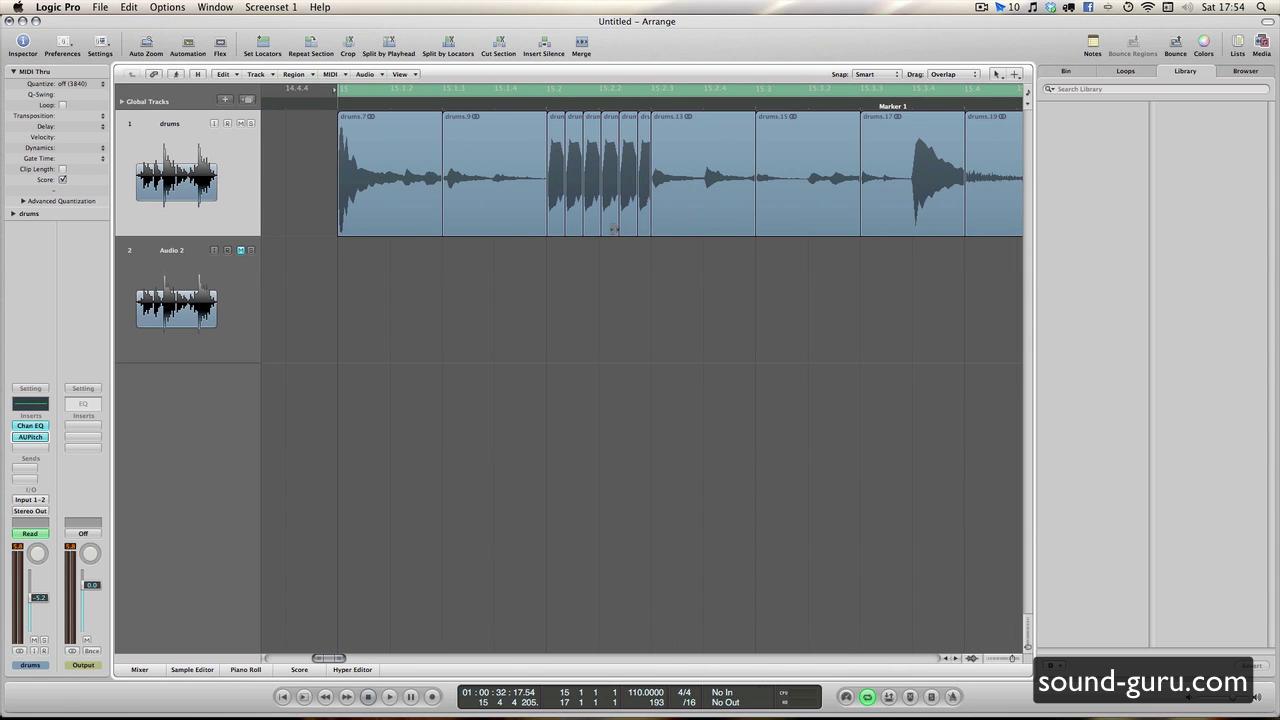
pyautogui.moveTo(594, 228); pyautogui.dragTo(630, 221)
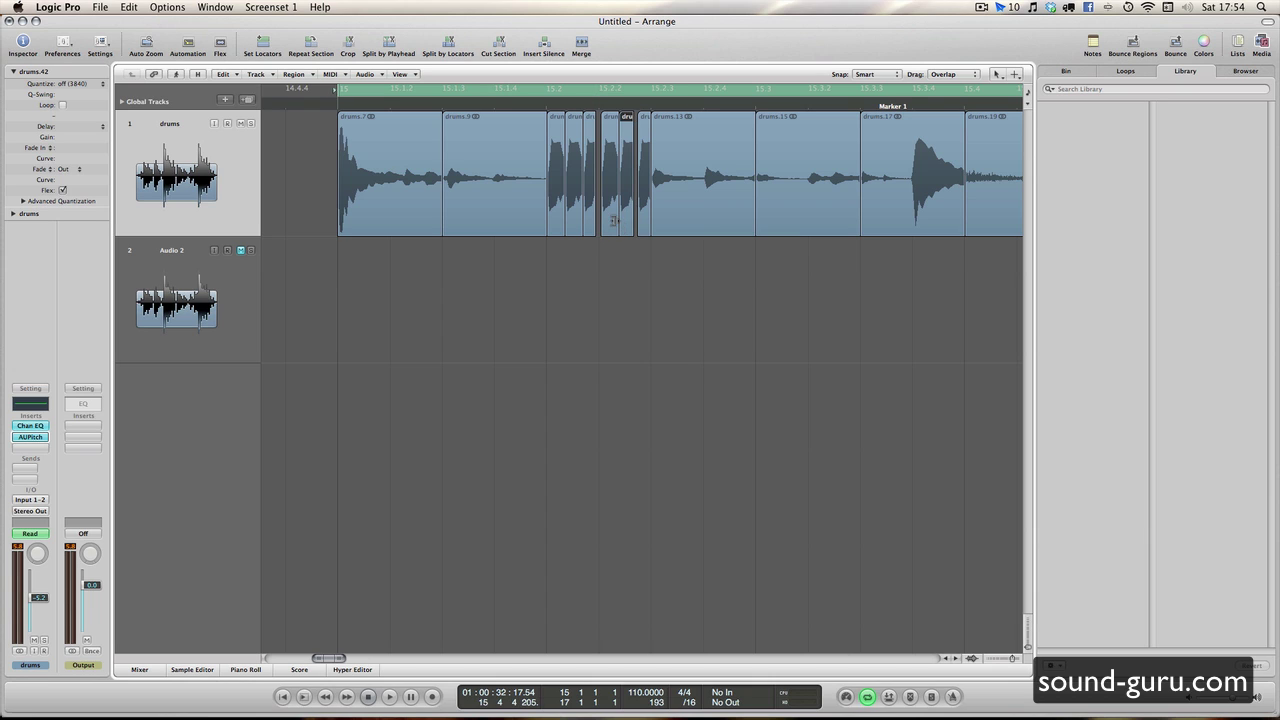
pyautogui.click(611, 222)
pyautogui.keyDown('ctrl'); pyautogui.keyDown('alt'); pyautogui.click(607, 222); pyautogui.keyUp('alt'); pyautogui.keyUp('ctrl')
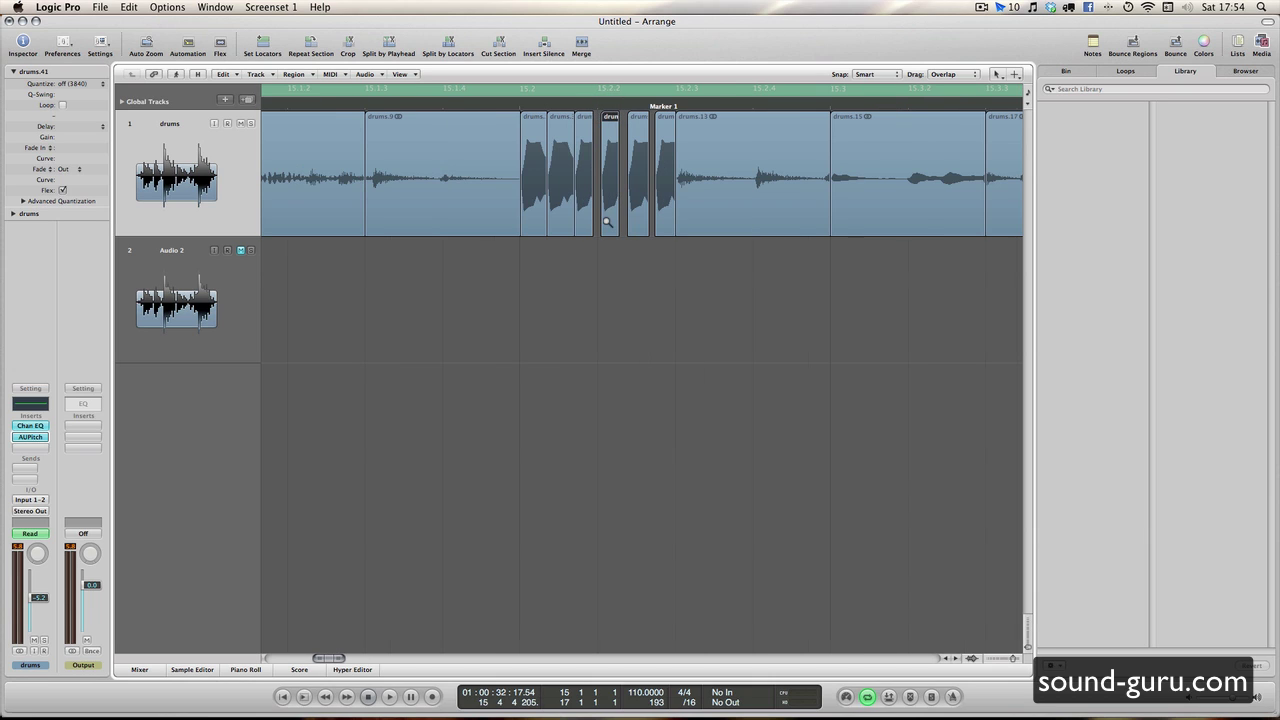
# Step: Delete the drums.13 region following the stutter without erasing its automation data
pyautogui.click(705, 213)
pyautogui.press('Delete')
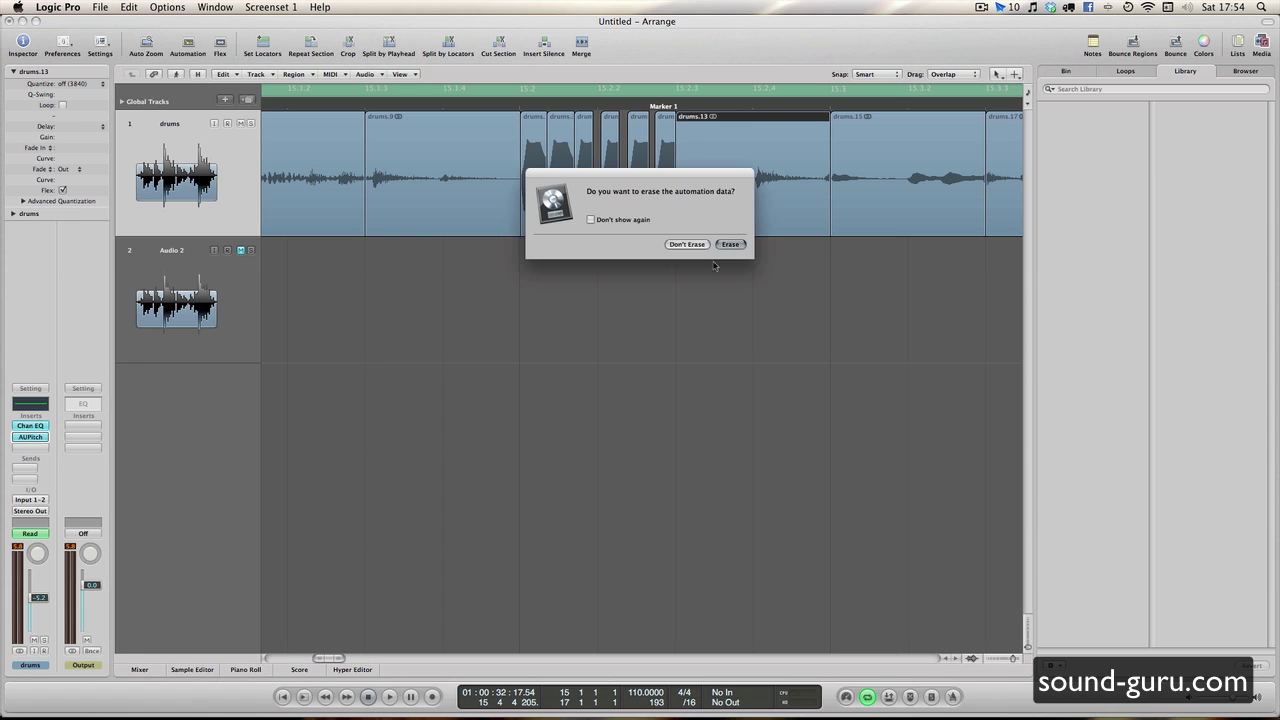
pyautogui.click(688, 245)
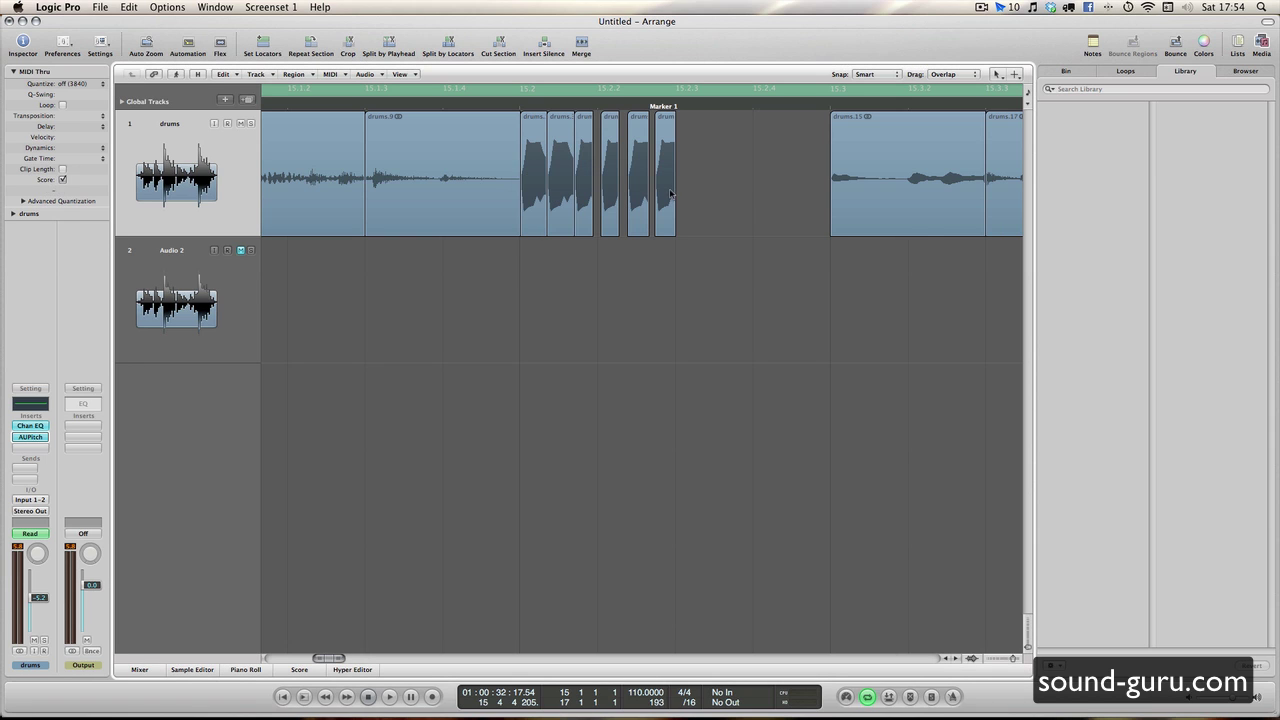
# Step: Space the stutter regions with widening gaps up to beat 15.3, leaving the automation data in place, and play the result
pyautogui.moveTo(670, 193); pyautogui.dragTo(766, 200)
pyautogui.click(688, 246)
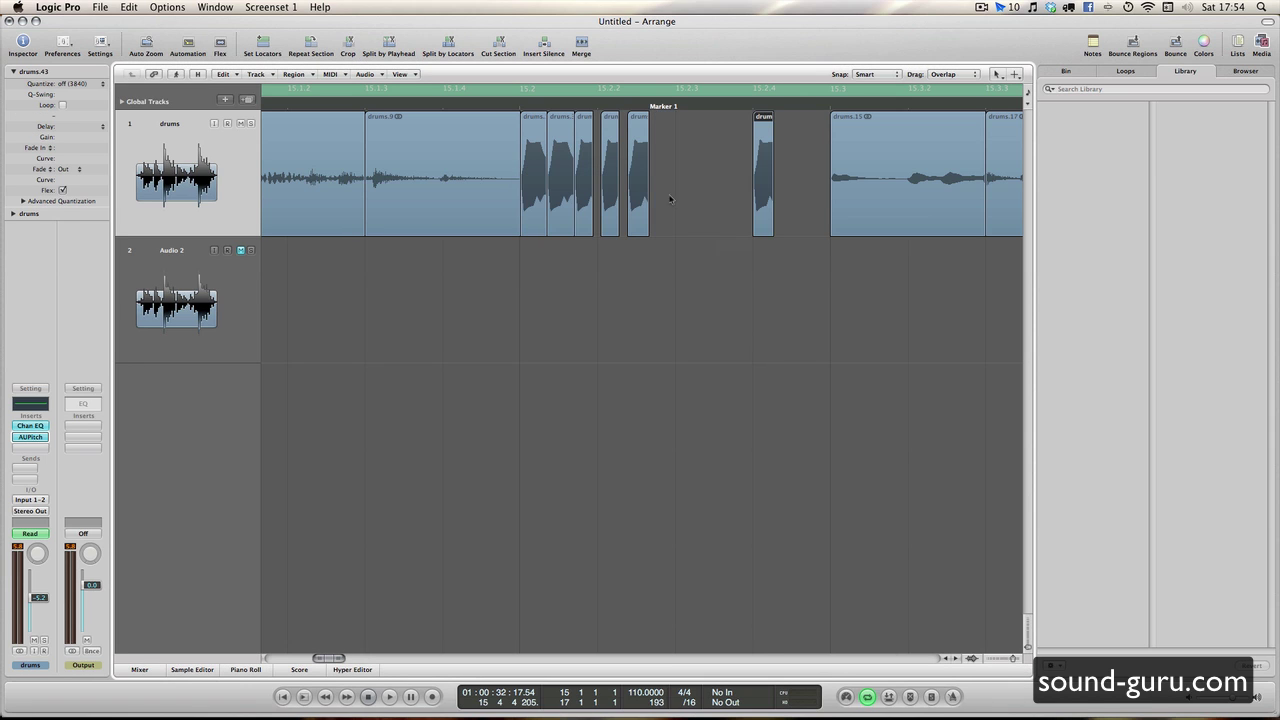
pyautogui.moveTo(642, 198); pyautogui.dragTo(573, 198)
pyautogui.click(687, 244)
pyautogui.click(687, 246)
pyautogui.click(687, 245)
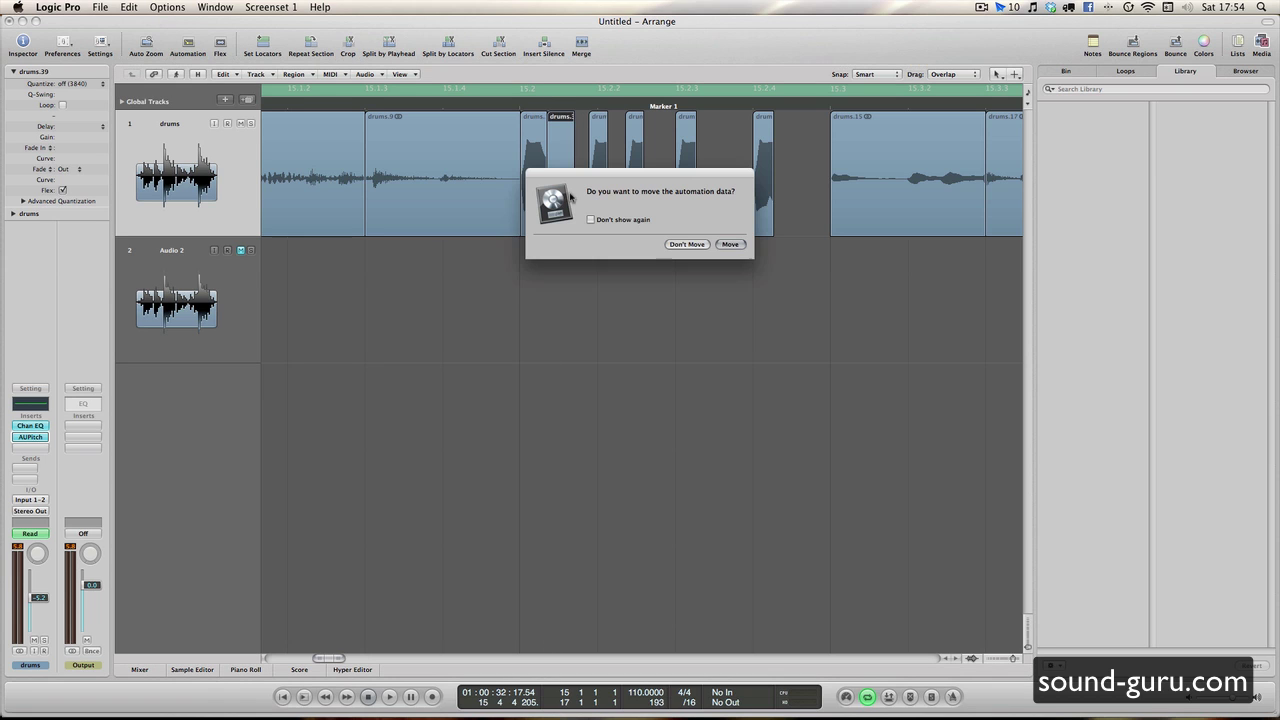
pyautogui.click(686, 244)
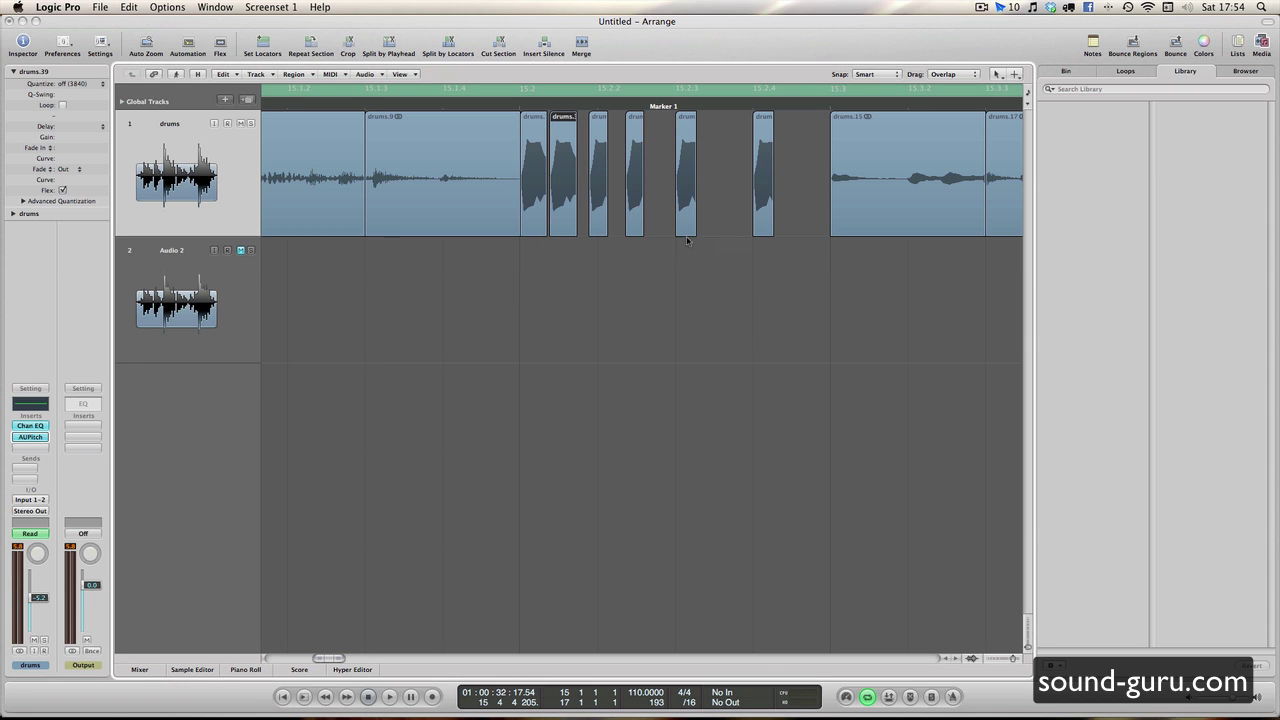
pyautogui.click(642, 203)
pyautogui.press('space')
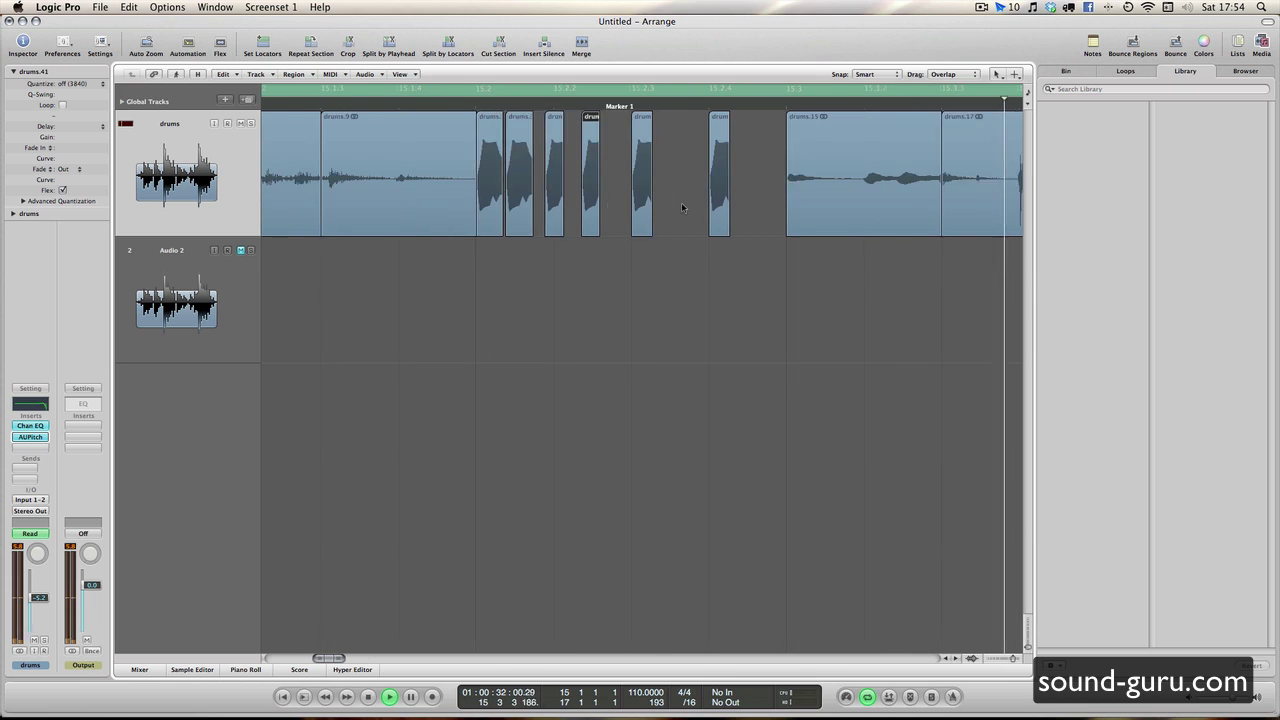
pyautogui.press('space')
# Step: Show the pitch automation and stretch its curve over the spaced stutter, moving the +978 cent peak to about 15 2 4 105
pyautogui.press('a')
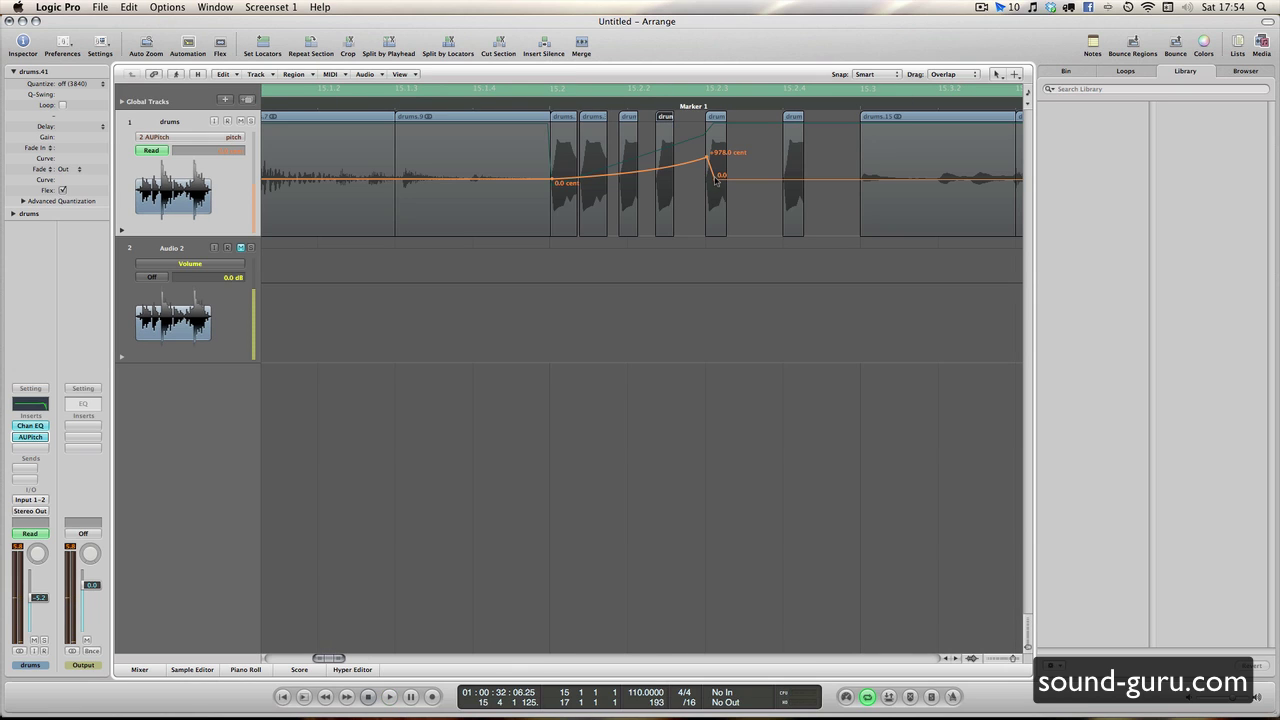
pyautogui.moveTo(716, 180); pyautogui.dragTo(845, 176)
pyautogui.moveTo(707, 160); pyautogui.dragTo(818, 157)
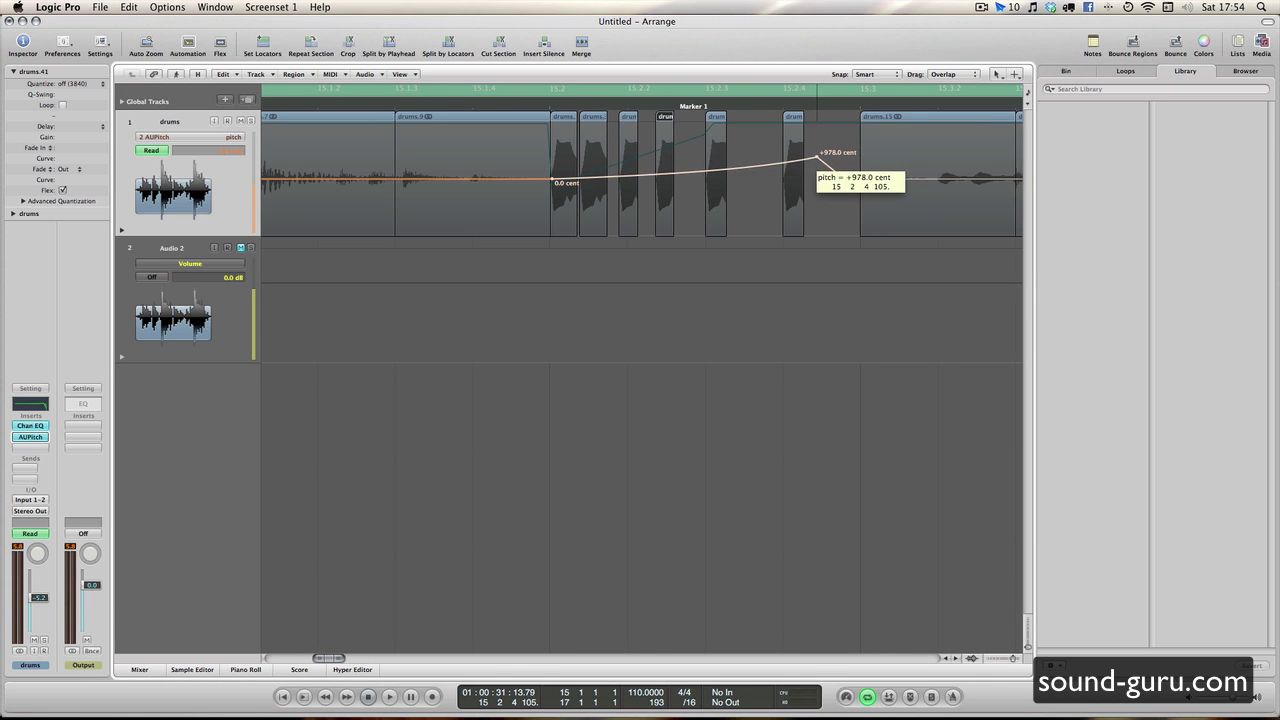
# Step: Show the High Cut Frequency automation, stretch its 9600 Hz and 20000 Hz points past the last stutter hit, and play the result
pyautogui.click(180, 138)
pyautogui.click(203, 121)
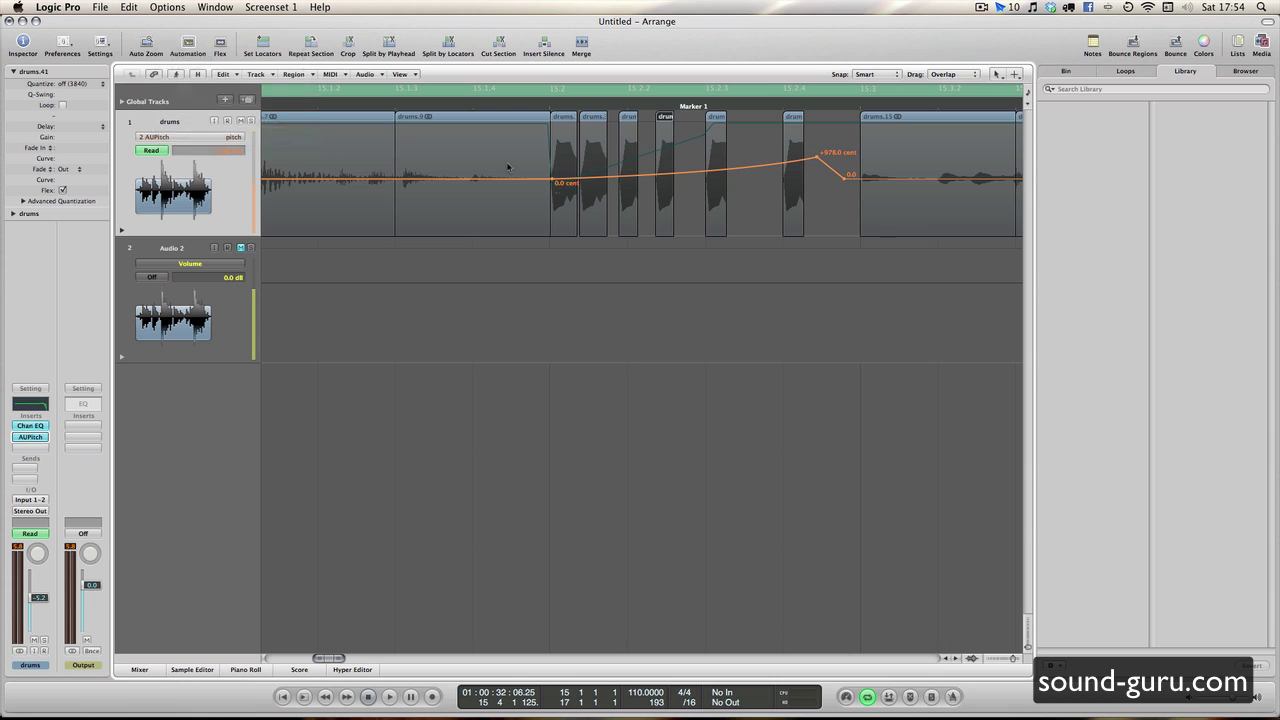
pyautogui.moveTo(715, 127); pyautogui.dragTo(850, 125)
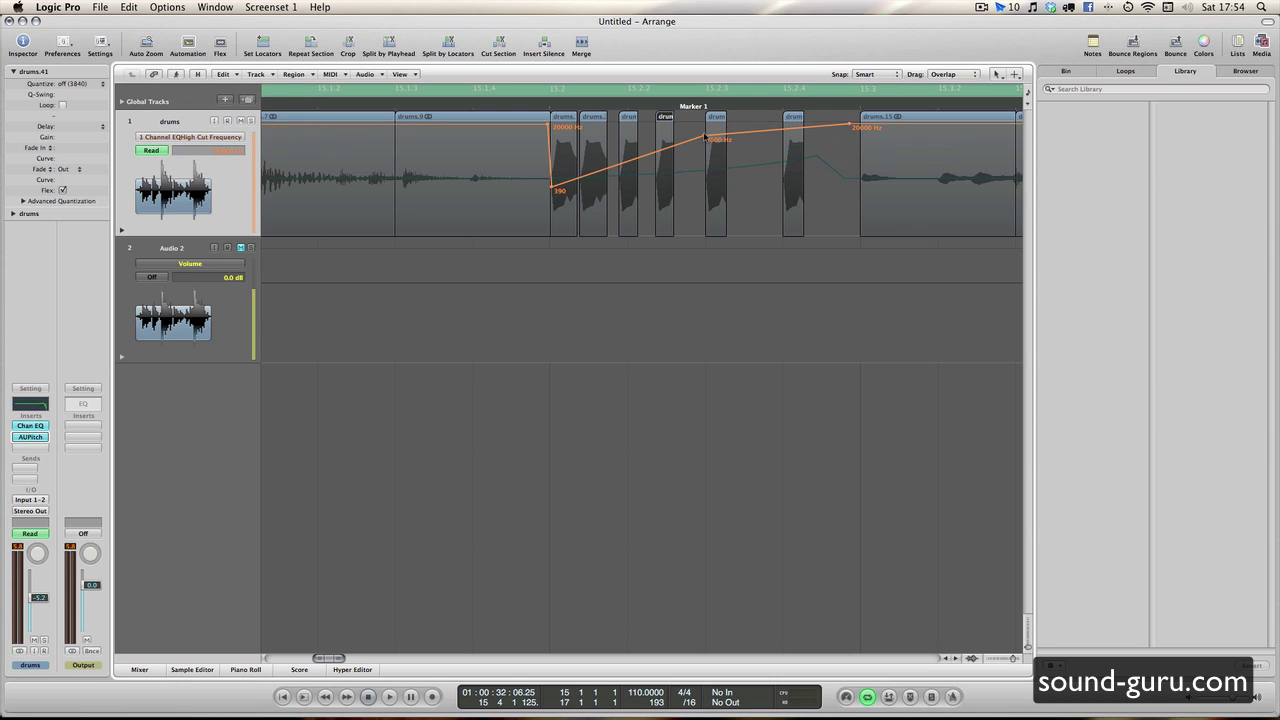
pyautogui.moveTo(706, 134); pyautogui.dragTo(830, 136)
pyautogui.press('space')
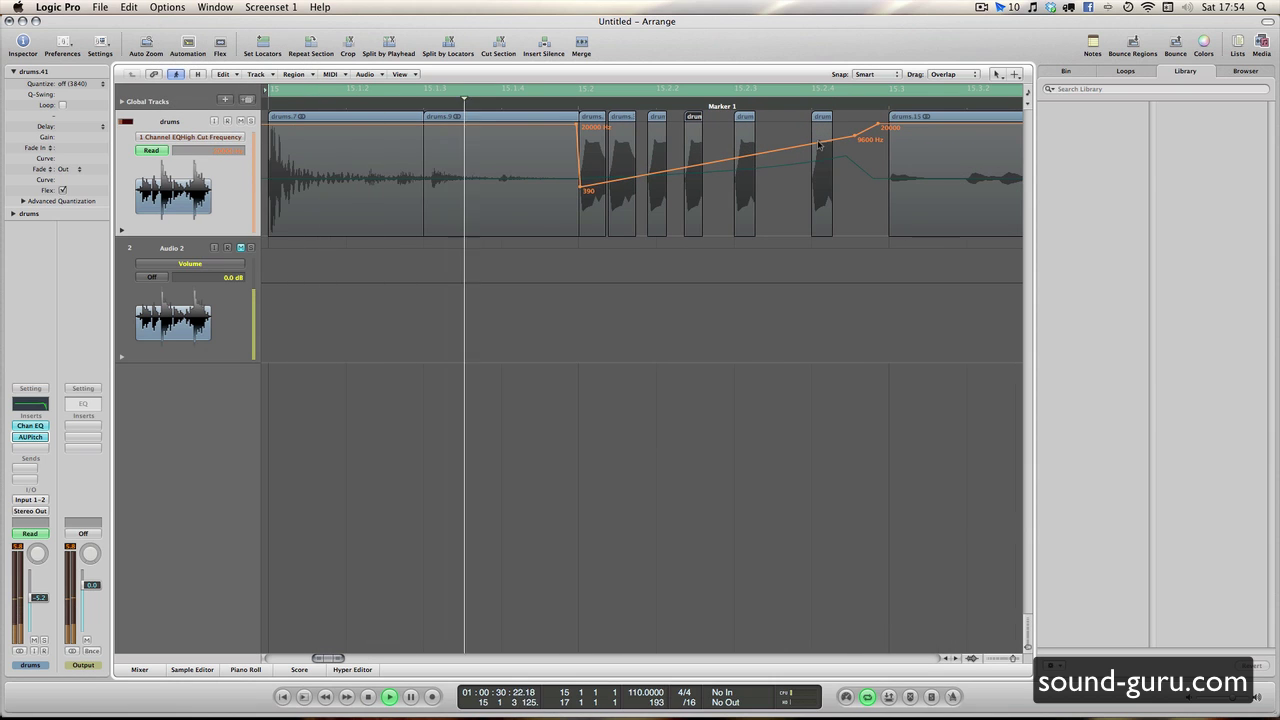
pyautogui.press('space')
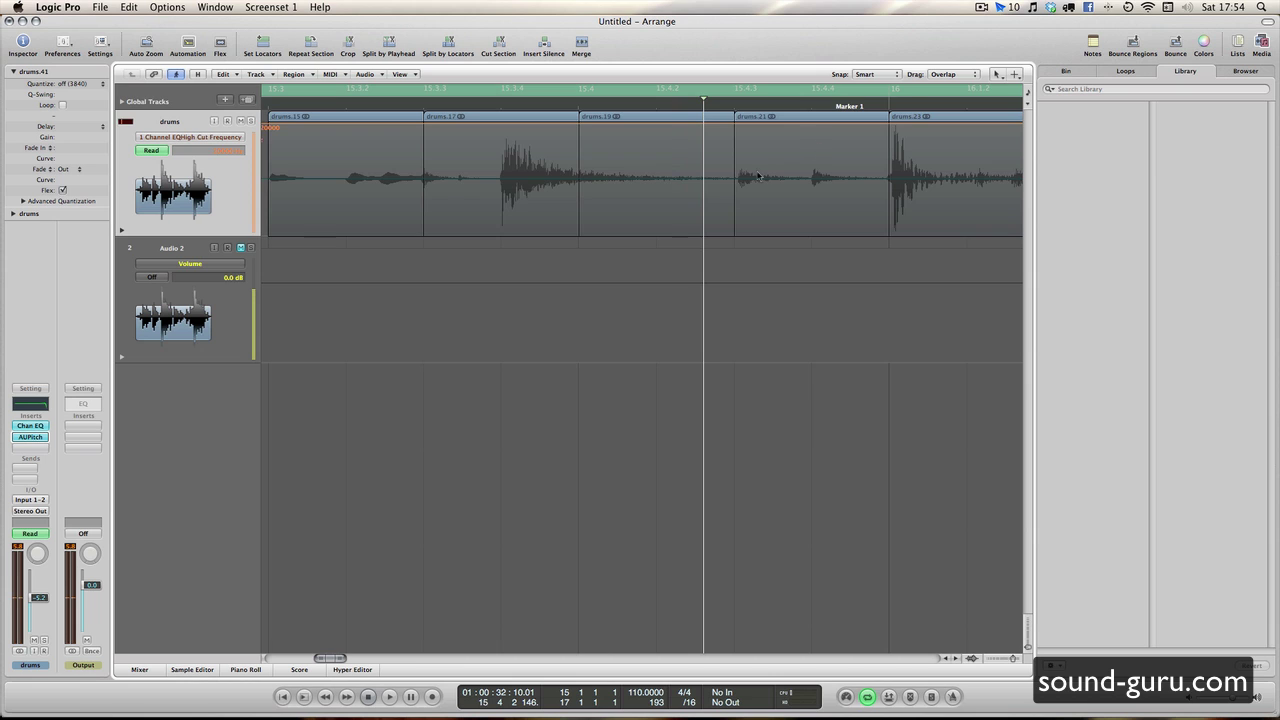
# Step: Hide the track automation, deselect all regions and reduce the track height around the stutter
pyautogui.hscroll(-10, 758, 176)
pyautogui.press('a')
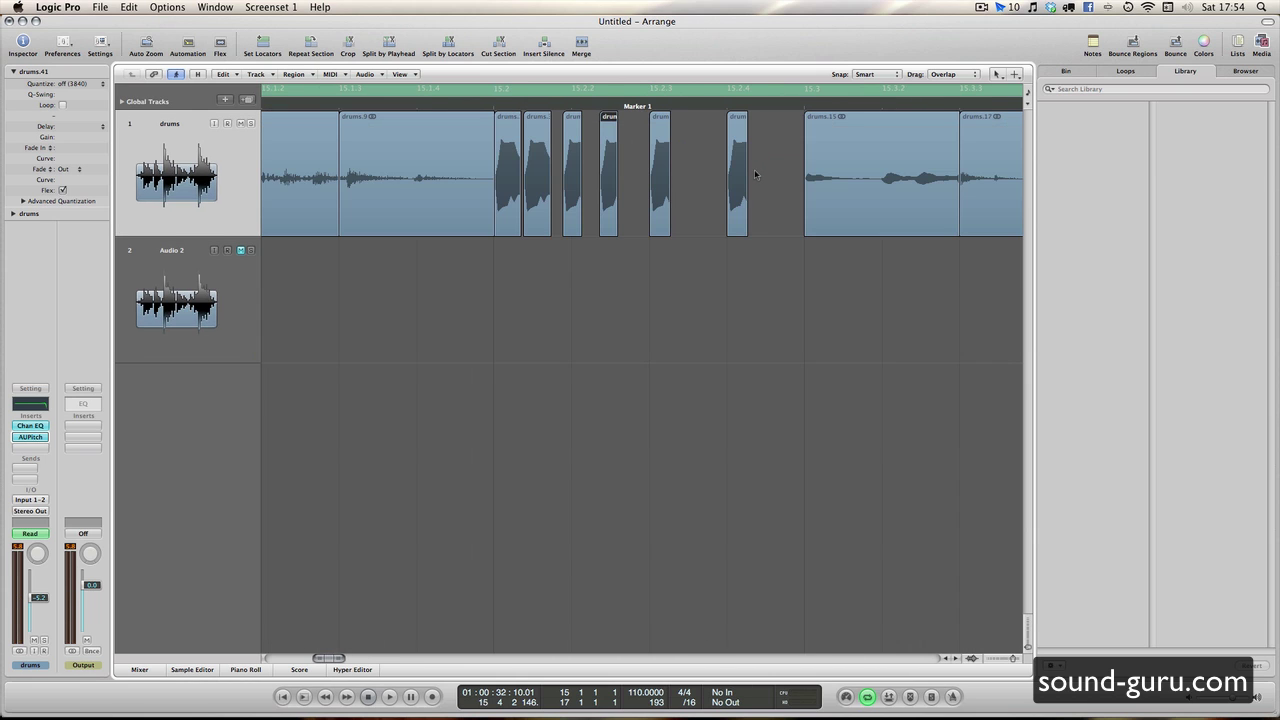
pyautogui.click(743, 266)
pyautogui.keyDown('ctrl'); pyautogui.keyDown('alt'); pyautogui.click(743, 266); pyautogui.keyUp('alt'); pyautogui.keyUp('ctrl')
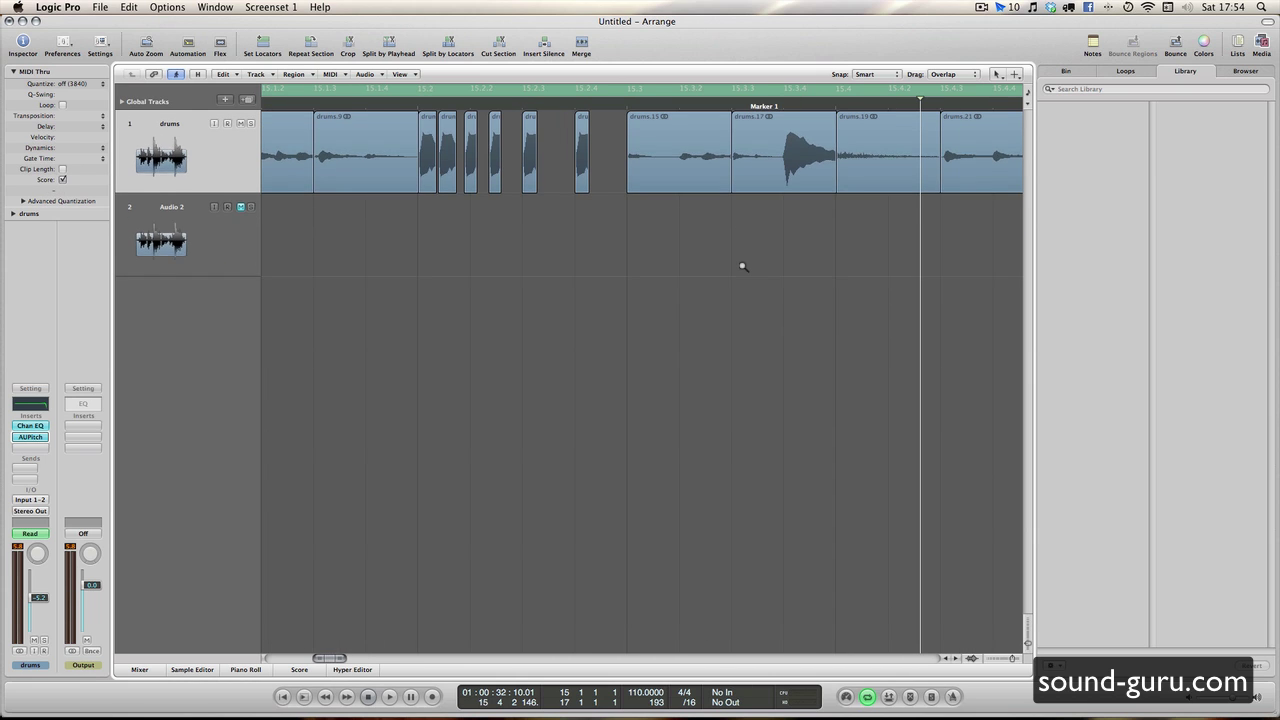
pyautogui.hotkey('ctrl', 'Right')
pyautogui.hscroll(-6, 771, 260)
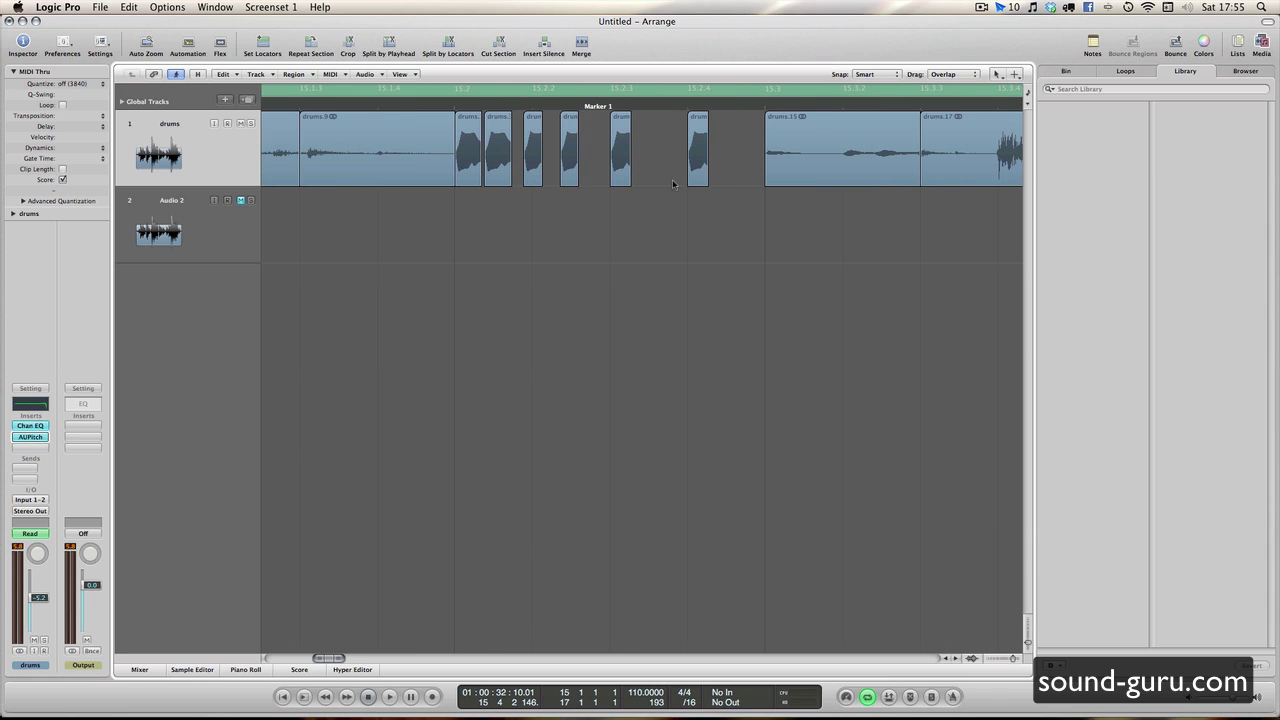
pyautogui.click(622, 156)
pyautogui.rightClick(625, 152)
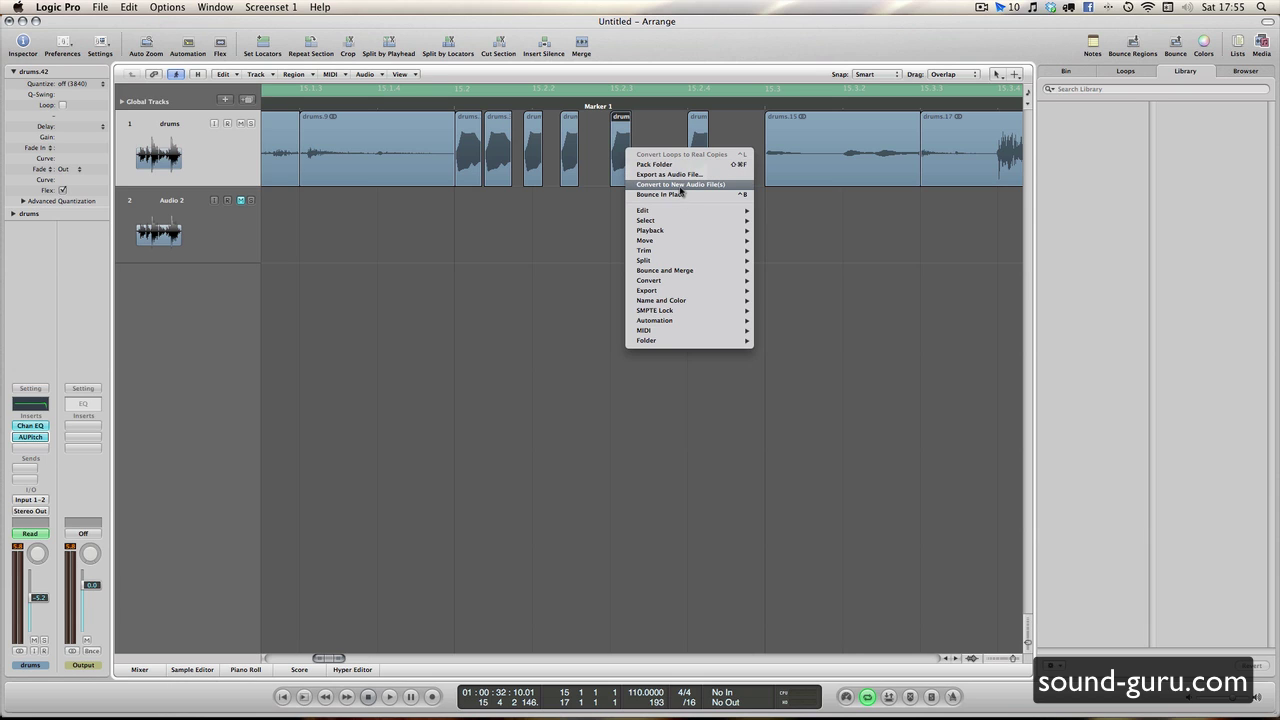
pyautogui.click(590, 212)
pyautogui.click(712, 248)
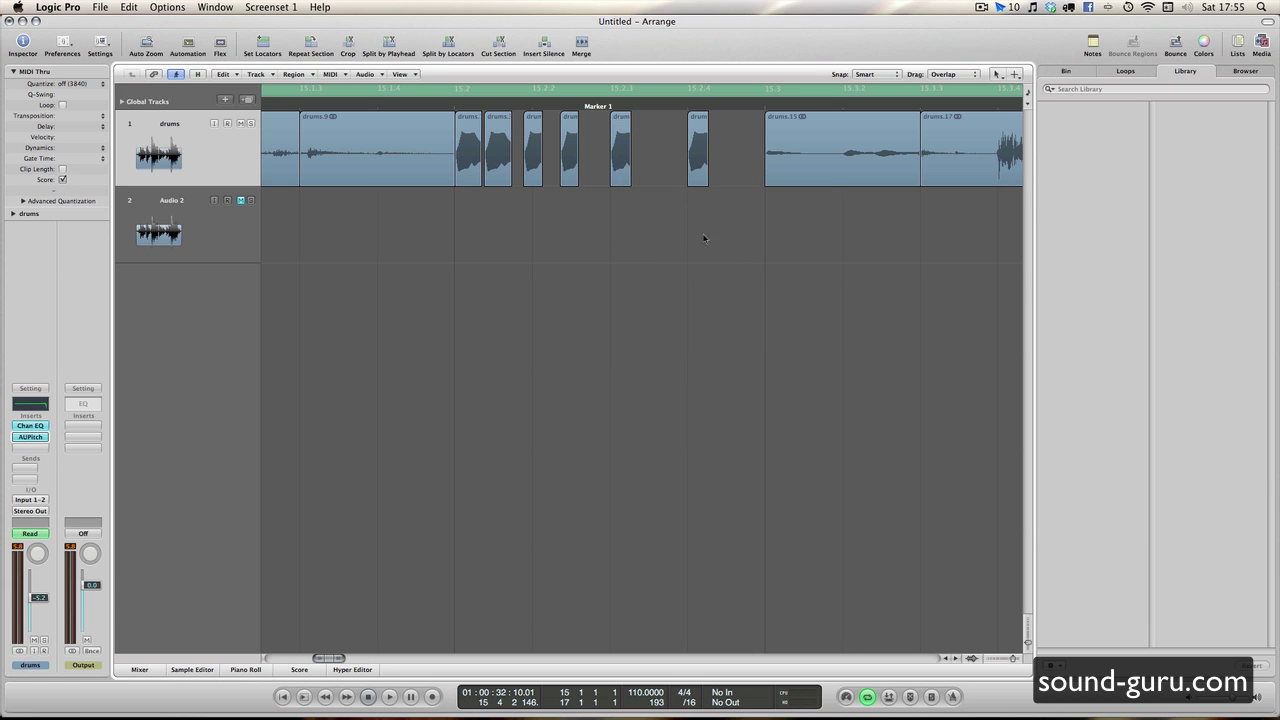
pyautogui.scroll(3, 653, 181)
pyautogui.hscroll(5, 665, 182)
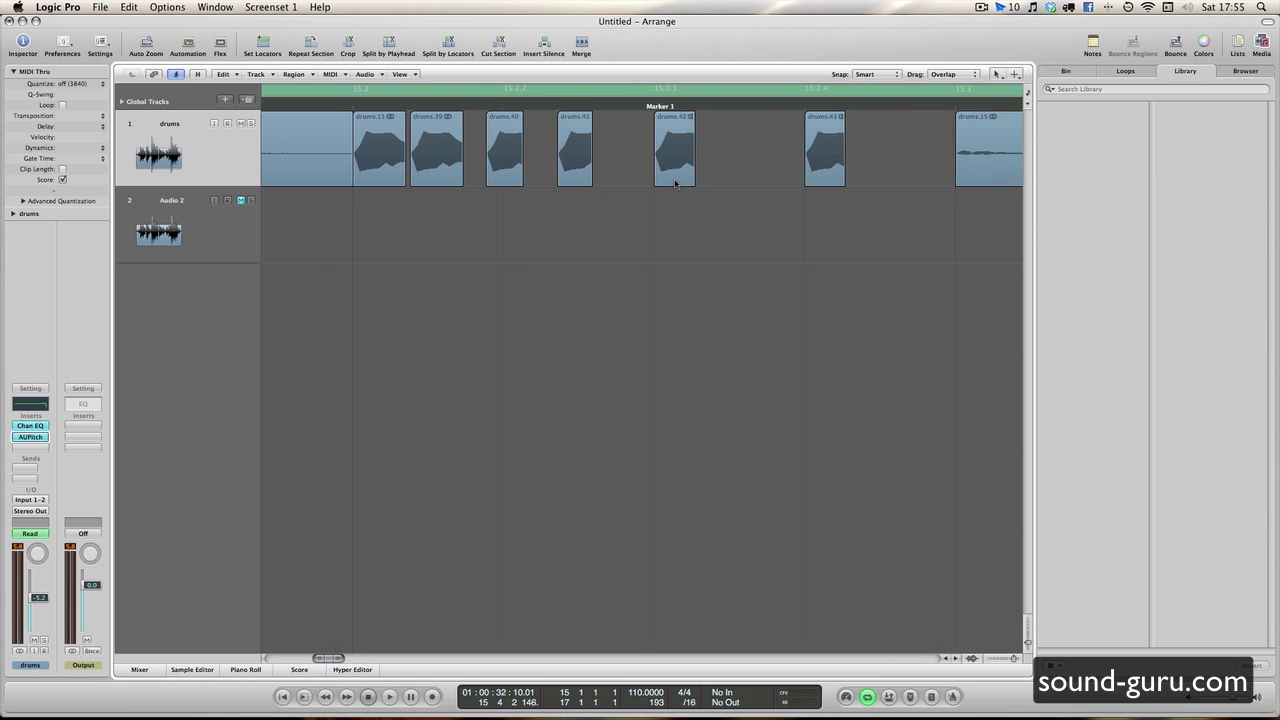
pyautogui.scroll(-3, 673, 180)
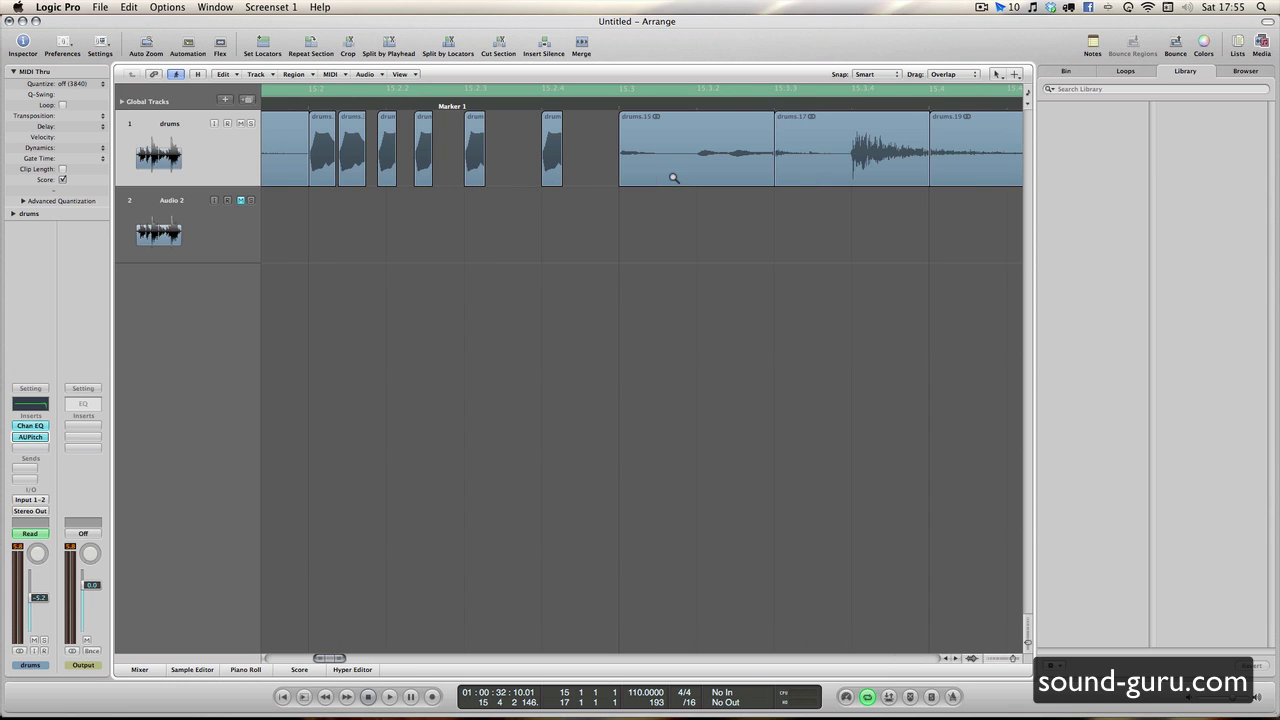
# Step: Open the fifth stutter region in the Sample Editor and look over the Factory processing functions
pyautogui.click(480, 165)
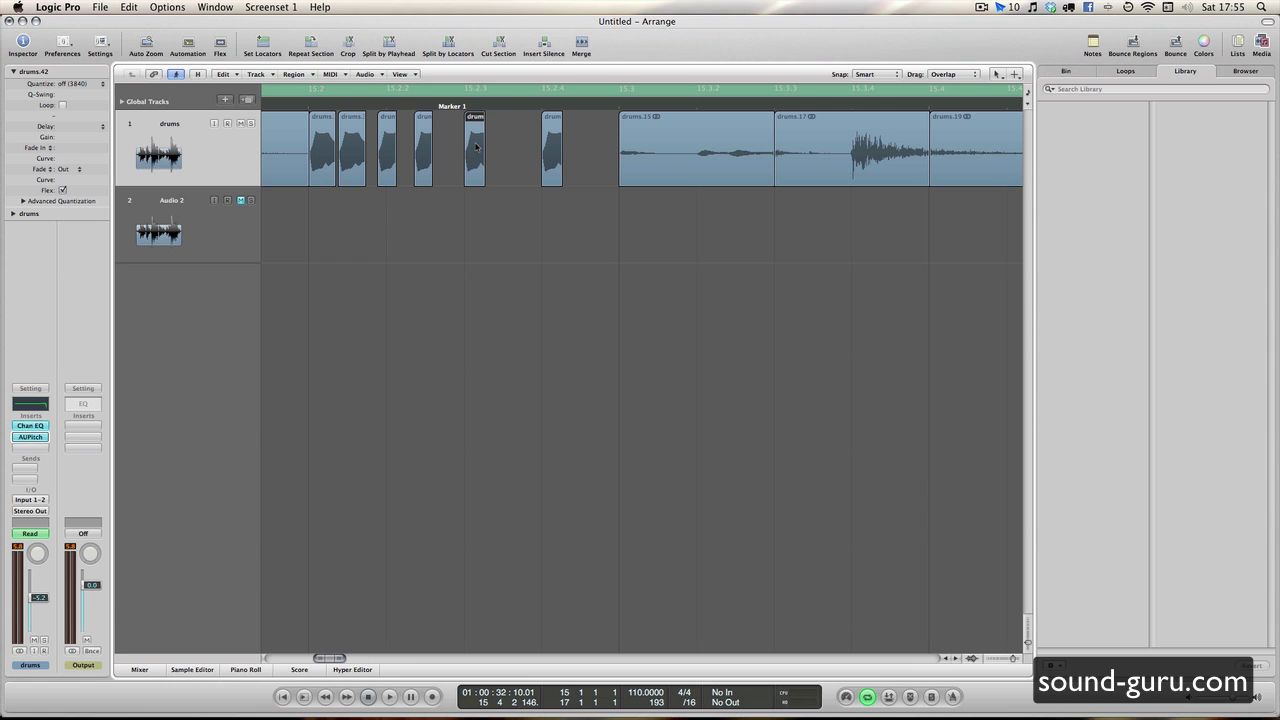
pyautogui.doubleClick(476, 147)
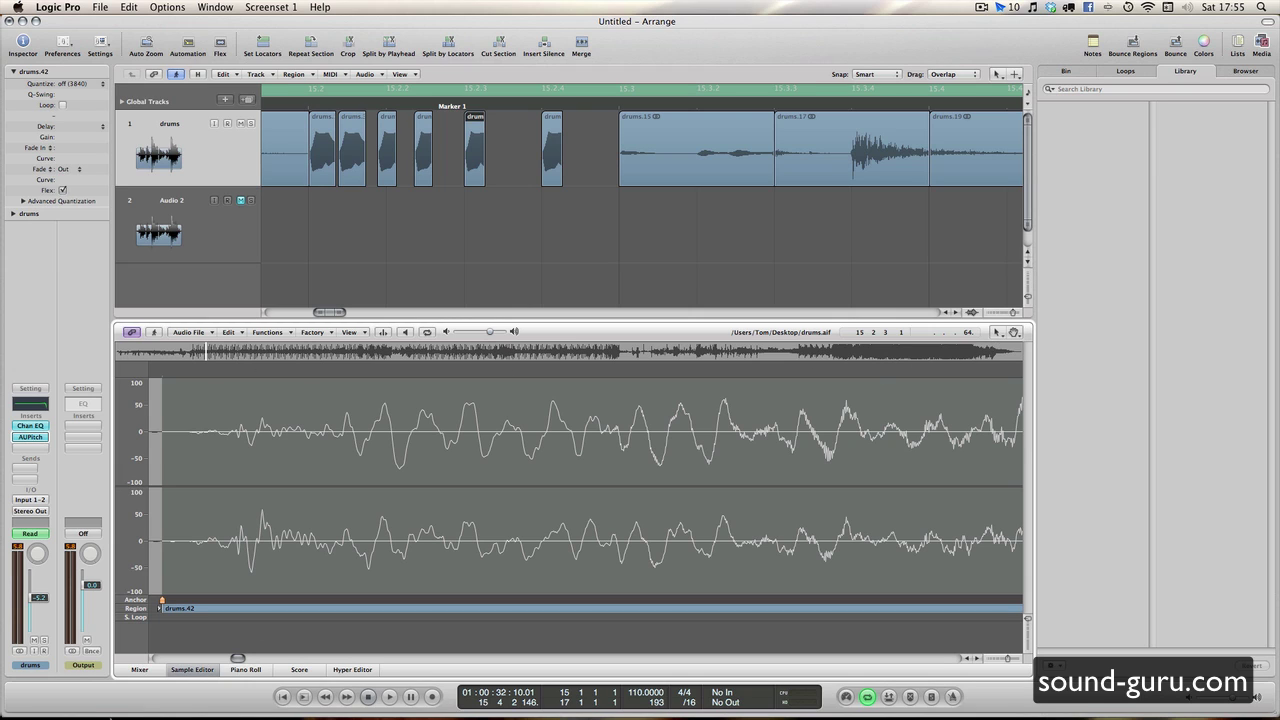
pyautogui.click(321, 334)
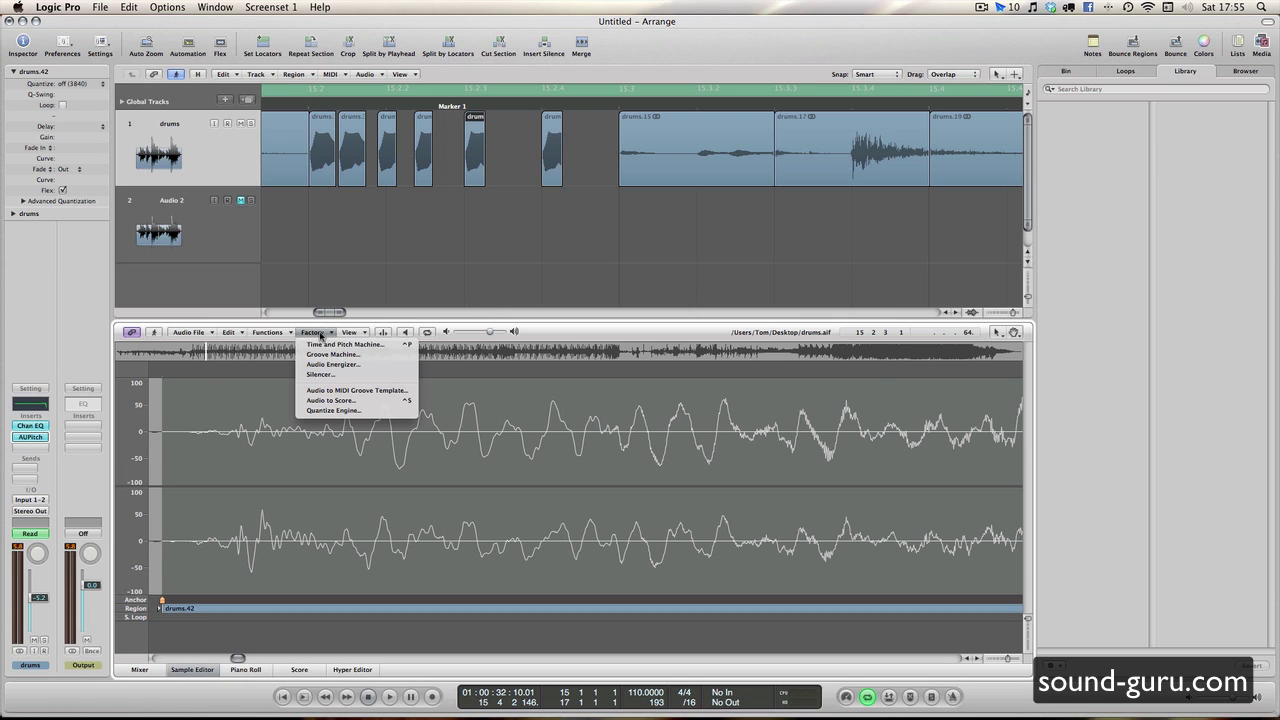
pyautogui.click(331, 317)
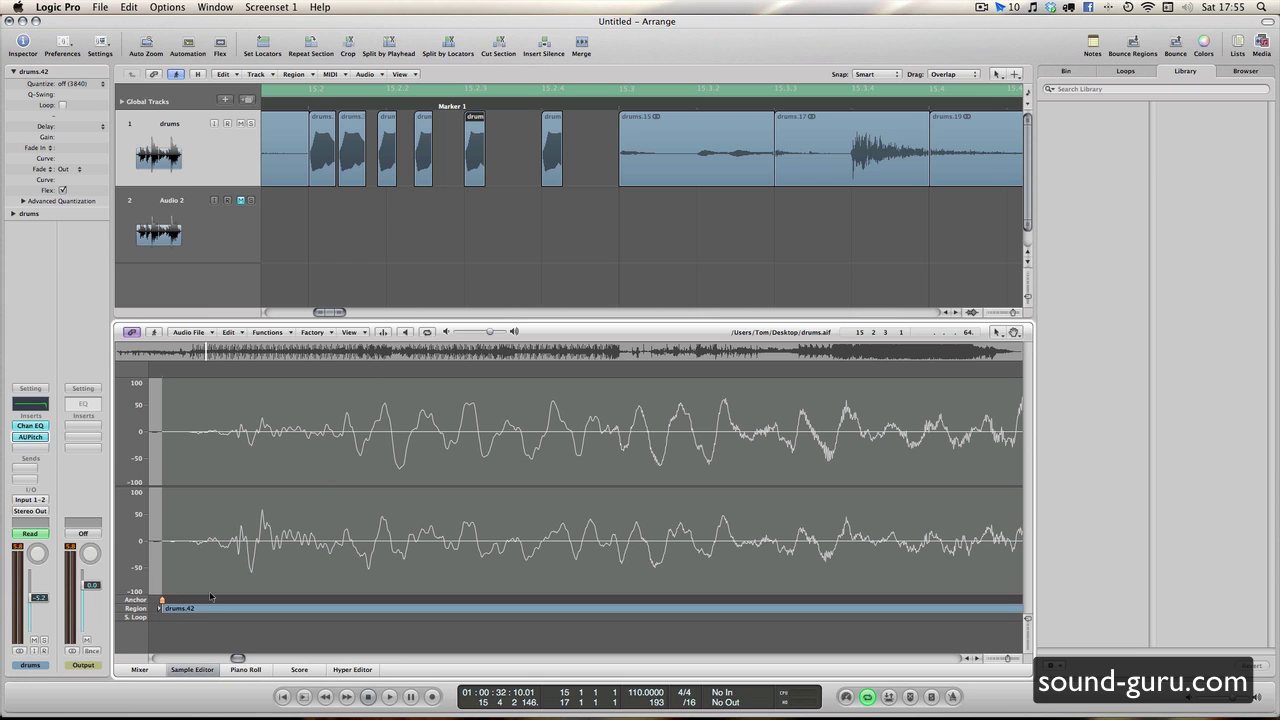
# Step: Convert the fifth stutter region to a new AIFF audio file named drums.42 on the Desktop and close the Sample Editor
pyautogui.rightClick(481, 158)
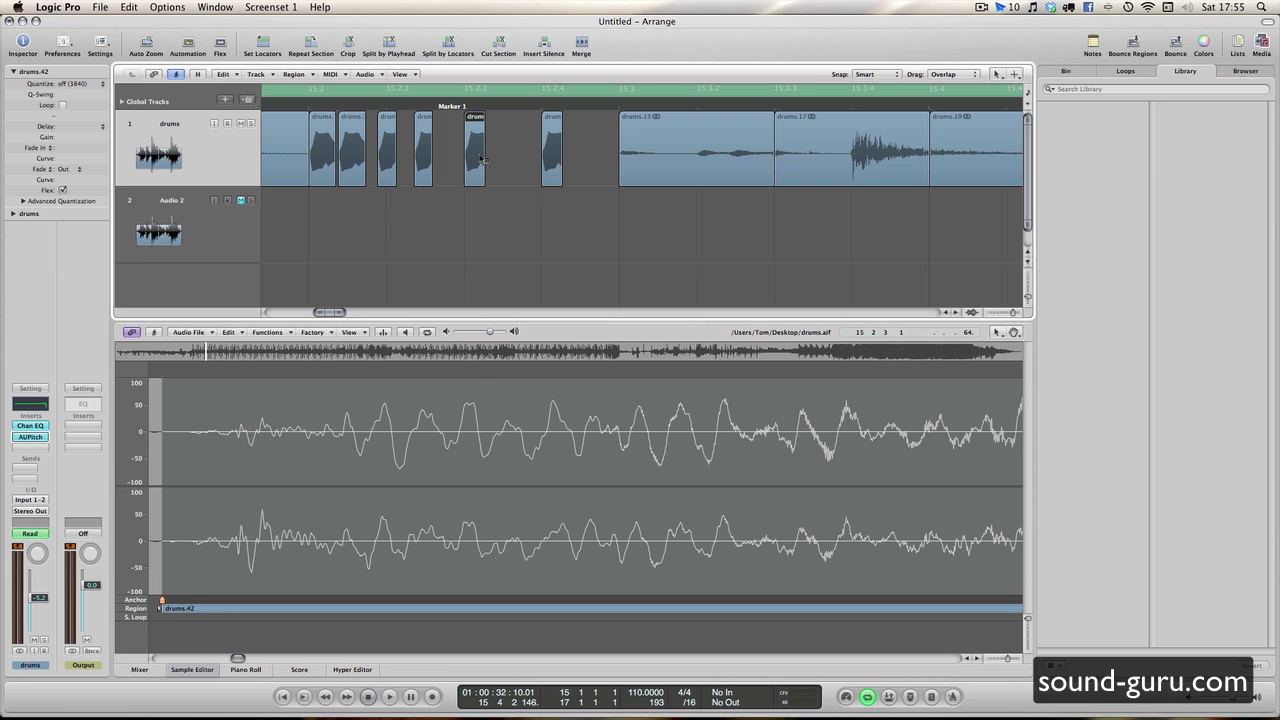
pyautogui.click(498, 190)
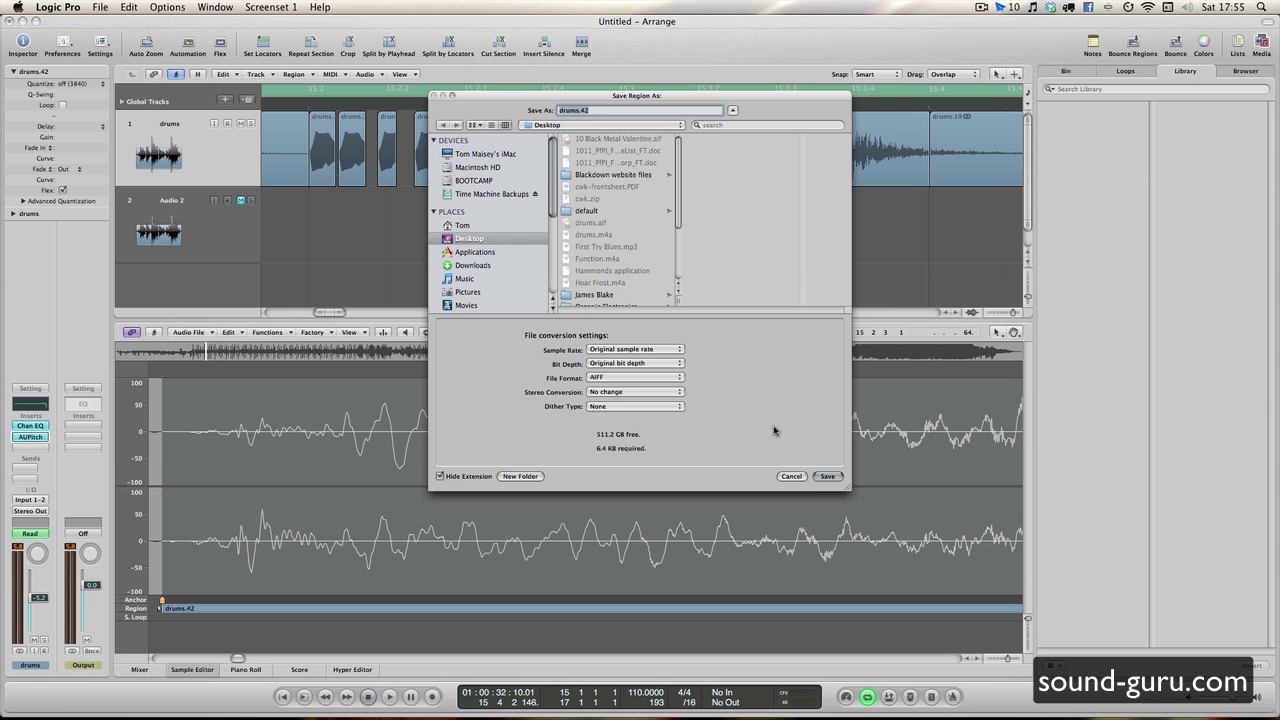
pyautogui.click(827, 476)
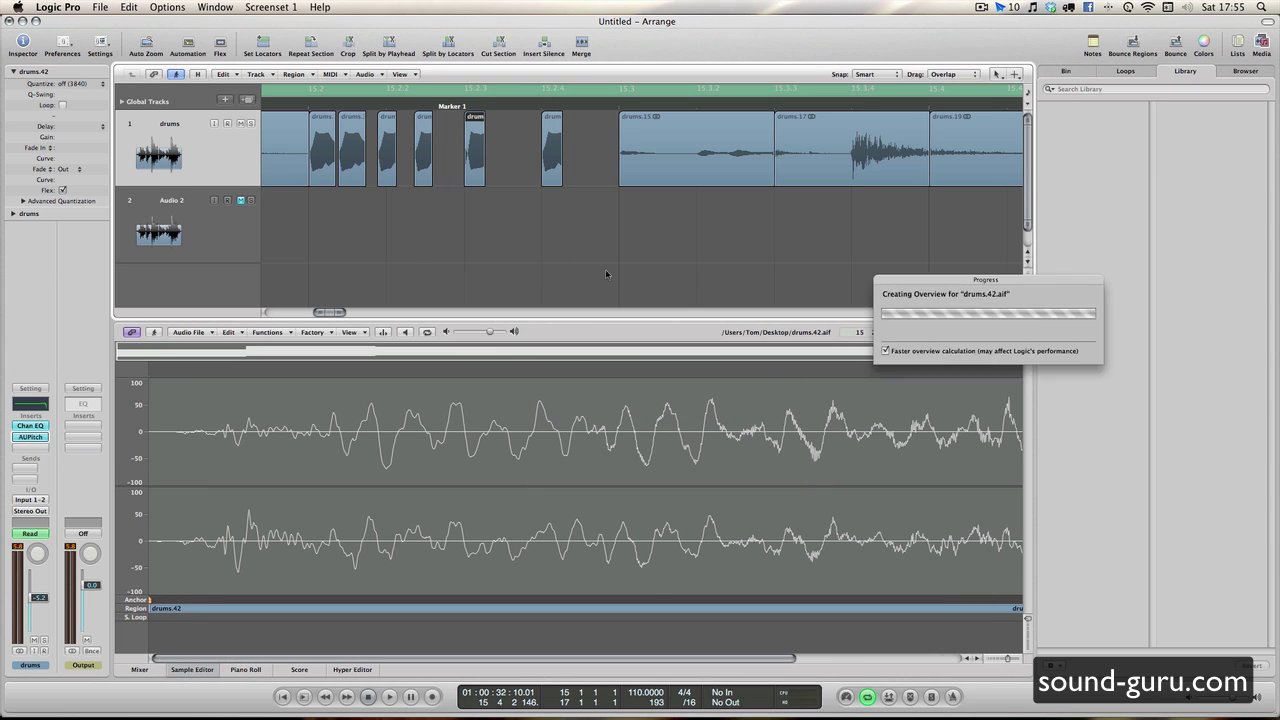
pyautogui.click(478, 158)
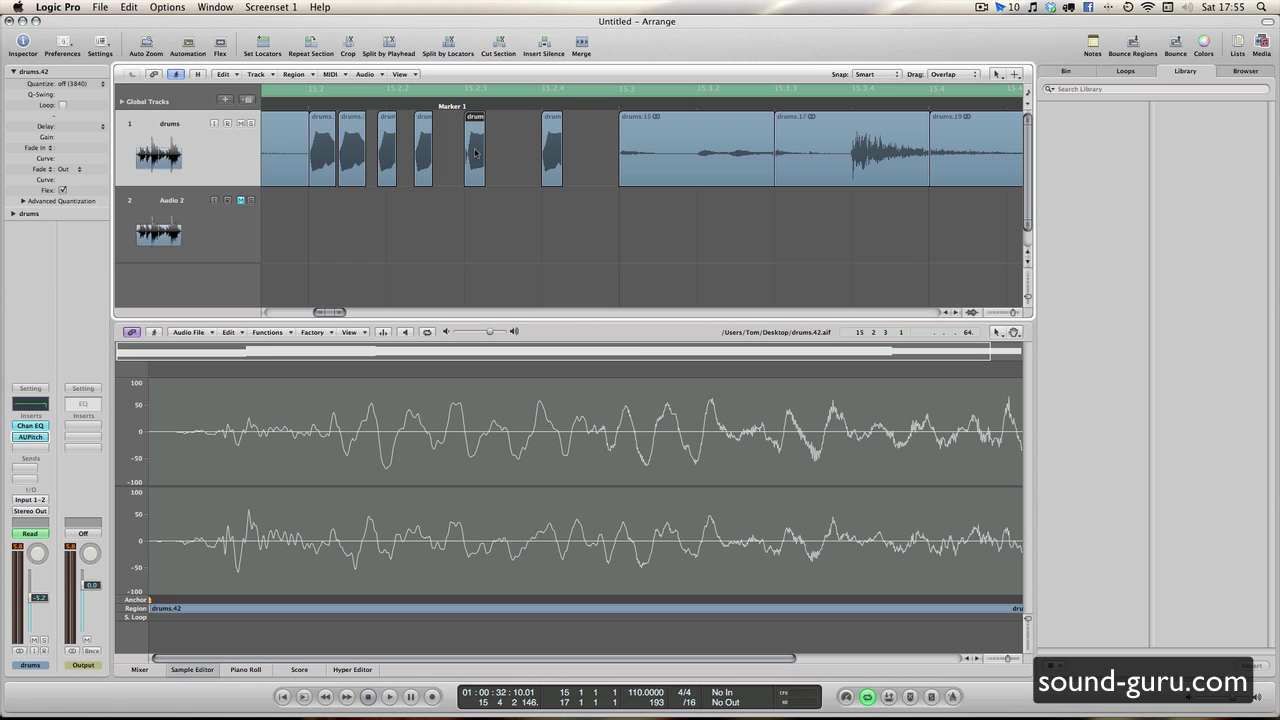
pyautogui.click(472, 218)
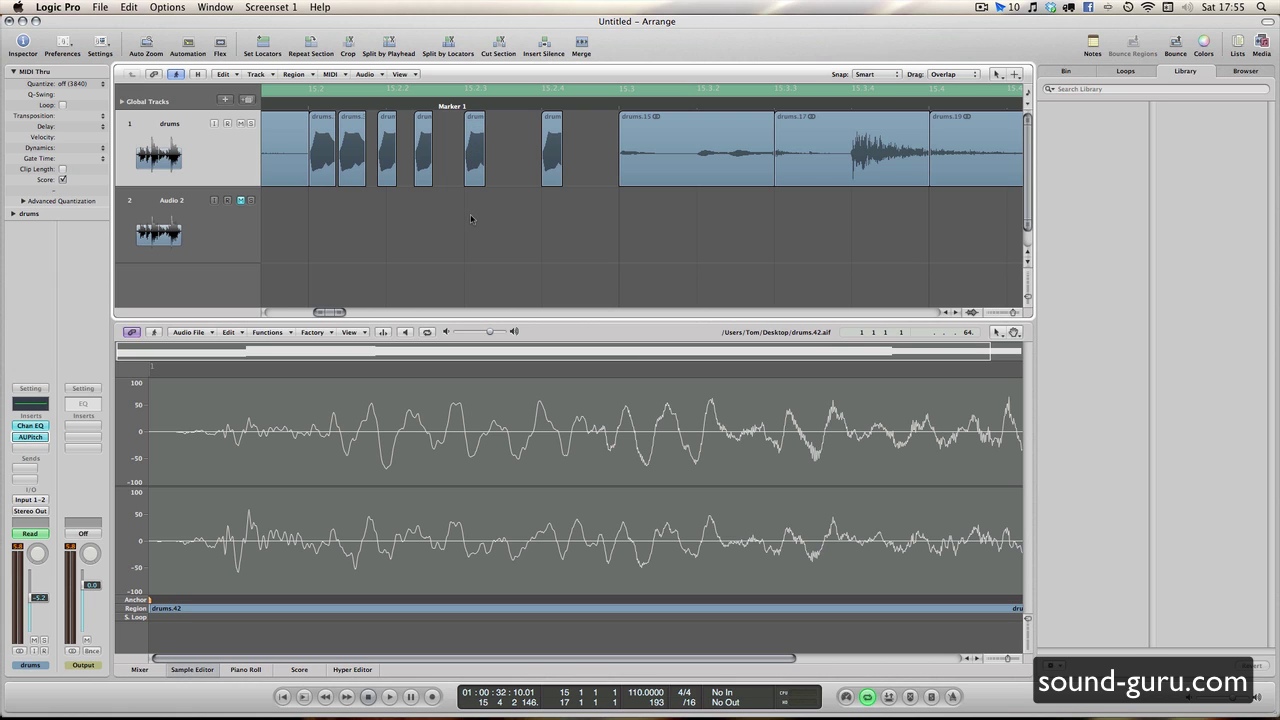
pyautogui.click(190, 669)
# Step: Glue the six stutter regions into a single region, return to the Pointer tool and select the merged region
pyautogui.moveTo(325, 230); pyautogui.dragTo(548, 160)
pyautogui.press('Escape')
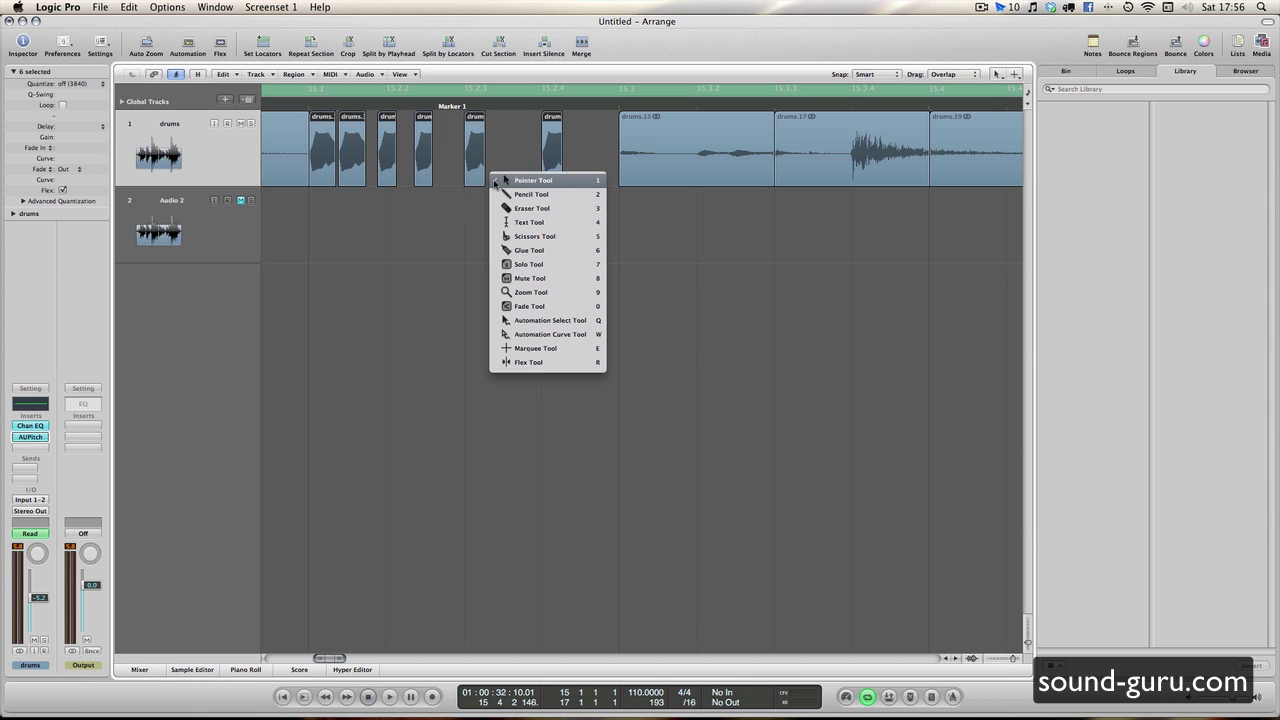
pyautogui.click(495, 193)
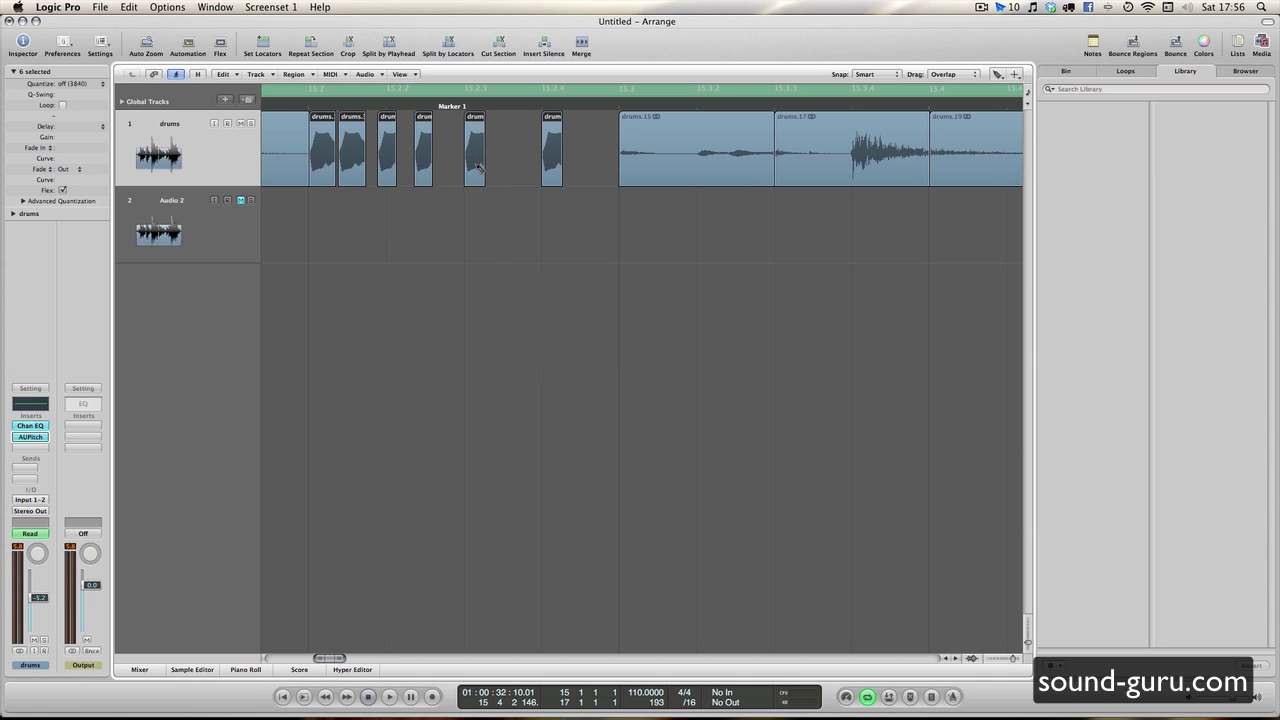
pyautogui.click(478, 168)
pyautogui.click(722, 241)
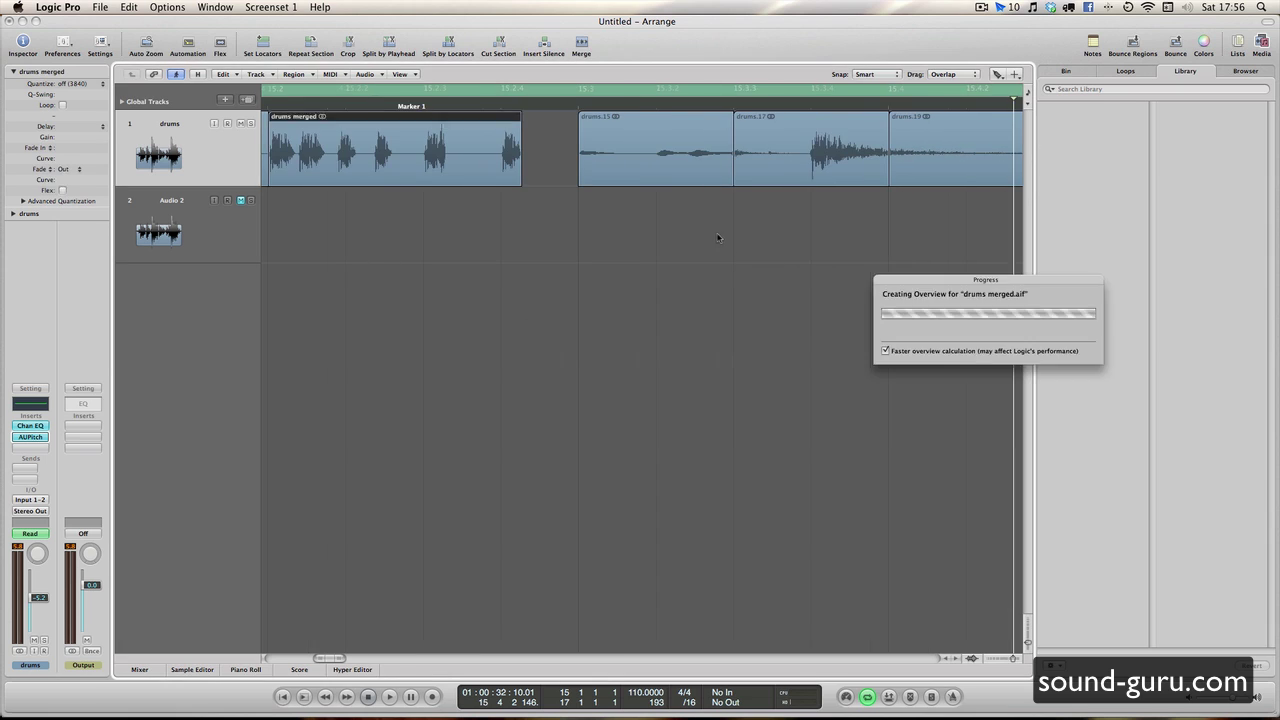
pyautogui.hscroll(-5, 688, 234)
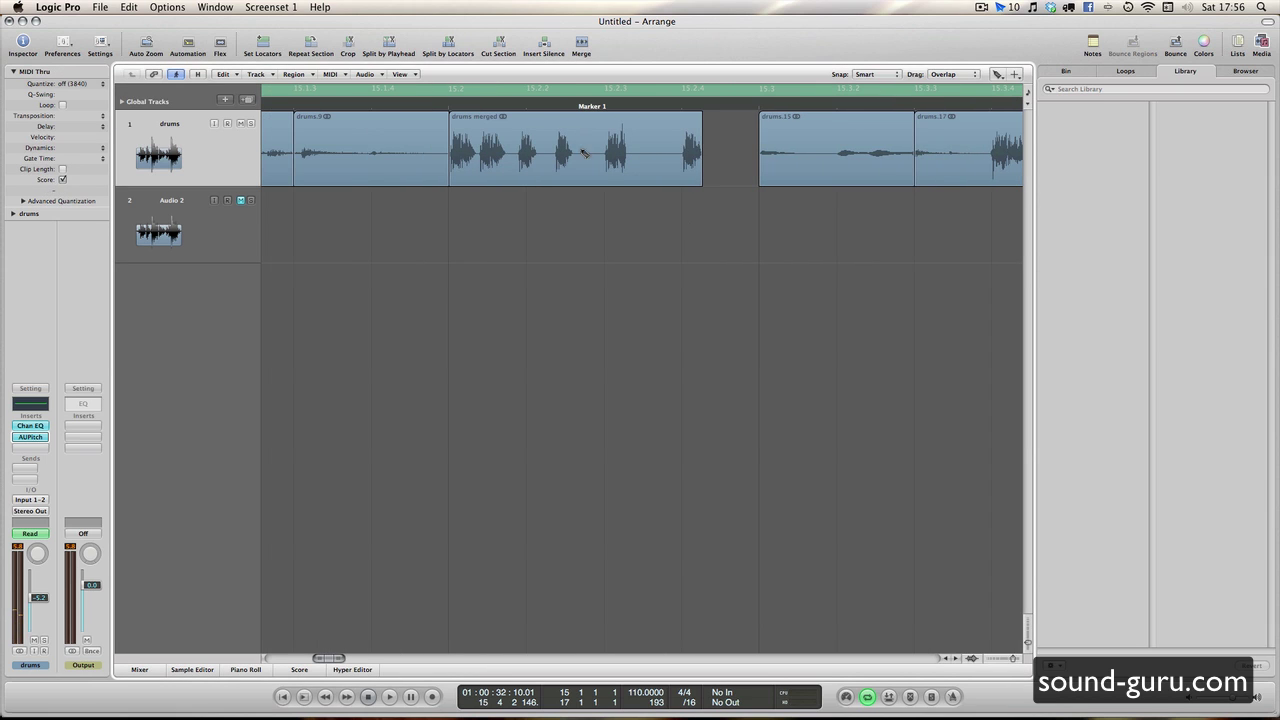
pyautogui.press('Escape')
pyautogui.click(503, 180)
pyautogui.click(487, 160)
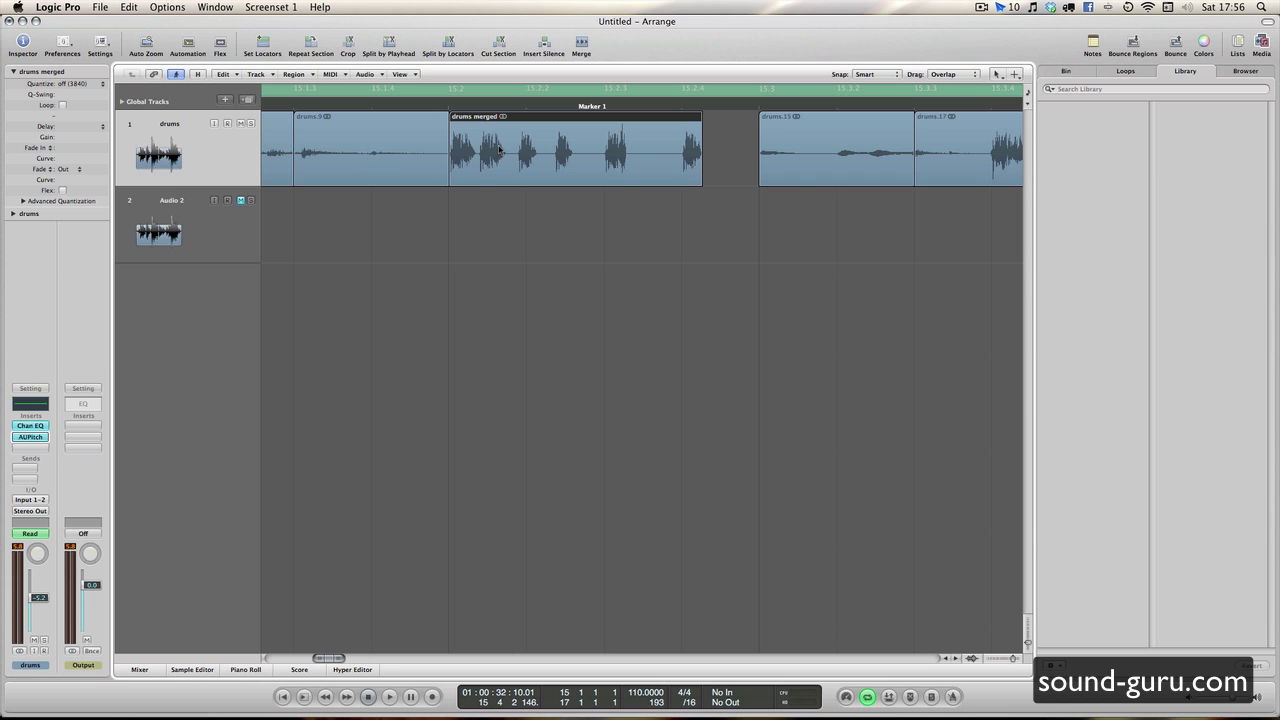
# Step: Show the High Cut Frequency automation and raise its low point at 15.2 to about 2450 Hz
pyautogui.press('a')
pyautogui.moveTo(450, 161); pyautogui.dragTo(450, 146)
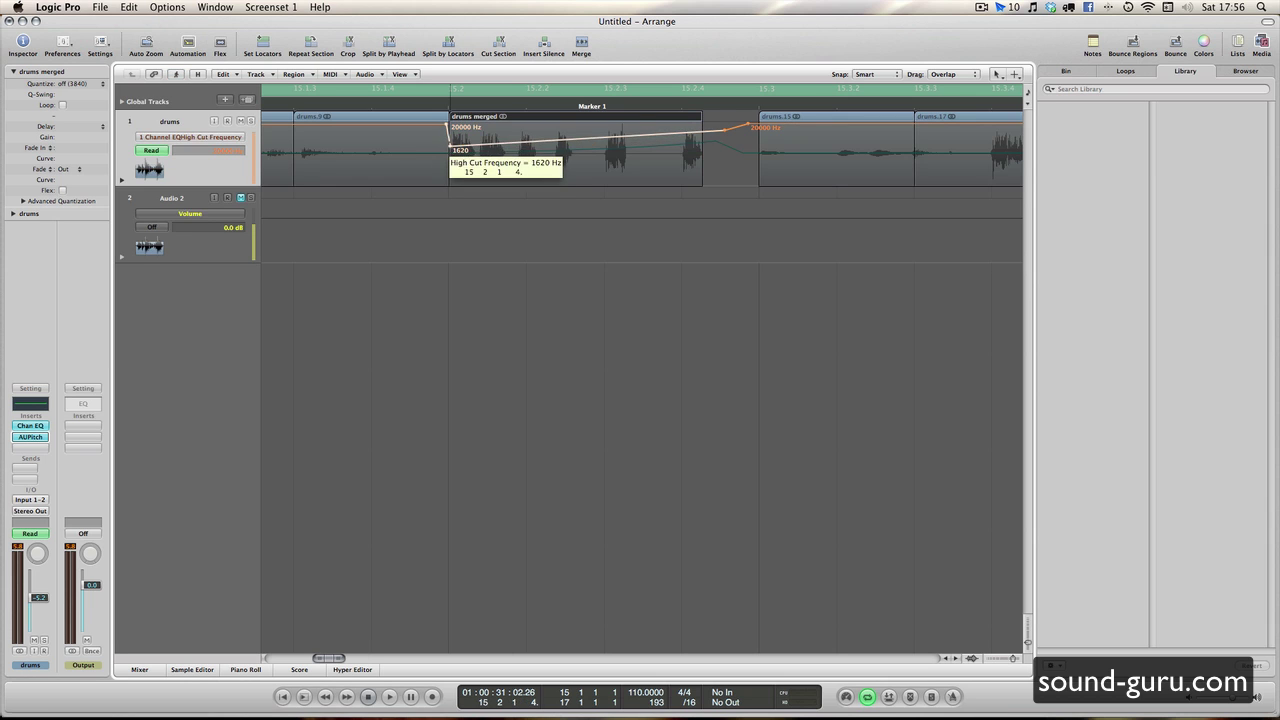
pyautogui.press('a')
pyautogui.press('a')
# Step: Show the pitch automation, flatten its curve to 0.0 cent over the merged region, and hide the automation
pyautogui.click(226, 138)
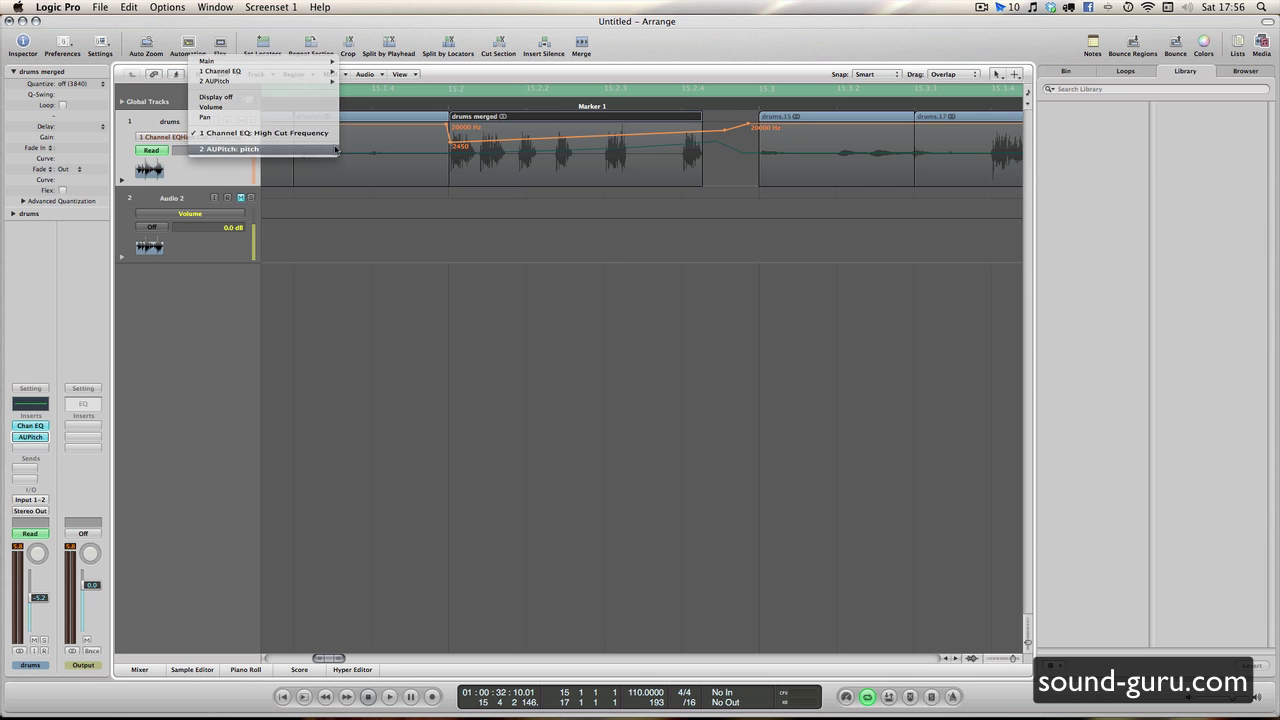
pyautogui.click(230, 149)
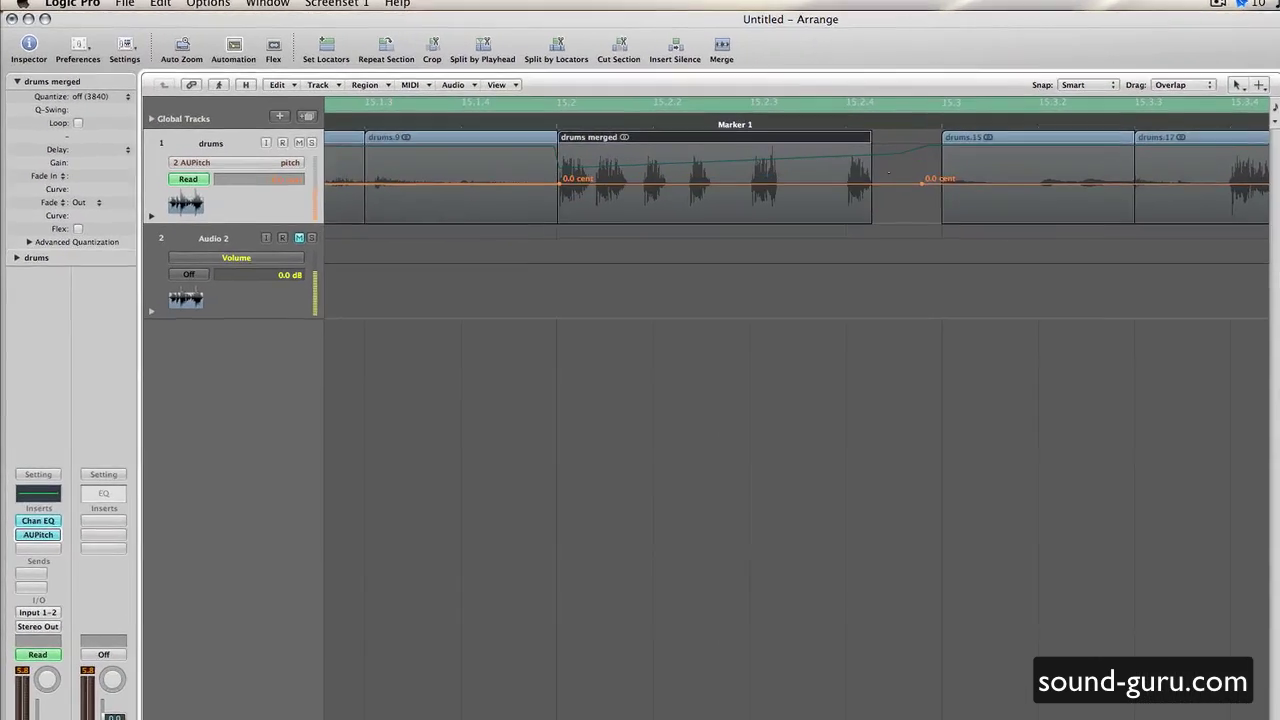
pyautogui.press('a')
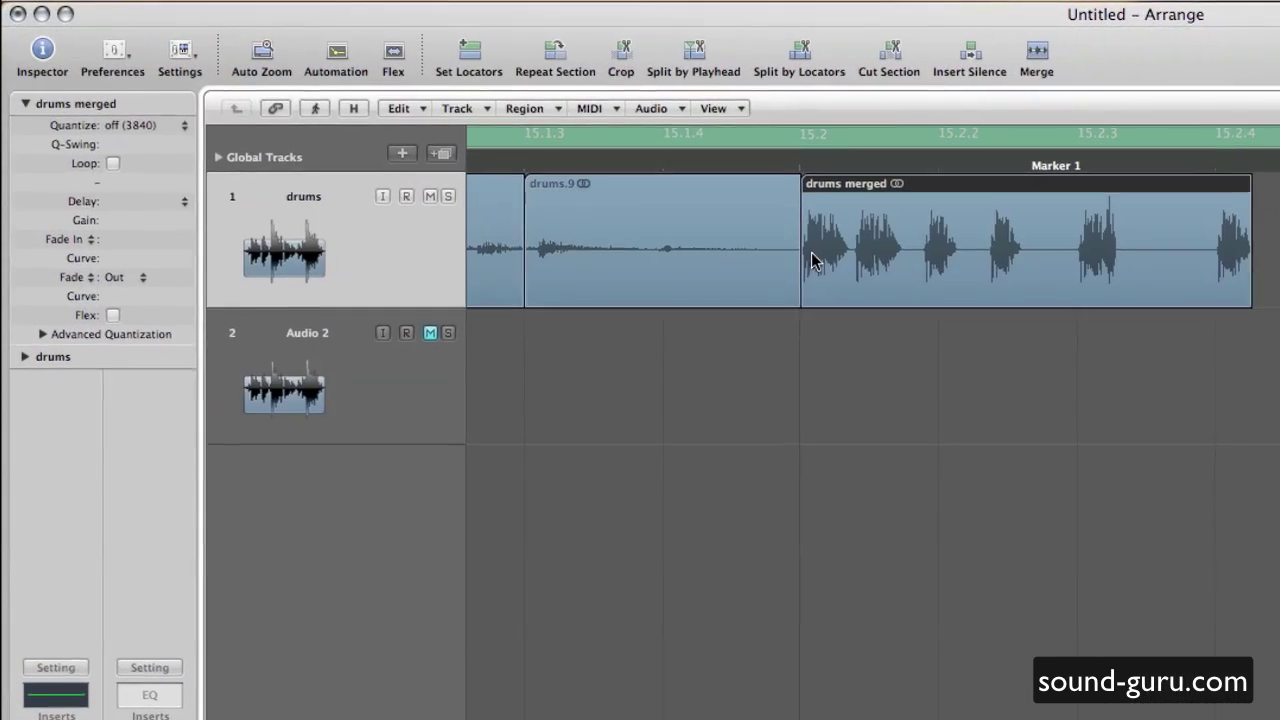
# Step: Change the merged drums region's fade-in type to Speed Up
pyautogui.click(82, 240)
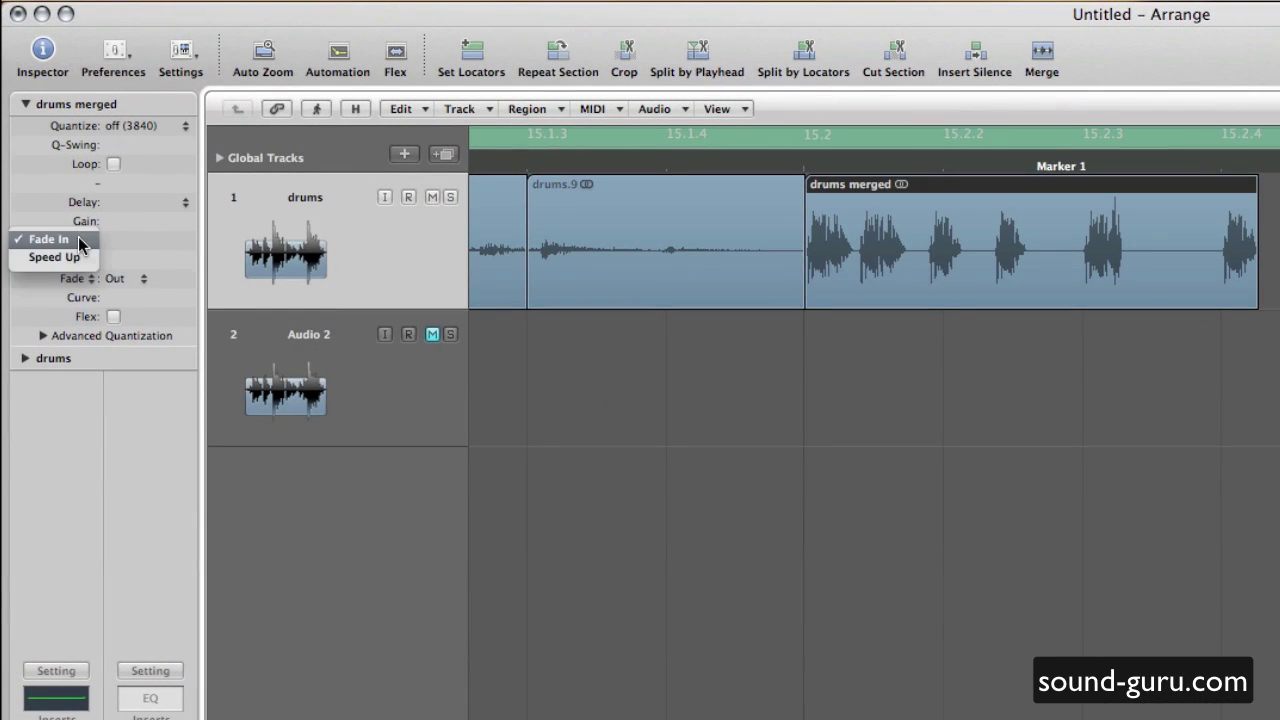
pyautogui.click(78, 237)
pyautogui.doubleClick(130, 240)
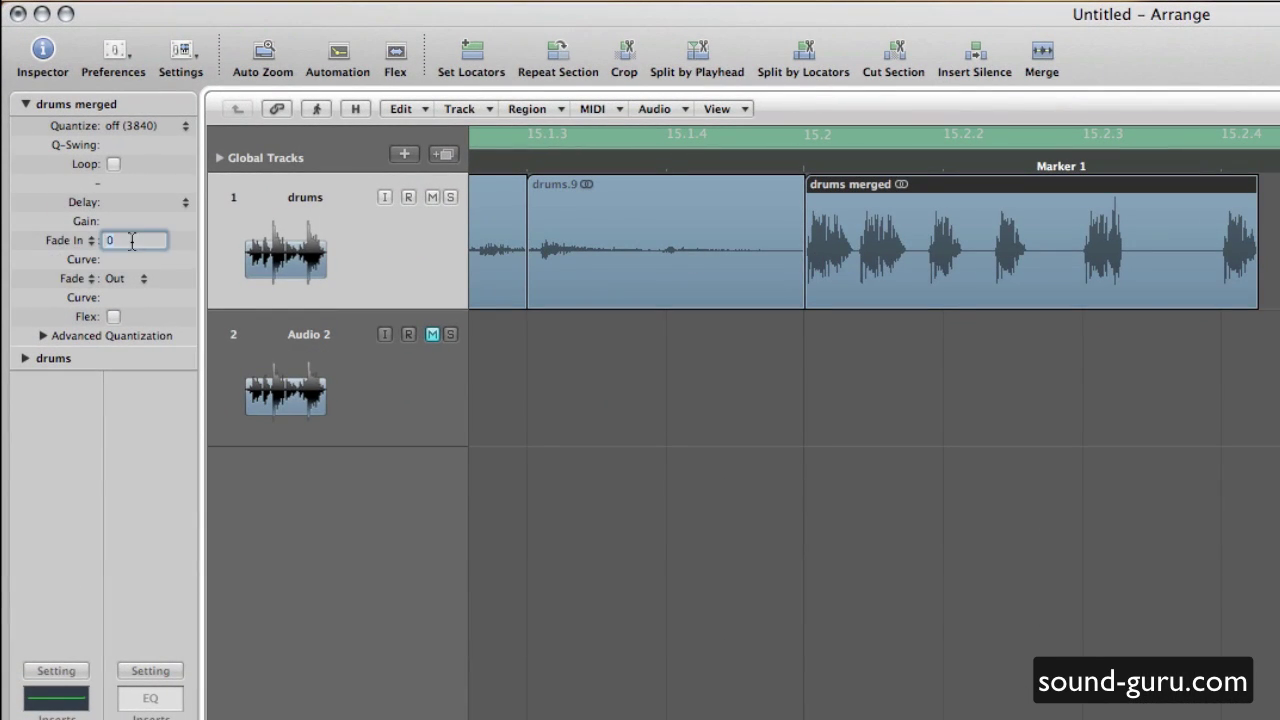
pyautogui.click(52, 240)
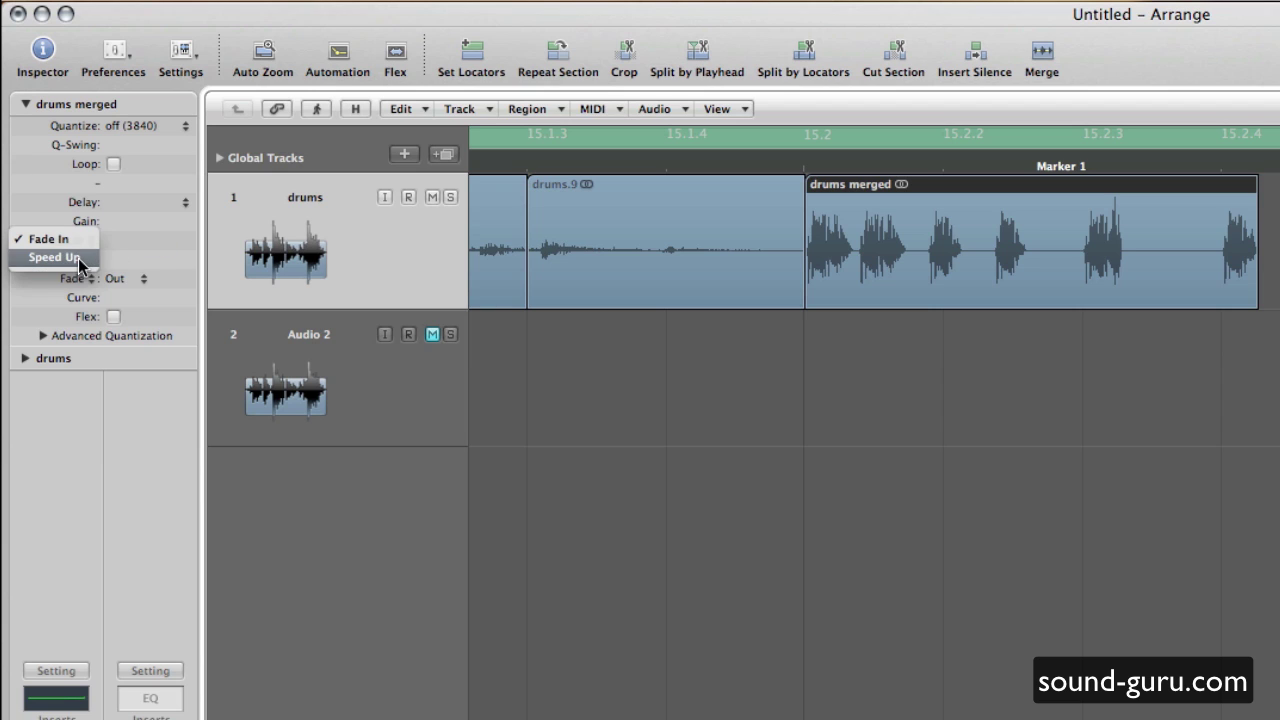
pyautogui.click(79, 258)
# Step: Set the merged region's Speed Up length to 350, bend its curve upward and deselect the region
pyautogui.doubleClick(130, 241)
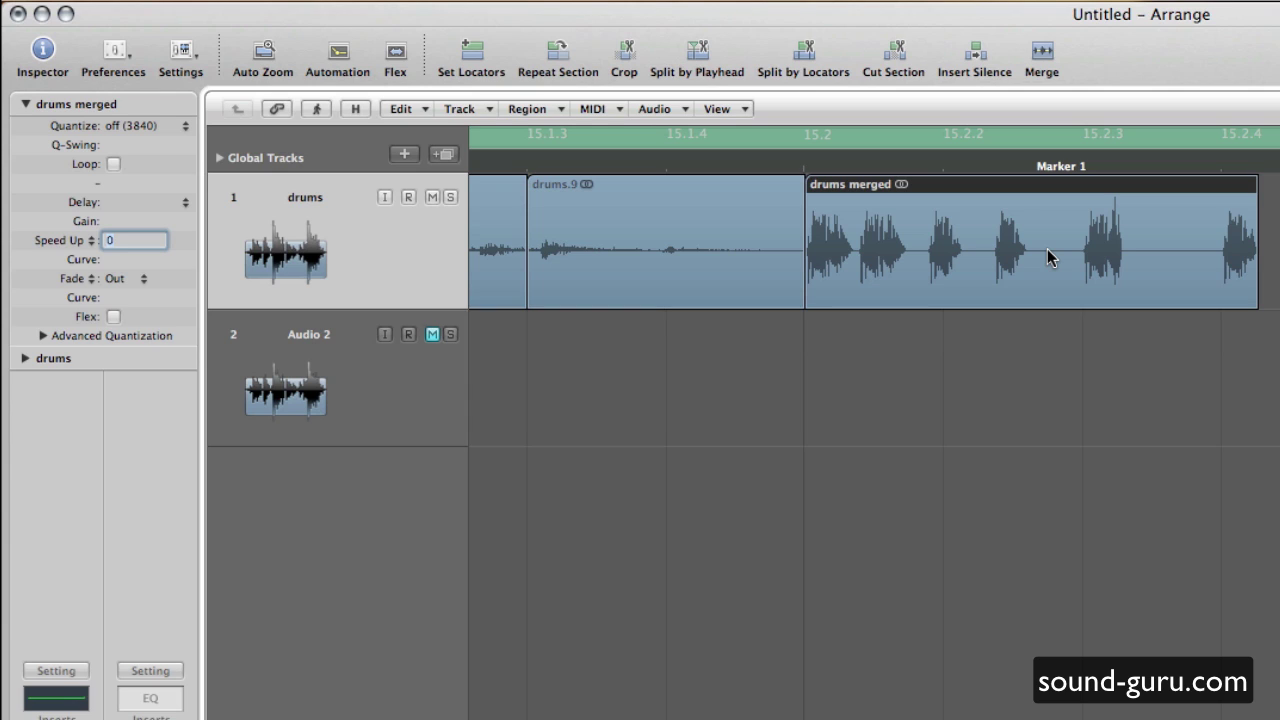
pyautogui.write('350')
pyautogui.press('Return')
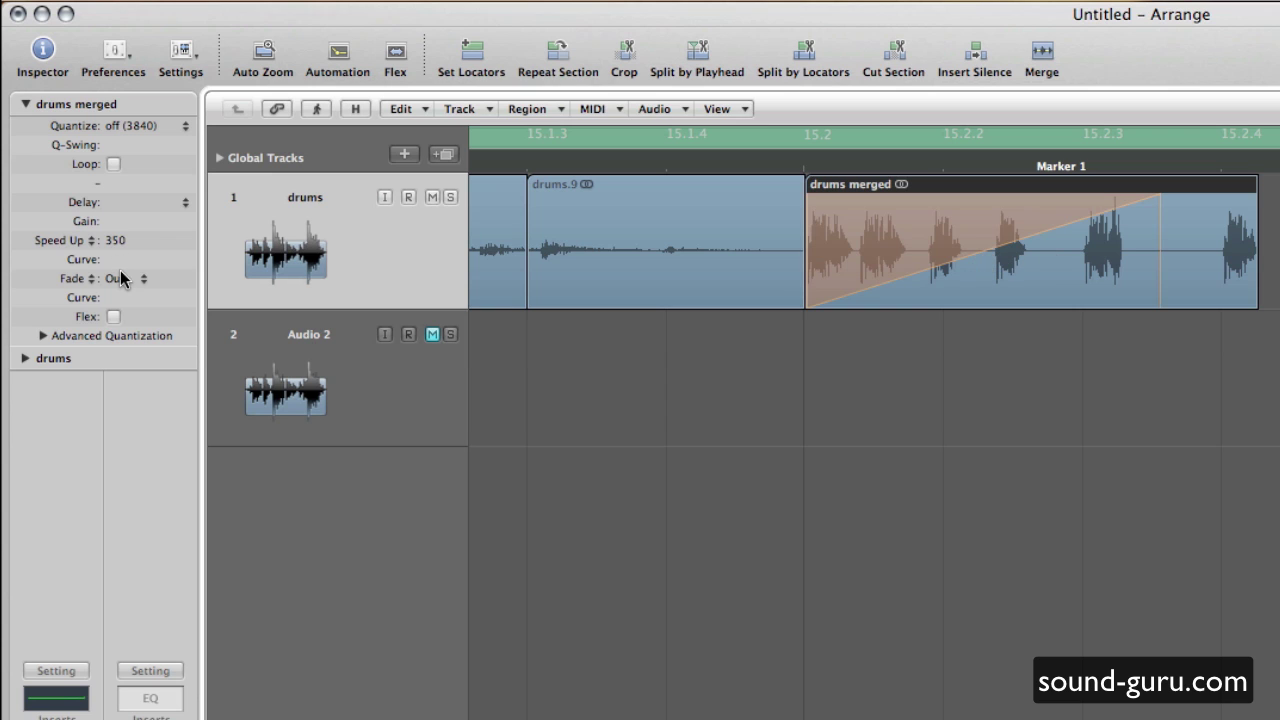
pyautogui.moveTo(115, 259); pyautogui.dragTo(115, 263)
pyautogui.click(1020, 518)
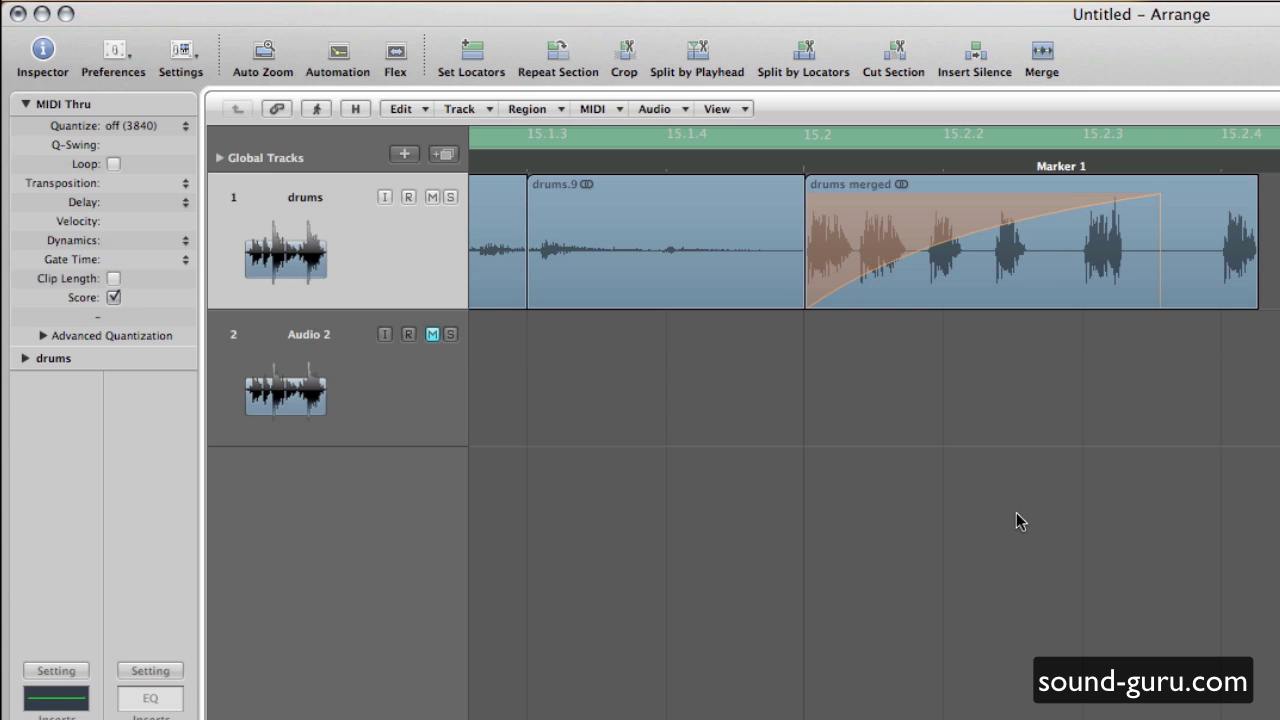
# Step: Play the loop from bar 15 to hear the merged region's Speed Up effect
pyautogui.press('Escape')
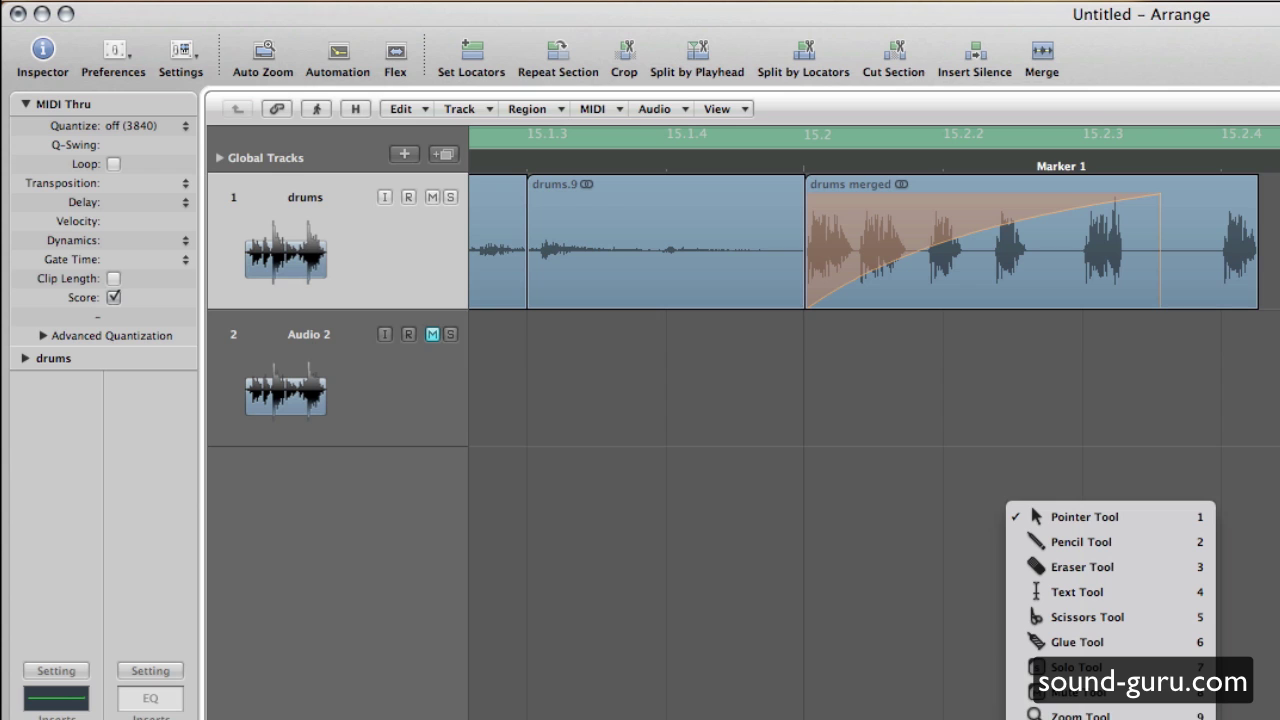
pyautogui.click(880, 422)
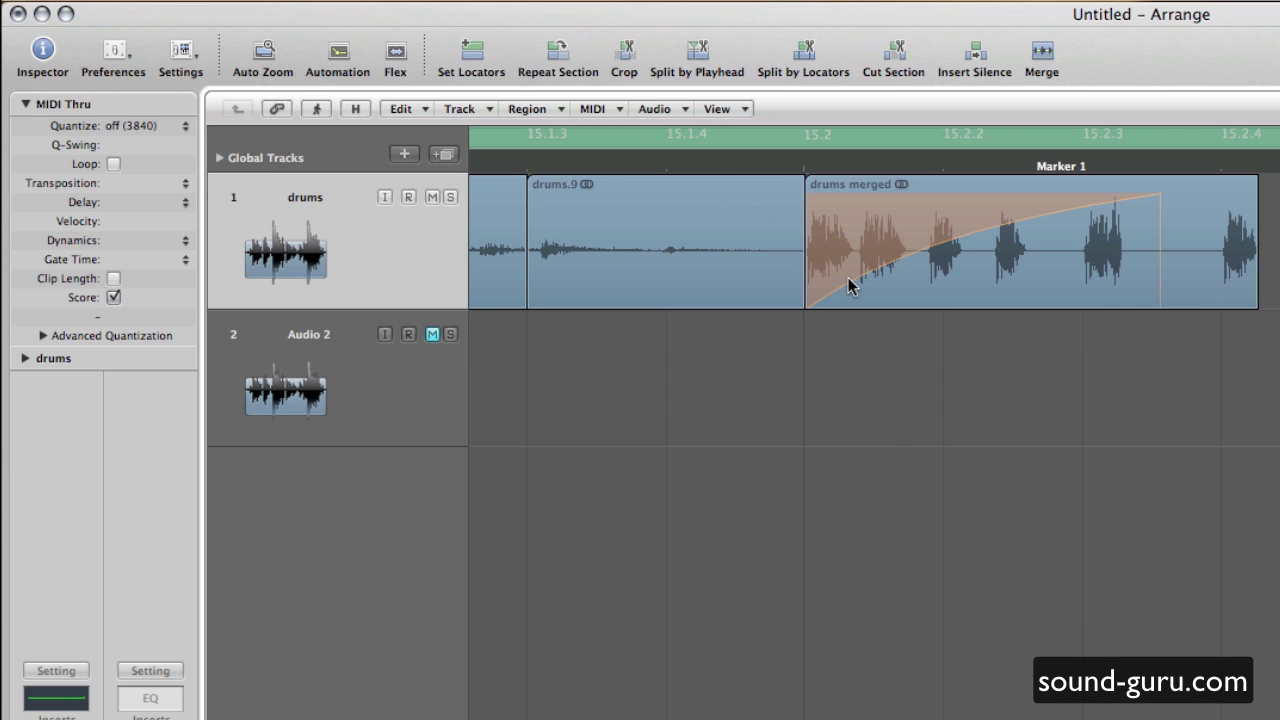
pyautogui.press('Return')
pyautogui.press('space')
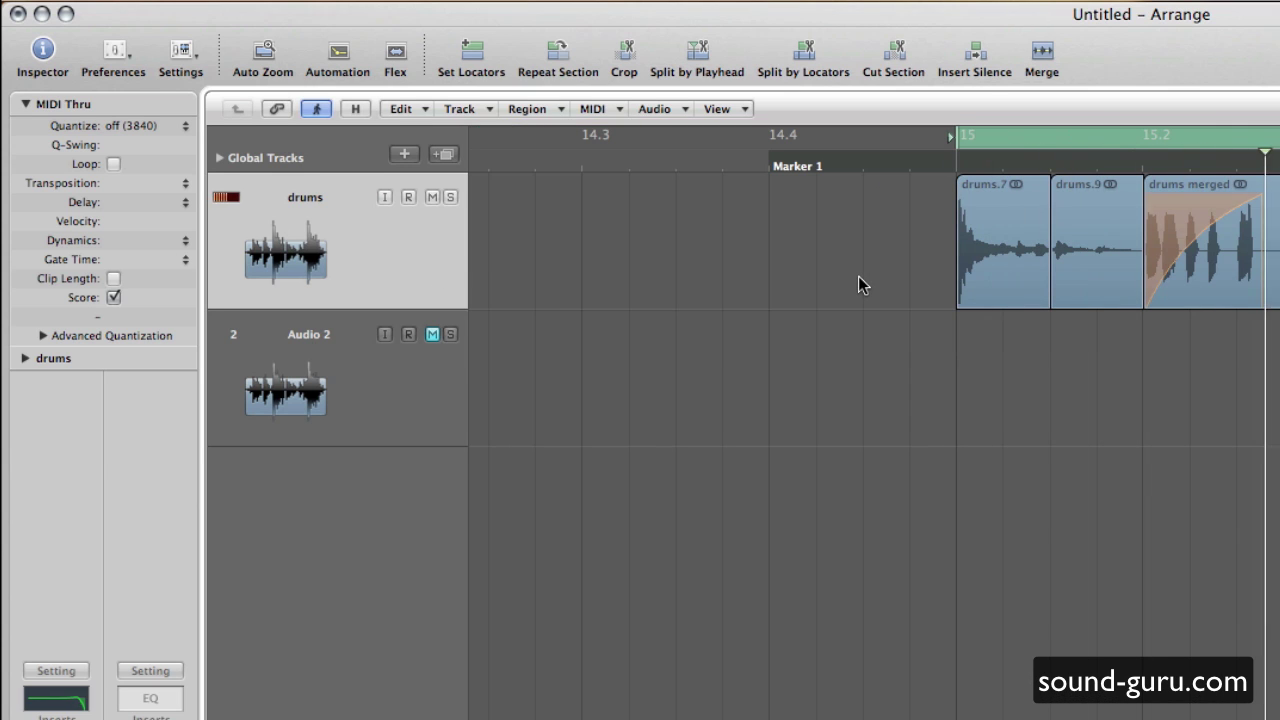
pyautogui.press('space')
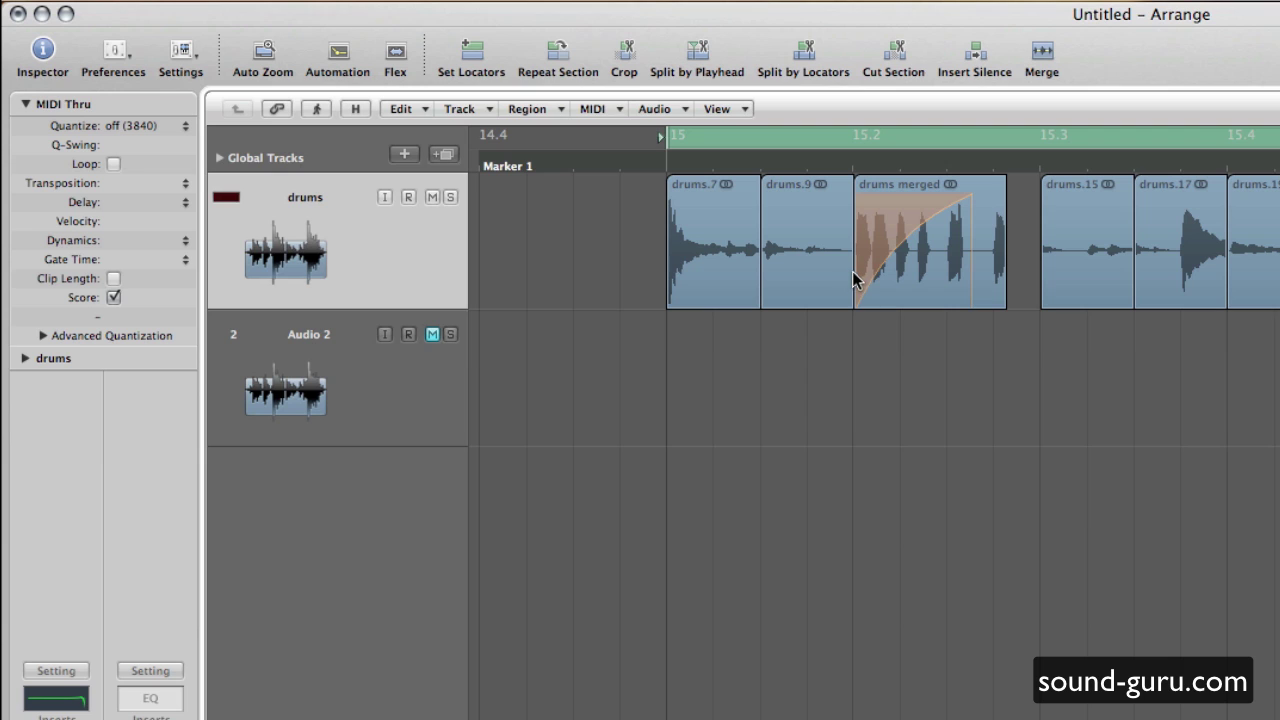
# Step: Clear the Speed Up length of the merged drums region
pyautogui.click(866, 250)
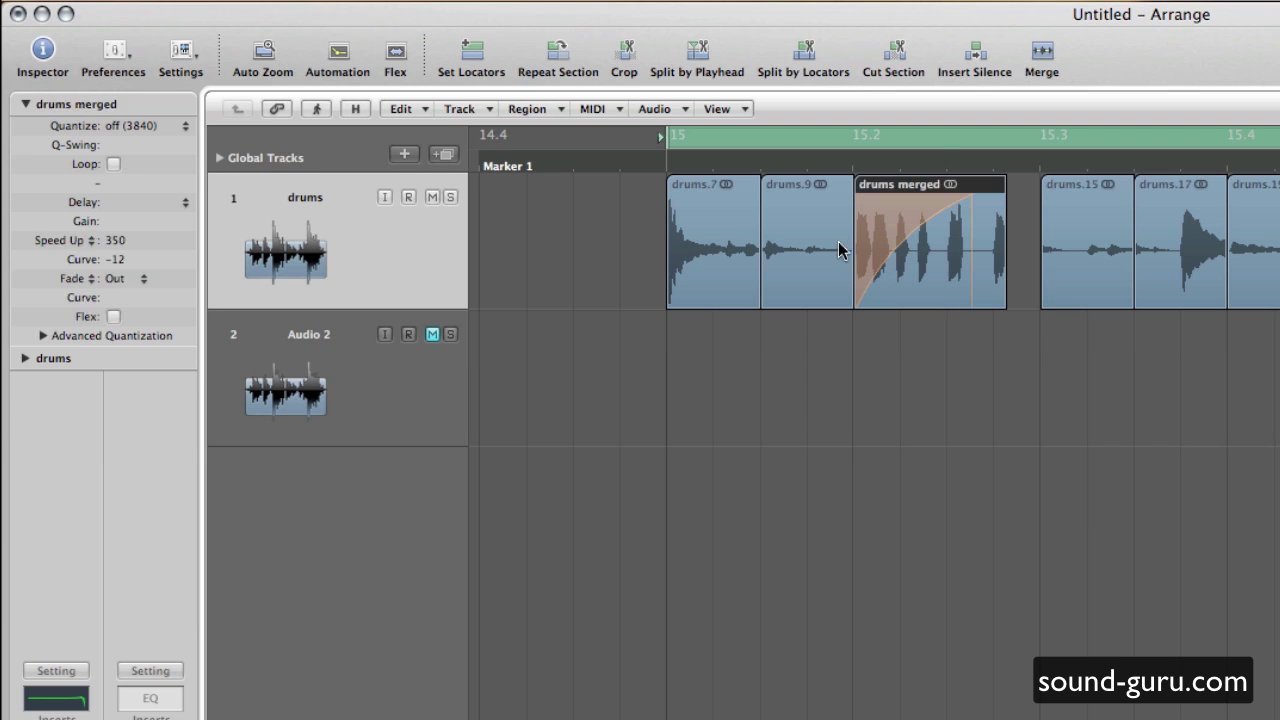
pyautogui.doubleClick(129, 241)
pyautogui.press('BackSpace')
pyautogui.press('Return')
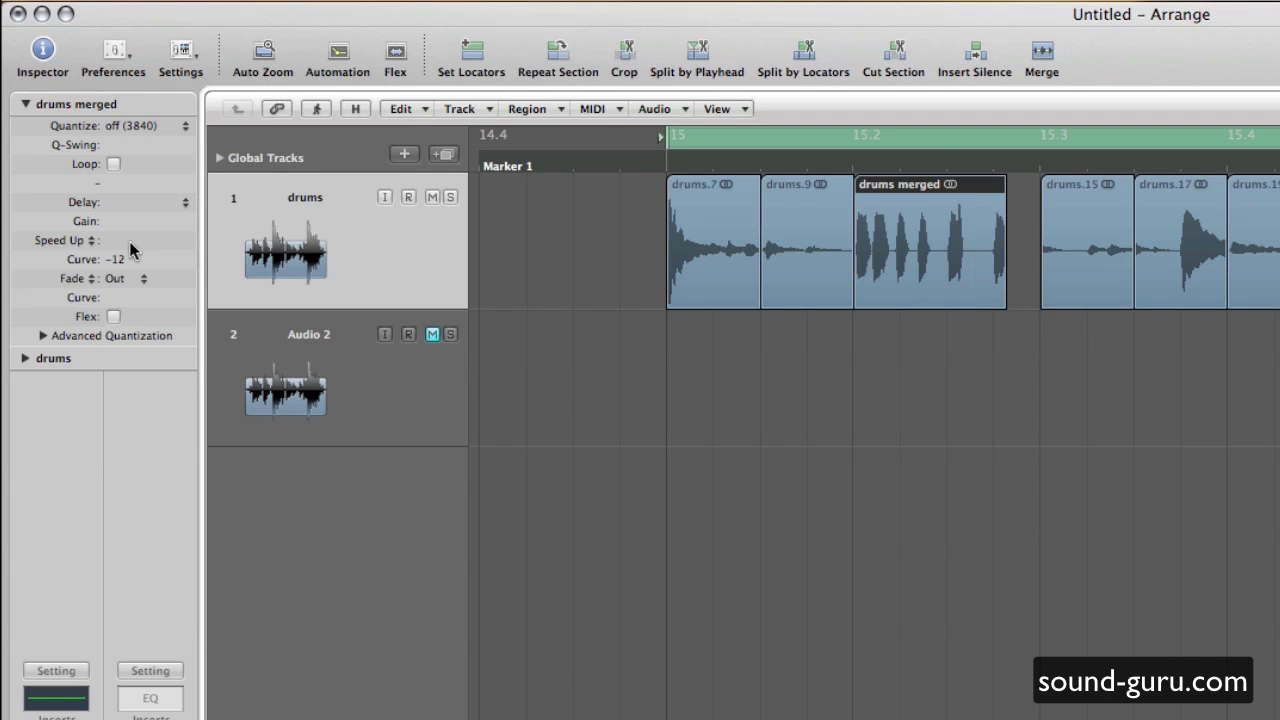
# Step: Change the merged region's fade-out type to Slow Down, set its length to 250 and curve to -10, and play it back
pyautogui.click(78, 281)
pyautogui.click(80, 294)
pyautogui.click(123, 279)
pyautogui.doubleClick(158, 277)
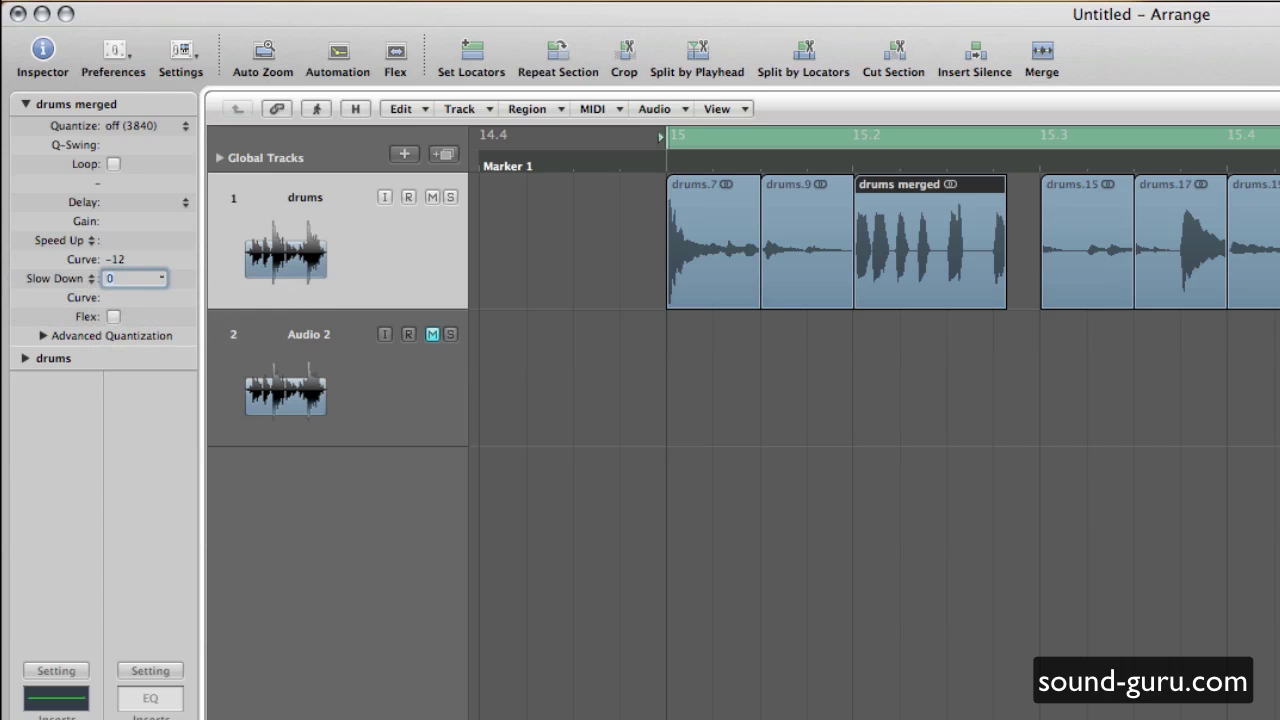
pyautogui.write('250')
pyautogui.press('Return')
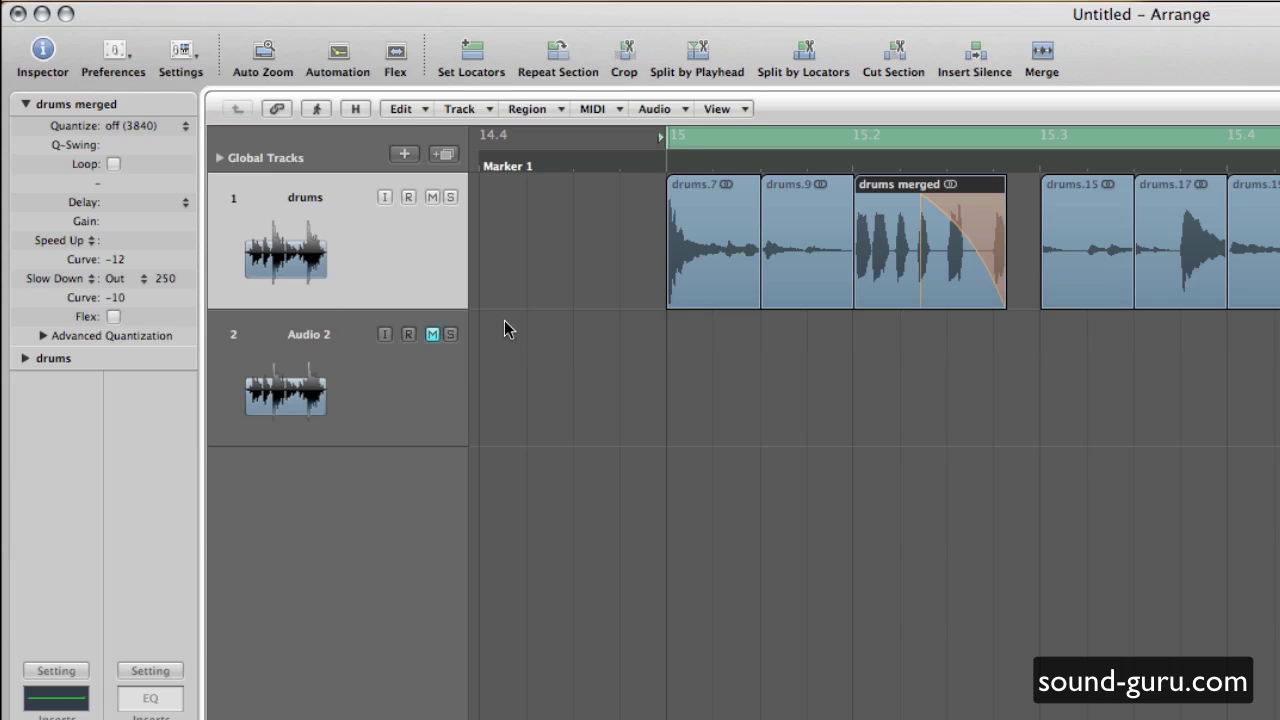
pyautogui.press('space')
pyautogui.press('space')
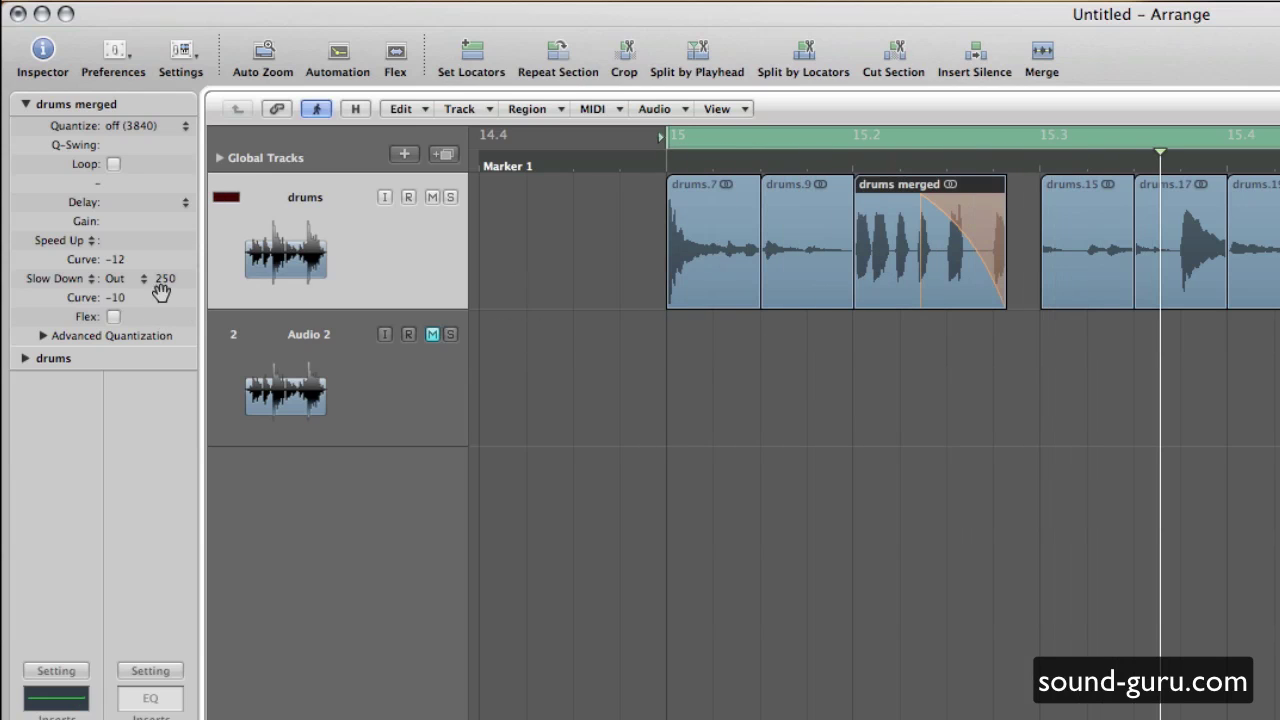
# Step: Set the merged region's Slow Down length to 360 and play the loop
pyautogui.doubleClick(172, 279)
pyautogui.write('3')
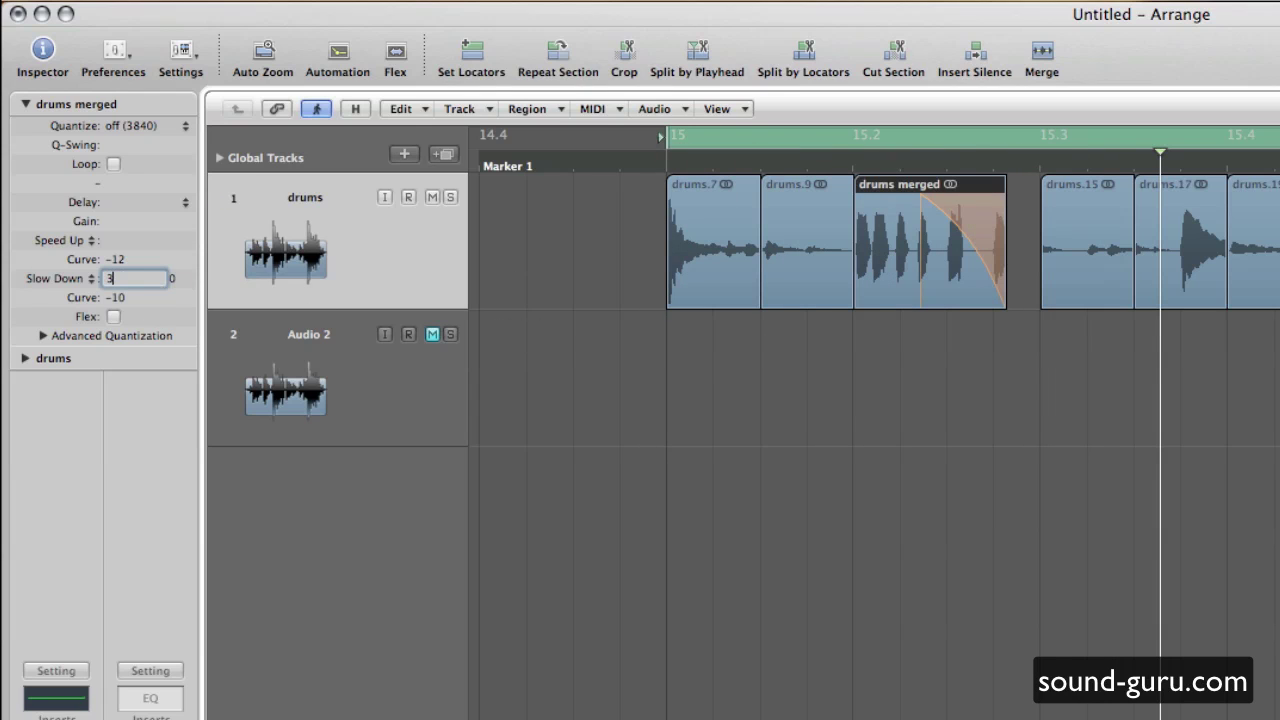
pyautogui.write('60')
pyautogui.press('Return')
pyautogui.press('space')
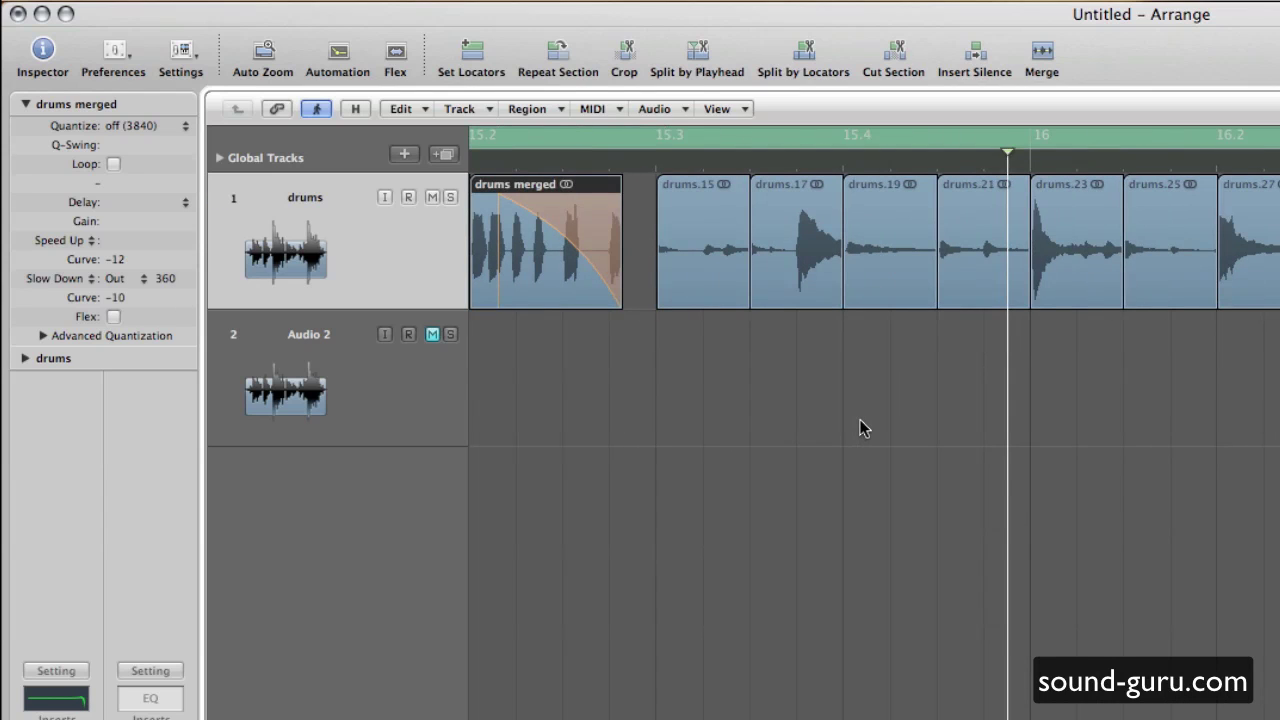
# Step: Give the drum region starting at bar 16 a fade-out length of 300
pyautogui.hscroll(-3, 1006, 434)
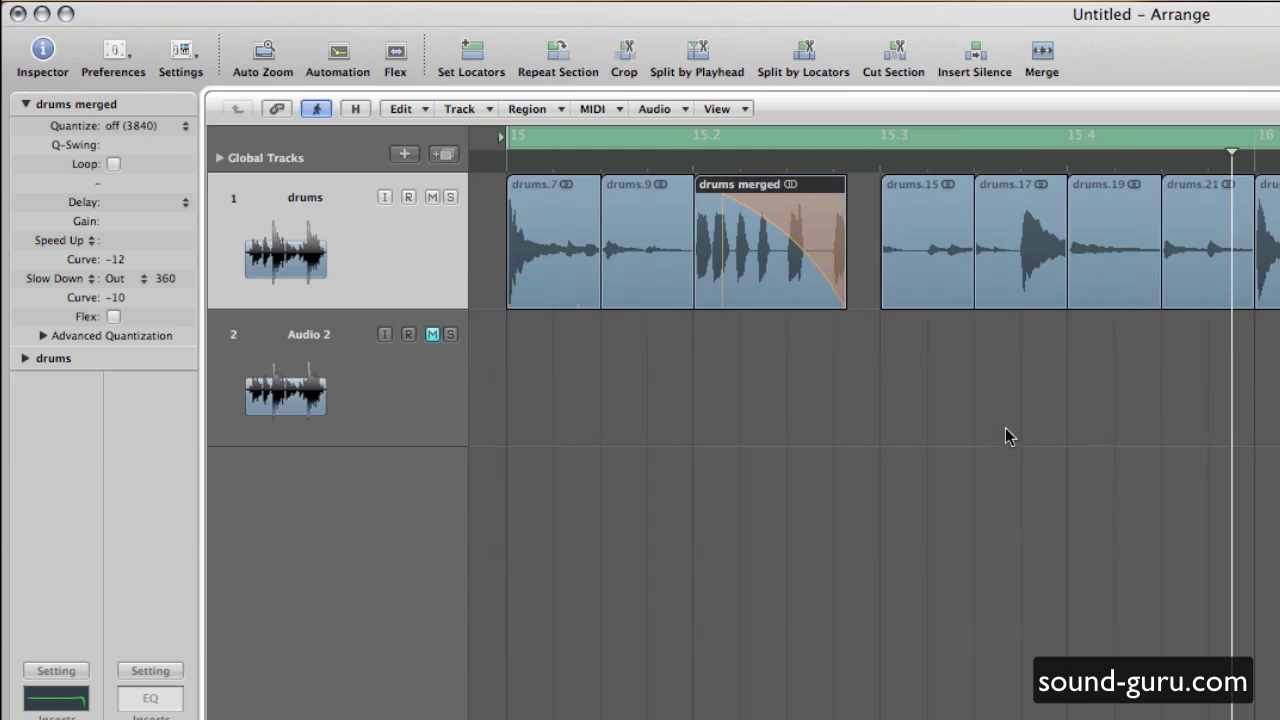
pyautogui.hscroll(3, 900, 302)
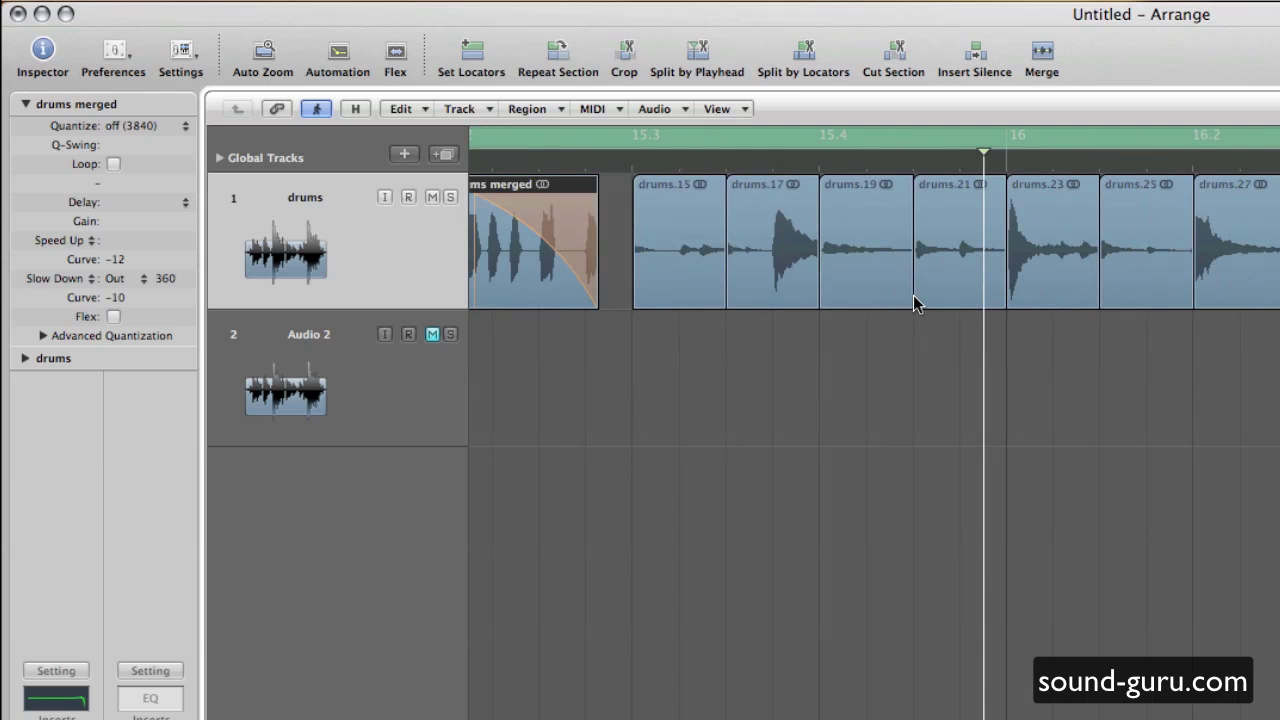
pyautogui.click(1044, 243)
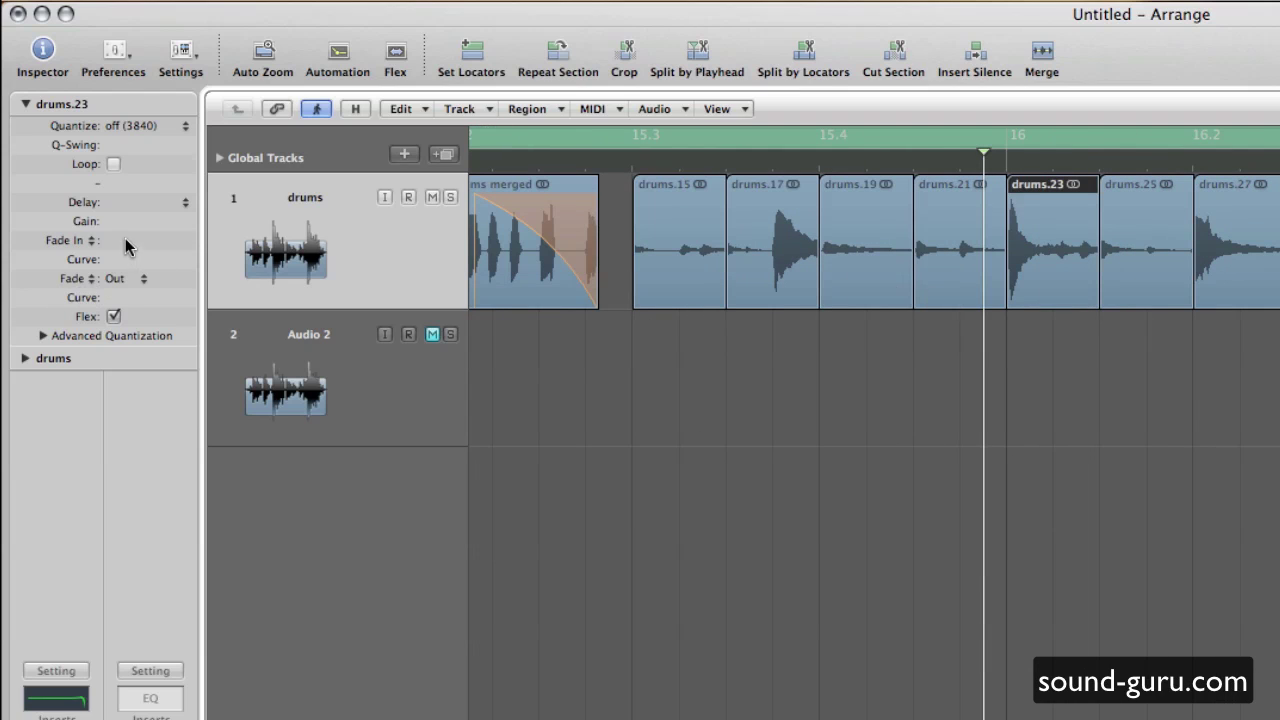
pyautogui.click(170, 279)
pyautogui.doubleClick(168, 279)
pyautogui.write('300')
pyautogui.press('Return')
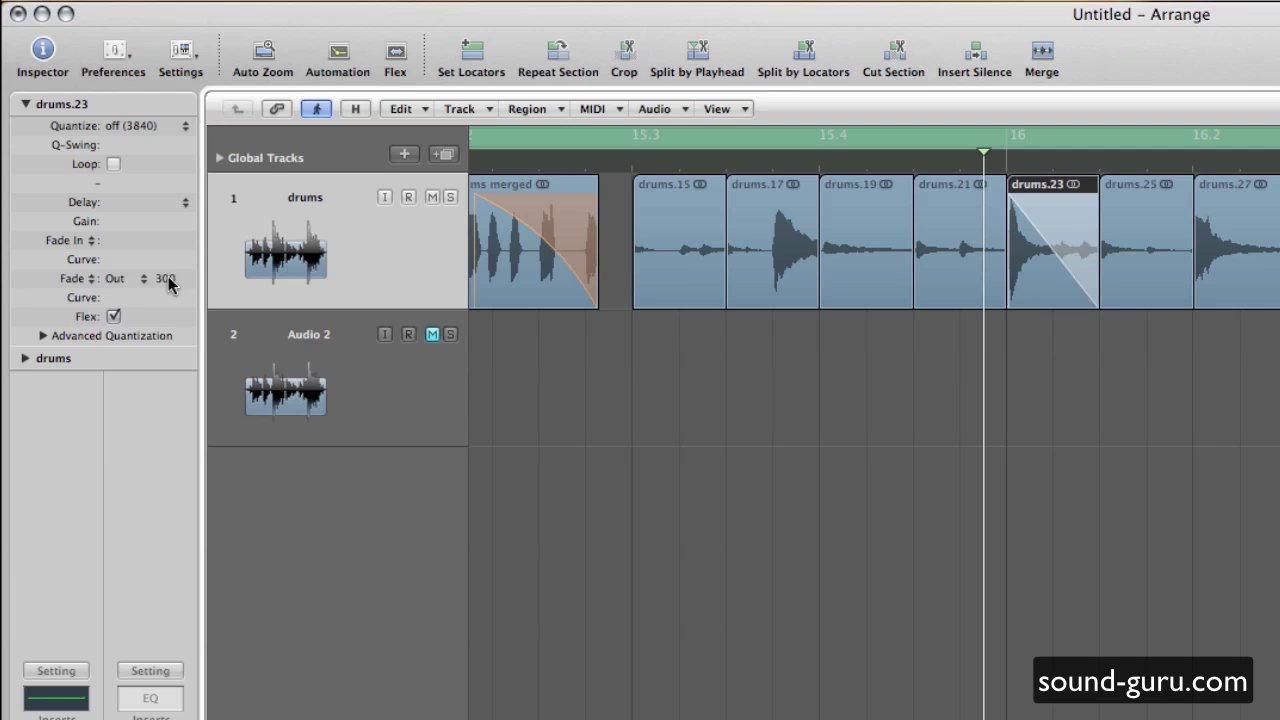
# Step: Change the bar 16 region's fade-out type to Slow Down with a curve of -11 and play it back
pyautogui.click(80, 279)
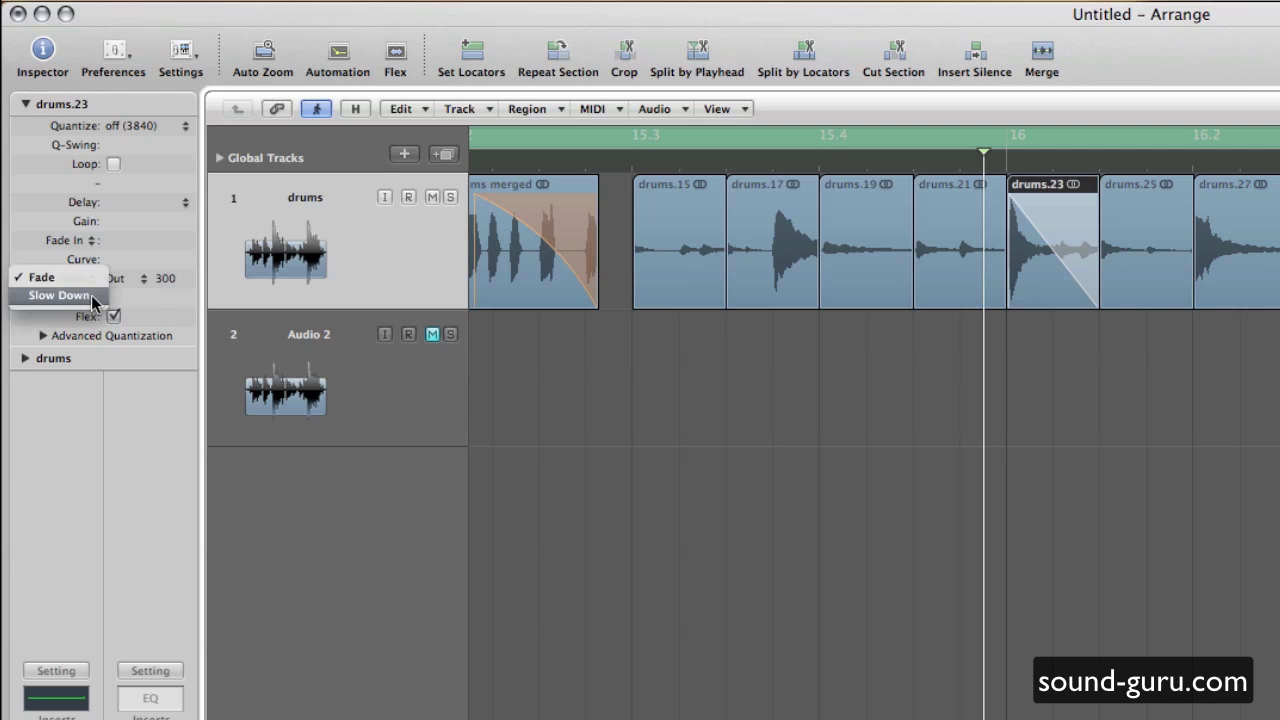
pyautogui.click(94, 296)
pyautogui.moveTo(138, 298); pyautogui.dragTo(148, 332)
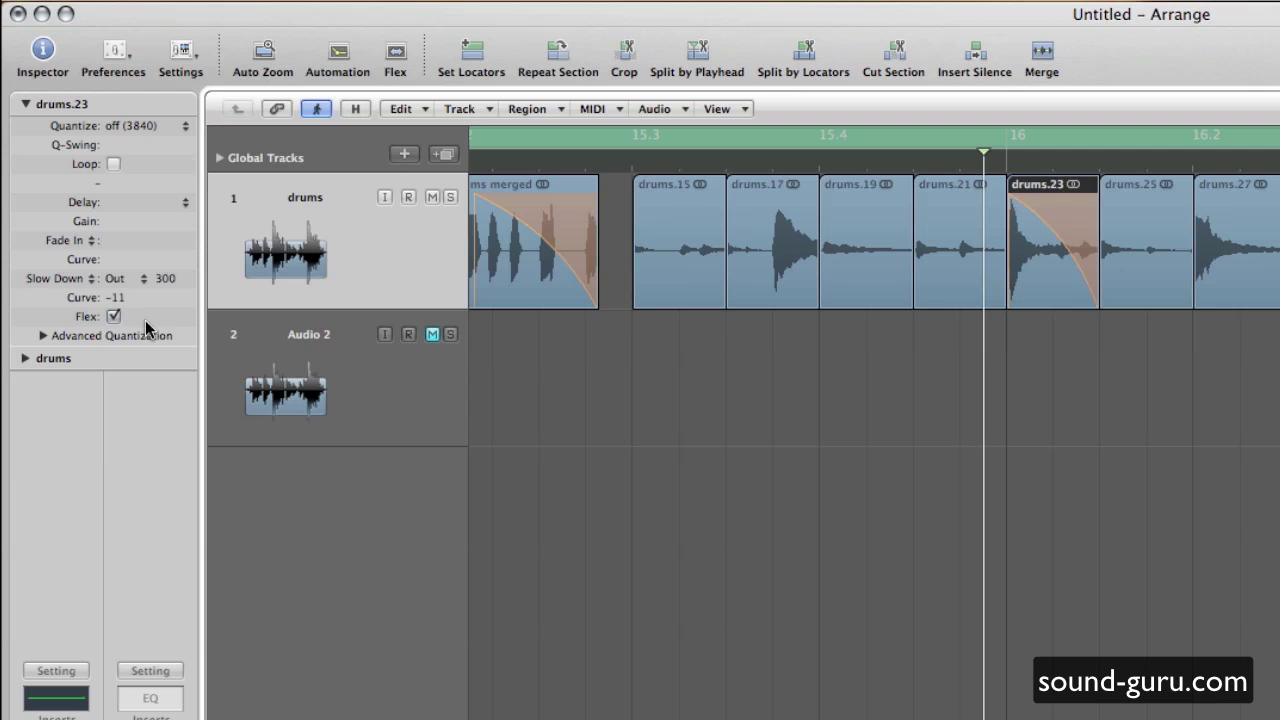
pyautogui.press('space')
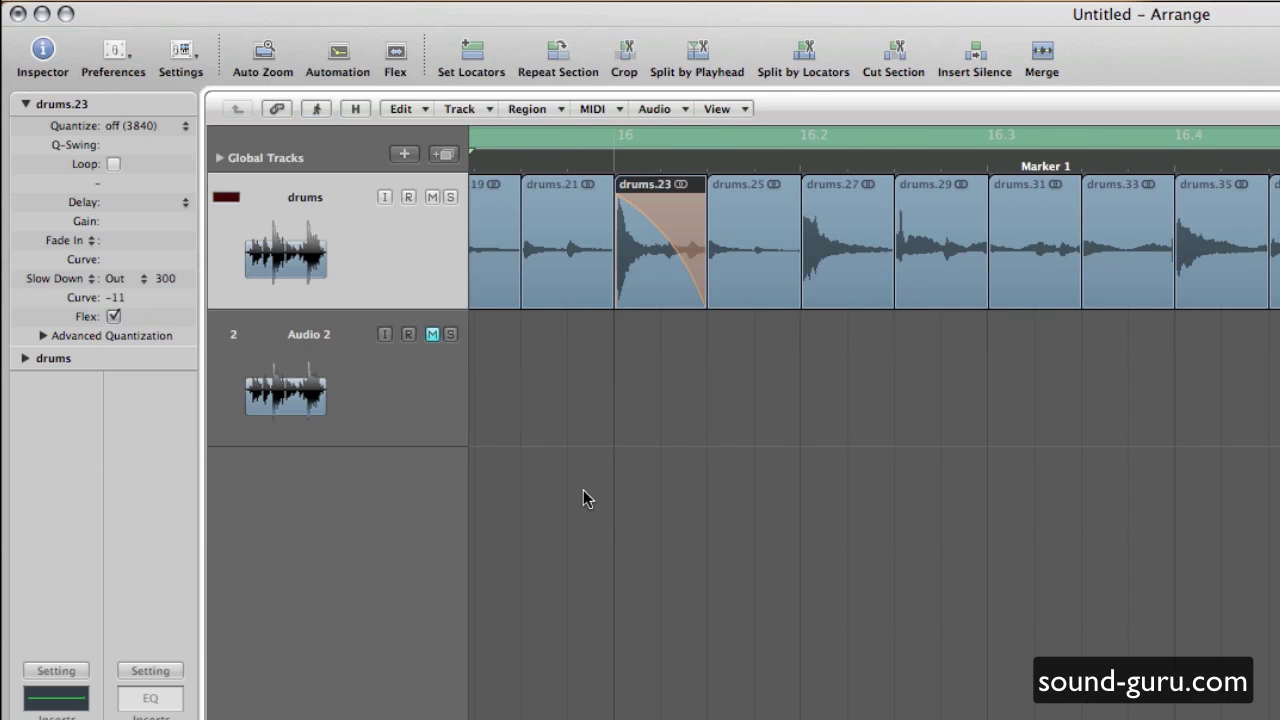
pyautogui.press('space')
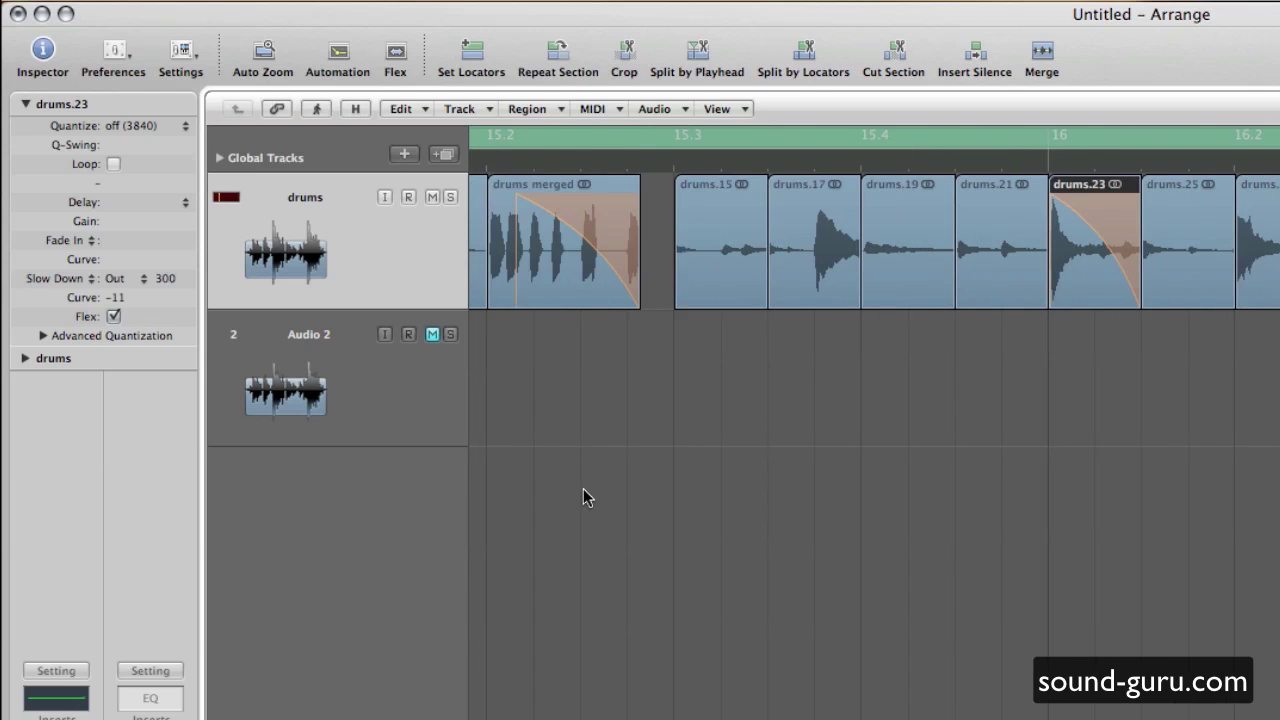
# Step: Delete the short leftover region after bar 17 at the end of the drums track
pyautogui.keyDown('ctrl'); pyautogui.keyDown('alt'); pyautogui.click(685, 476); pyautogui.keyUp('alt'); pyautogui.keyUp('ctrl')
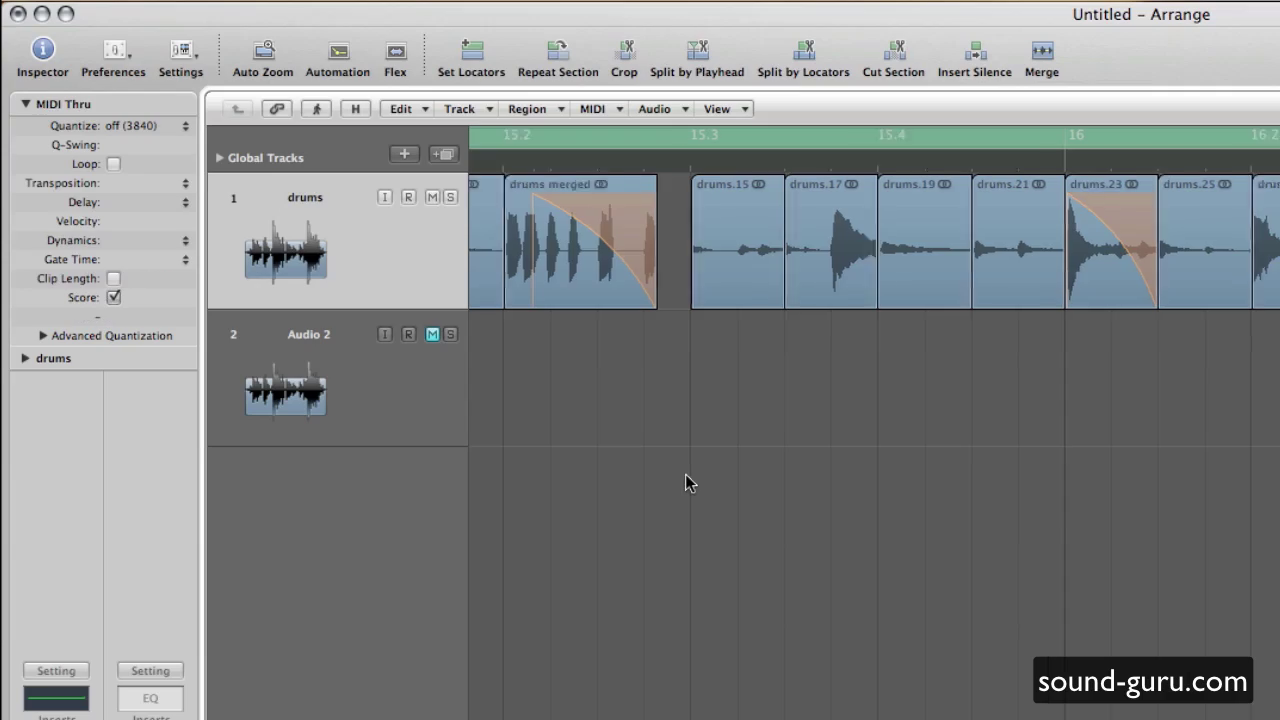
pyautogui.keyDown('ctrl'); pyautogui.keyDown('alt'); pyautogui.click(689, 478); pyautogui.keyUp('alt'); pyautogui.keyUp('ctrl')
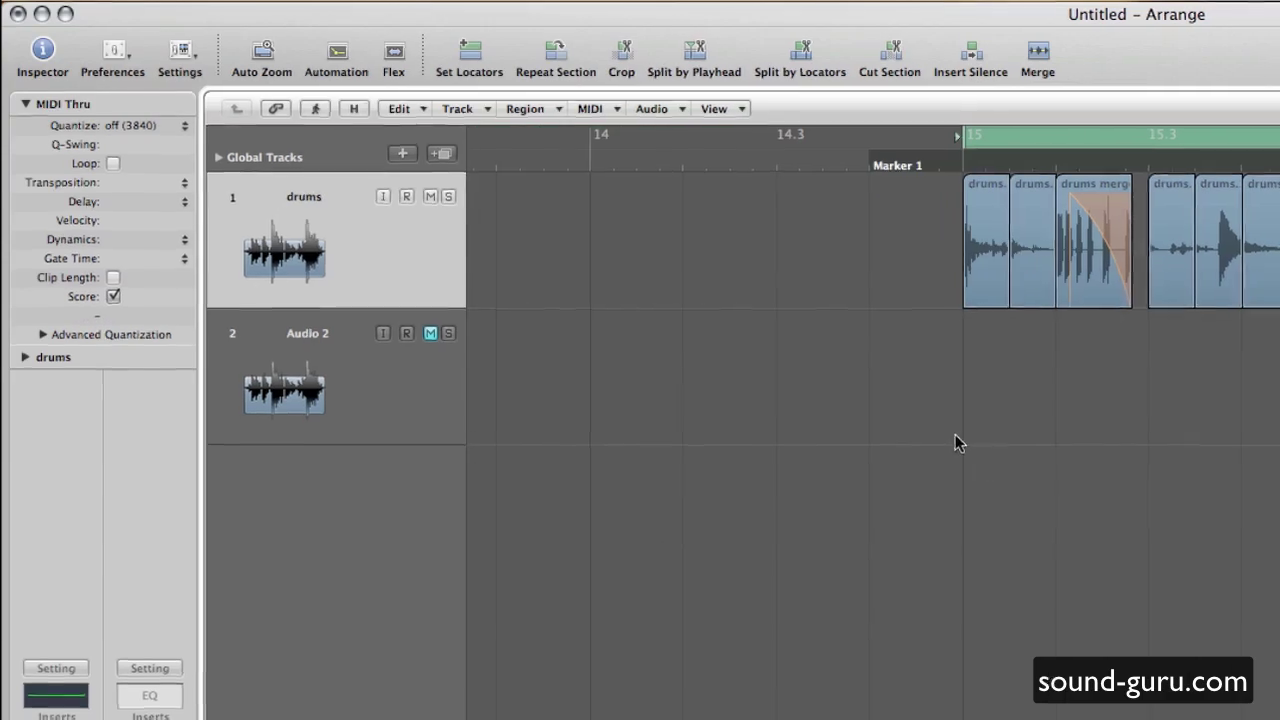
pyautogui.hscroll(5, 926, 423)
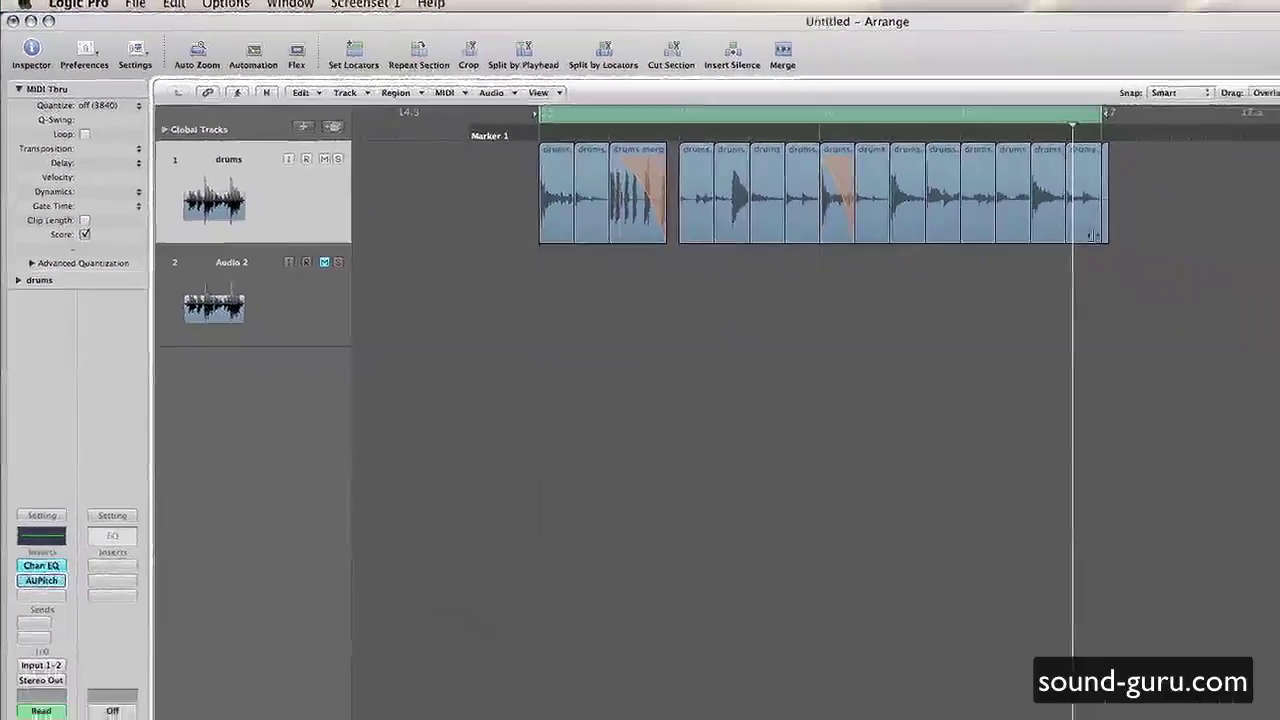
pyautogui.keyDown('ctrl'); pyautogui.keyDown('alt'); pyautogui.click(948, 219); pyautogui.keyUp('alt'); pyautogui.keyUp('ctrl')
pyautogui.hscroll(5, 947, 217)
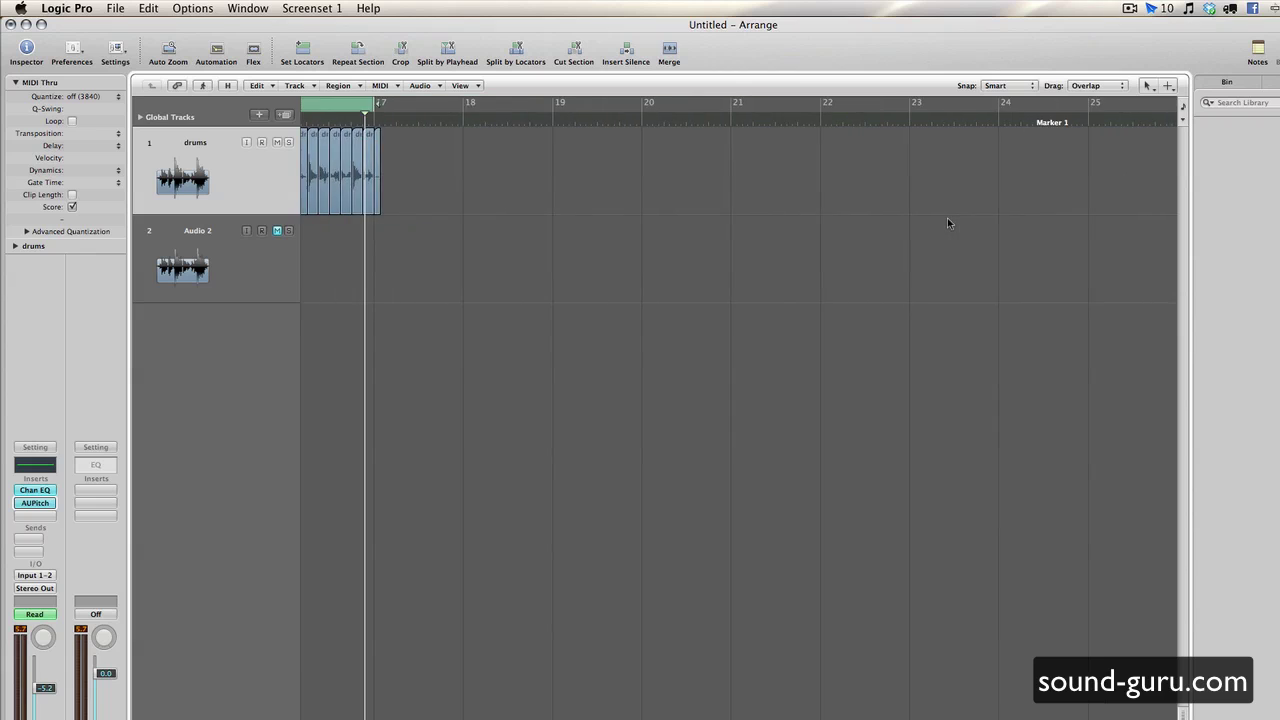
pyautogui.hscroll(-2, 947, 217)
pyautogui.hotkey('ctrl', 'Up')
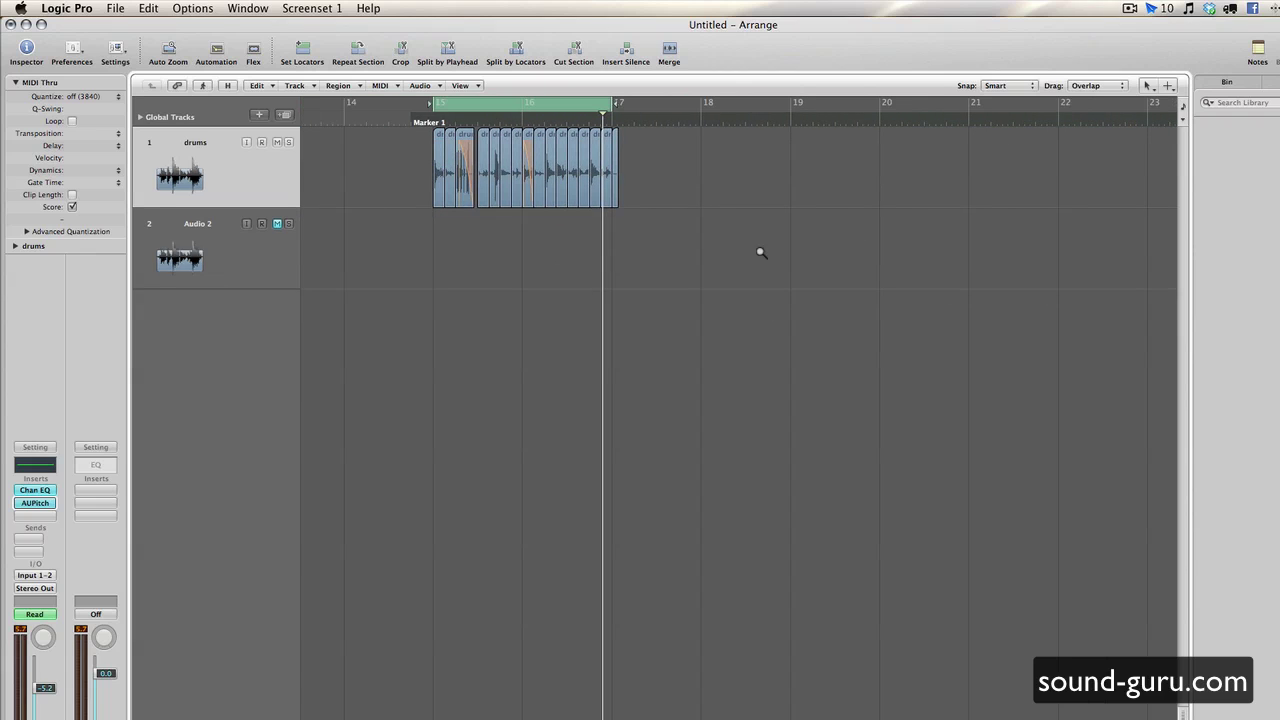
pyautogui.hotkey('ctrl', 'Right')
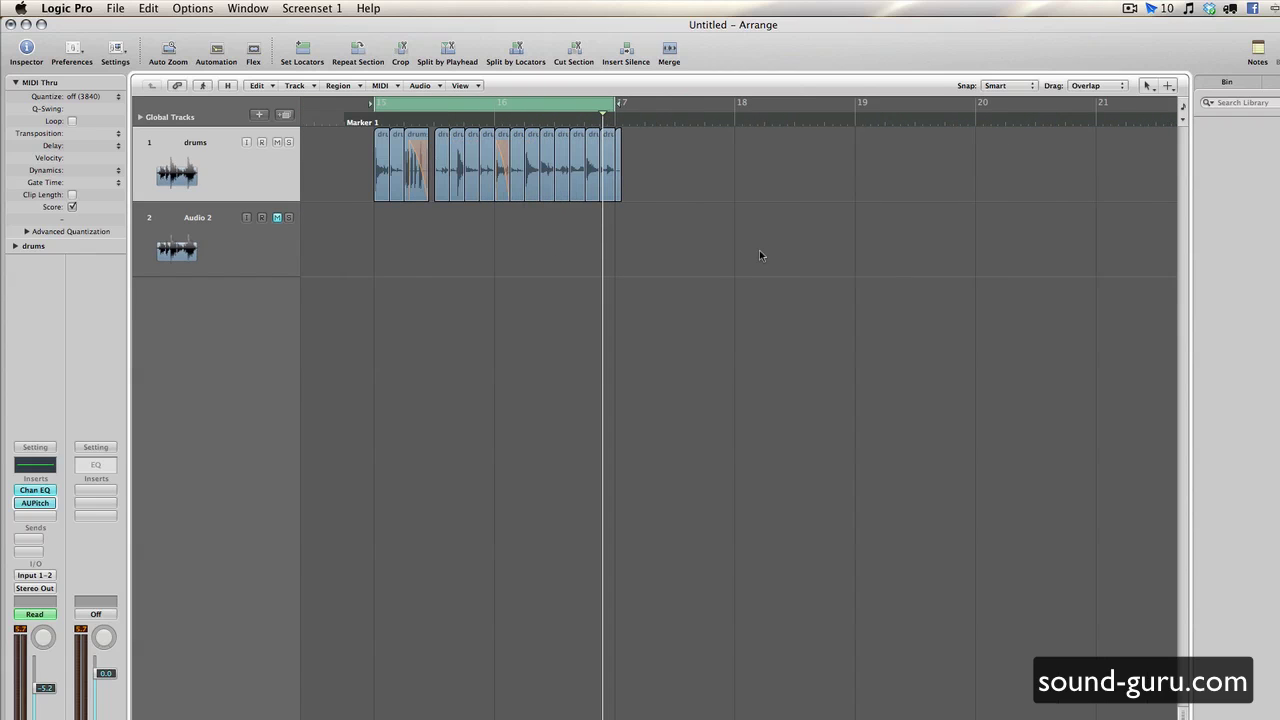
pyautogui.moveTo(653, 195); pyautogui.dragTo(622, 174)
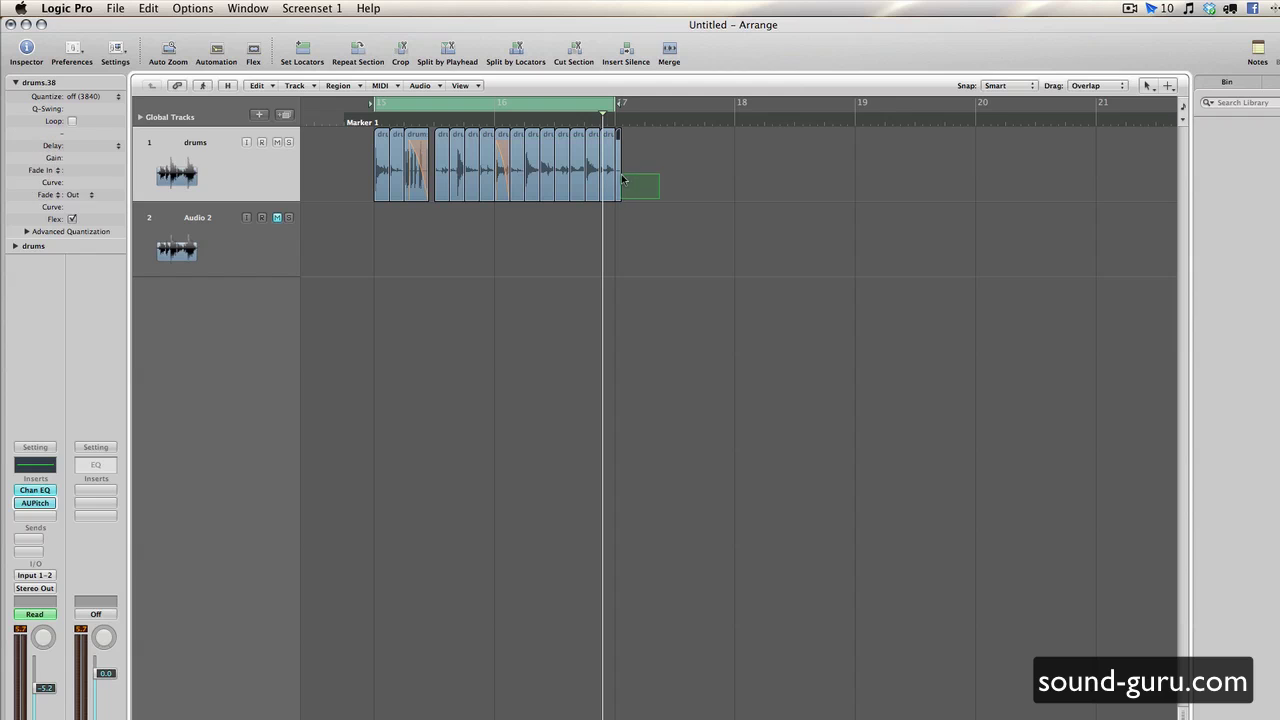
pyautogui.press('Delete')
pyautogui.click(793, 283)
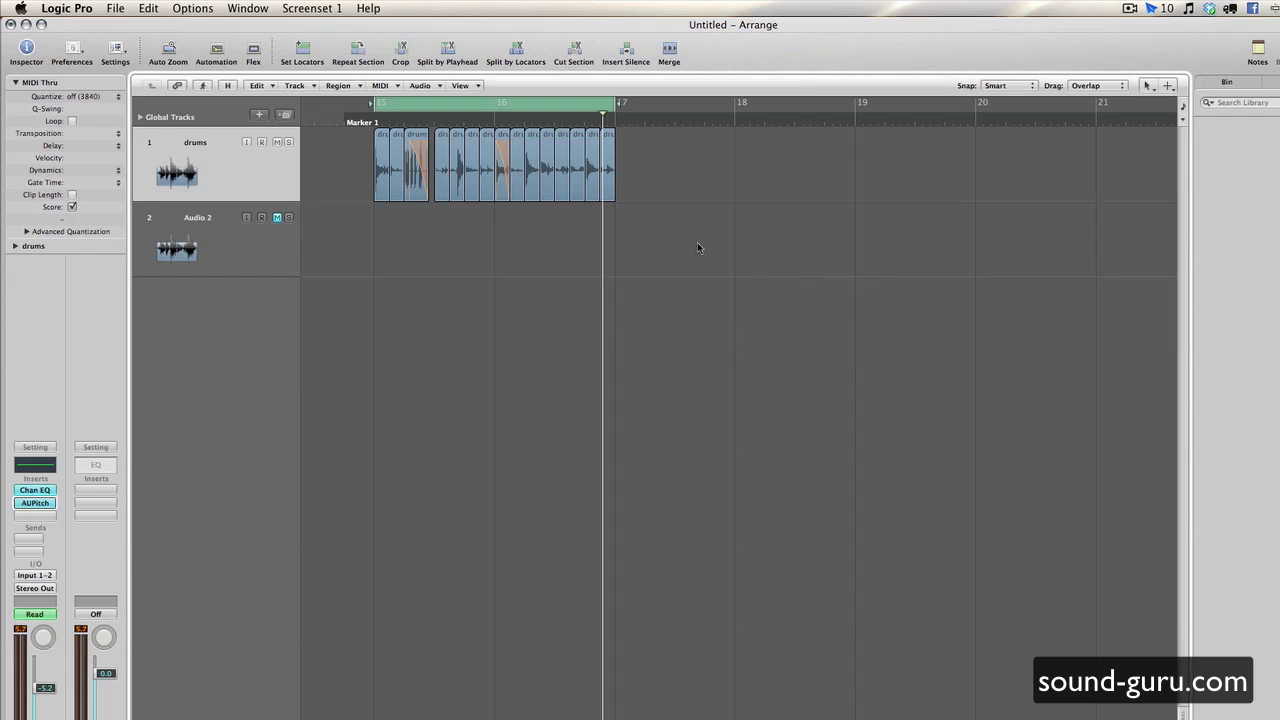
# Step: Select all regions on the drums track and pack them into a folder
pyautogui.hotkey('ctrl', 'Right')
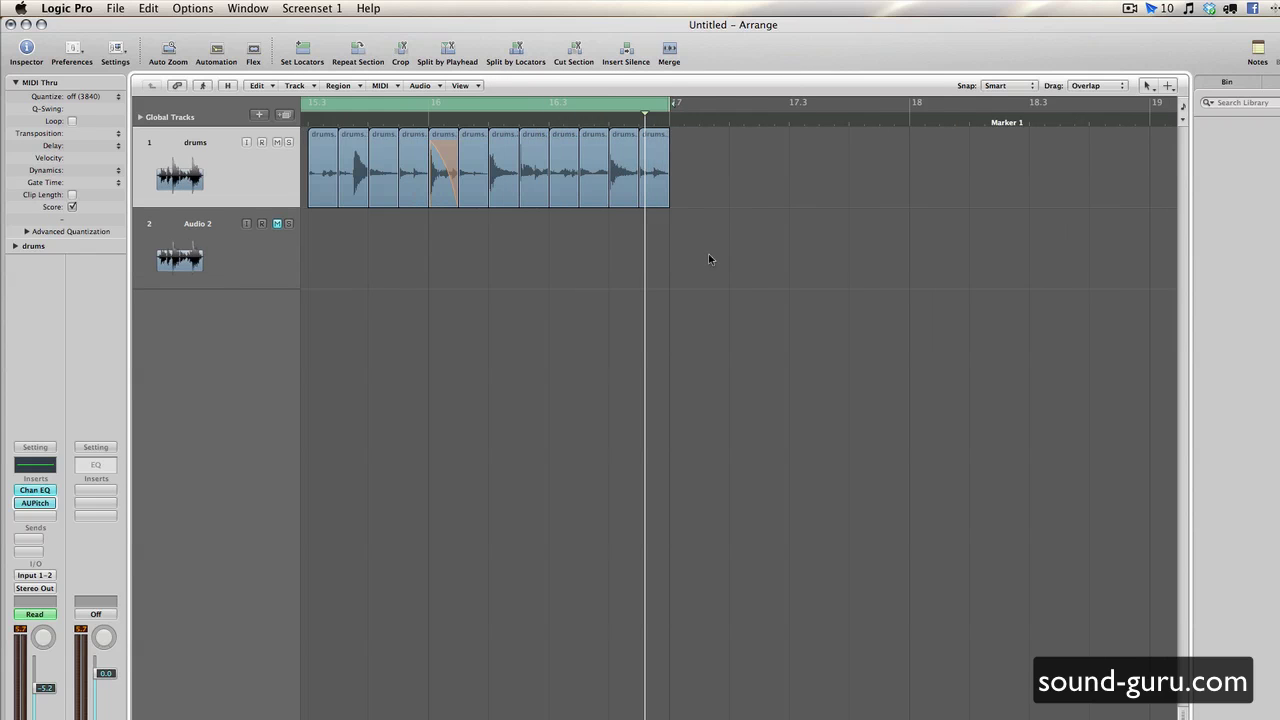
pyautogui.hscroll(-5, 715, 249)
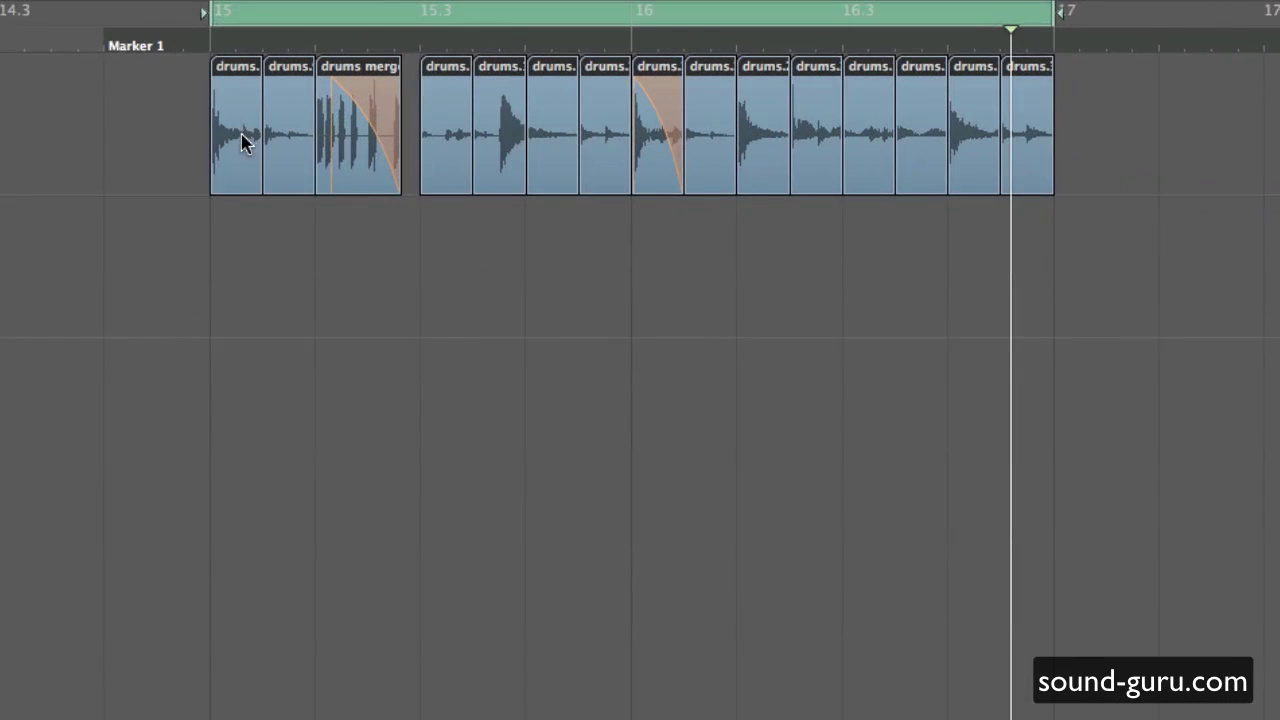
pyautogui.keyDown('ctrl'); pyautogui.click(243, 158); pyautogui.keyUp('ctrl')
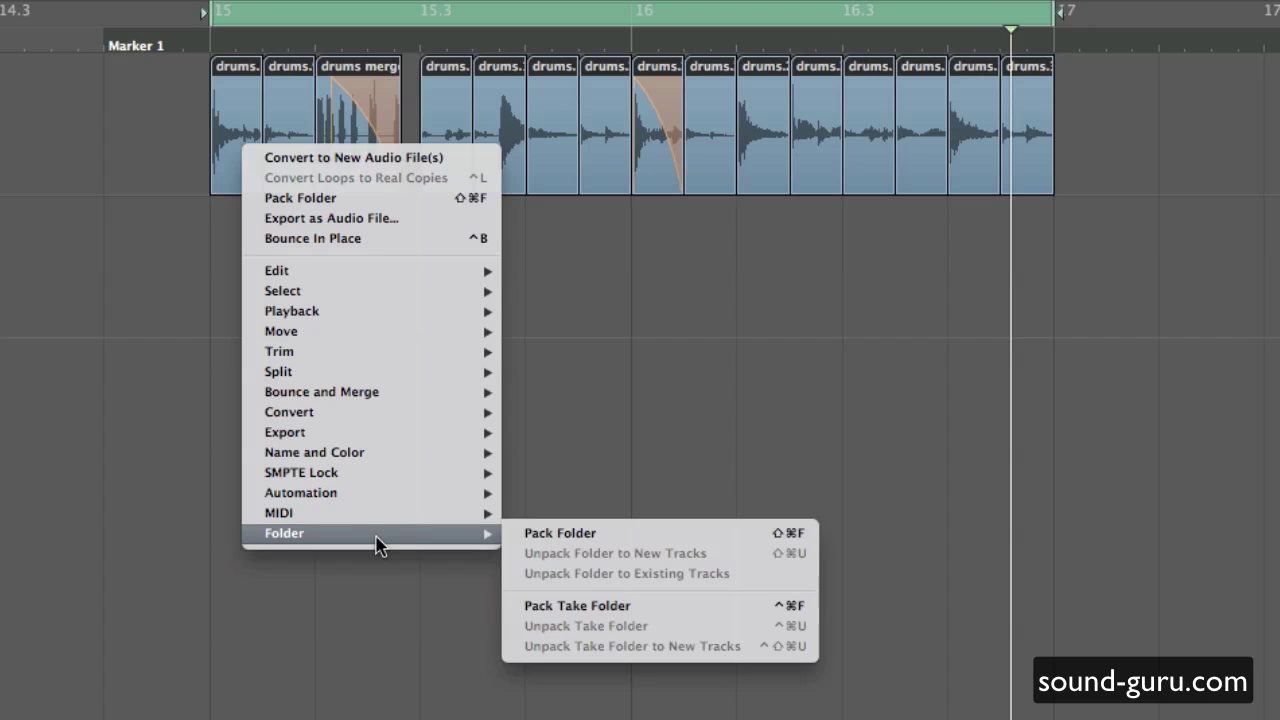
pyautogui.click(166, 221)
pyautogui.keyDown('ctrl'); pyautogui.click(243, 145); pyautogui.keyUp('ctrl')
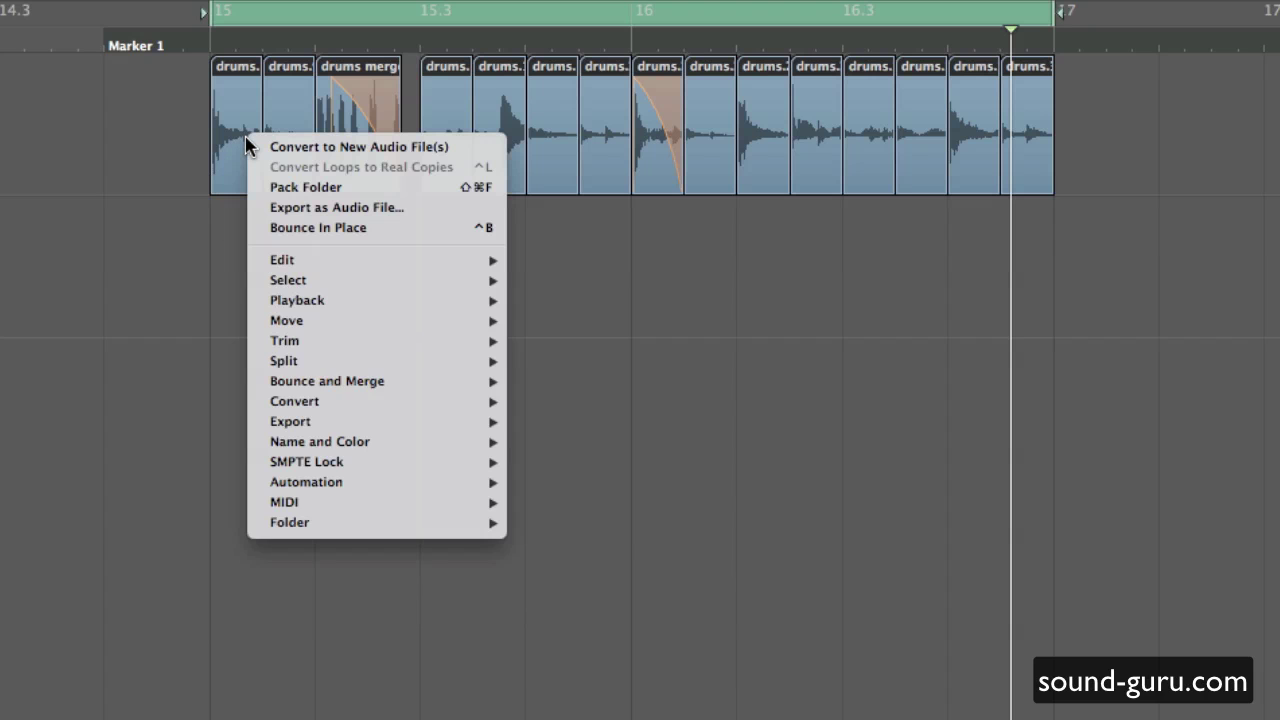
pyautogui.moveTo(303, 525)
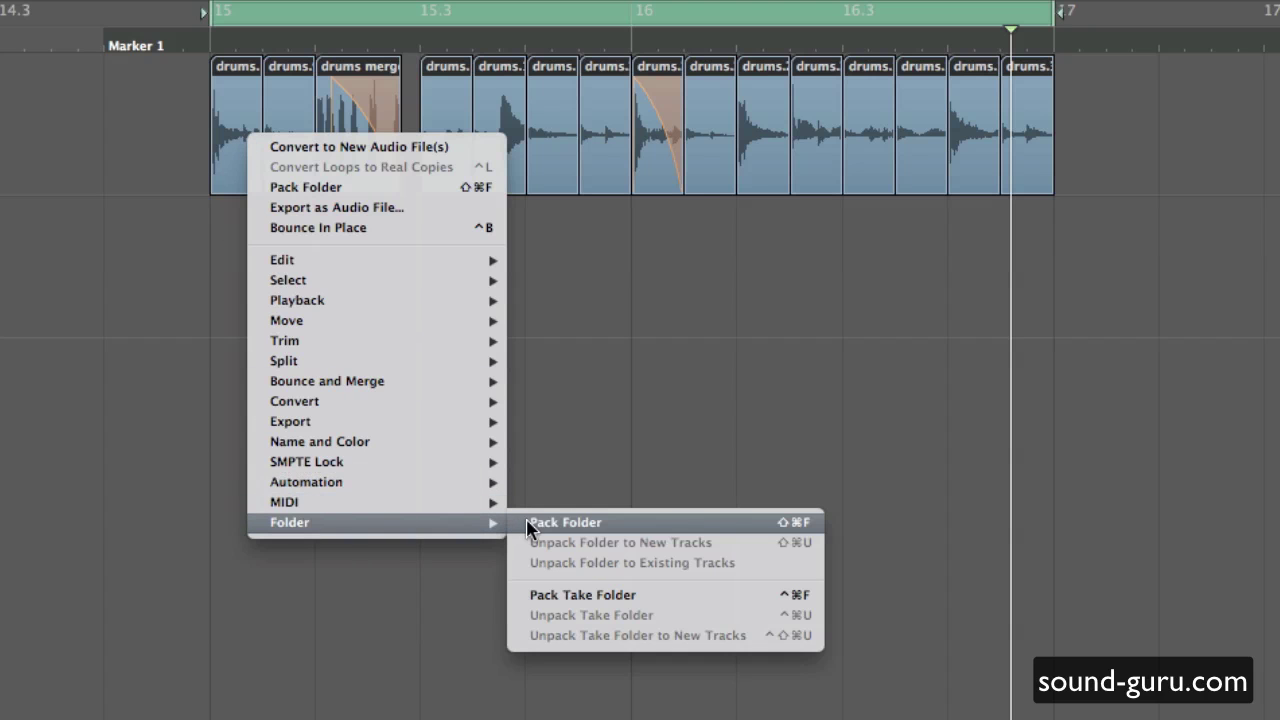
pyautogui.click(530, 523)
# Step: Place the packed drums folder at bar 17 and open it to show its regions
pyautogui.press('z')
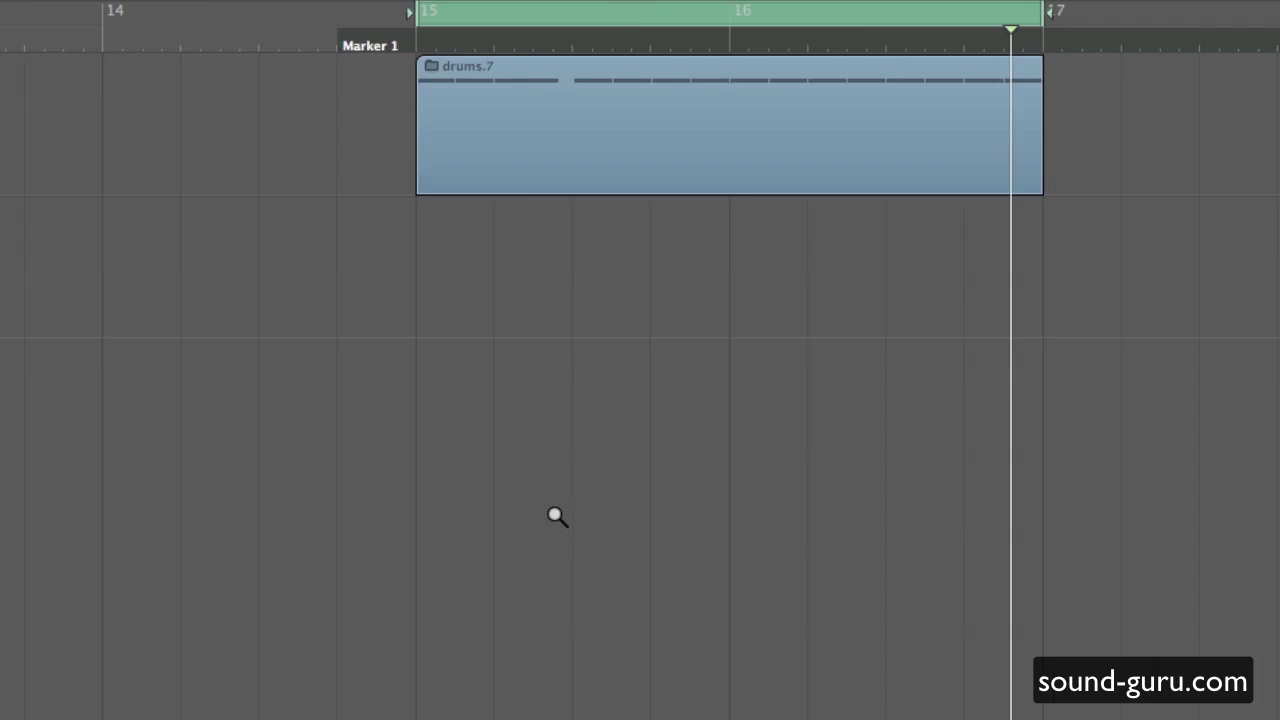
pyautogui.hscroll(5, 557, 521)
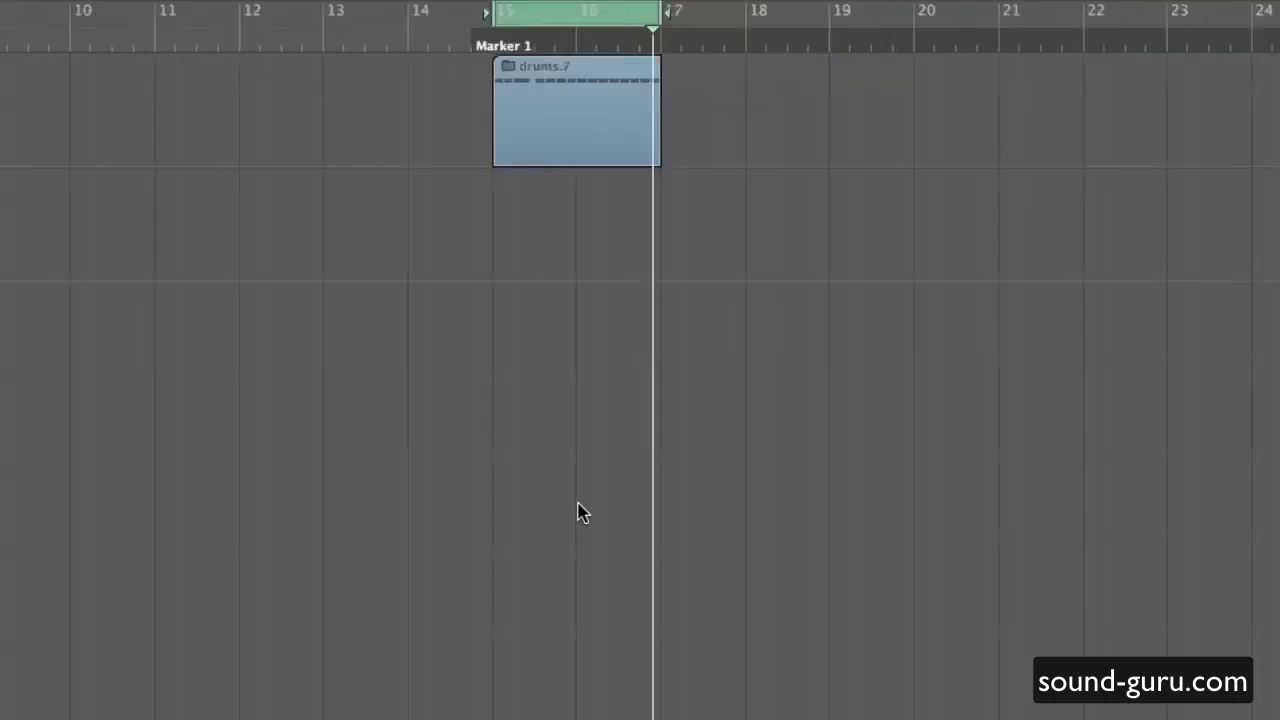
pyautogui.moveTo(277, 117); pyautogui.dragTo(585, 131)
pyautogui.click(849, 323)
pyautogui.click(828, 328)
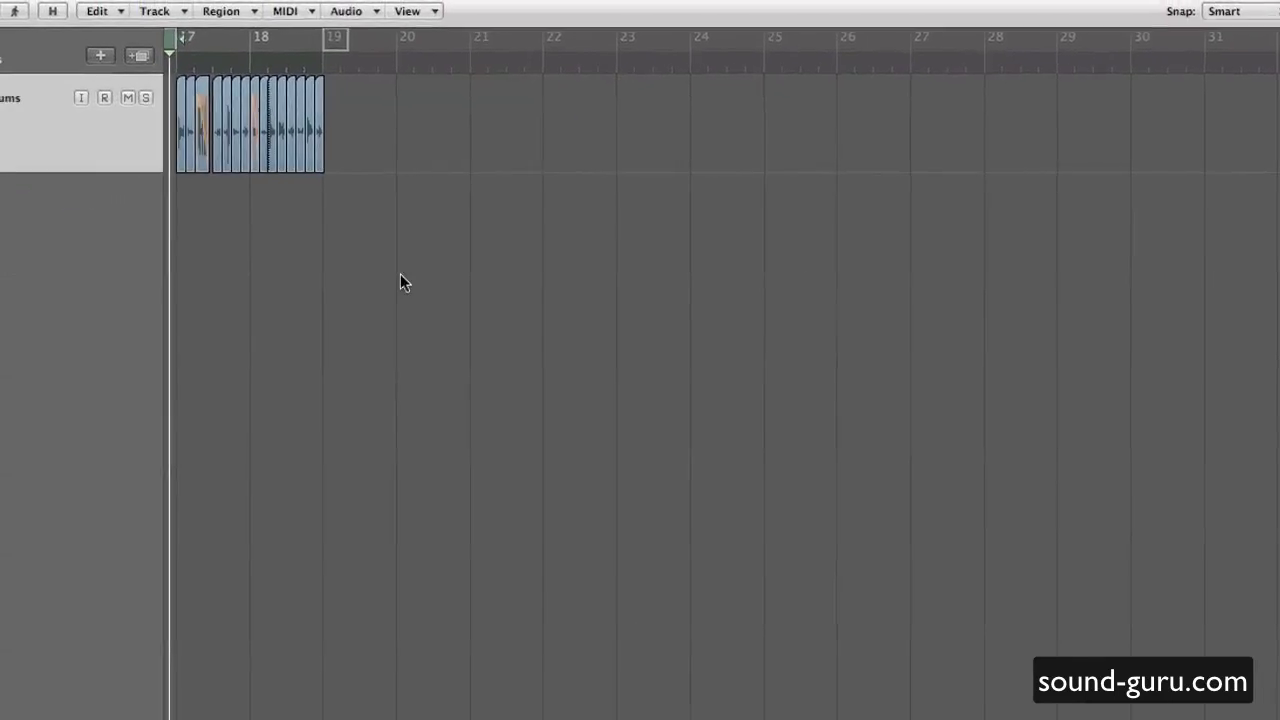
# Step: Move the drums.47 region one slot earlier to 17.3, replacing drums.46, and leave the folder
pyautogui.keyDown('ctrl'); pyautogui.keyDown('alt'); pyautogui.click(392, 264); pyautogui.keyUp('alt'); pyautogui.keyUp('ctrl')
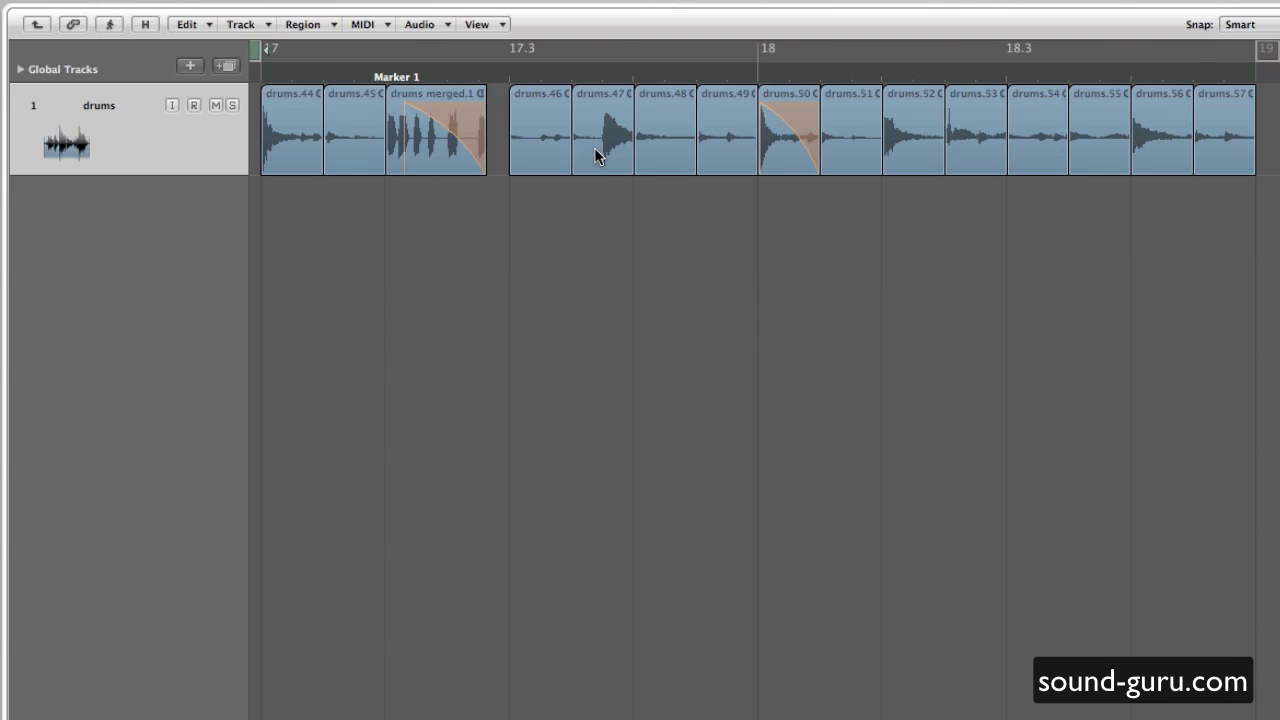
pyautogui.moveTo(594, 147); pyautogui.dragTo(531, 203)
pyautogui.click(945, 304)
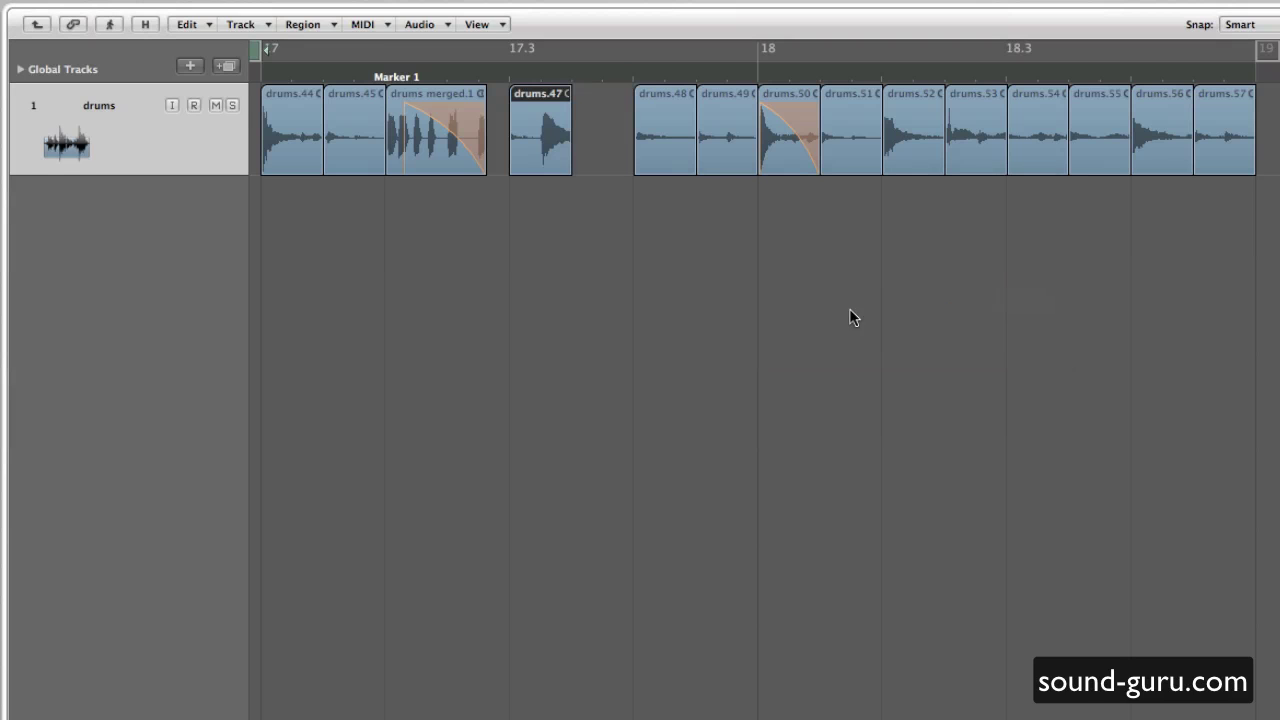
pyautogui.click(512, 272)
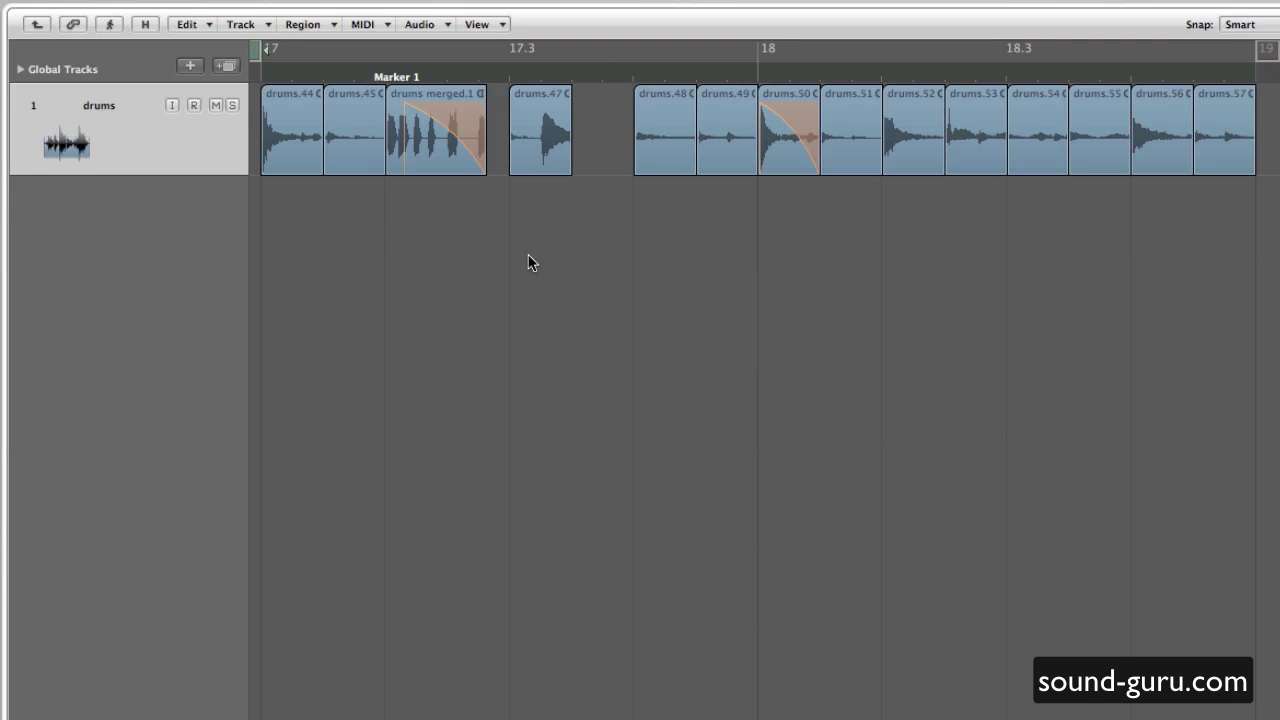
pyautogui.click(35, 27)
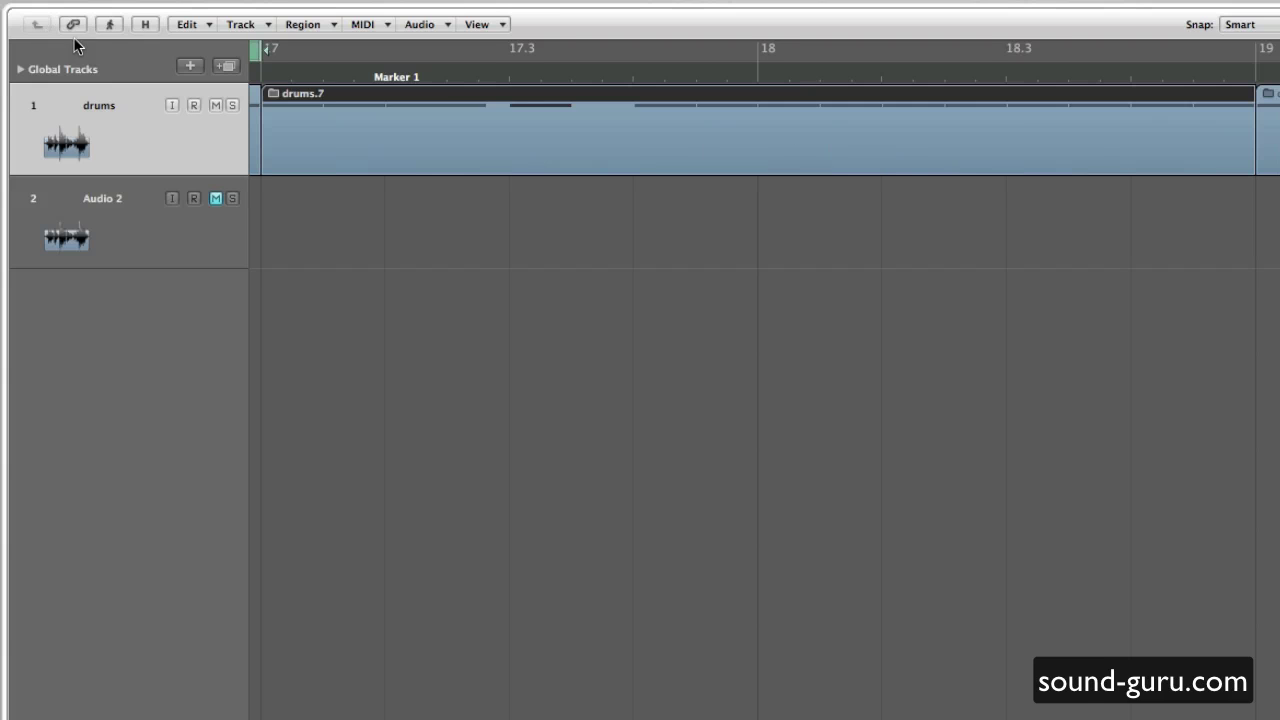
# Step: Turn off the cycle range spanning bars 15 to 17
pyautogui.keyDown('ctrl'); pyautogui.keyDown('alt'); pyautogui.click(806, 366); pyautogui.keyUp('alt'); pyautogui.keyUp('ctrl')
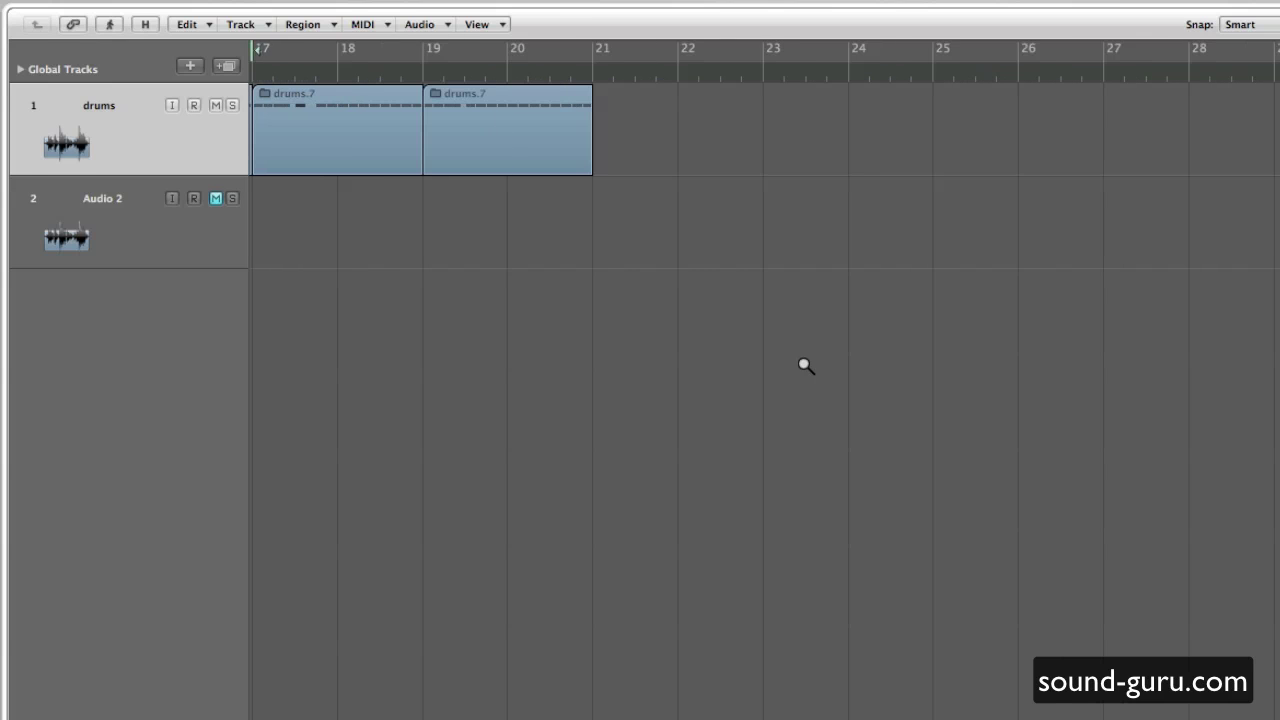
pyautogui.hscroll(5, 808, 370)
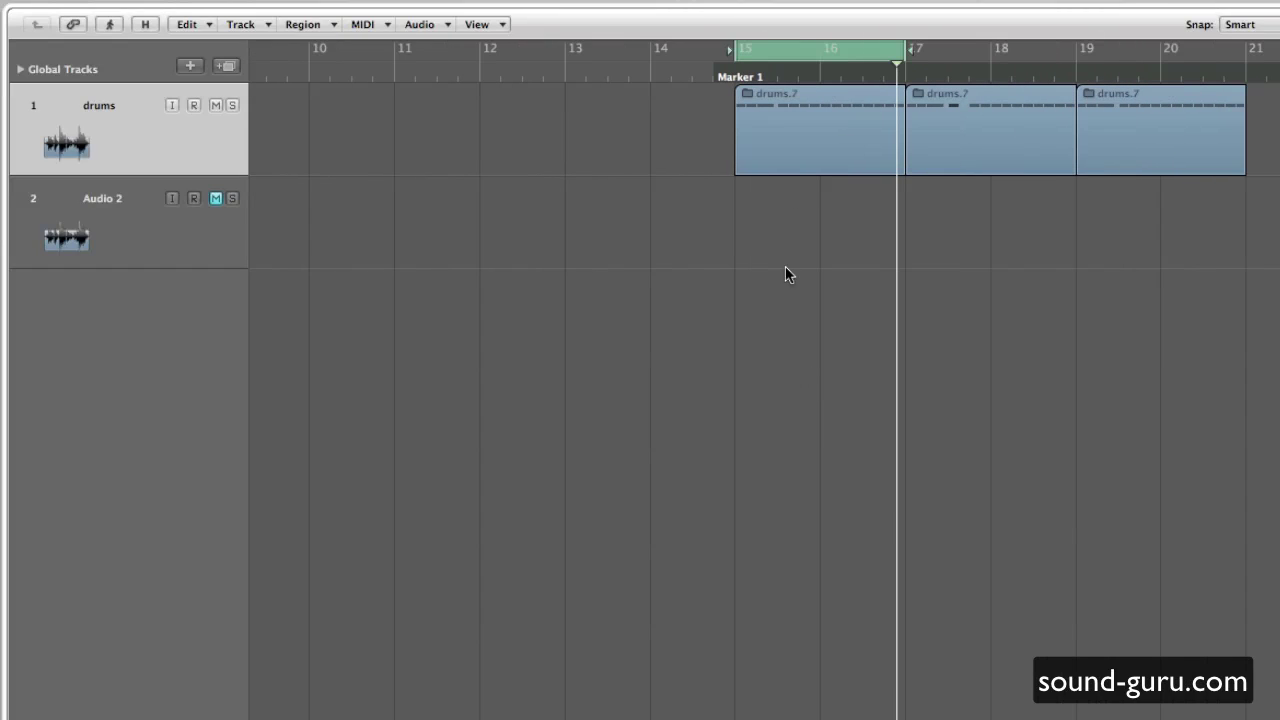
pyautogui.click(781, 47)
pyautogui.hscroll(2, 731, 263)
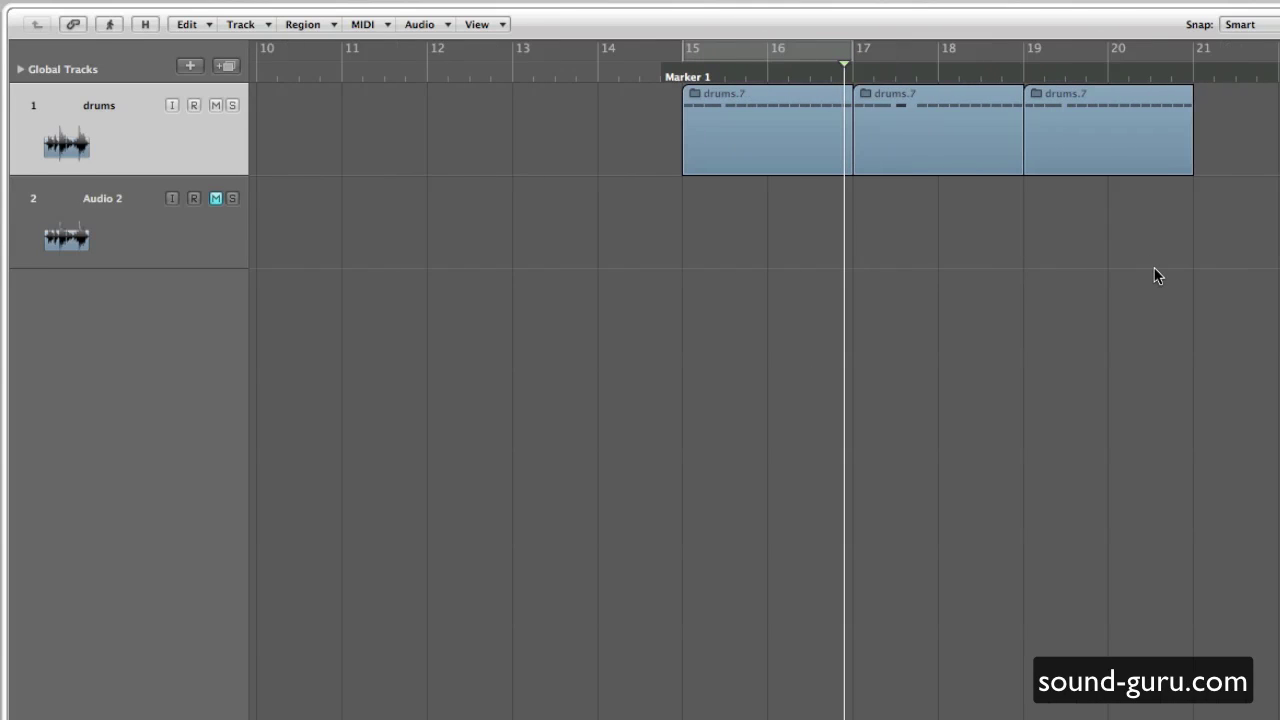
pyautogui.moveTo(1160, 285); pyautogui.dragTo(613, 124)
pyautogui.hscroll(4, 624, 140)
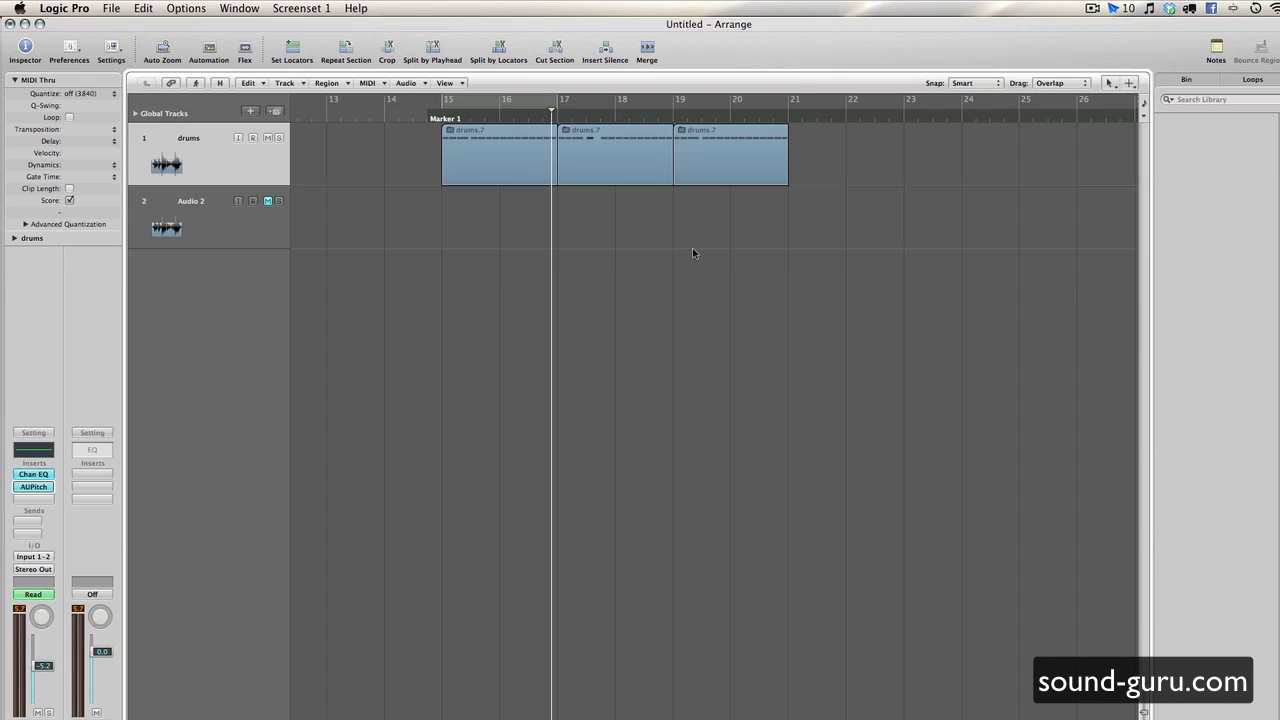
pyautogui.moveTo(795, 280); pyautogui.dragTo(412, 162)
pyautogui.click(412, 162)
# Step: Inspect the Channel EQ on the drums channel and browse the Modulation plug-ins available for its empty insert slot
pyautogui.click(27, 476)
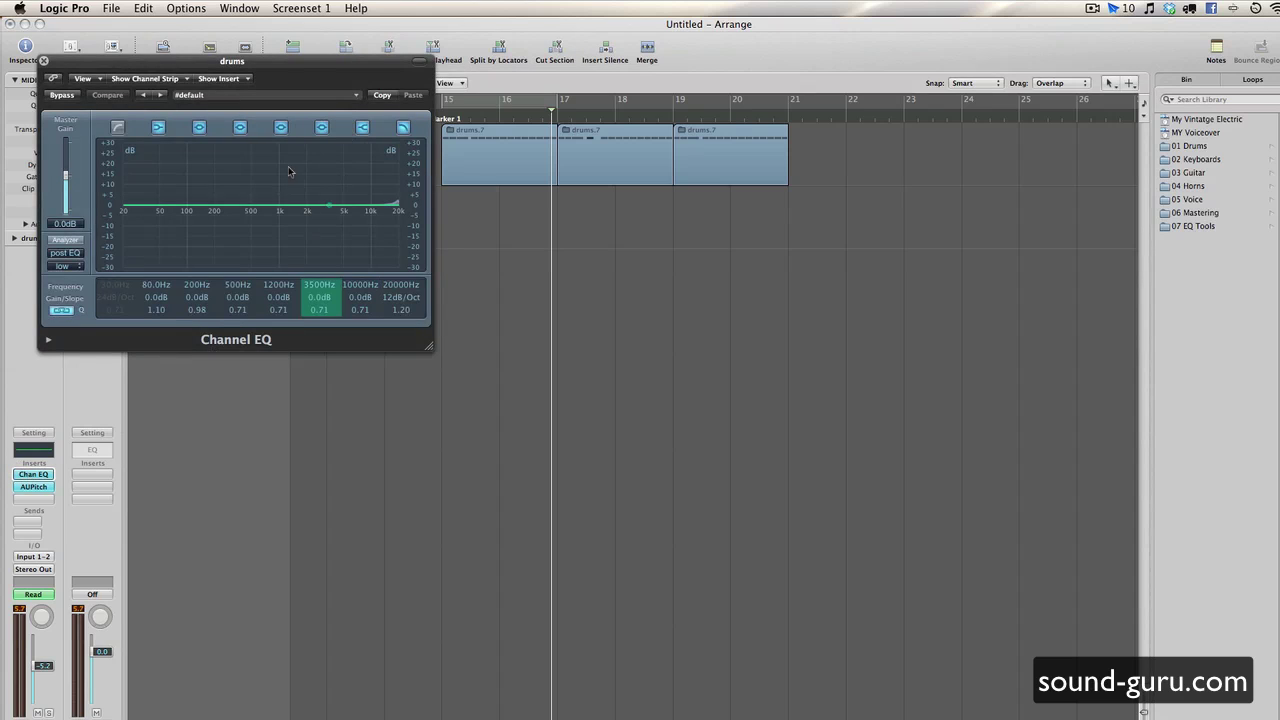
pyautogui.click(45, 64)
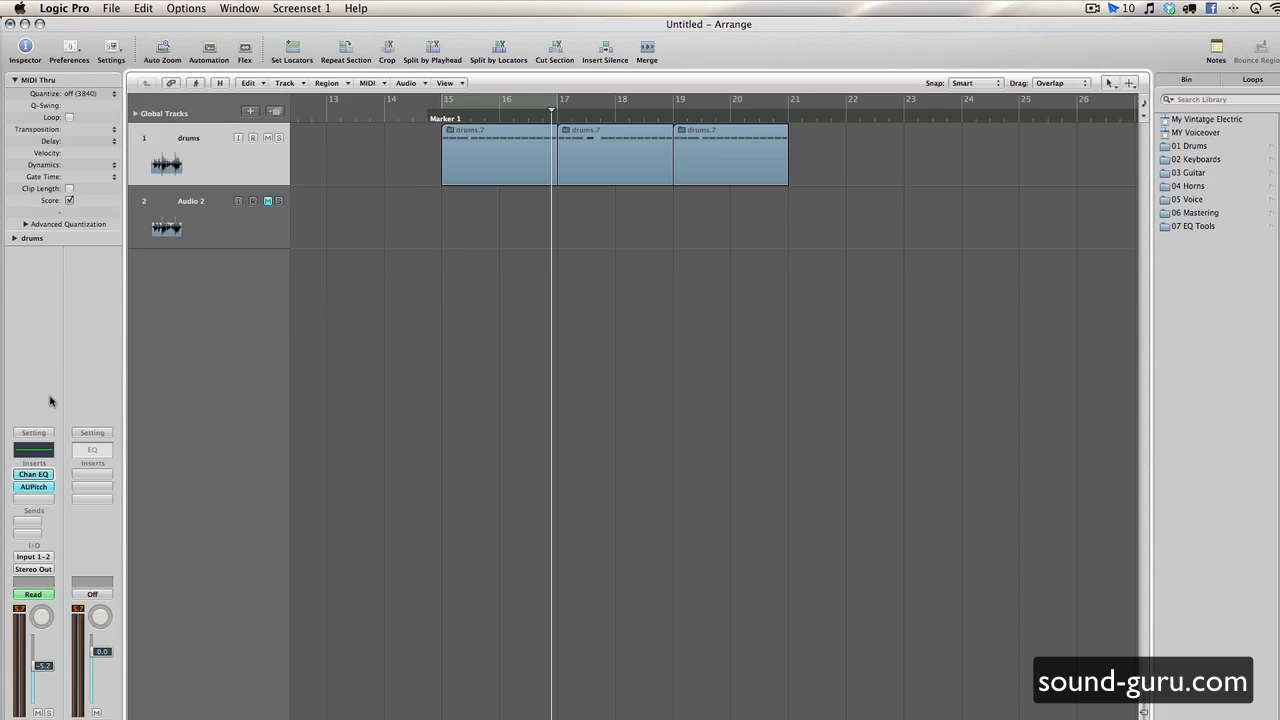
pyautogui.click(36, 499)
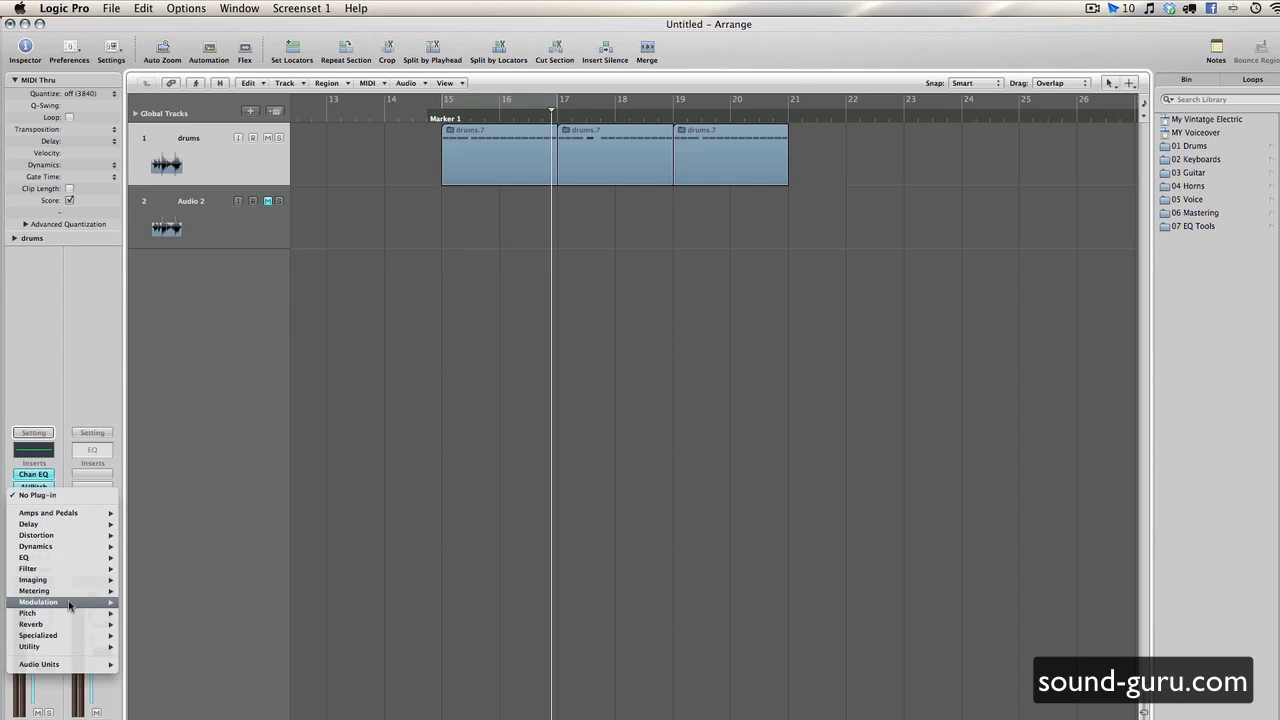
pyautogui.moveTo(60, 602)
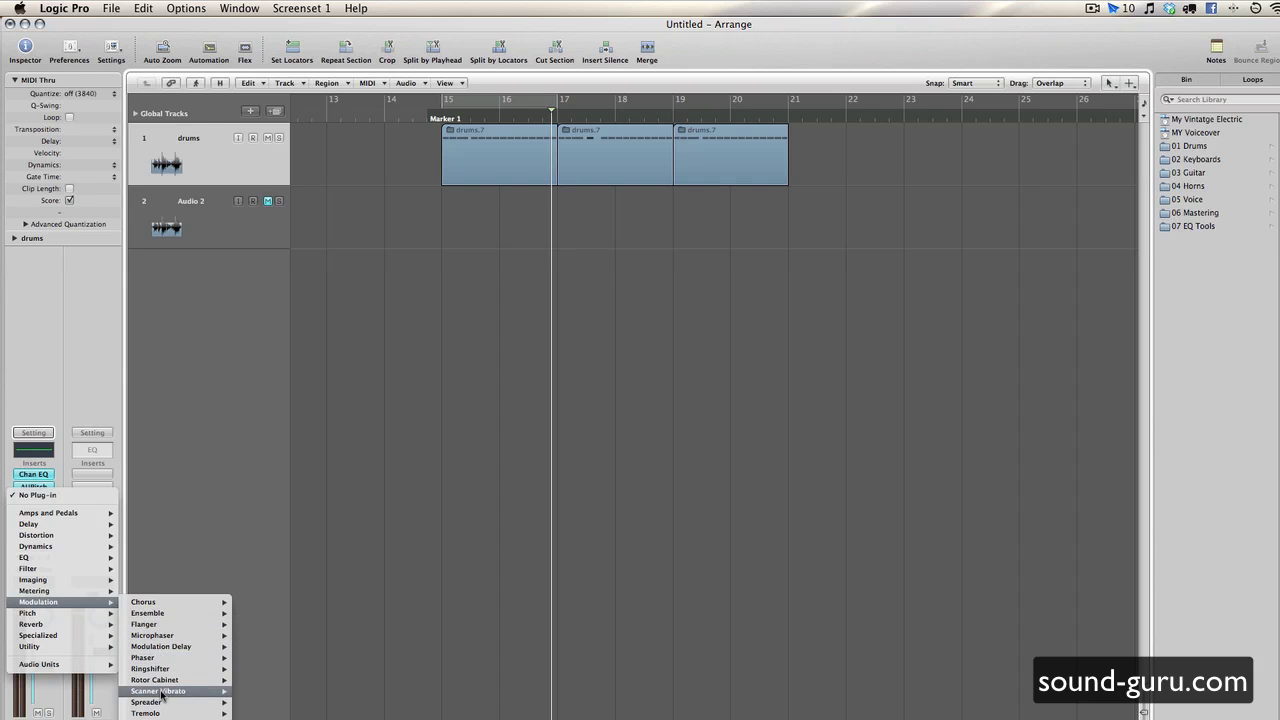
pyautogui.click(330, 438)
pyautogui.hscroll(1, 326, 403)
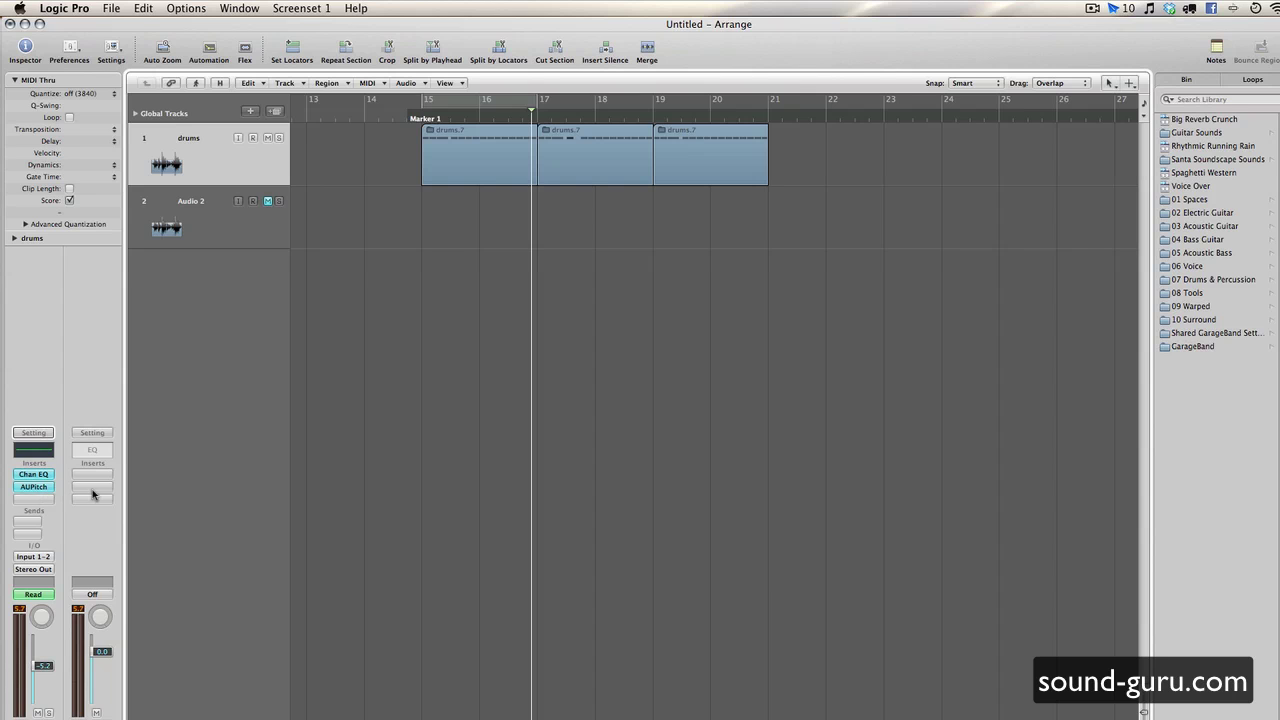
pyautogui.hscroll(2, 472, 468)
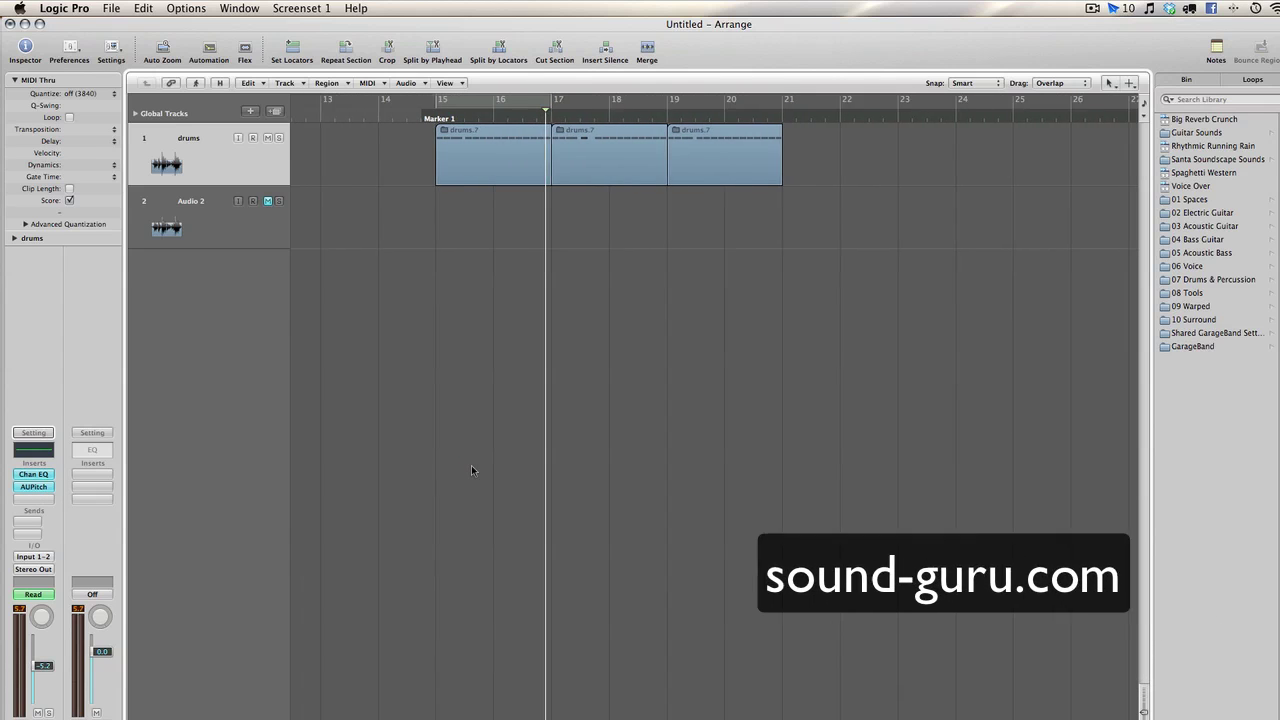
pyautogui.hscroll(2, 470, 470)
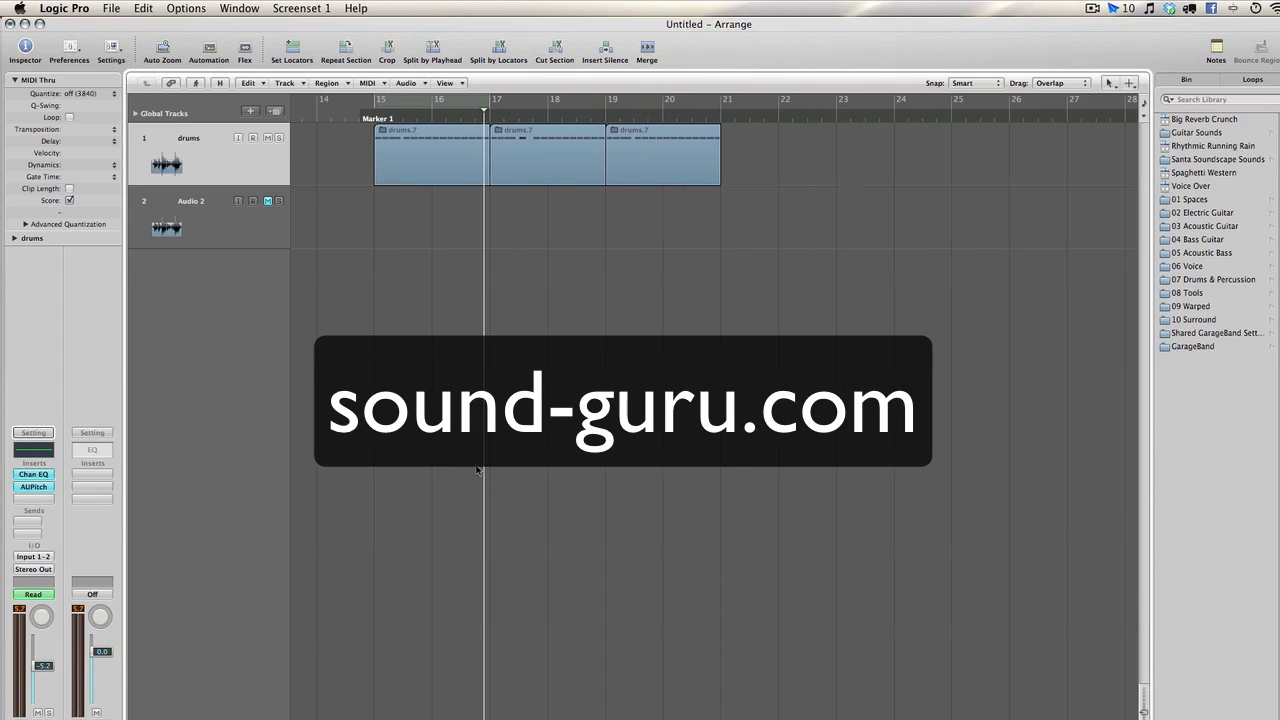